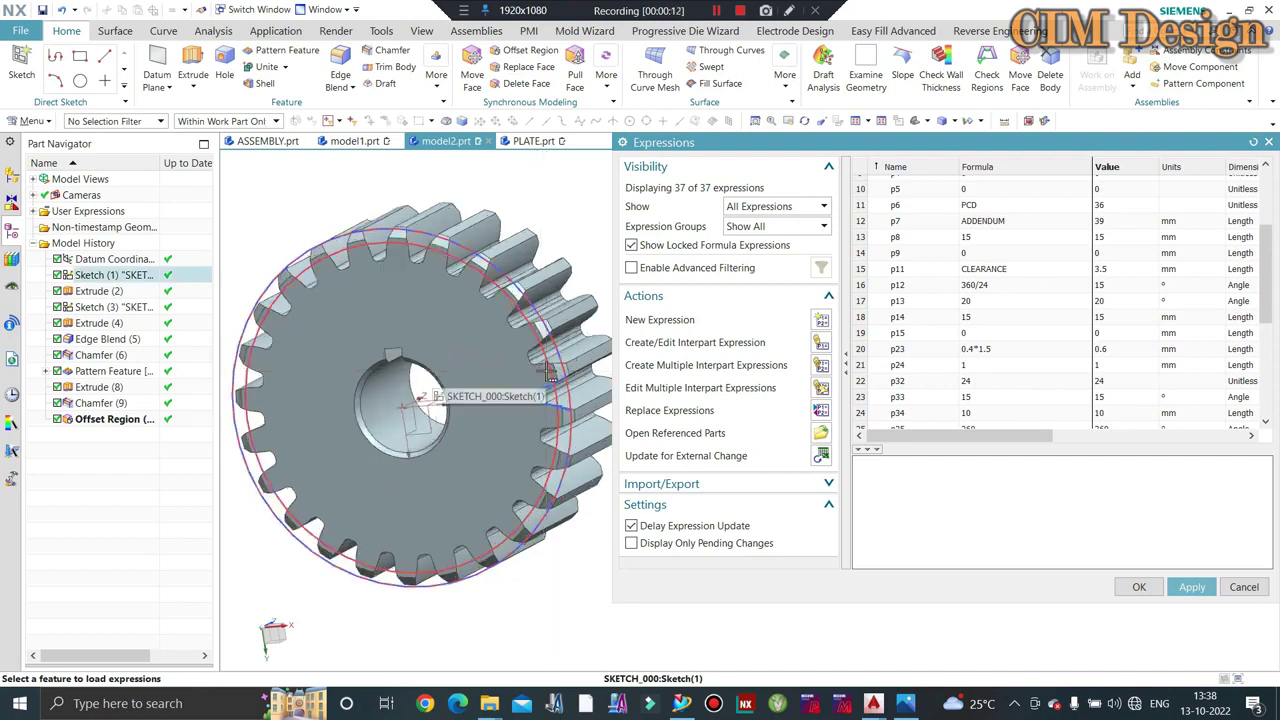
# Step: Orbit the gear model slightly, glance at the gear nomenclature picture, then return to NX
pyautogui.moveTo(586, 263); pyautogui.dragTo(590, 261, button='middle')
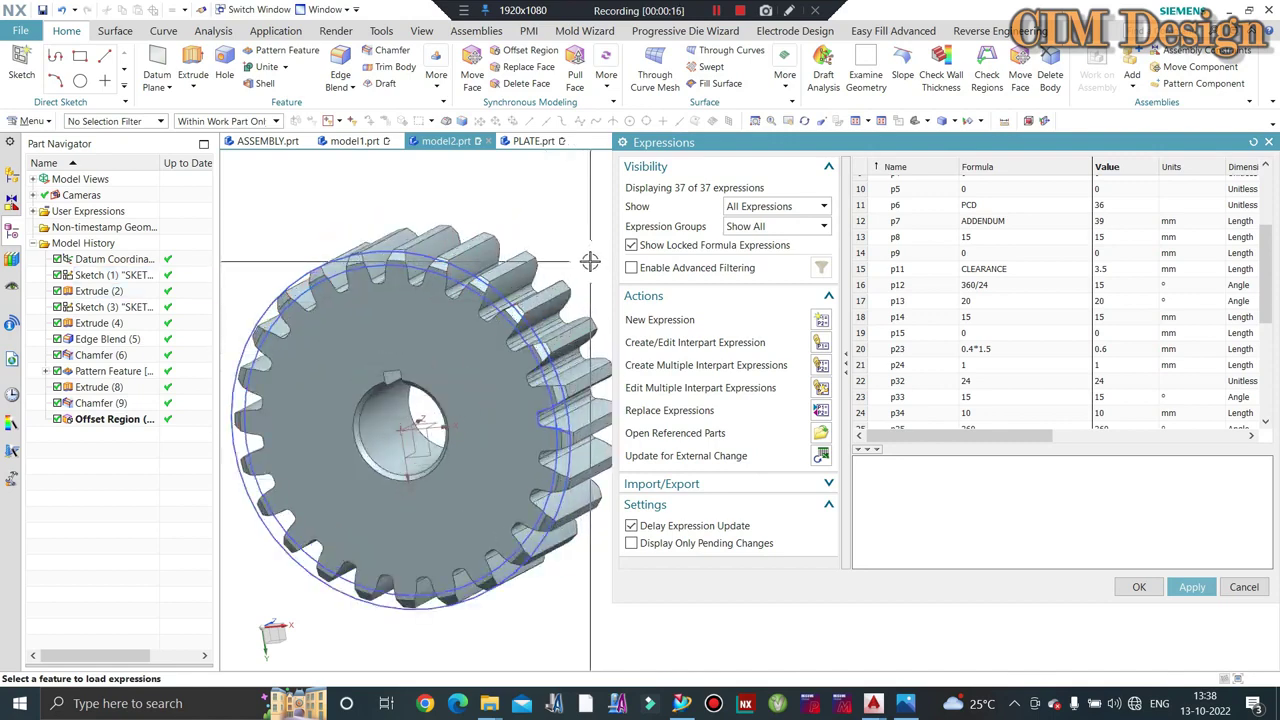
pyautogui.click(905, 703)
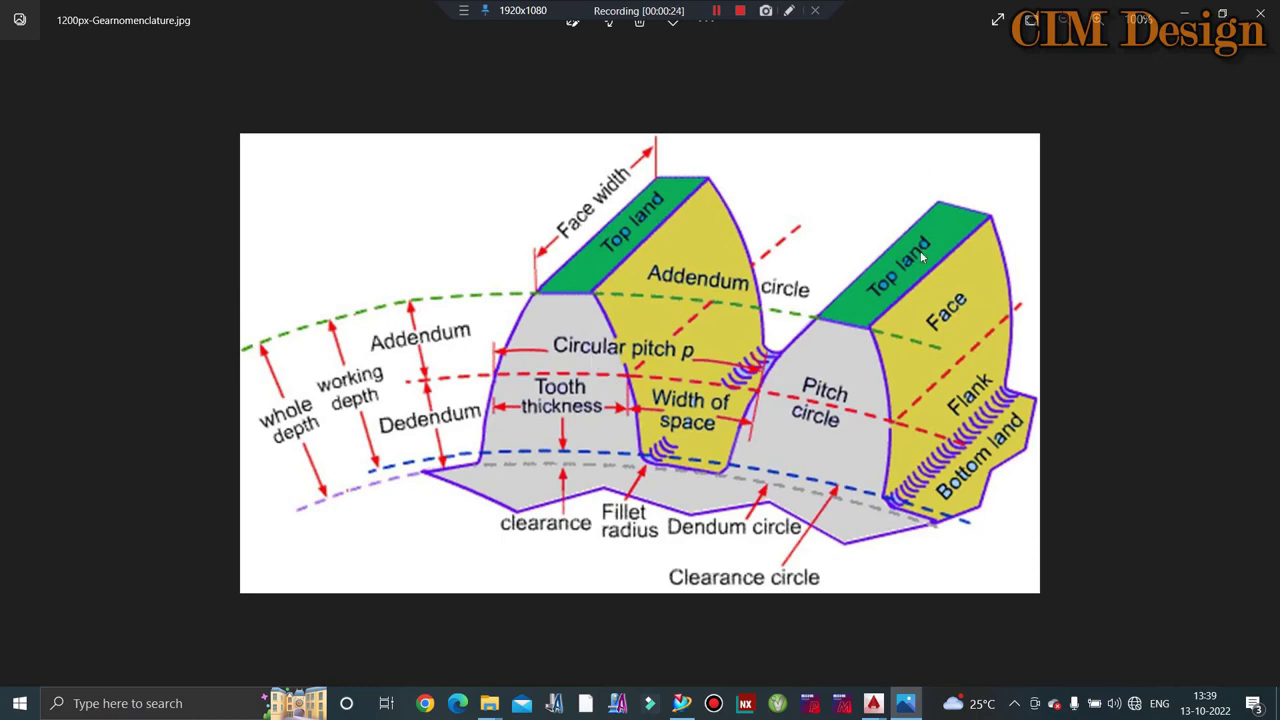
pyautogui.click(1184, 13)
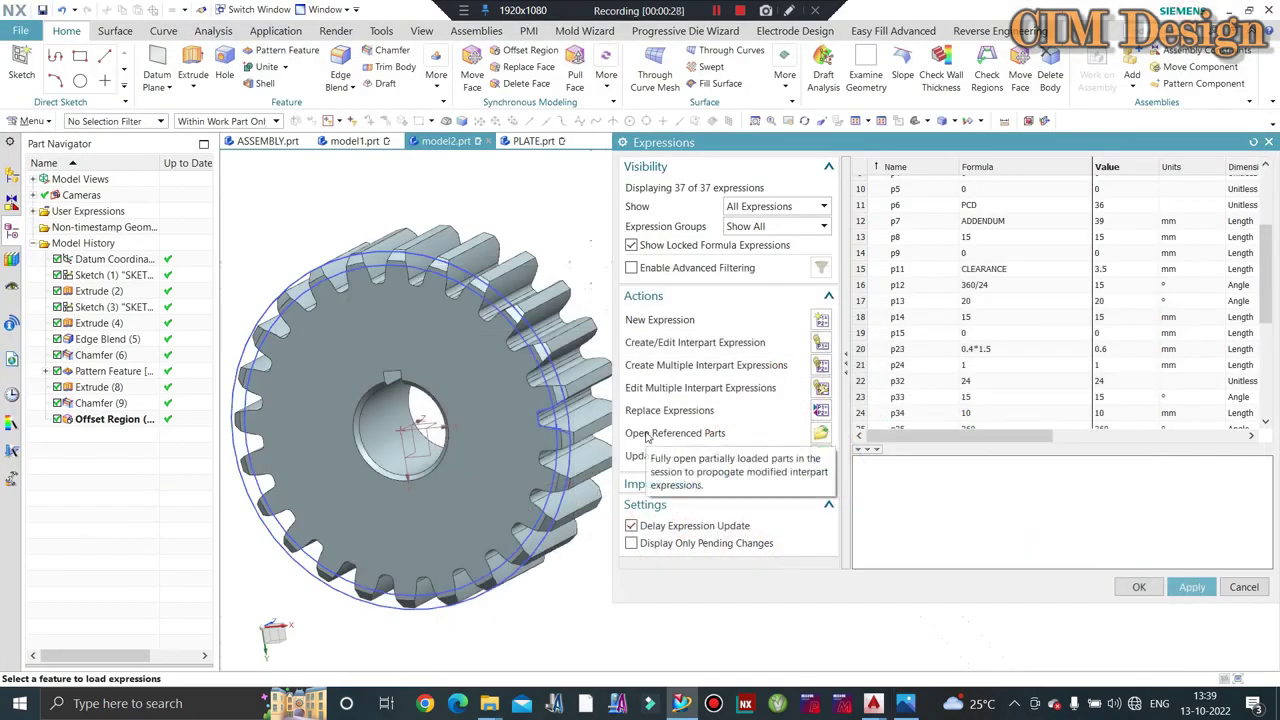
# Step: Scroll the gear Expressions table up to Default Group and back down
pyautogui.scroll(1, 976, 310)
pyautogui.scroll(2, 980, 330)
pyautogui.scroll(1, 981, 332)
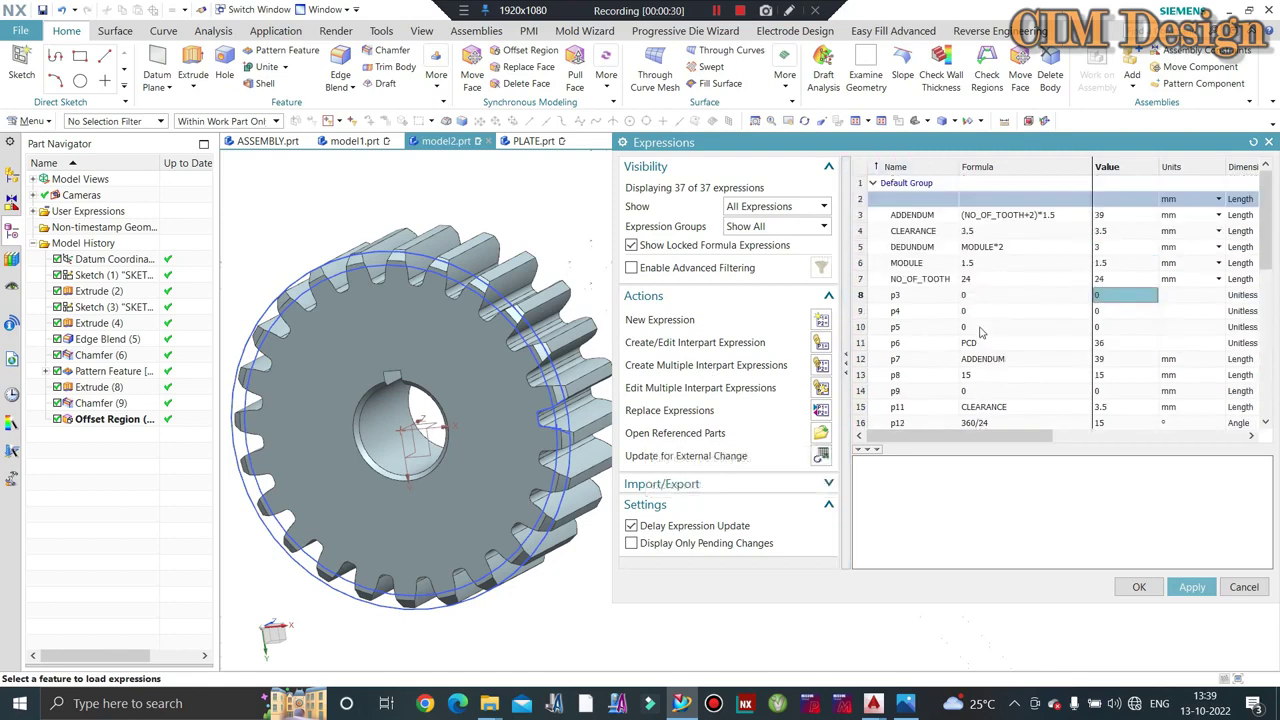
pyautogui.scroll(-1, 1055, 283)
pyautogui.scroll(-1, 1052, 284)
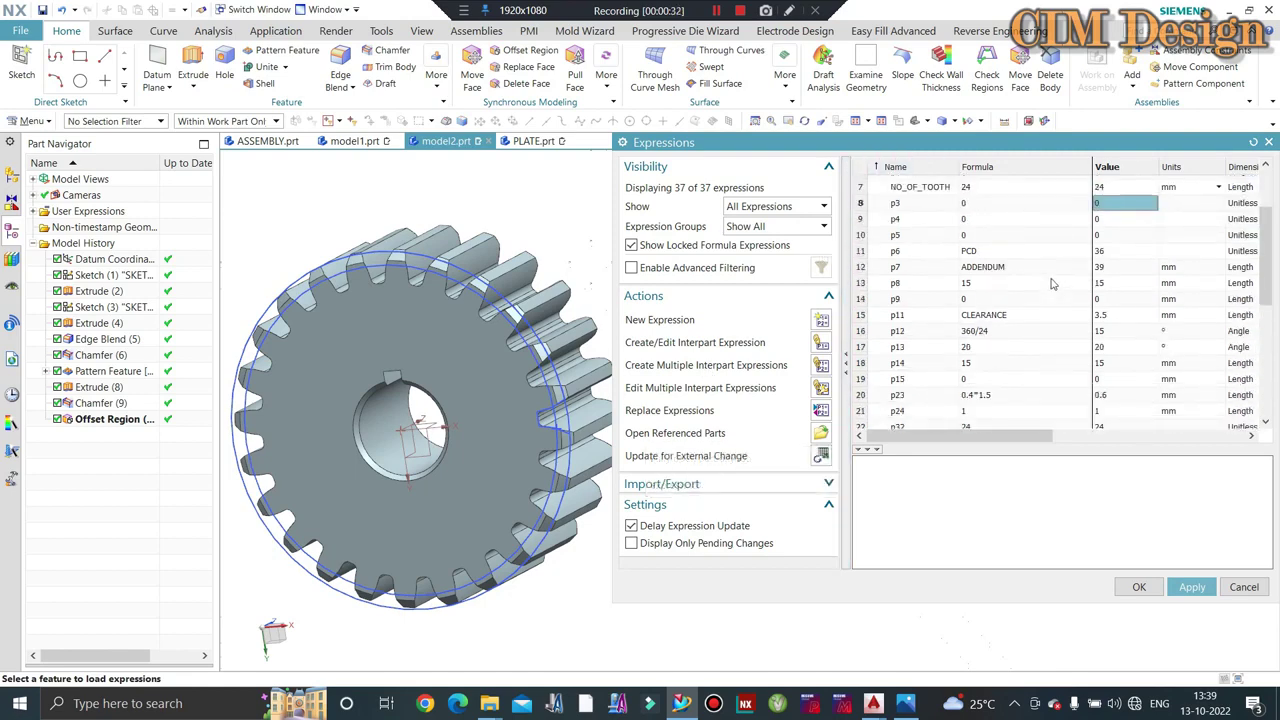
pyautogui.scroll(-1, 1052, 284)
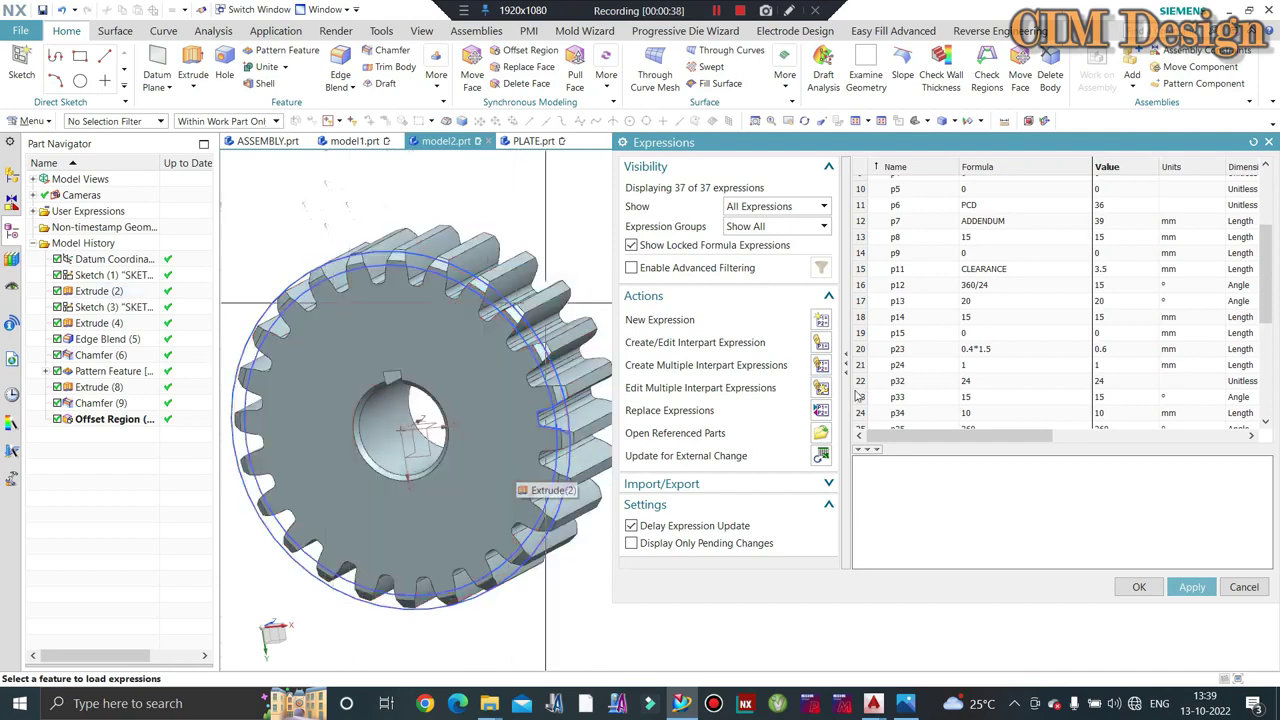
# Step: Maximize the AutoCAD mold cavity drawing and zoom in on the DP-16 gear
pyautogui.moveTo(872, 703)
pyautogui.click(928, 640)
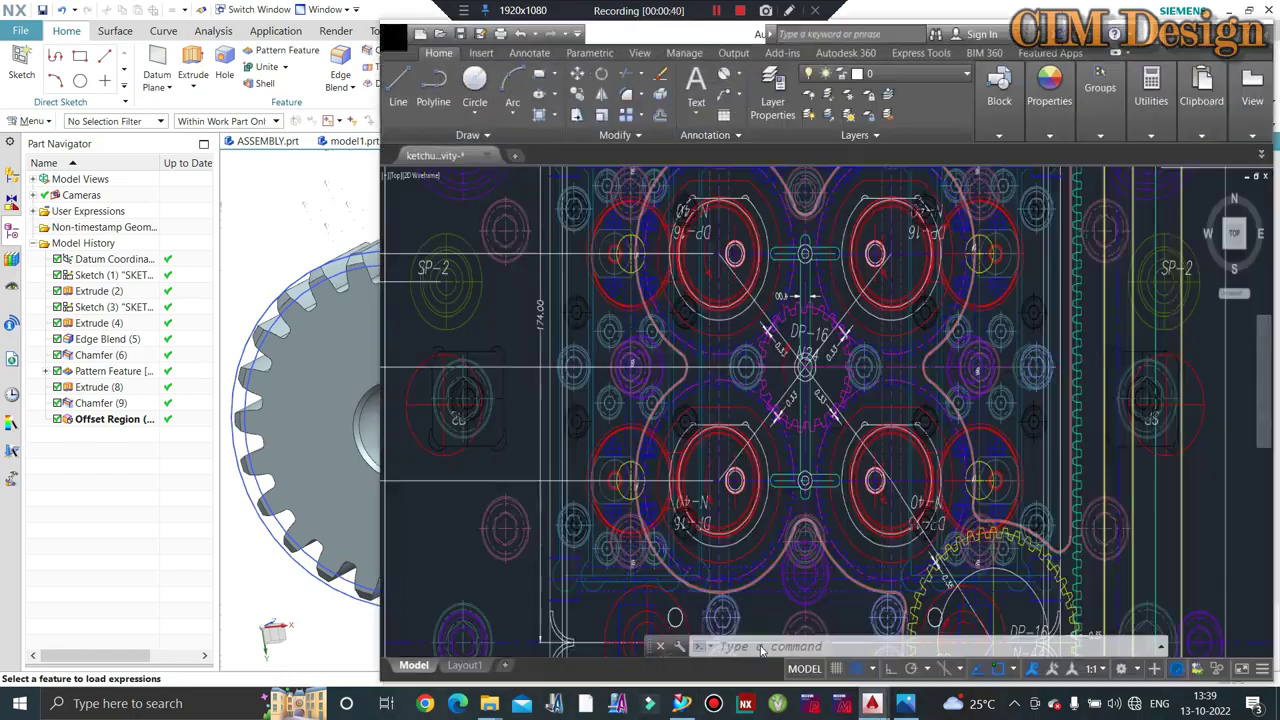
pyautogui.click(1219, 31)
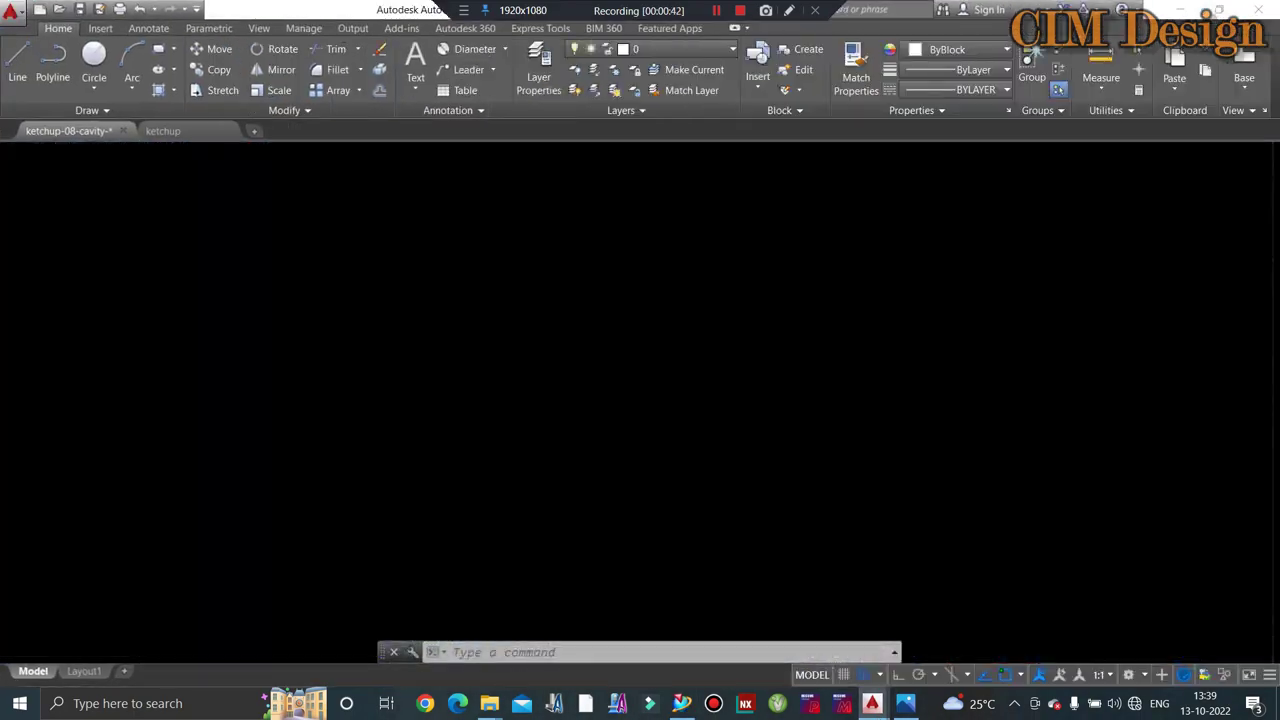
pyautogui.scroll(2, 555, 366)
pyautogui.scroll(2, 605, 346)
pyautogui.scroll(2, 540, 388)
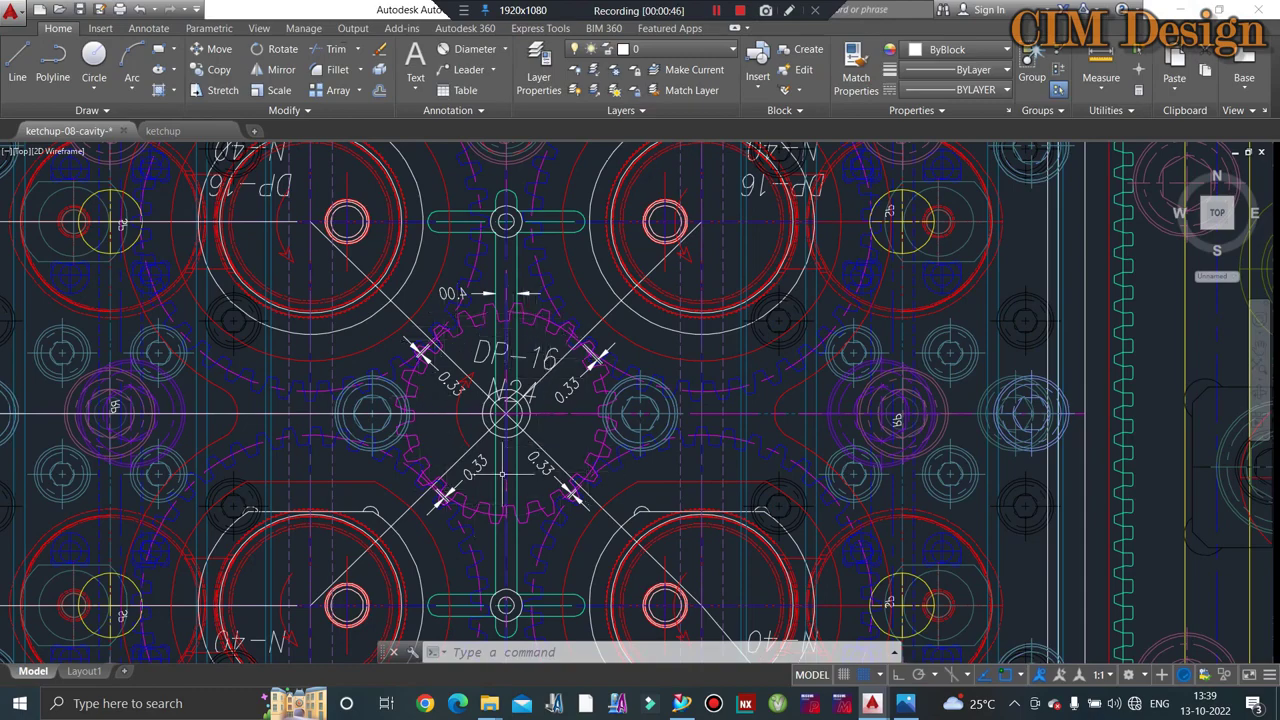
pyautogui.scroll(-2, 555, 370)
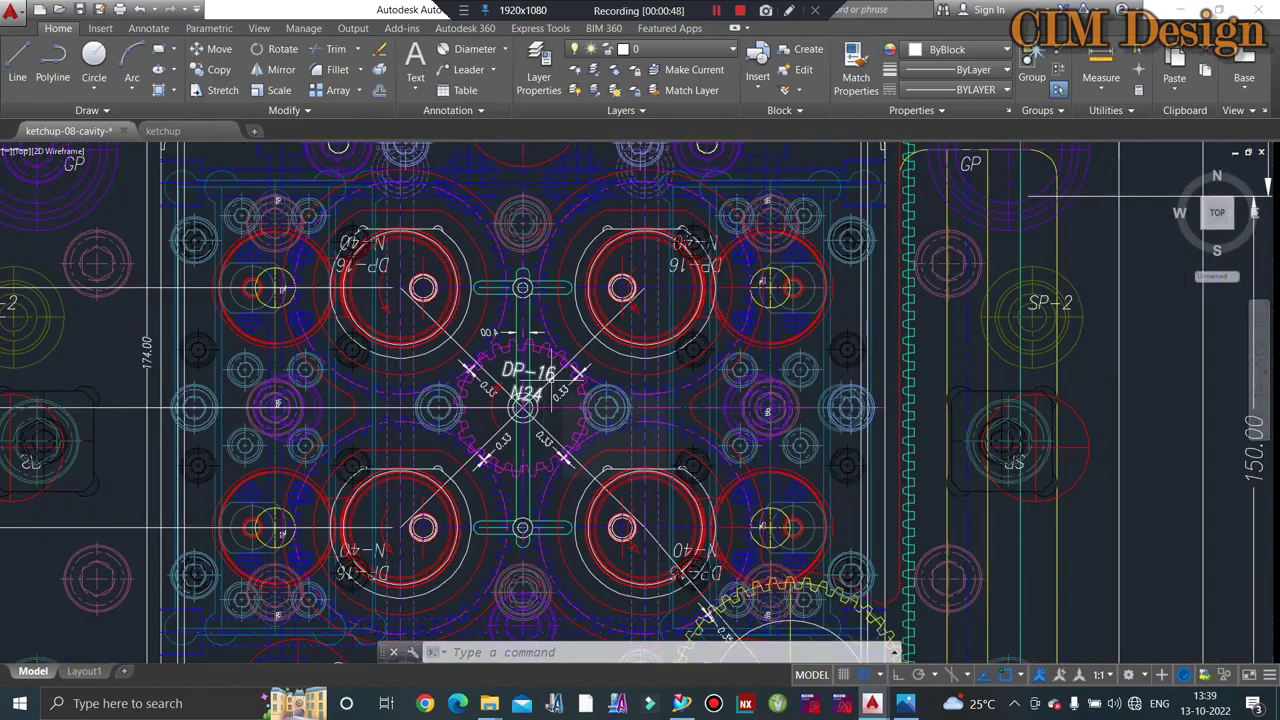
pyautogui.scroll(2, 510, 390)
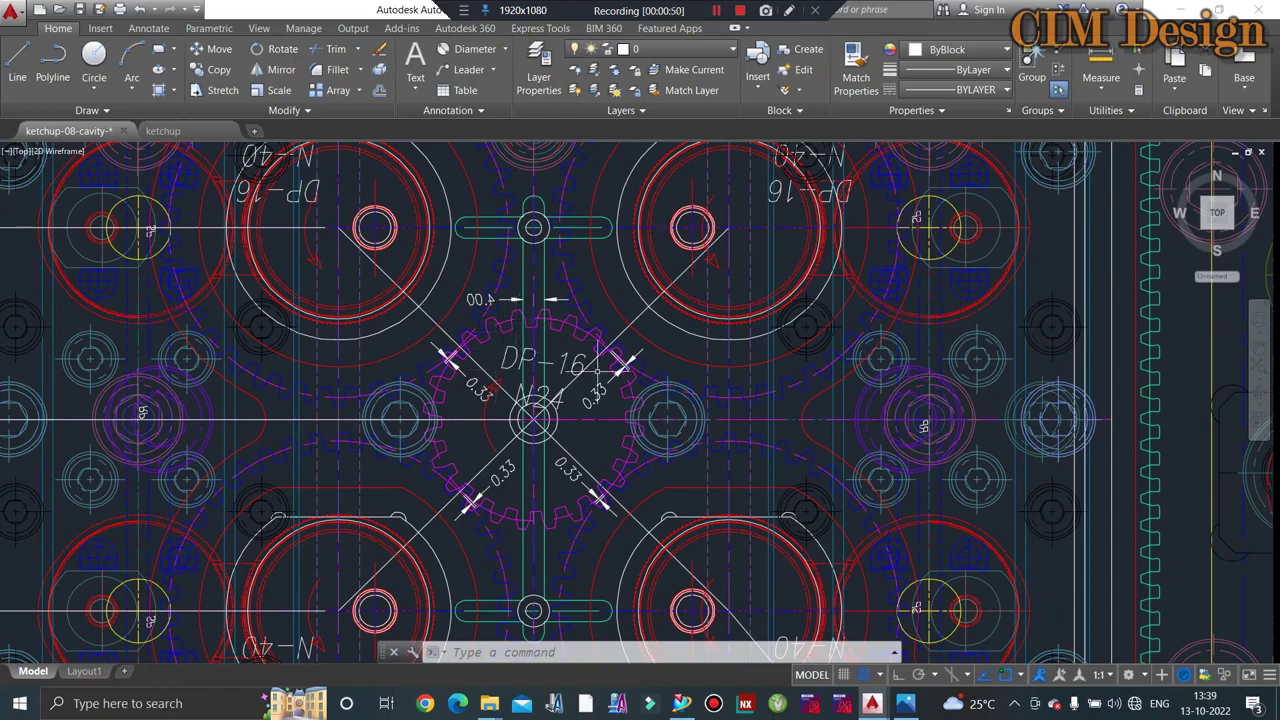
pyautogui.scroll(-2, 550, 420)
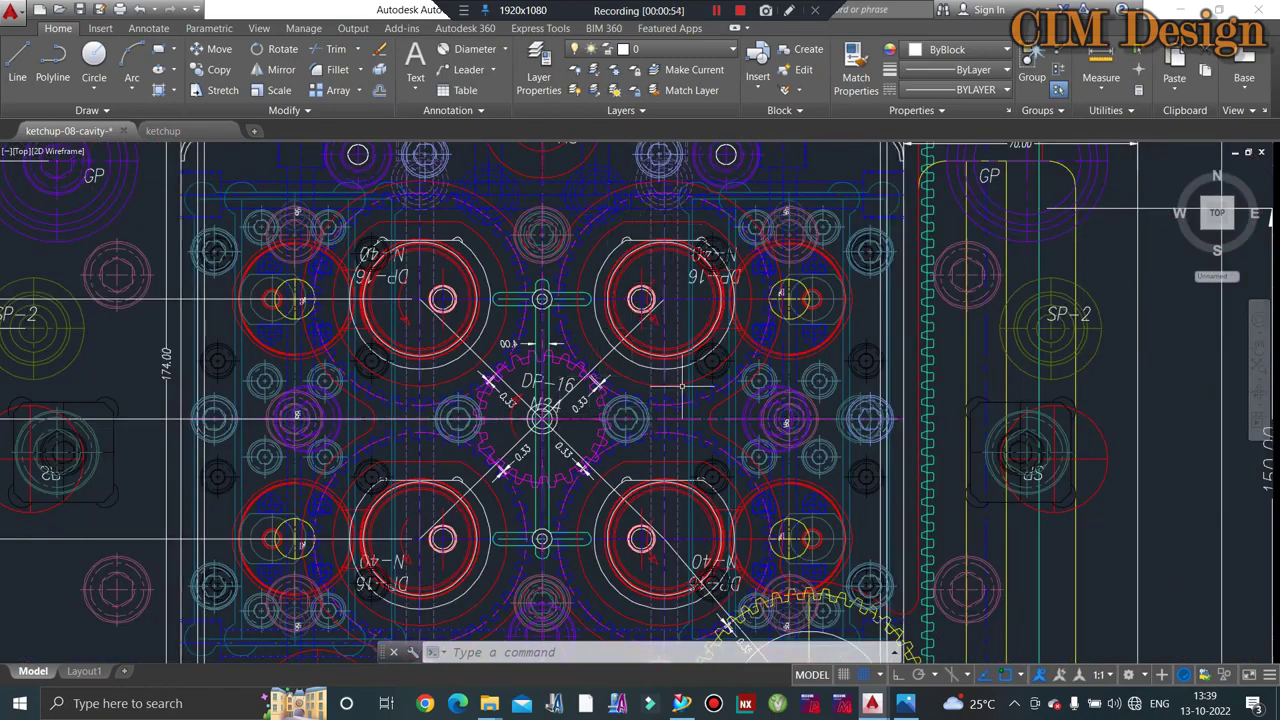
# Step: Zoom in and out around the mold's section drawings to inspect their details
pyautogui.scroll(-1, 682, 383)
pyautogui.scroll(-2, 650, 360)
pyautogui.scroll(-2, 612, 330)
pyautogui.scroll(-2, 612, 330)
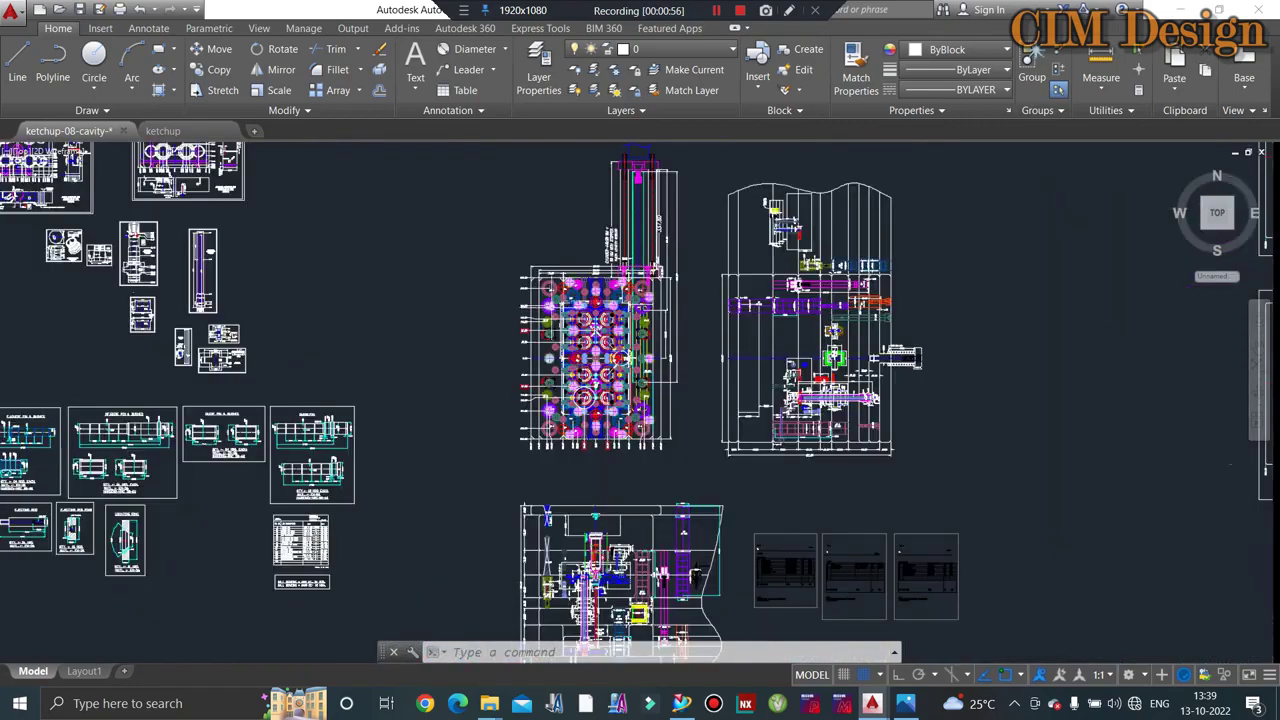
pyautogui.scroll(-3, 590, 300)
pyautogui.scroll(3, 630, 310)
pyautogui.scroll(2, 600, 305)
pyautogui.scroll(-2, 560, 295)
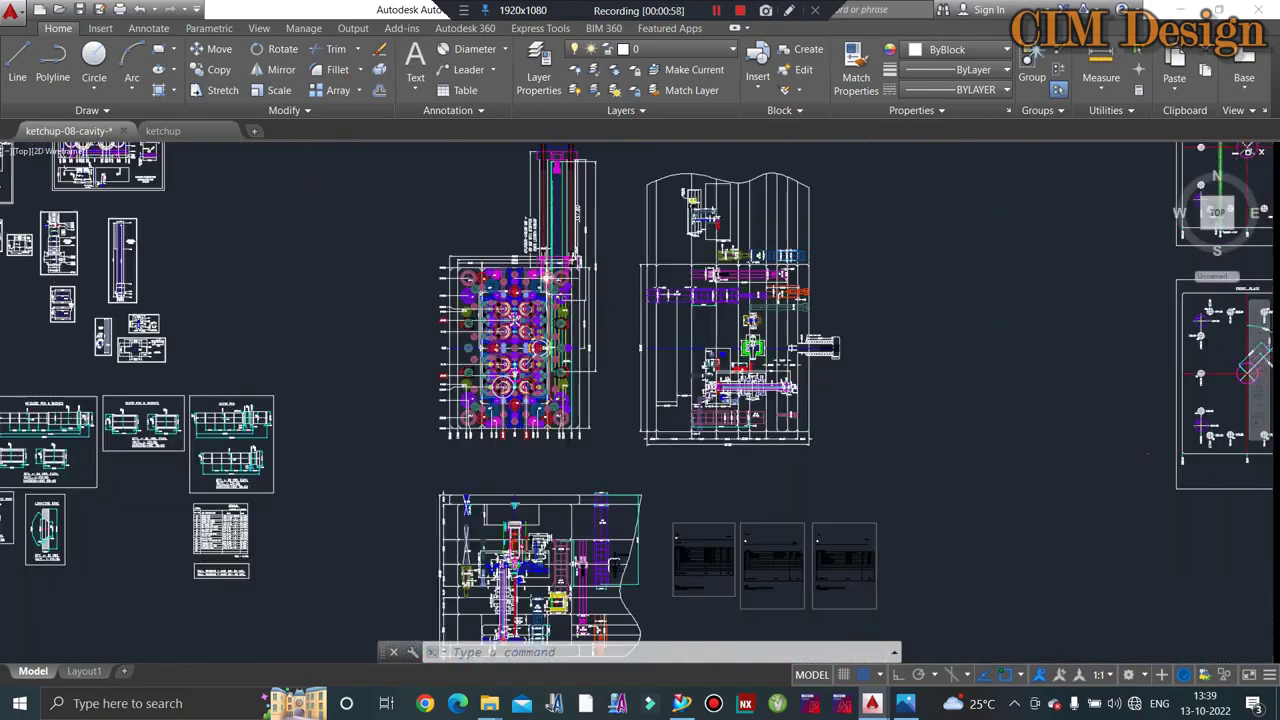
pyautogui.scroll(-2, 560, 300)
pyautogui.scroll(5, 520, 560)
pyautogui.scroll(-1, 520, 560)
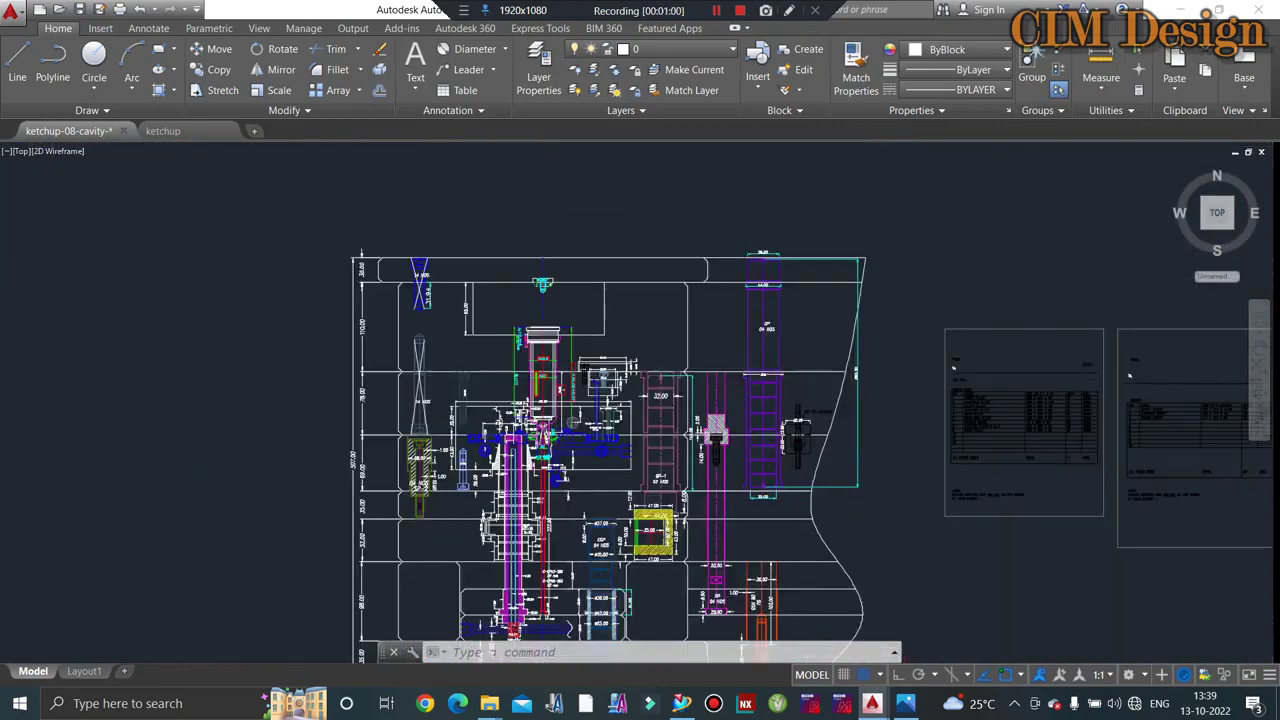
pyautogui.scroll(4, 500, 600)
pyautogui.scroll(2, 500, 600)
pyautogui.scroll(-4, 500, 600)
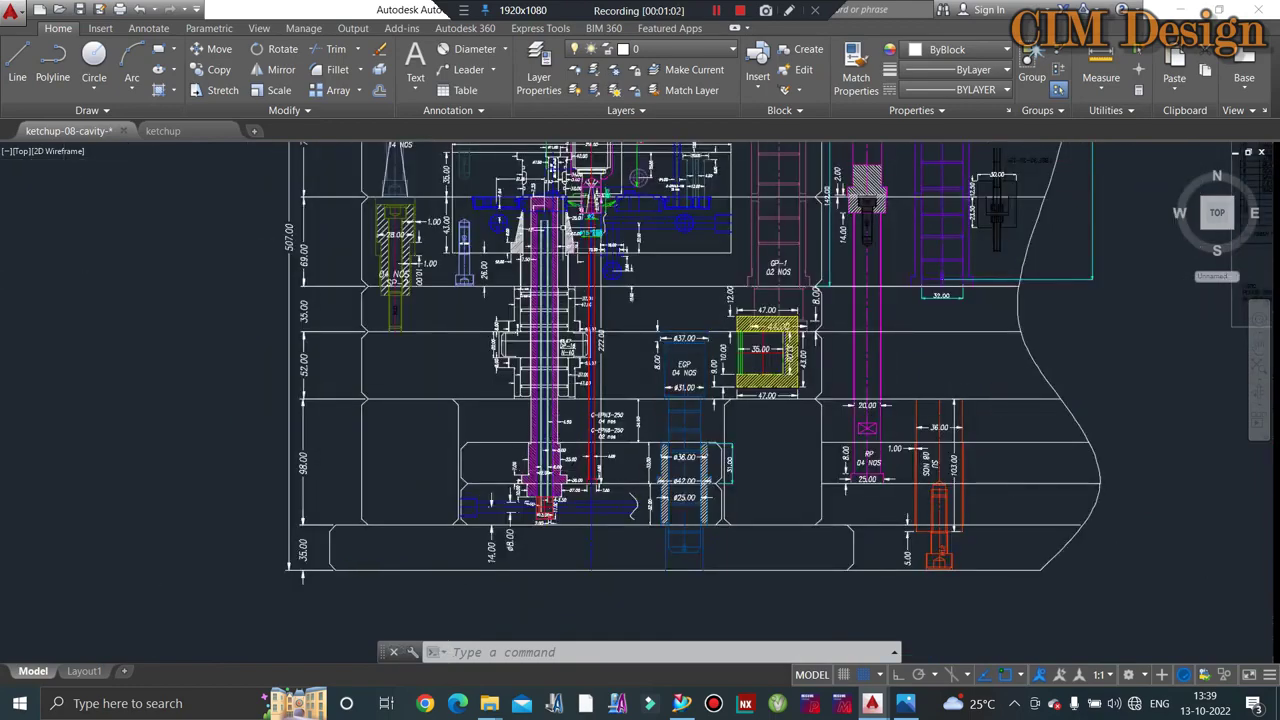
pyautogui.scroll(3, 590, 195)
pyautogui.scroll(3, 600, 210)
pyautogui.scroll(-4, 630, 230)
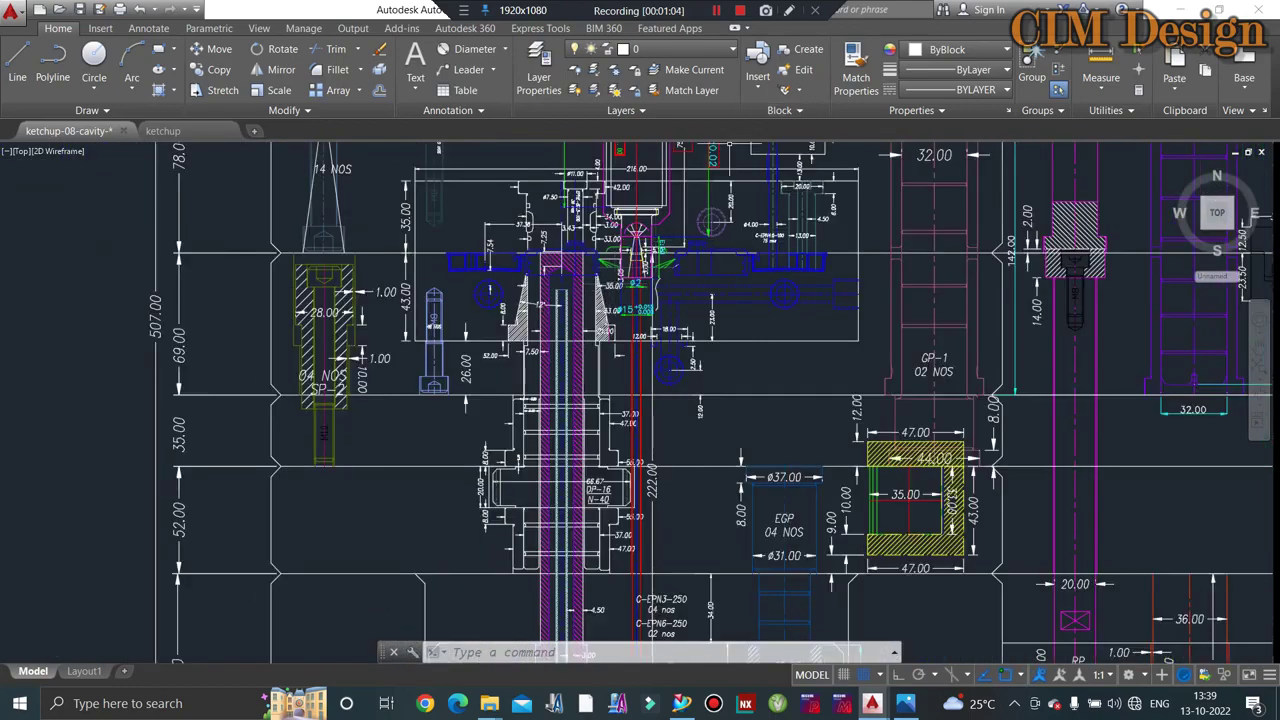
pyautogui.scroll(-2, 749, 198)
# Step: Go back to the NX gear model, then view the nomenclature picture with addendum, dedendum and pitch circle
pyautogui.click(680, 703)
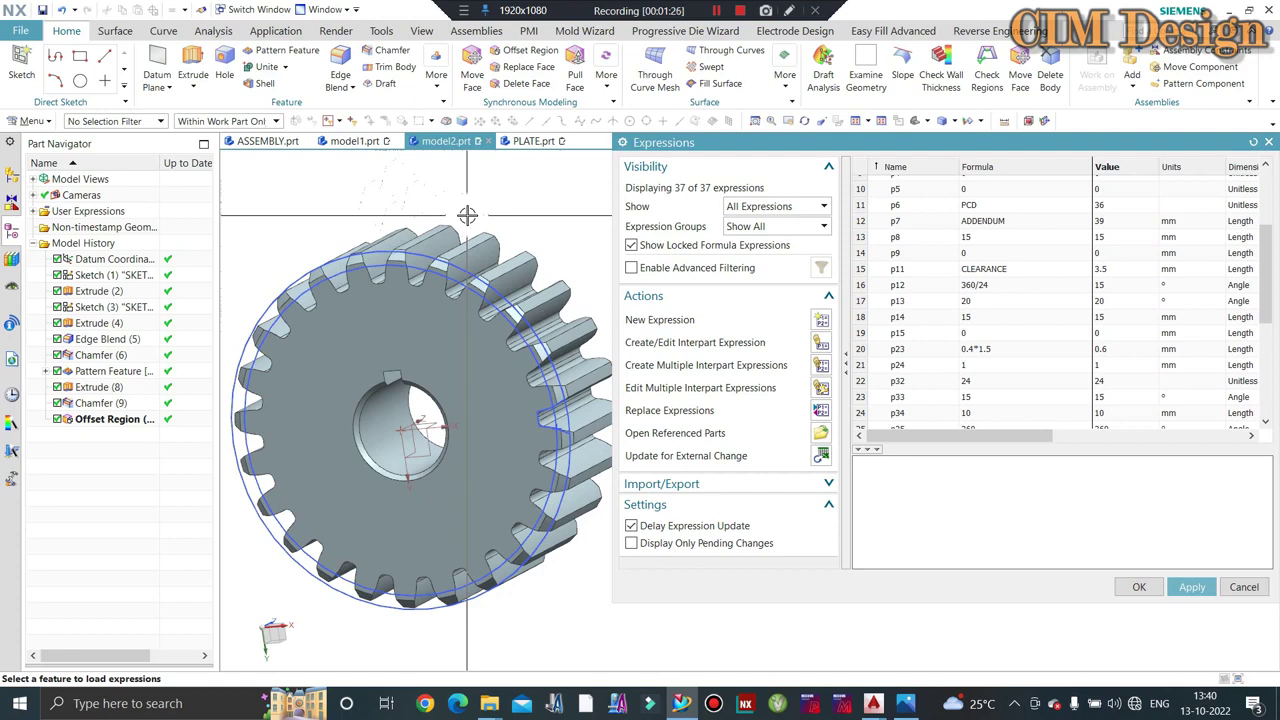
pyautogui.click(905, 705)
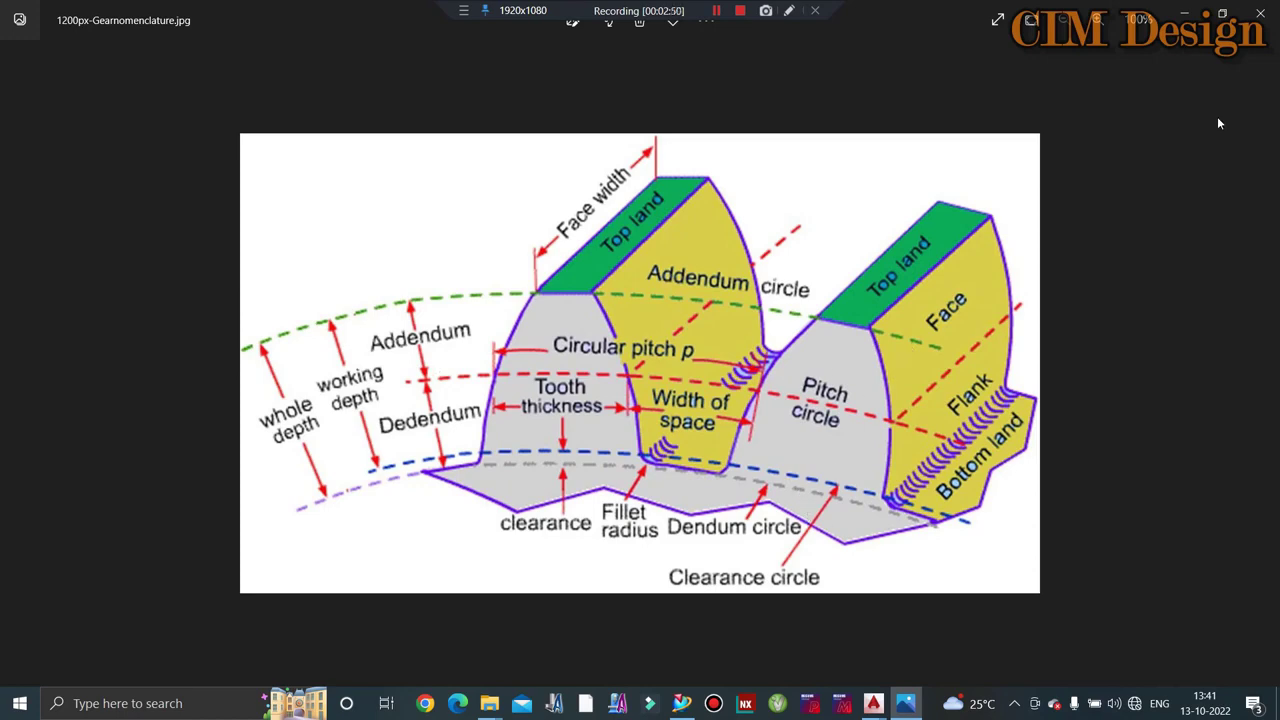
# Step: Put the nomenclature picture away and zoom around the DP-16 N-24 gear in AutoCAD
pyautogui.click(1183, 15)
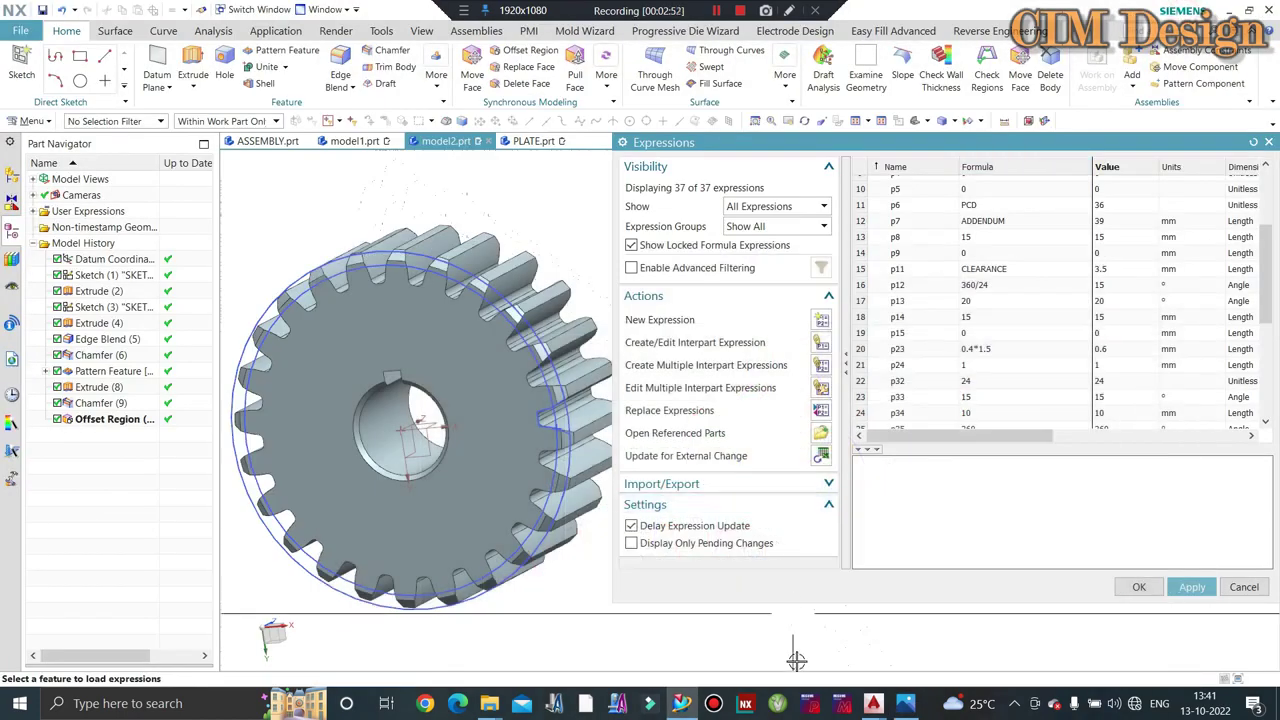
pyautogui.click(872, 705)
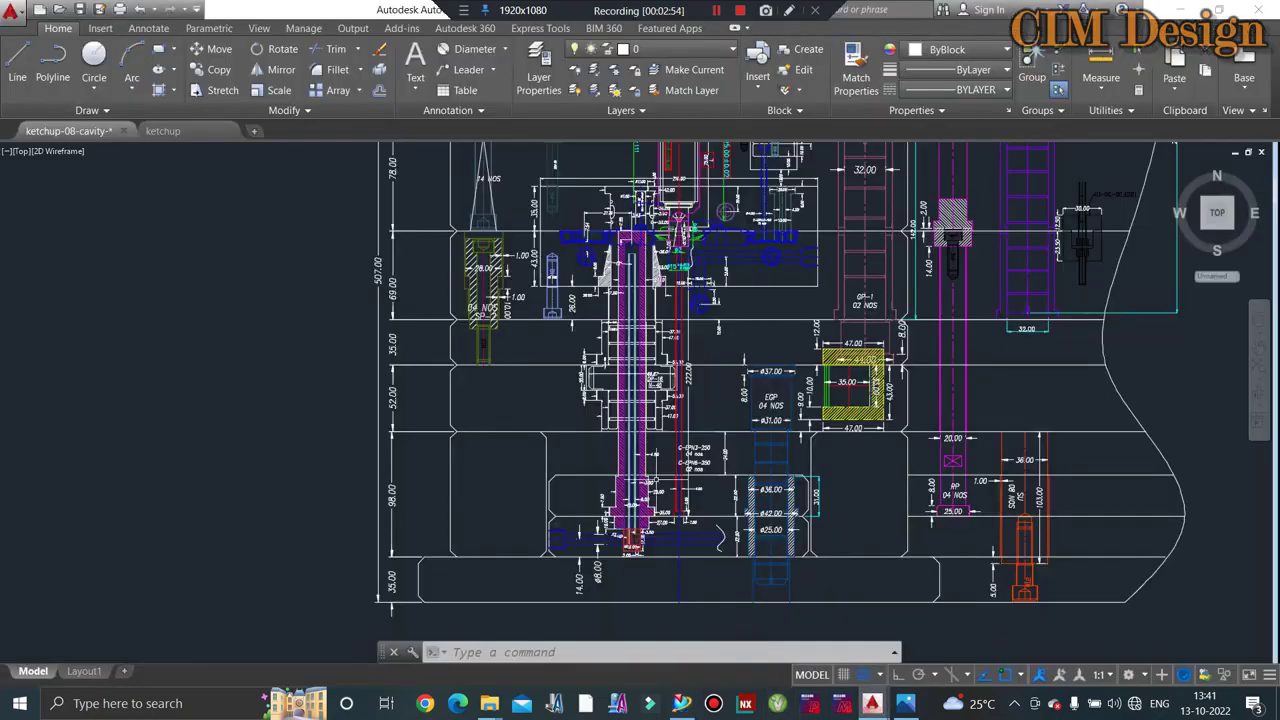
pyautogui.scroll(6, 575, 365)
pyautogui.scroll(4, 575, 365)
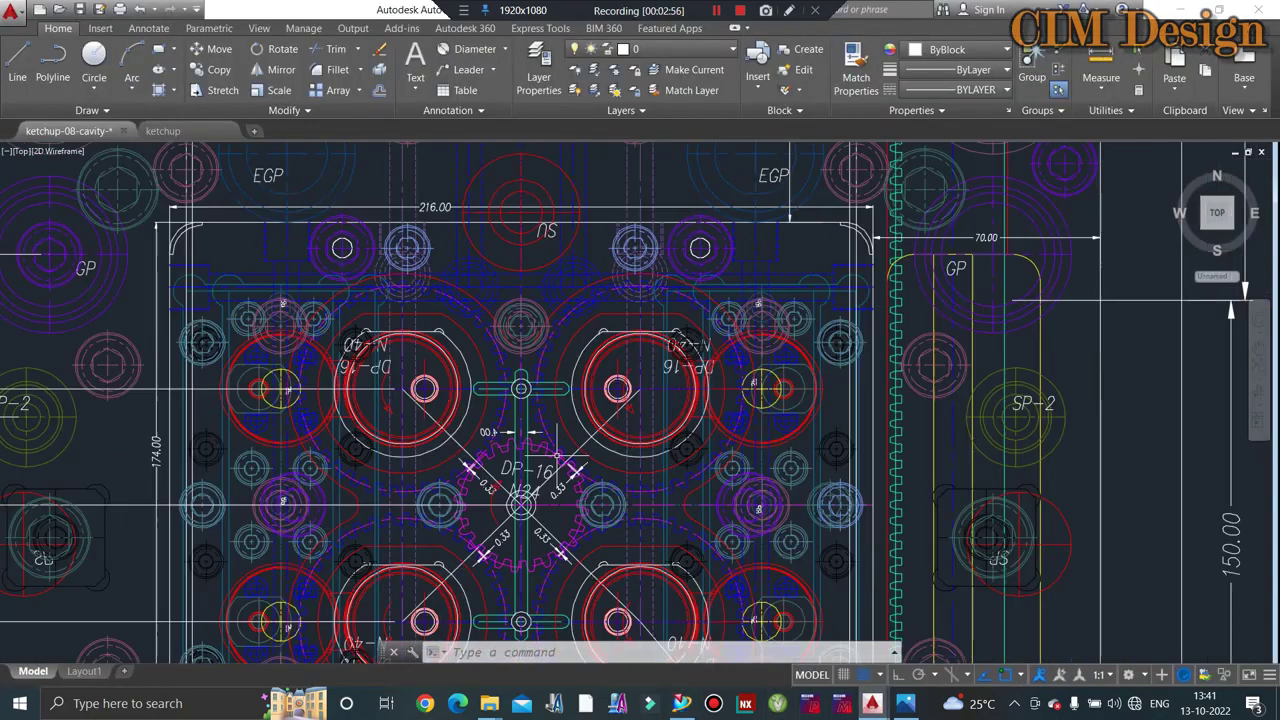
pyautogui.scroll(2, 575, 365)
pyautogui.scroll(-4, 575, 365)
pyautogui.scroll(2, 529, 413)
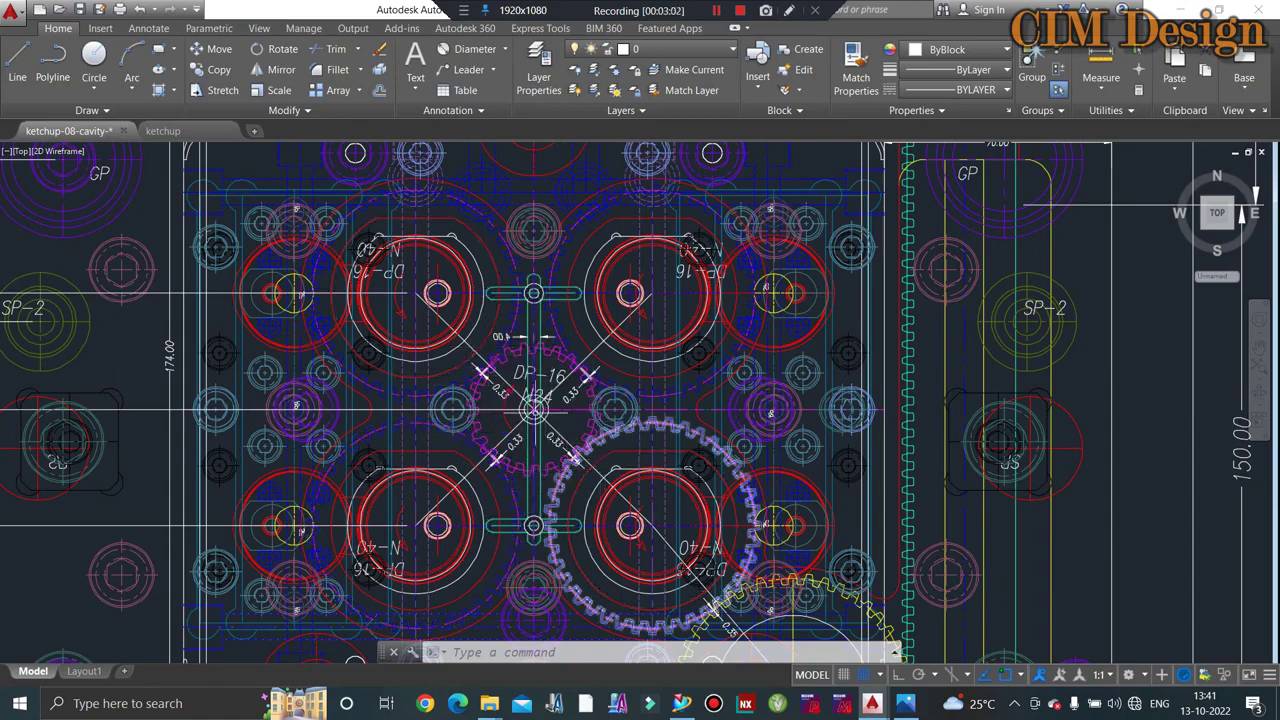
pyautogui.scroll(-2, 640, 460)
# Step: Pan up to the large N-44 gear and zoom in to inspect it
pyautogui.moveTo(650, 565); pyautogui.dragTo(650, 470, button='middle')
pyautogui.scroll(2, 710, 455)
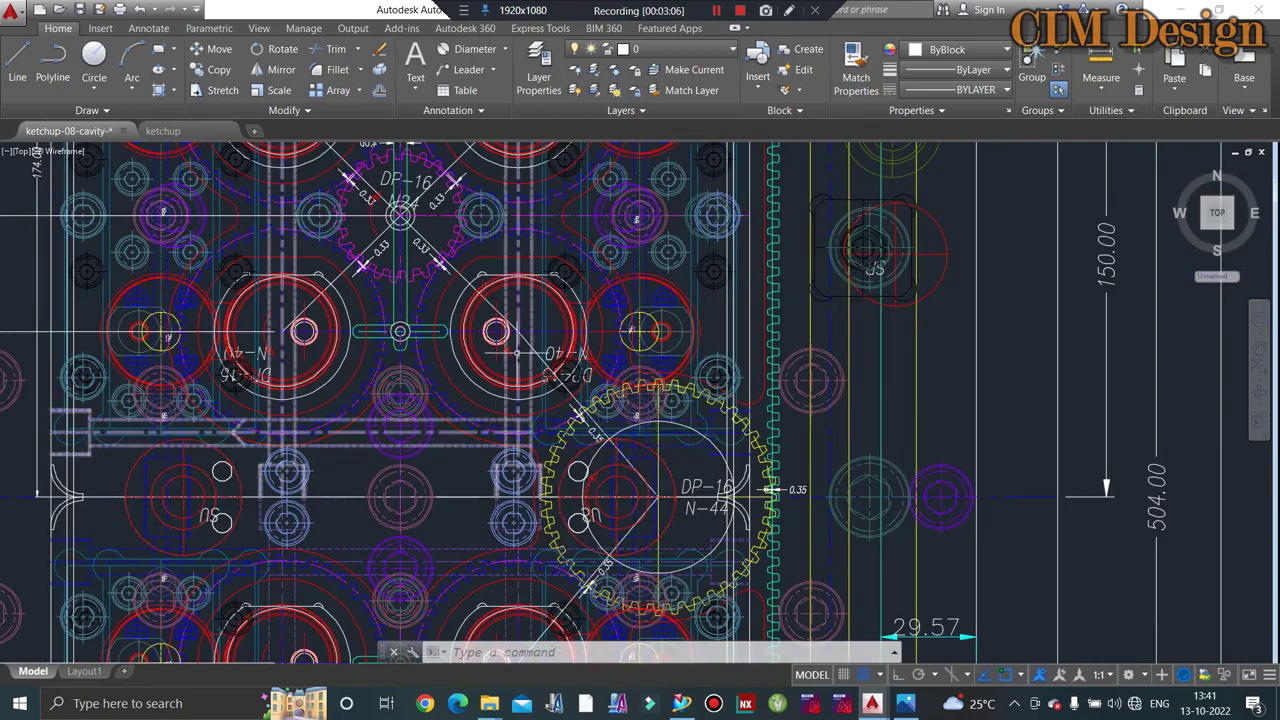
pyautogui.scroll(-4, 490, 314)
pyautogui.scroll(5, 520, 330)
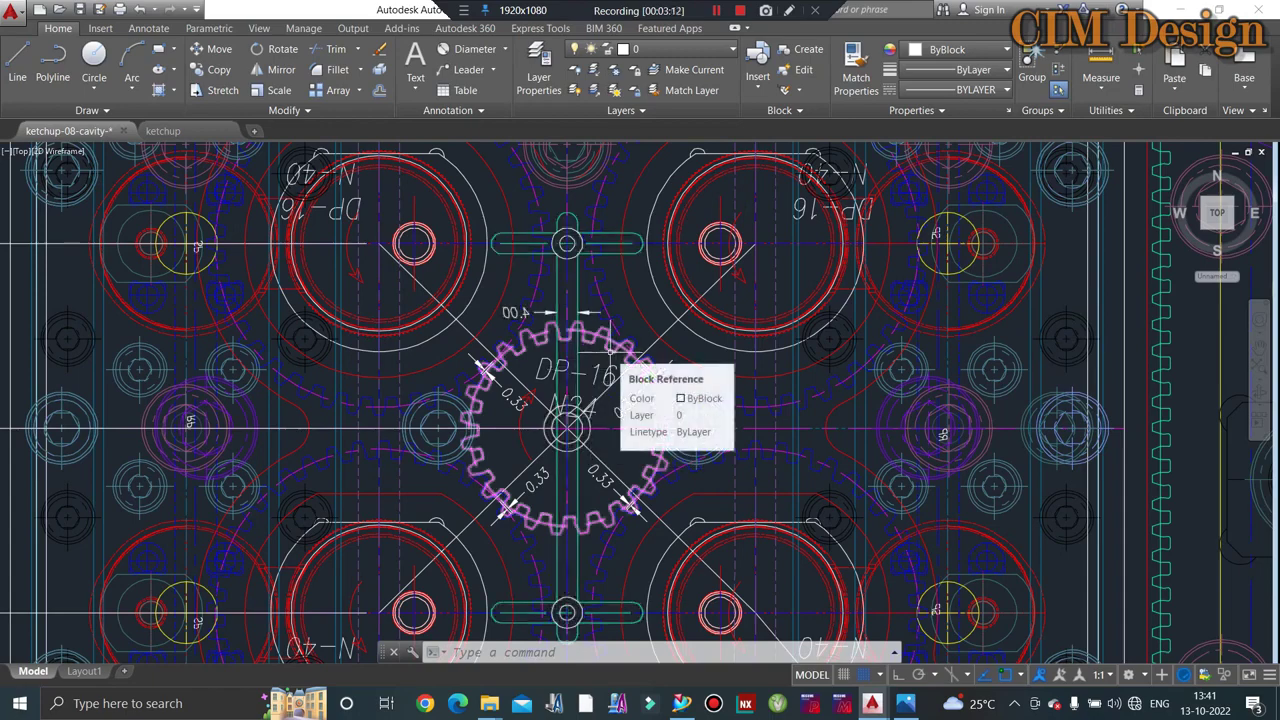
pyautogui.scroll(-3, 613, 345)
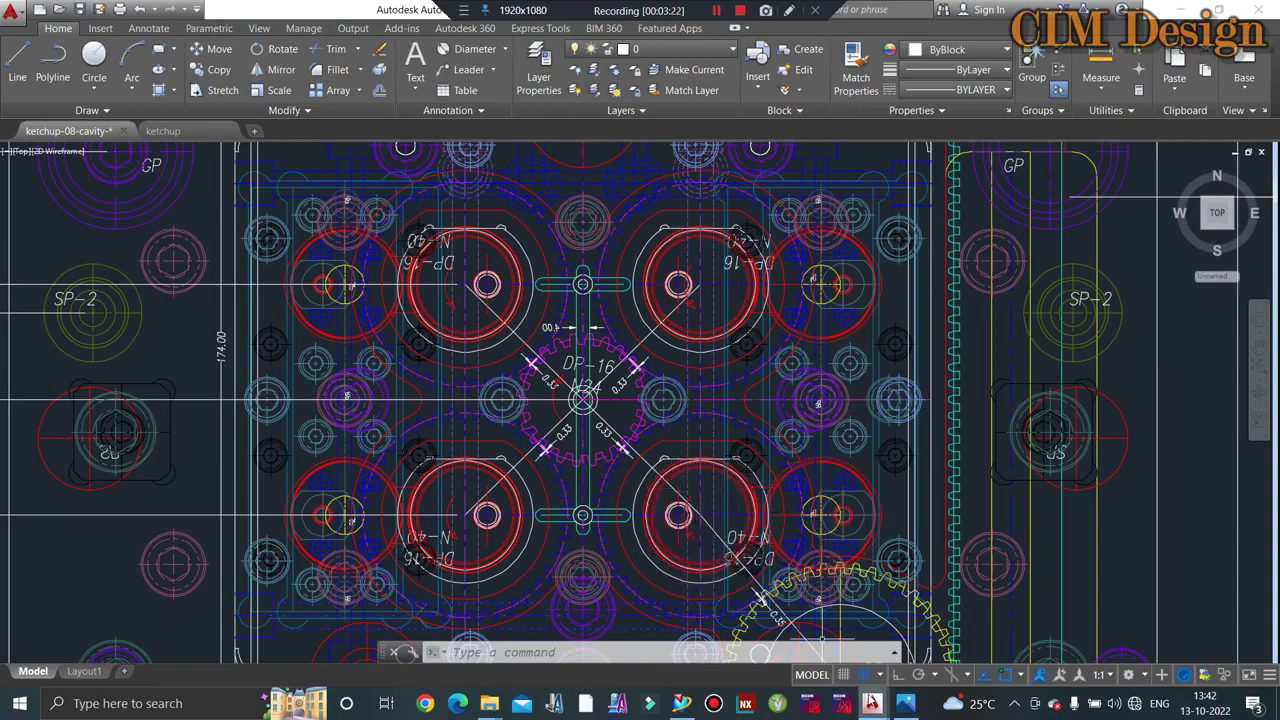
pyautogui.moveTo(872, 703)
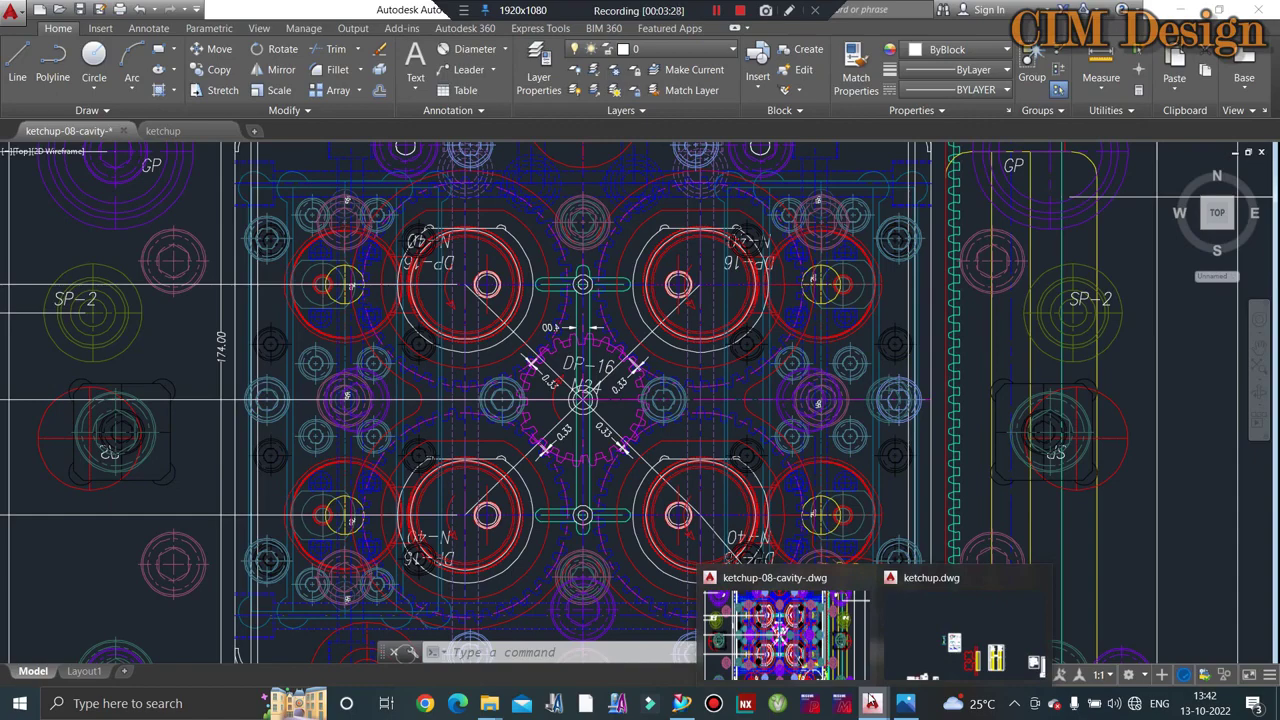
# Step: Return to NX, orbit around the datum coordinate system, and open Expressions with Ctrl+E
pyautogui.click(681, 703)
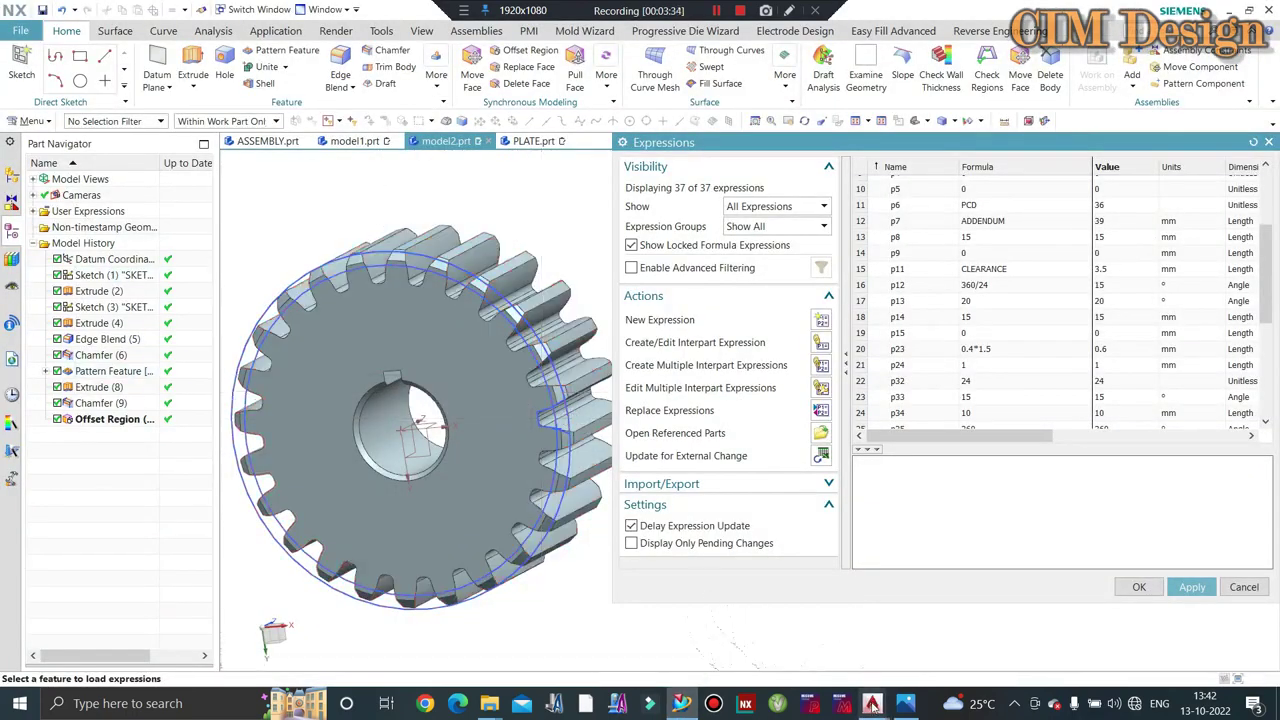
pyautogui.click(904, 705)
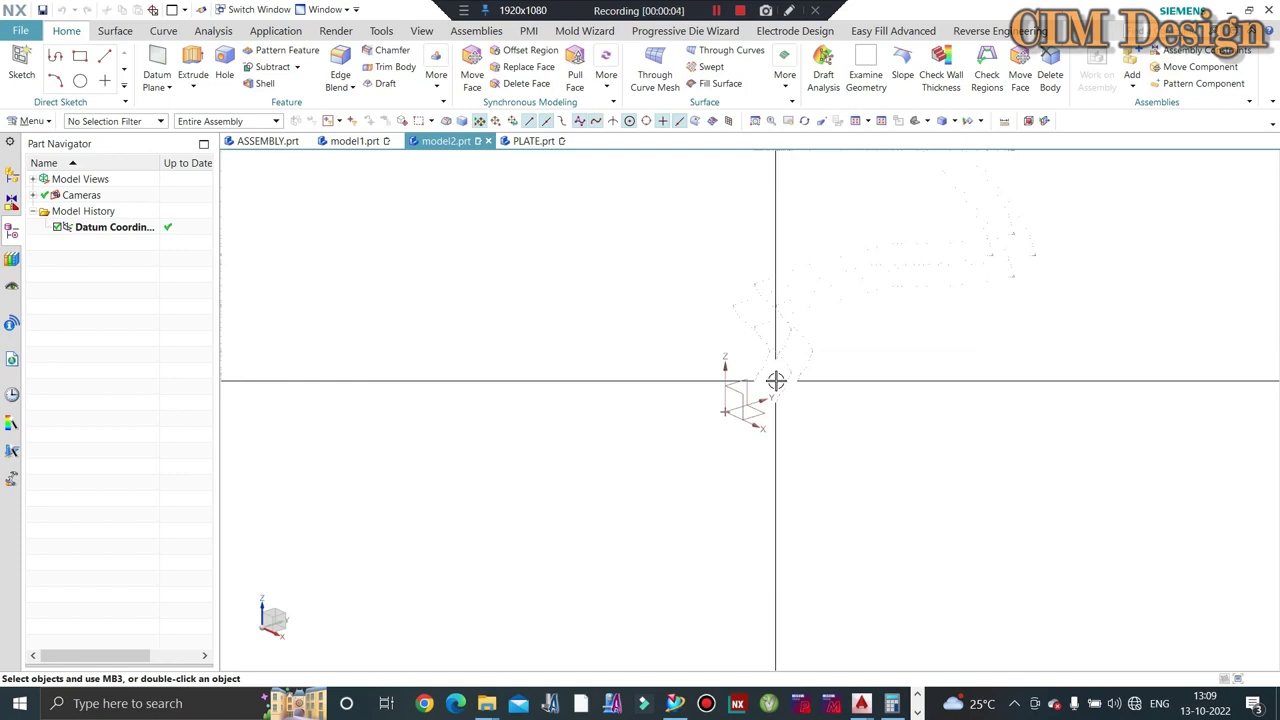
pyautogui.moveTo(811, 203); pyautogui.dragTo(907, 408, button='middle')
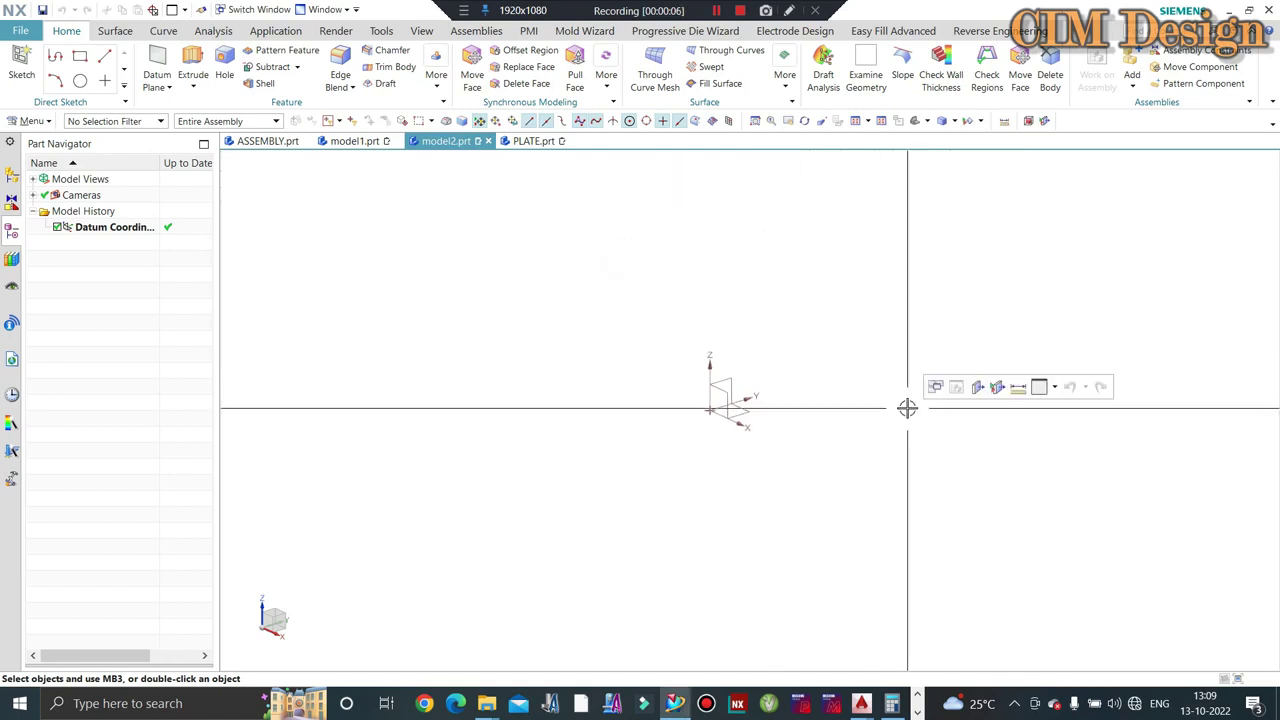
pyautogui.hotkey('ctrl', 'e')
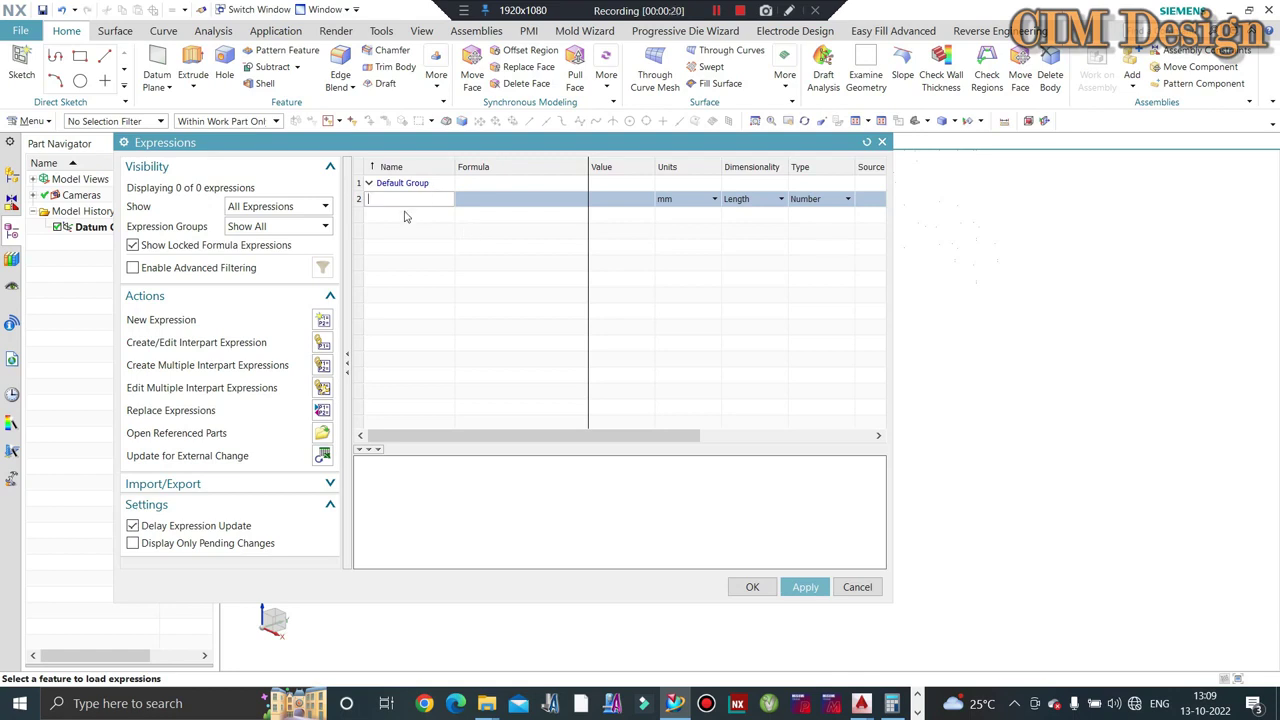
# Step: Create the MODULE expression with formula 1.5, then name the next row NO_OF_TOOTH
pyautogui.write('MOD')
pyautogui.write('ULE')
pyautogui.click(480, 203)
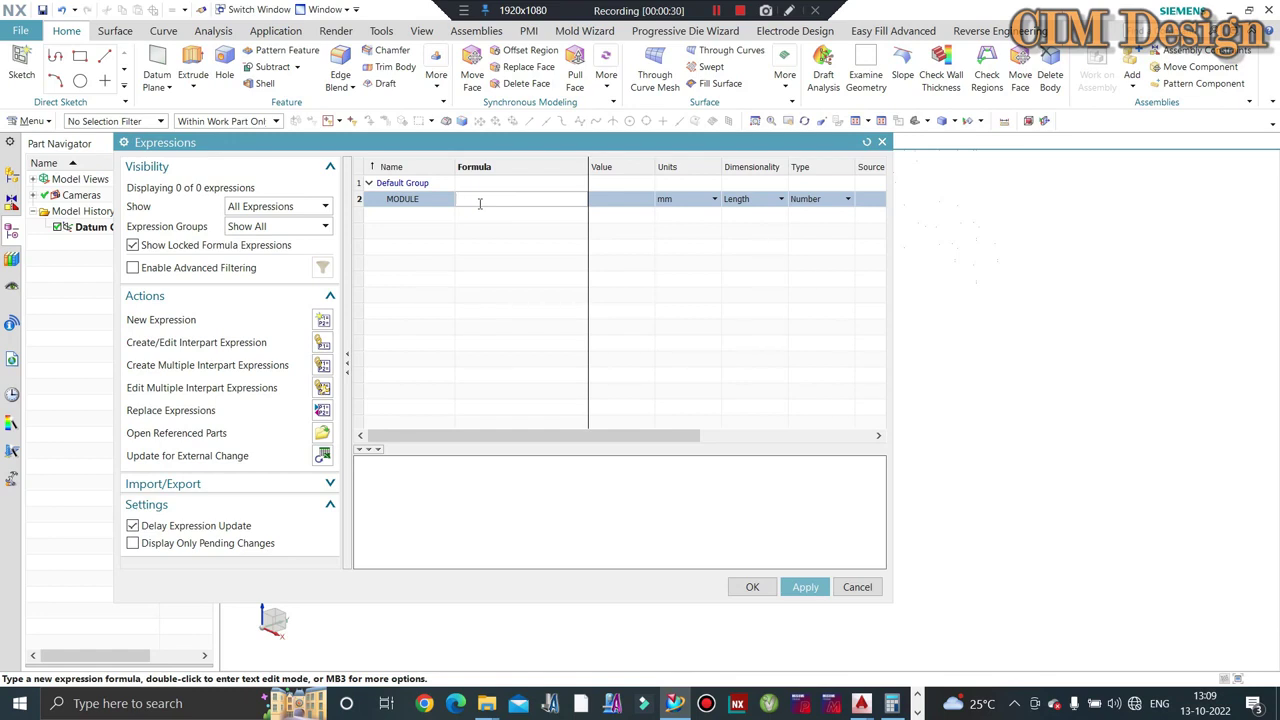
pyautogui.write('1.5')
pyautogui.press('Return')
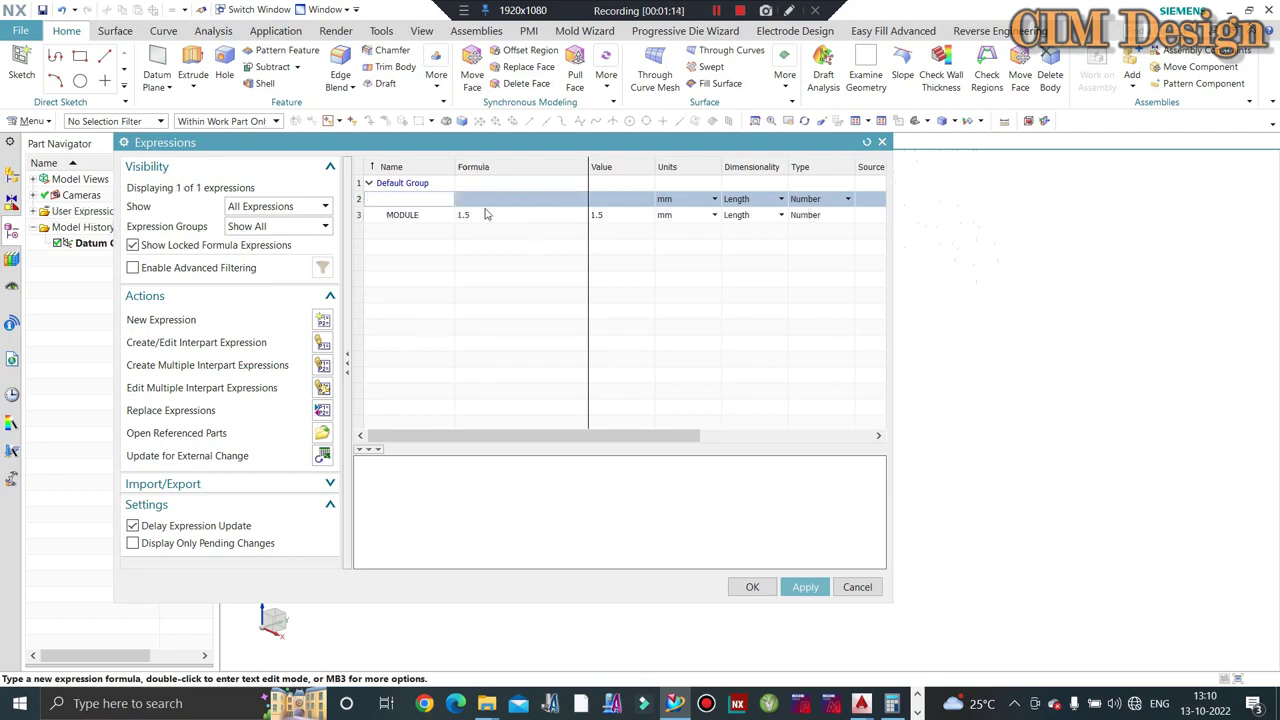
pyautogui.write('NO')
pyautogui.write('_OF')
pyautogui.write('TH')
pyautogui.write('OO')
pyautogui.write('TH')
# Step: Set the NO_OF_TOOTH expression's formula to 24
pyautogui.click(490, 200)
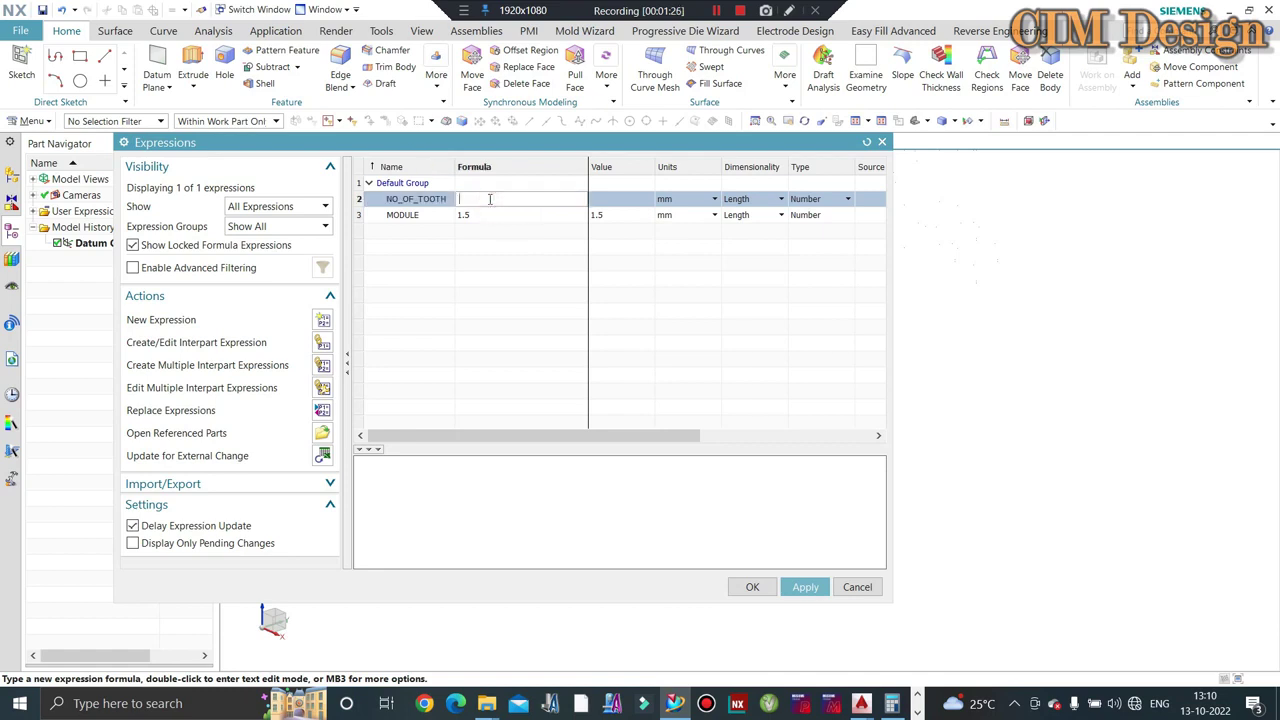
pyautogui.write('24')
pyautogui.press('Return')
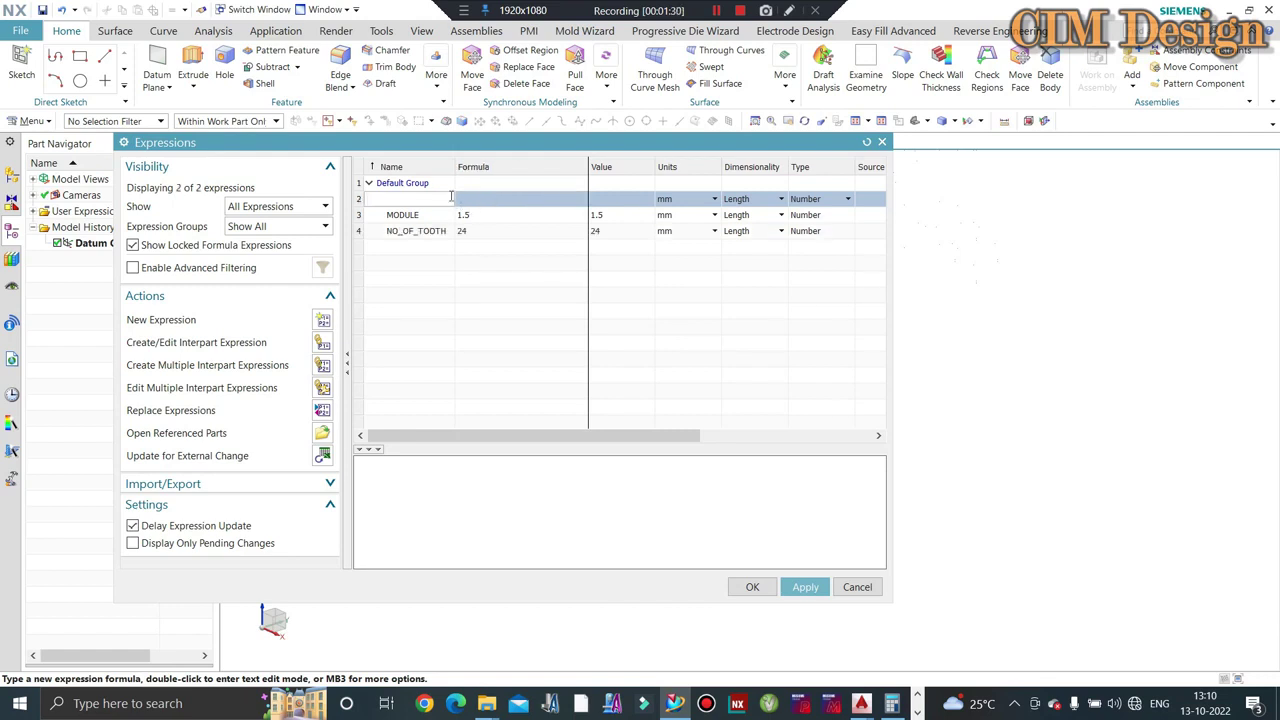
# Step: Add a PRESSURE_ANGLE expression with formula 20, then name the next row PCD
pyautogui.write('PRE')
pyautogui.write('SSU')
pyautogui.write('R')
pyautogui.write('E_')
pyautogui.write('ANGLE')
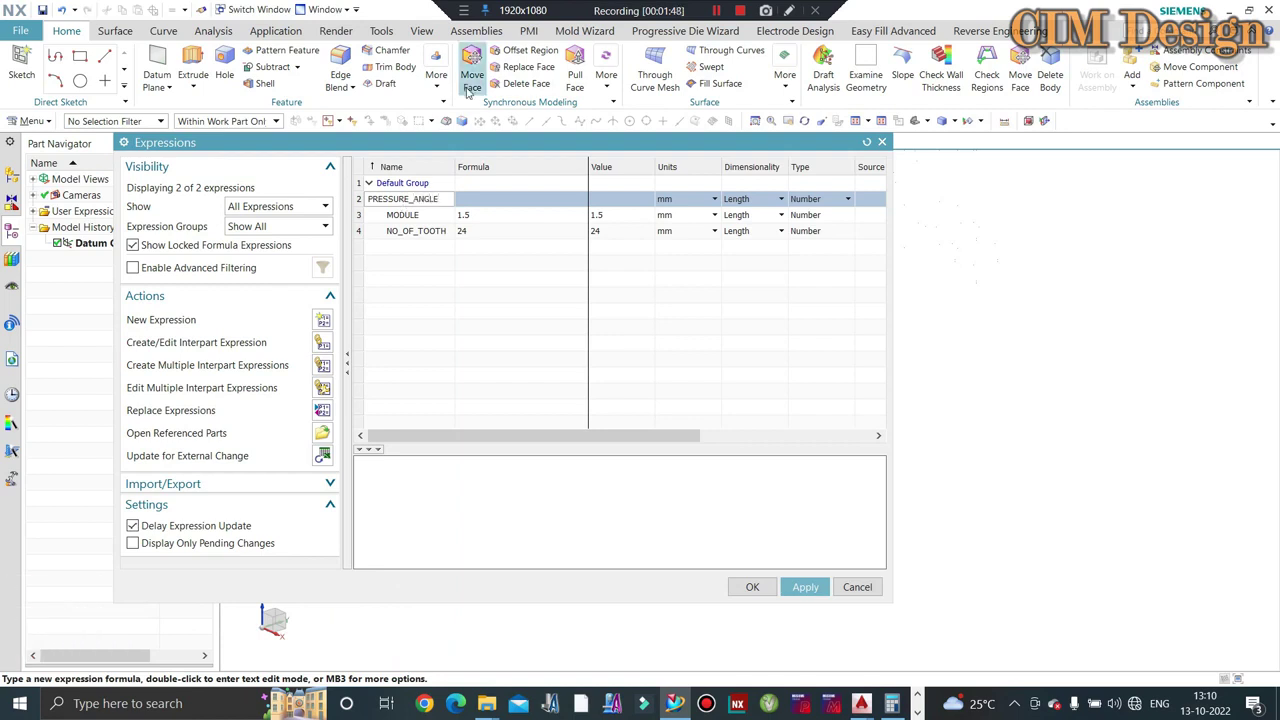
pyautogui.click(484, 198)
pyautogui.write('2')
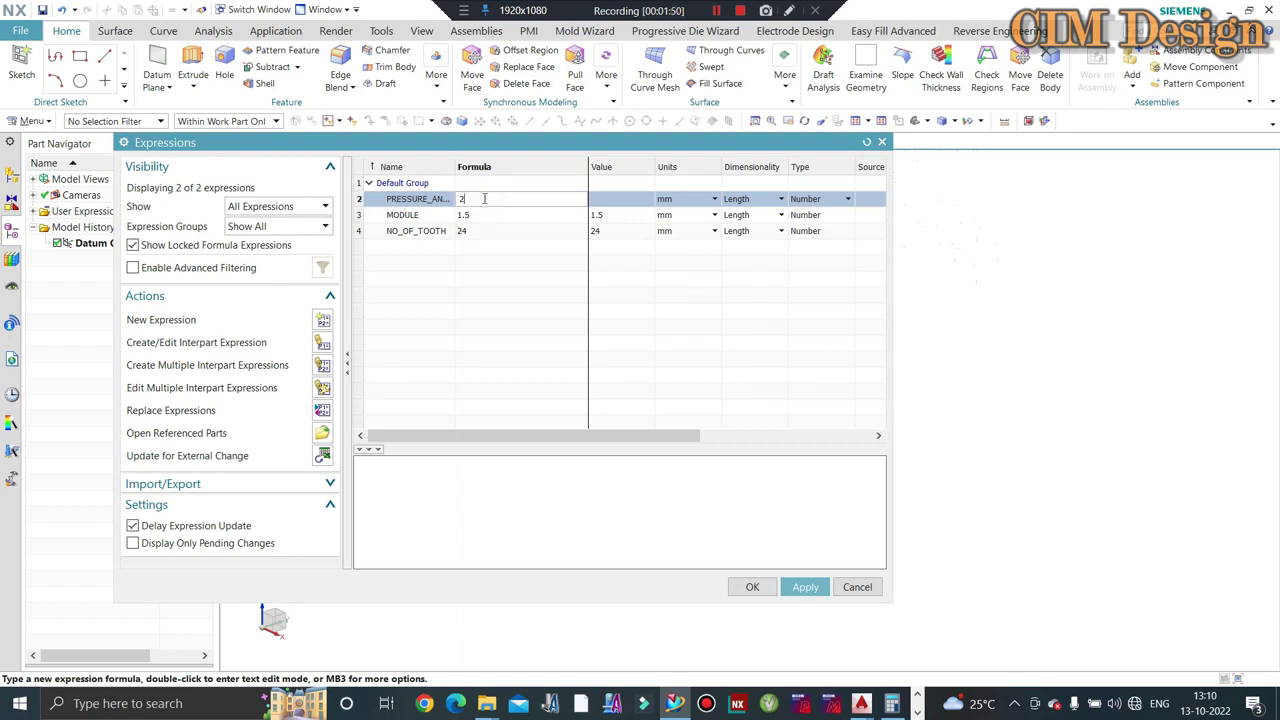
pyautogui.write('0')
pyautogui.press('Return')
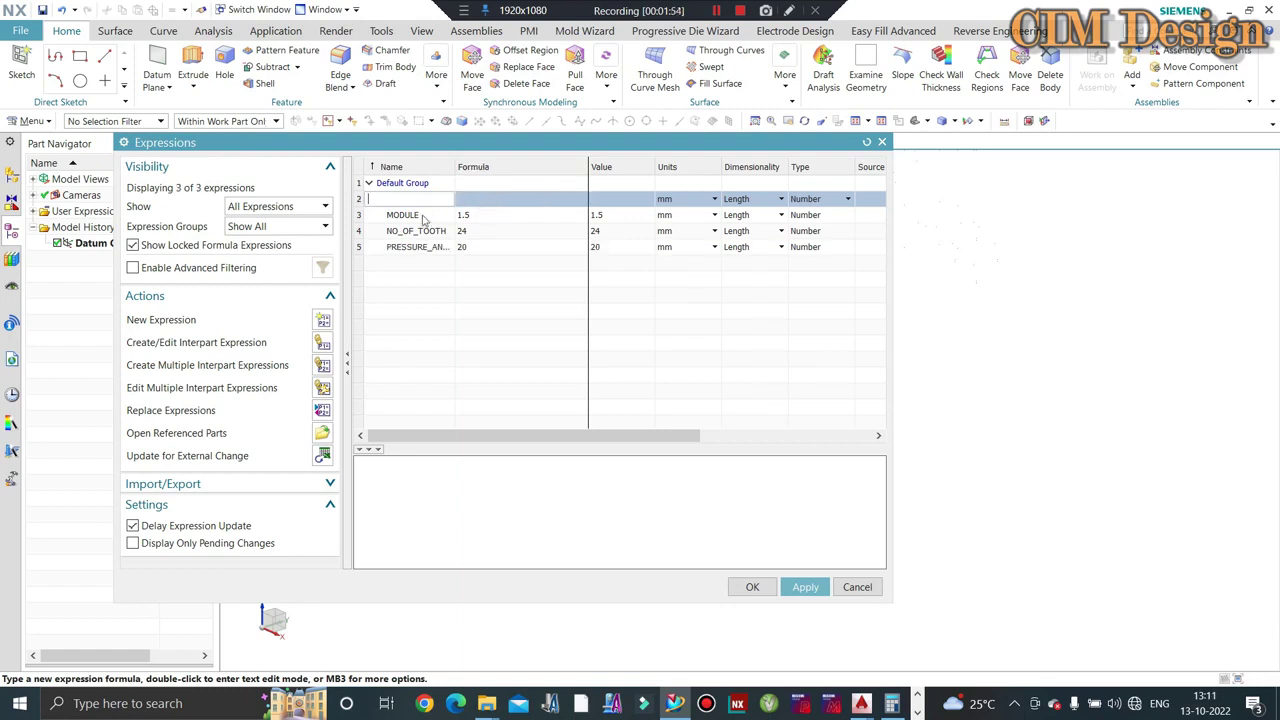
pyautogui.write('PCD')
# Step: Give PCD the formula MODULE*NO_OF_TOOTH and confirm it evaluates to 36
pyautogui.click(493, 197)
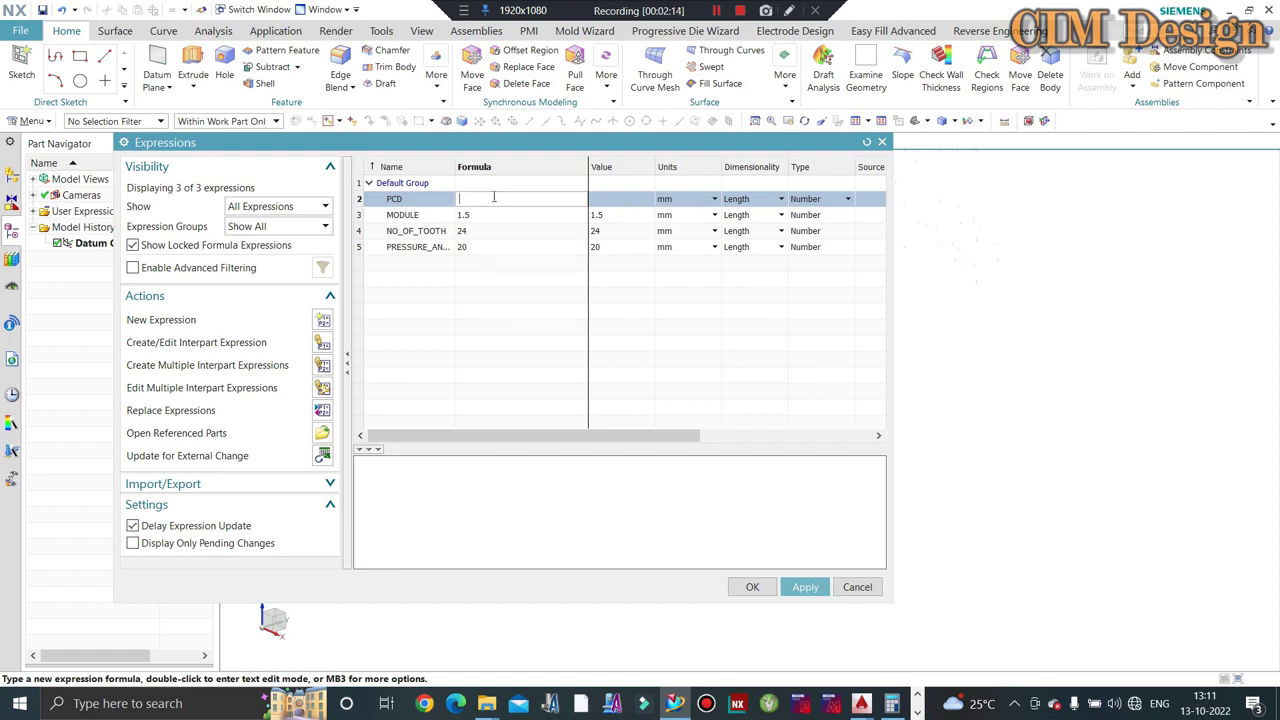
pyautogui.write('MO')
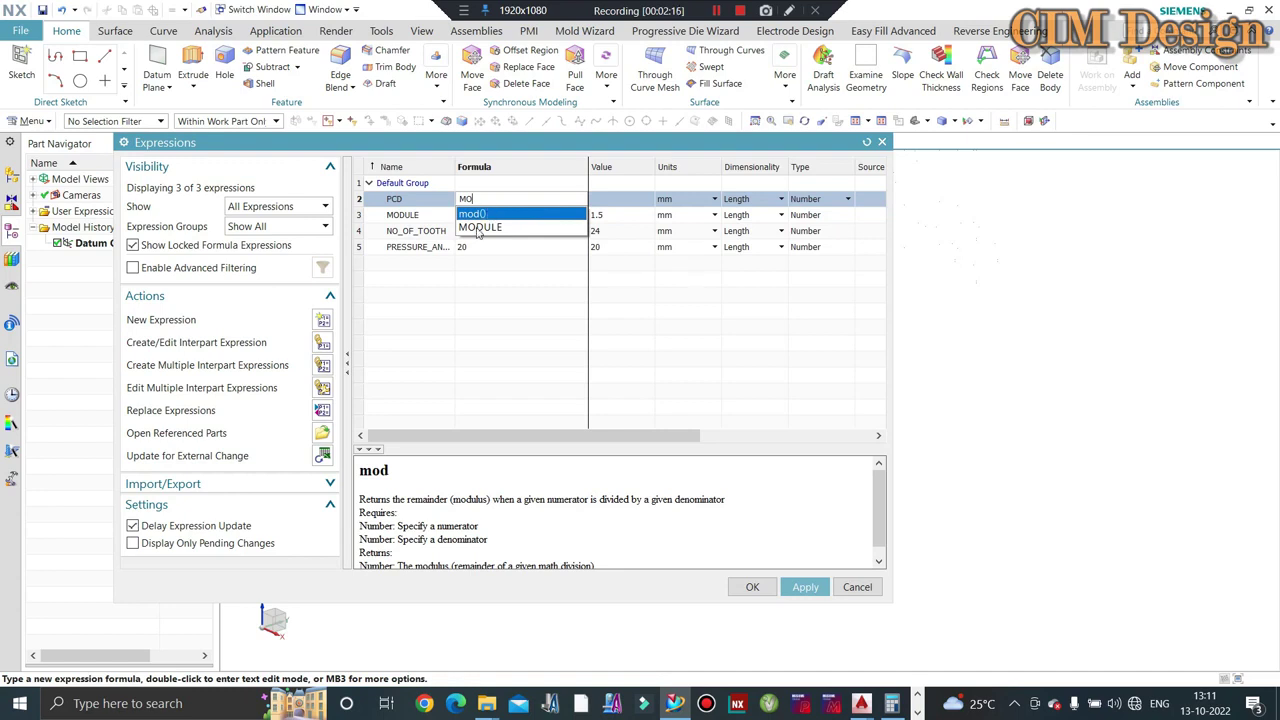
pyautogui.click(477, 228)
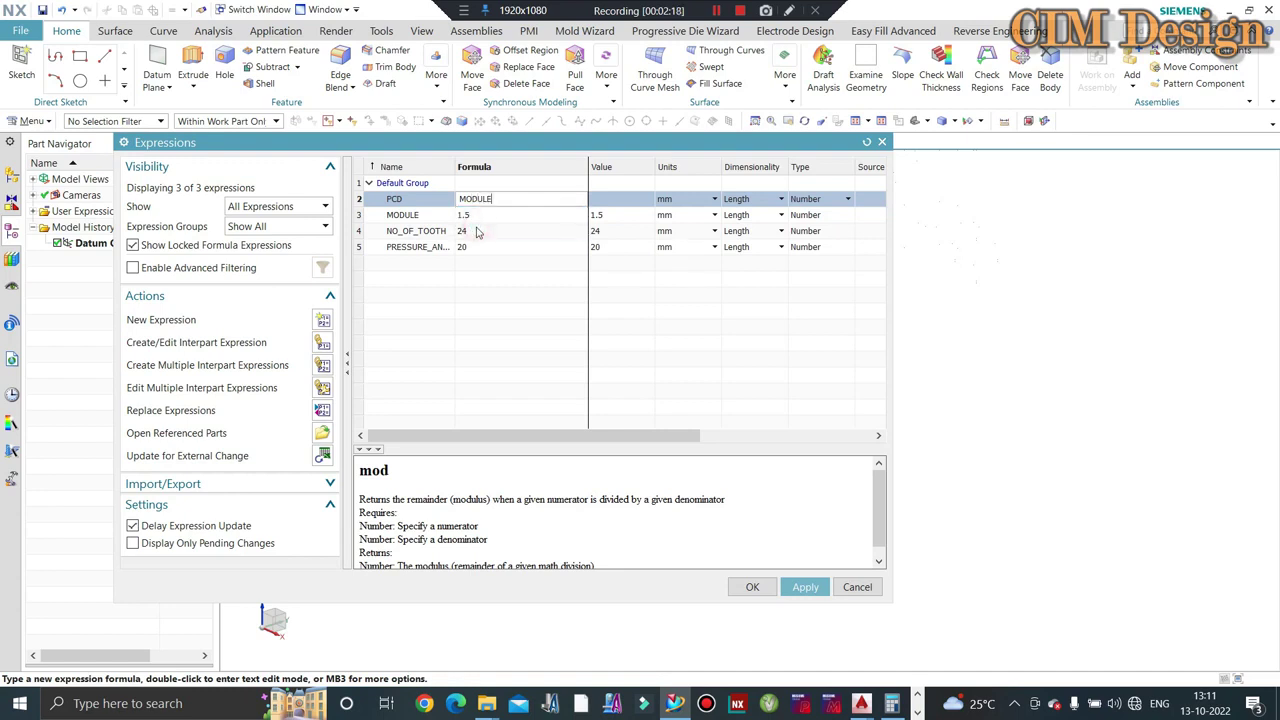
pyautogui.write('*N')
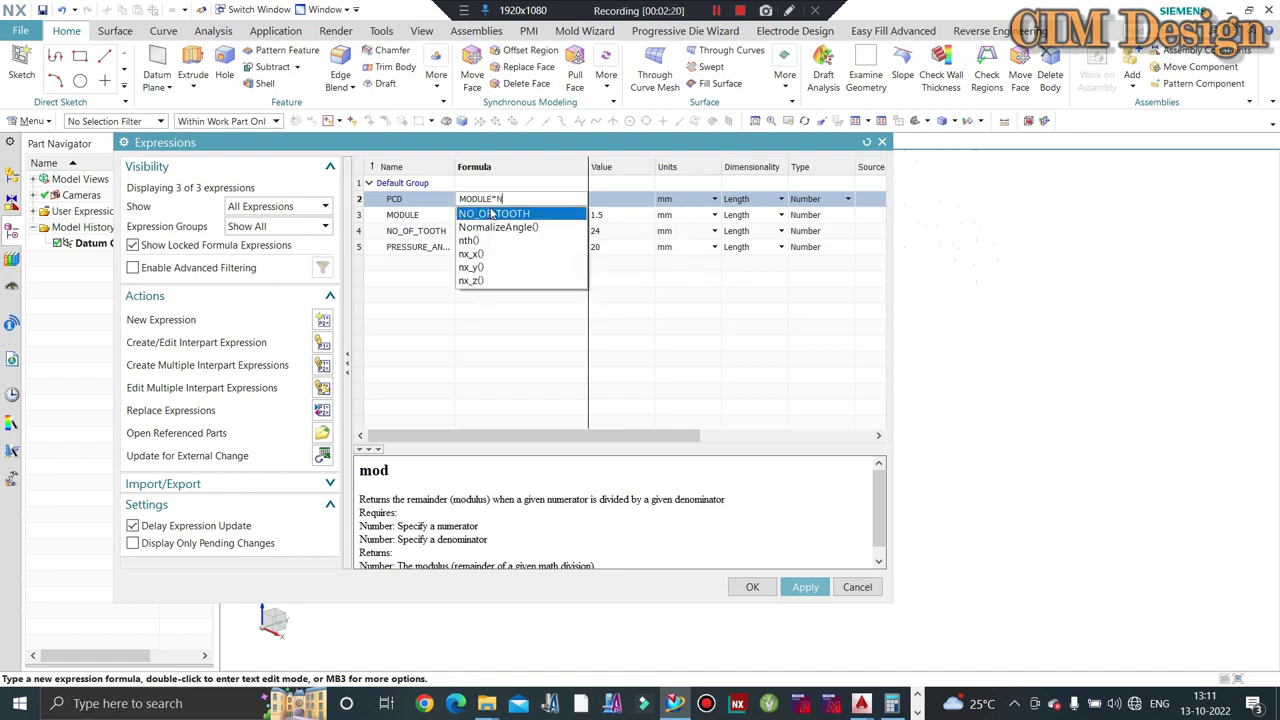
pyautogui.click(490, 214)
pyautogui.press('Return')
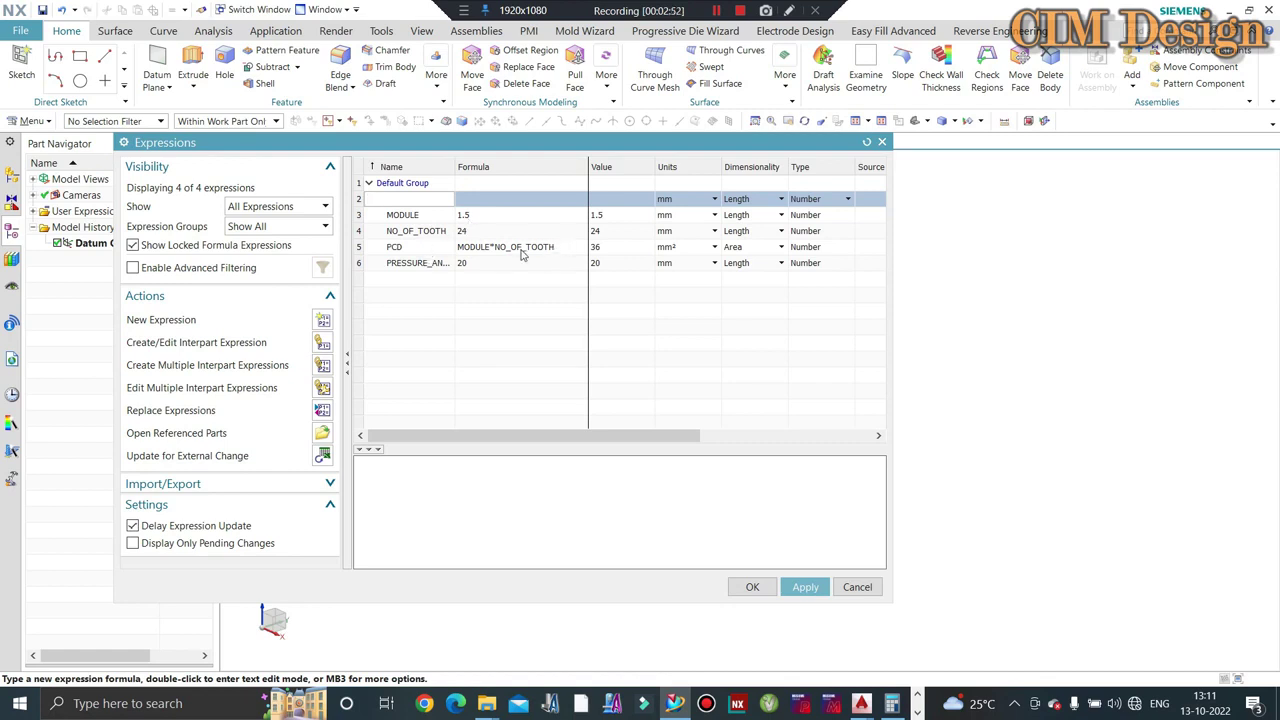
pyautogui.click(604, 250)
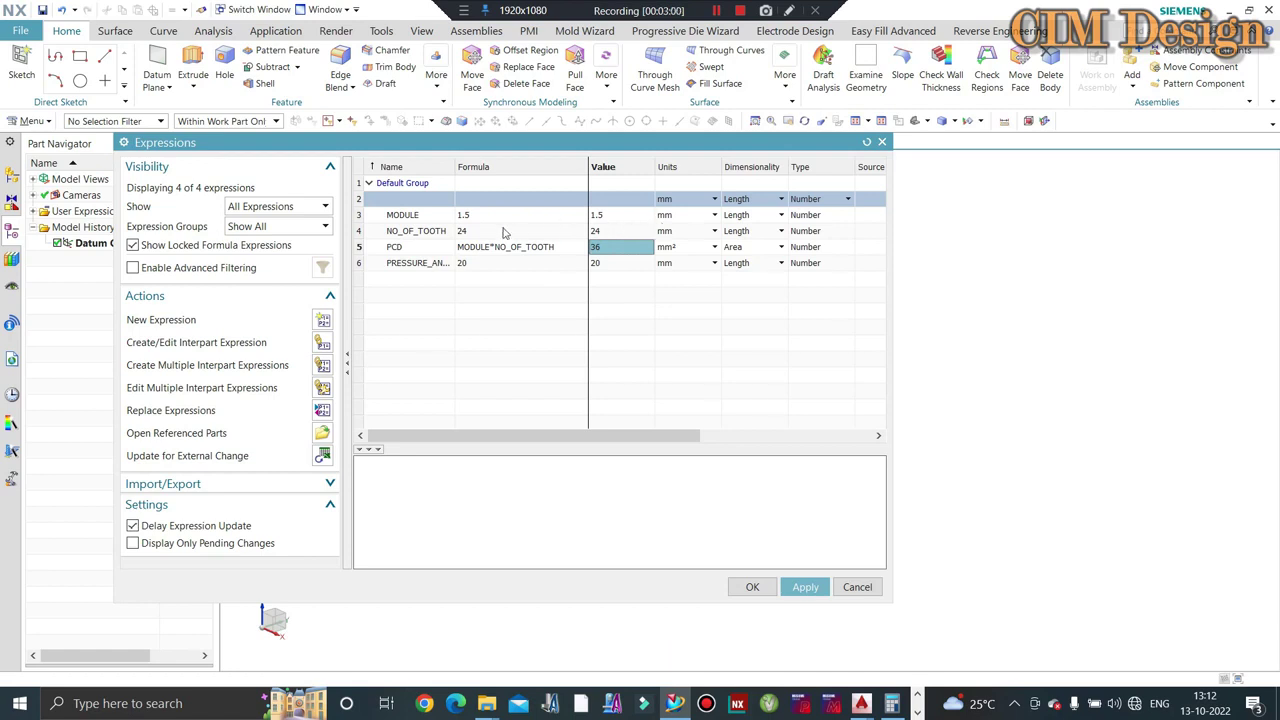
# Step: Add an ADDENDUM expression with formula (NO_OF_TOOTH+2)*MODULE
pyautogui.click(413, 202)
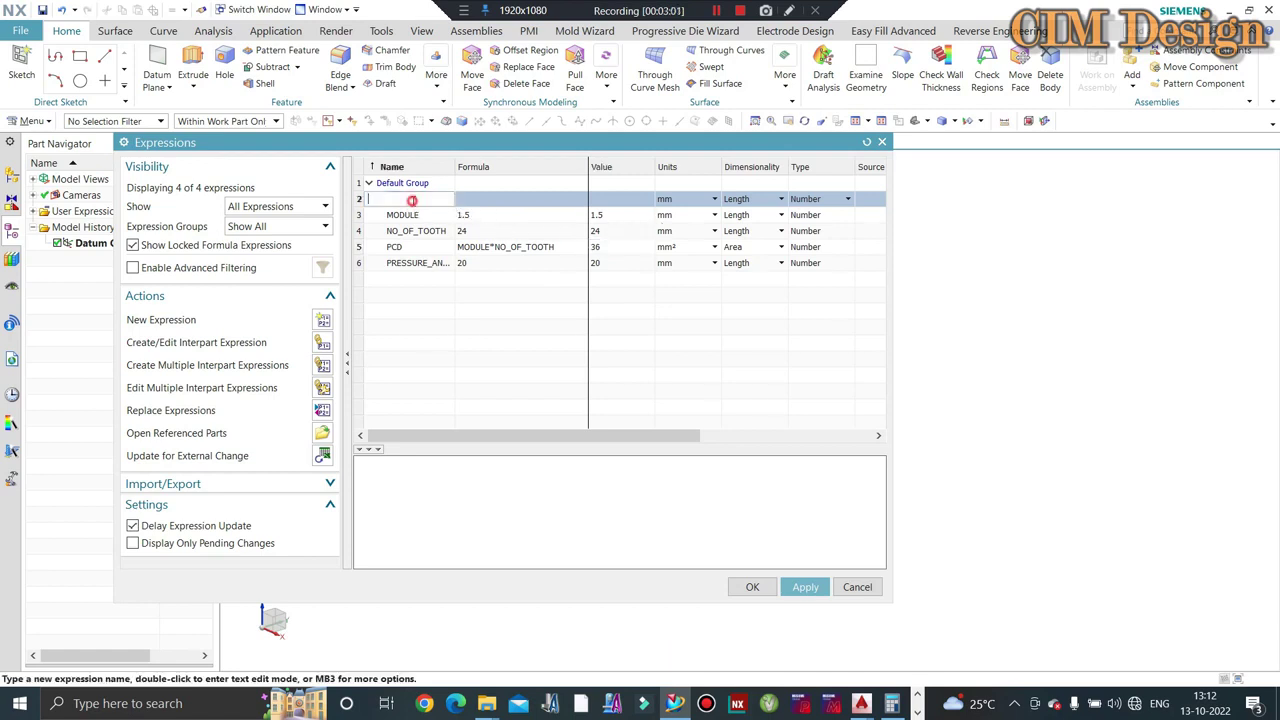
pyautogui.write('ADD')
pyautogui.write('ENDUM')
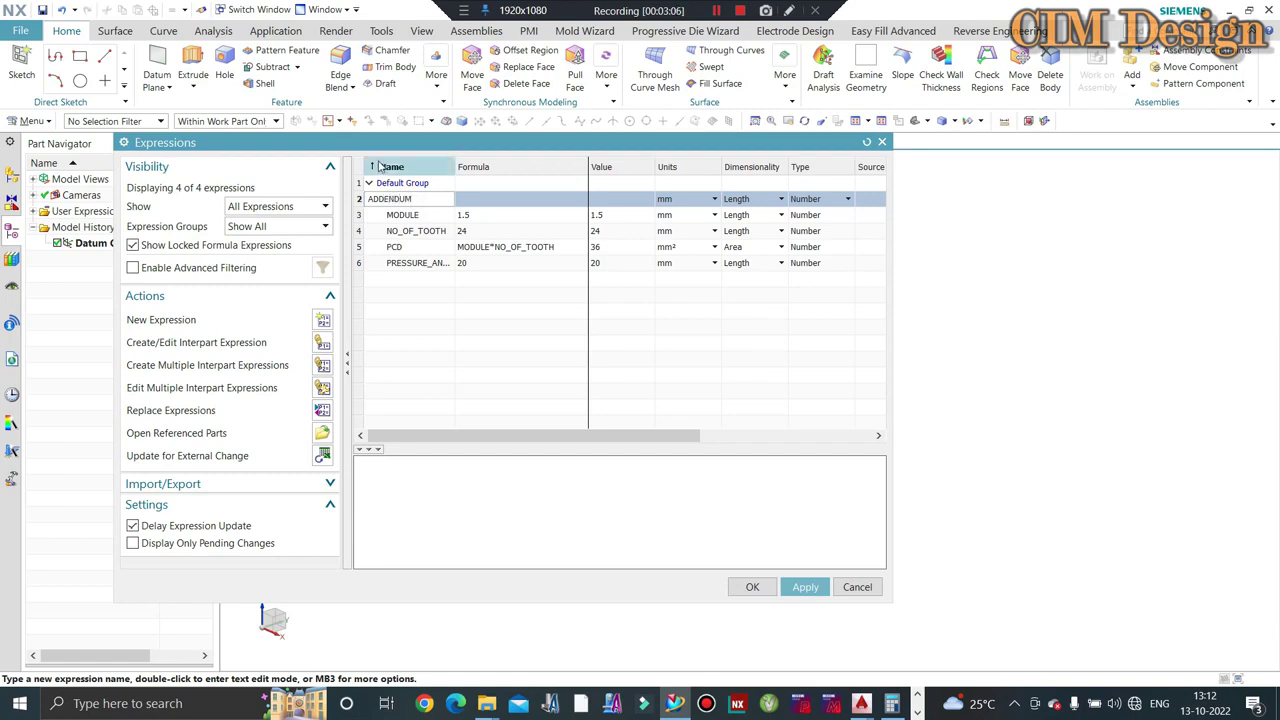
pyautogui.click(476, 201)
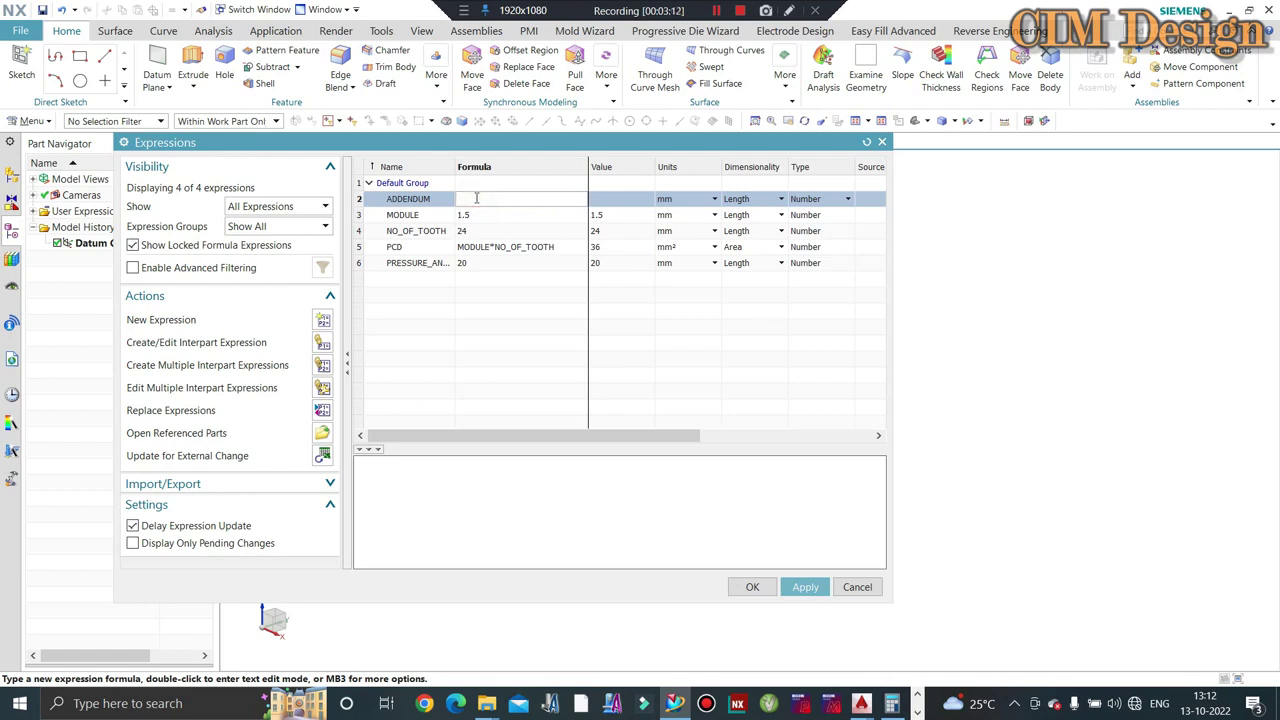
pyautogui.write('(N')
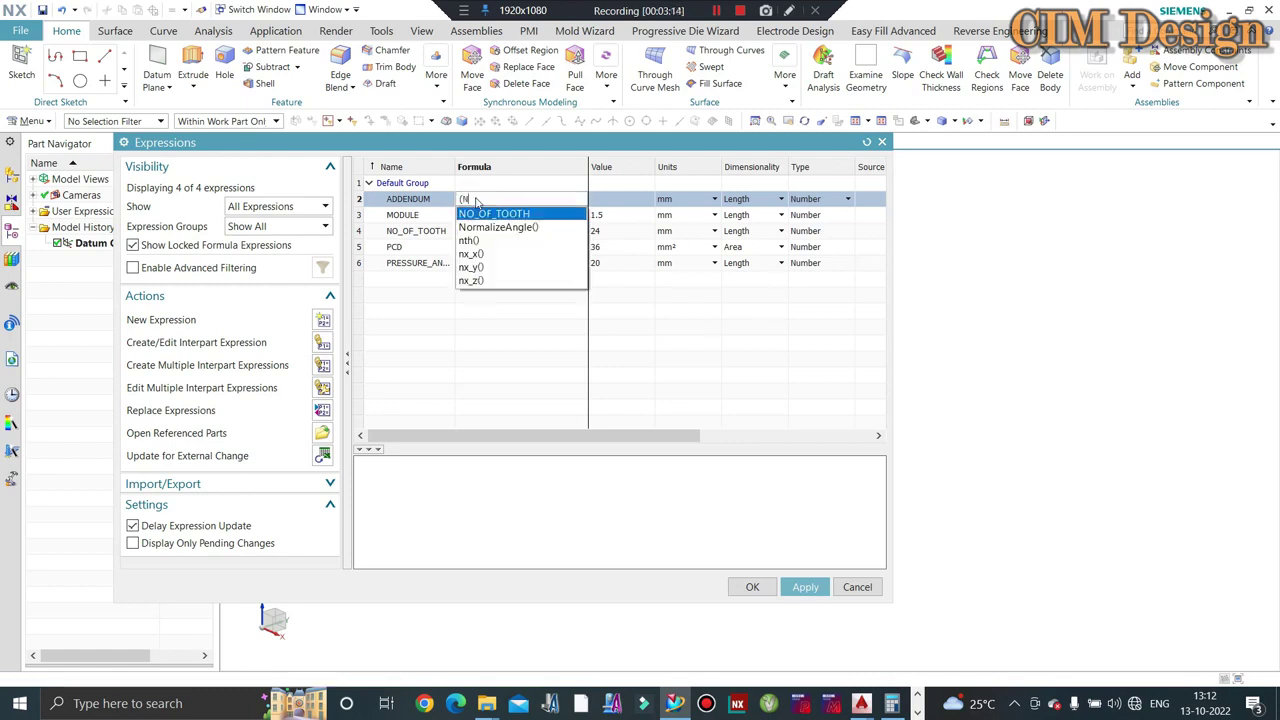
pyautogui.click(493, 212)
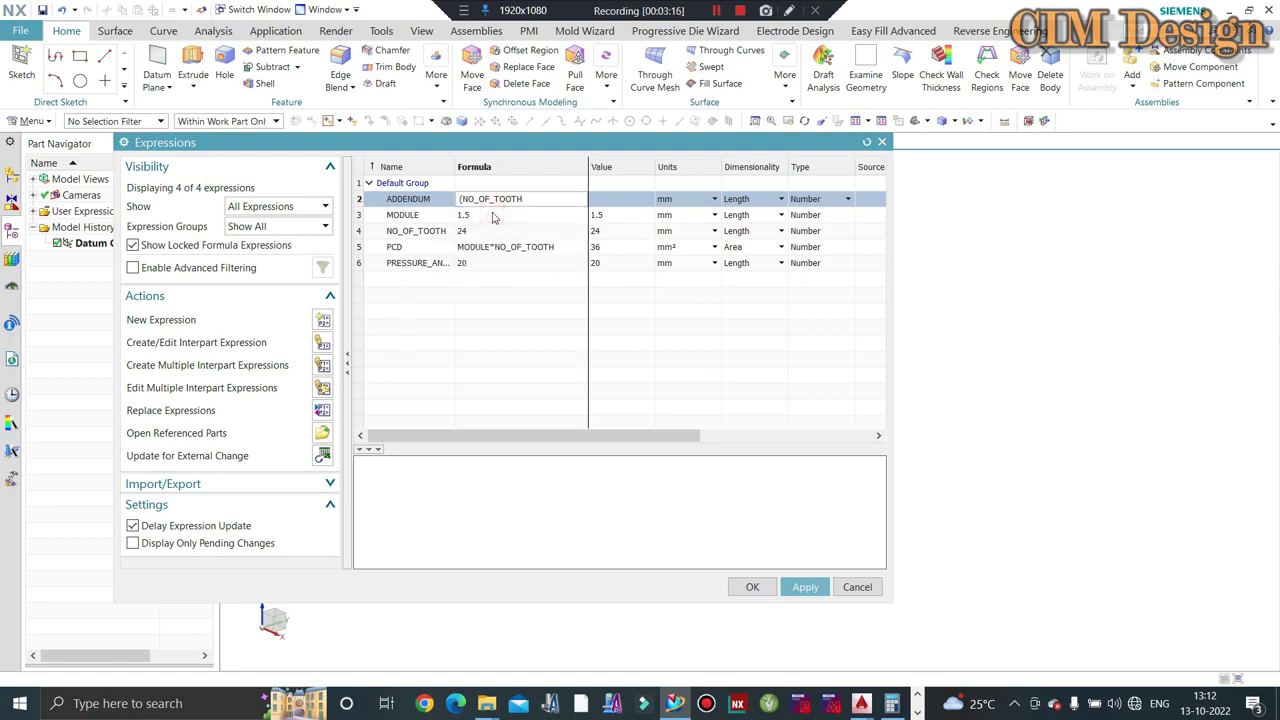
pyautogui.write('+2')
pyautogui.write(')')
pyautogui.write('*')
pyautogui.write('MOD')
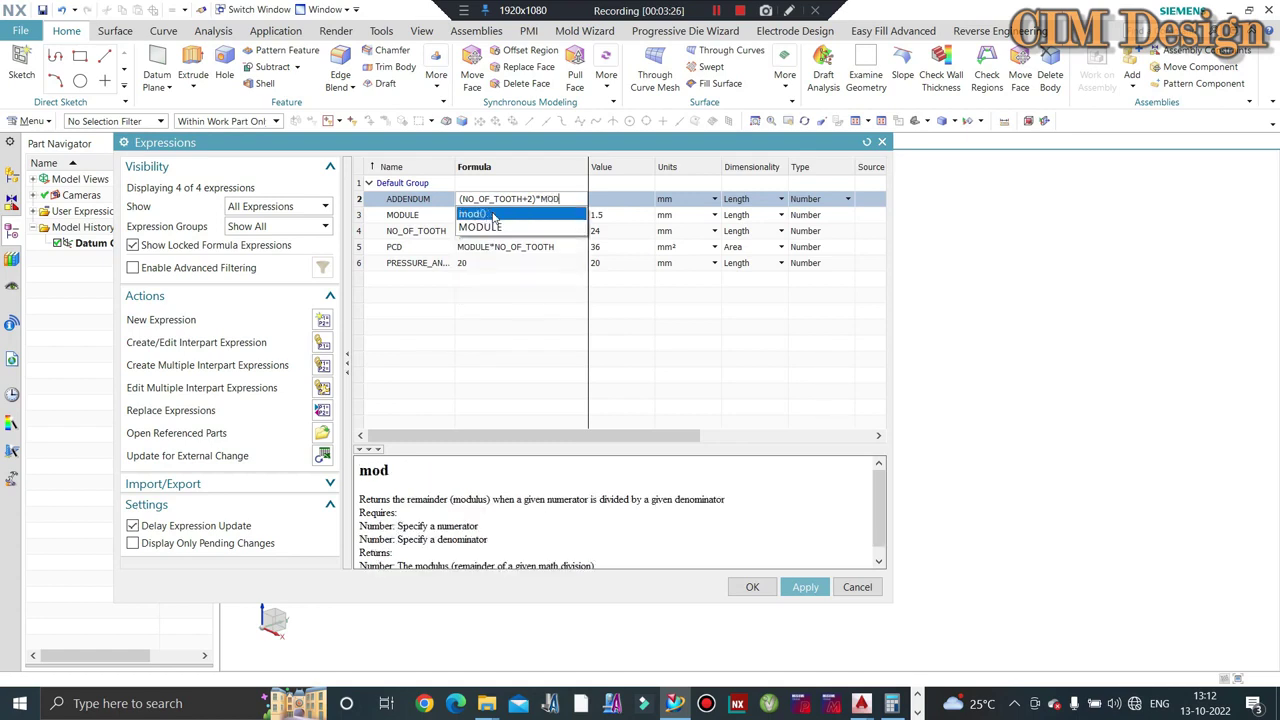
pyautogui.click(491, 227)
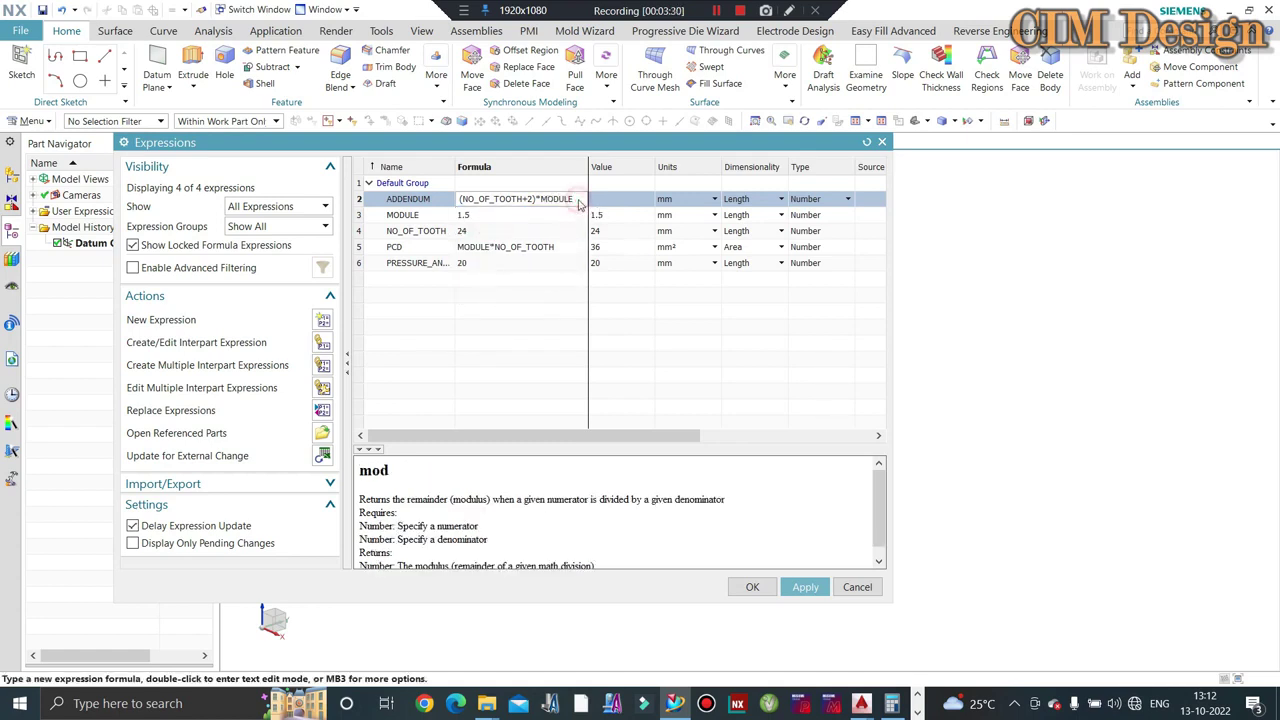
pyautogui.press('Return')
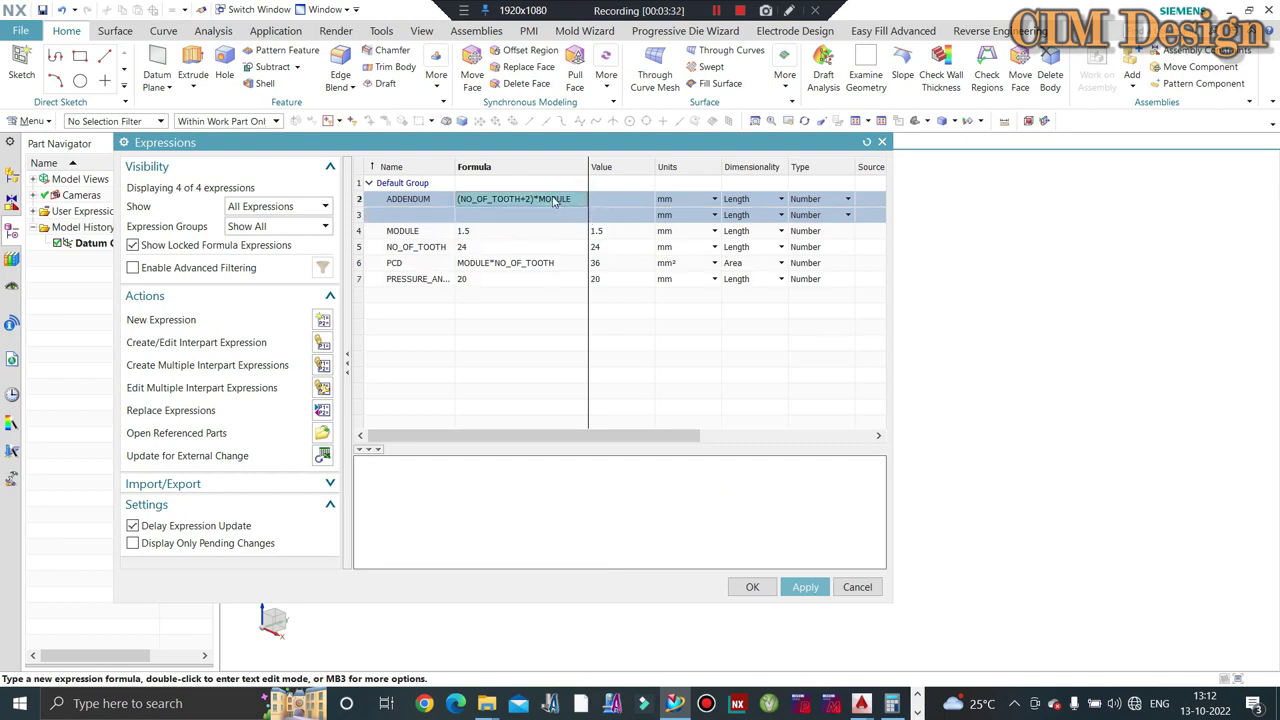
# Step: Reopen the ADDENDUM formula for editing and commit it again unchanged
pyautogui.doubleClick(572, 200)
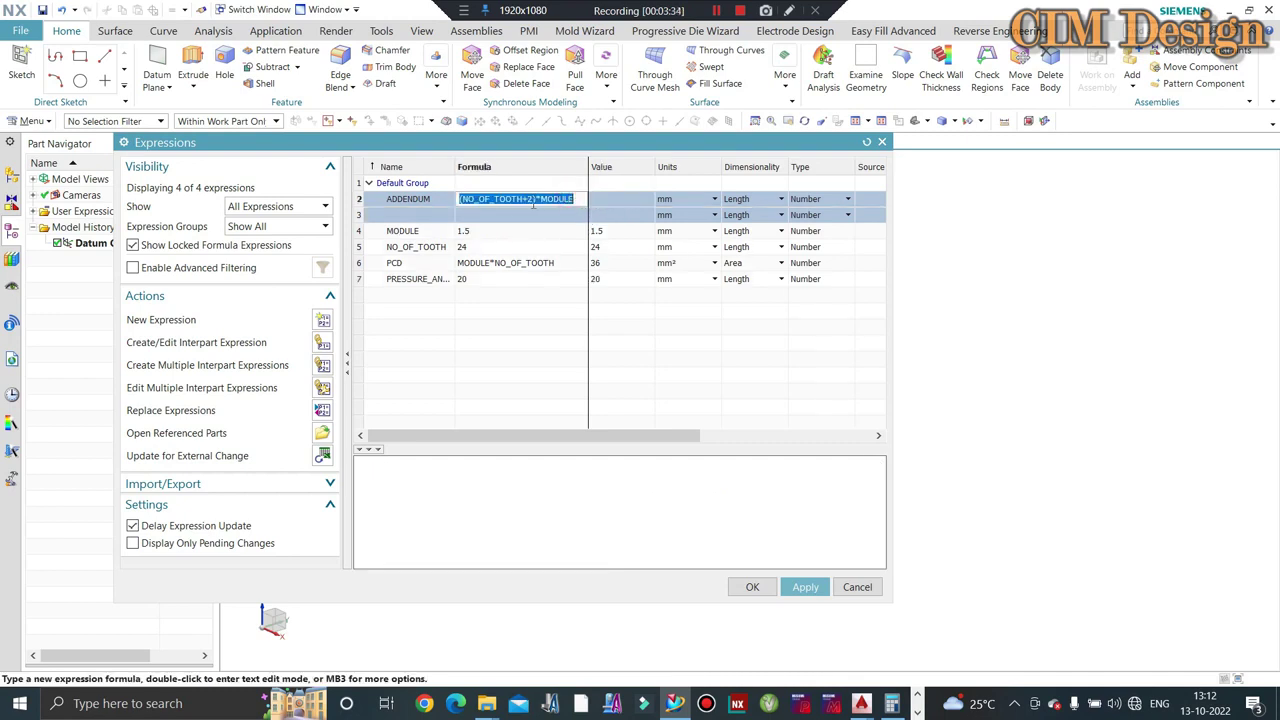
pyautogui.click(540, 199)
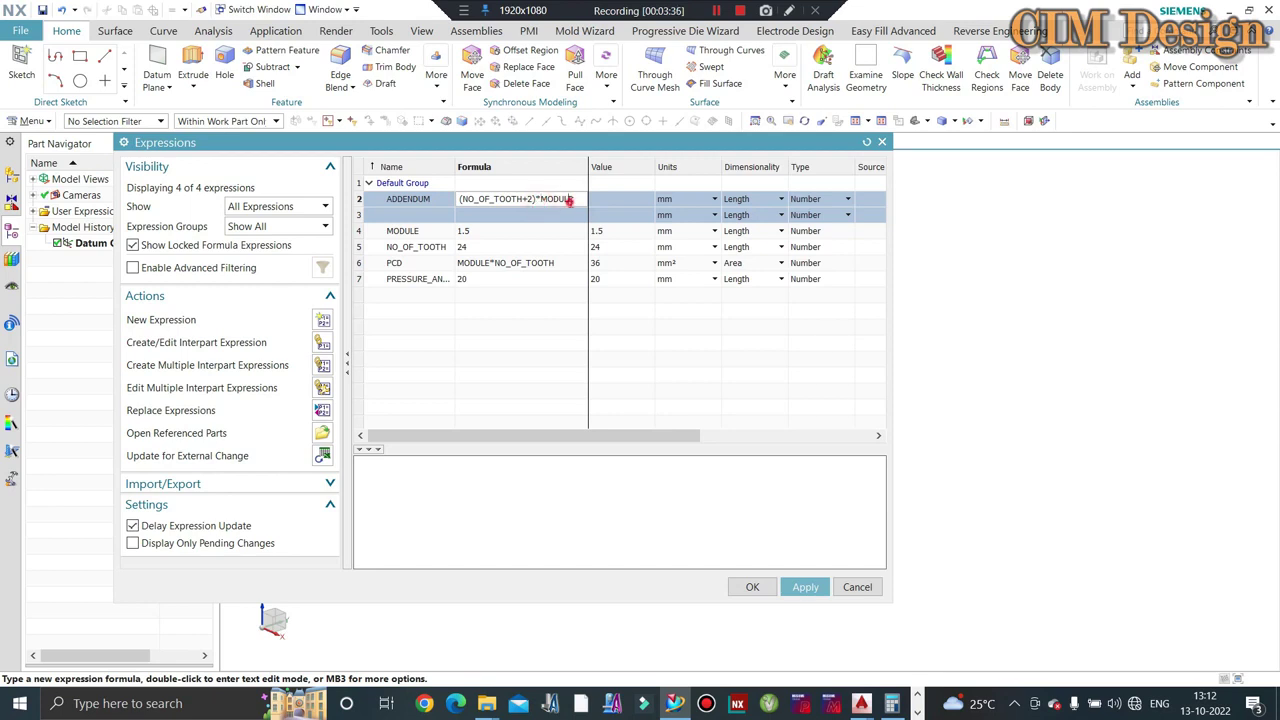
pyautogui.click(575, 199)
pyautogui.press('Return')
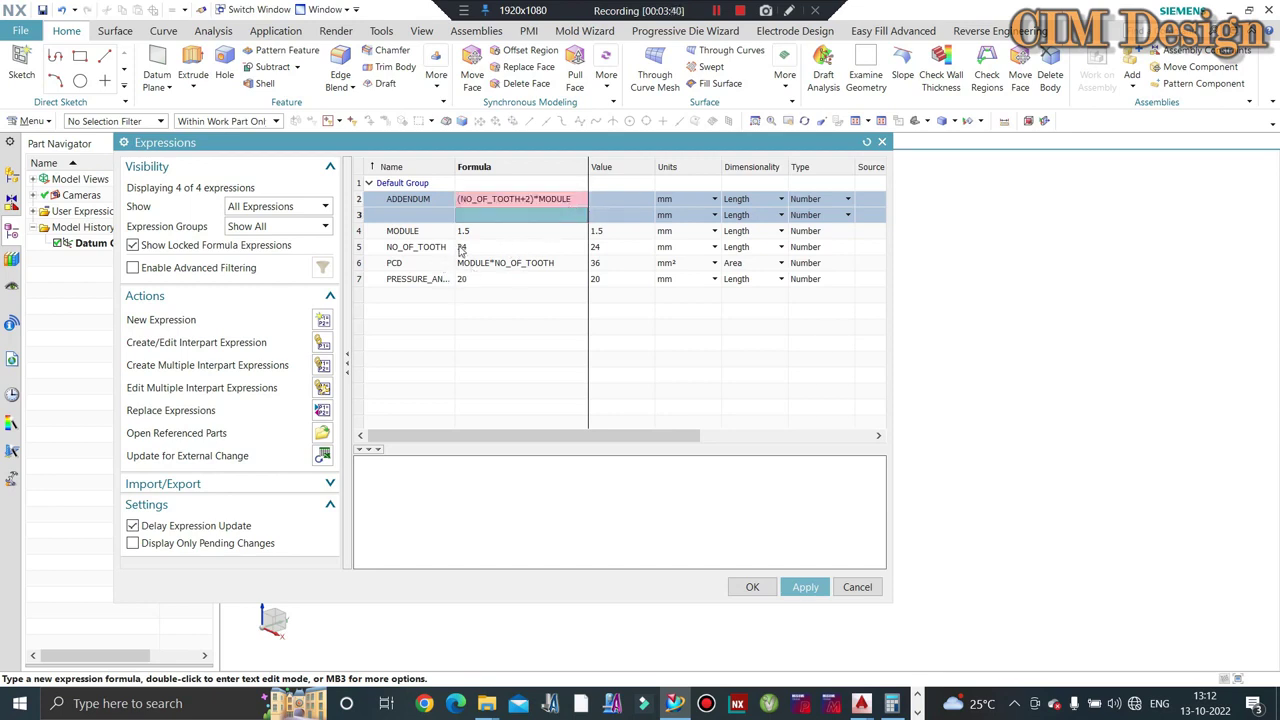
# Step: Delete the pending ADDENDUM row and recreate it with formula (NO_OF_TOOTH+2)*2
pyautogui.rightClick(530, 200)
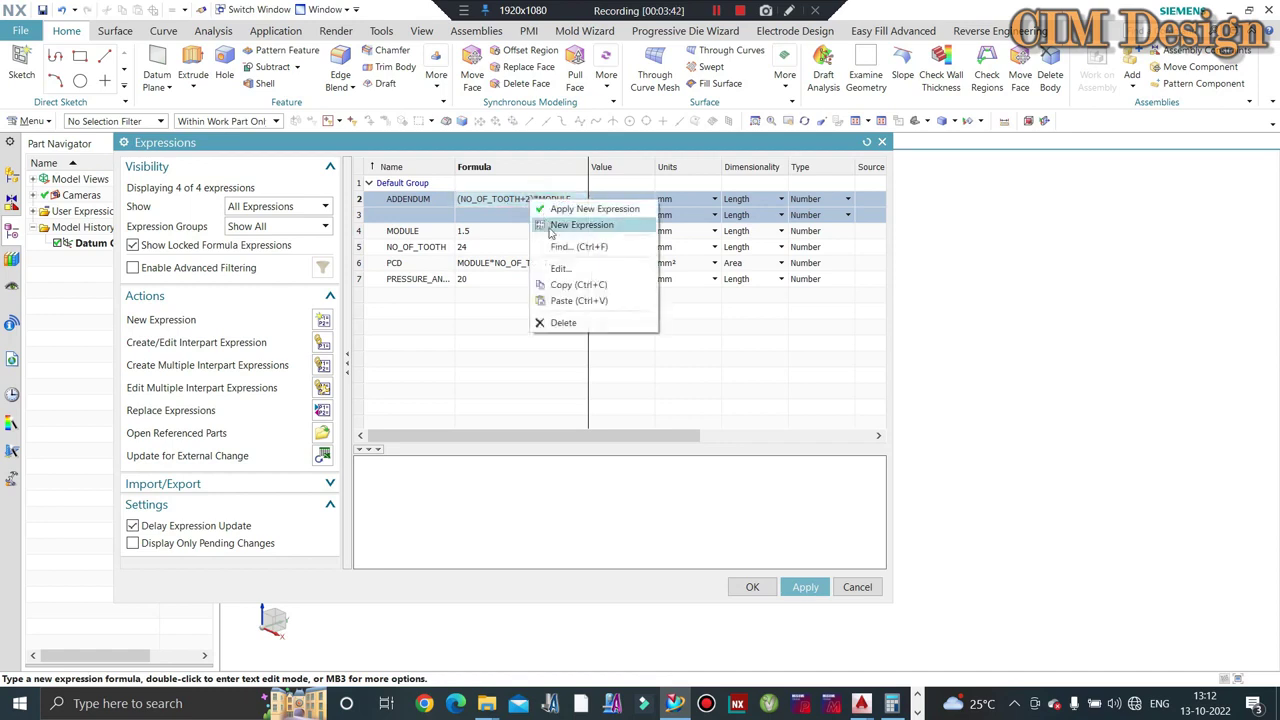
pyautogui.click(552, 322)
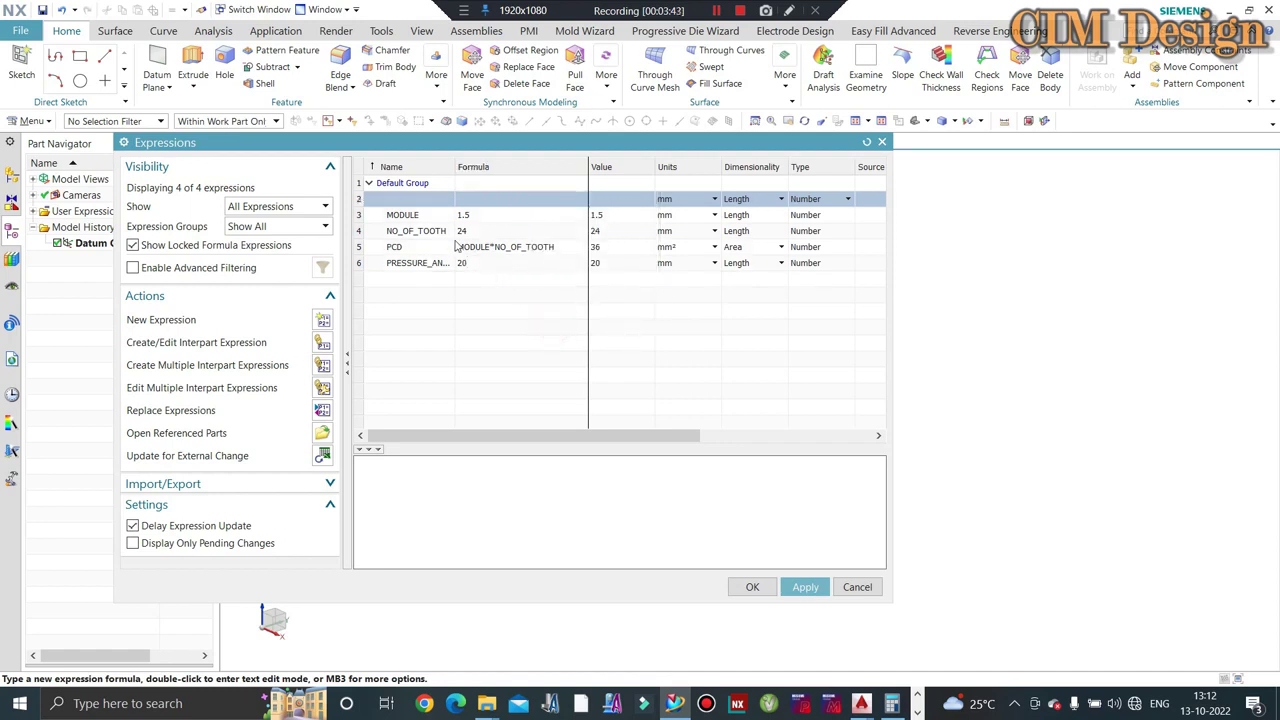
pyautogui.click(407, 199)
pyautogui.write('ADD')
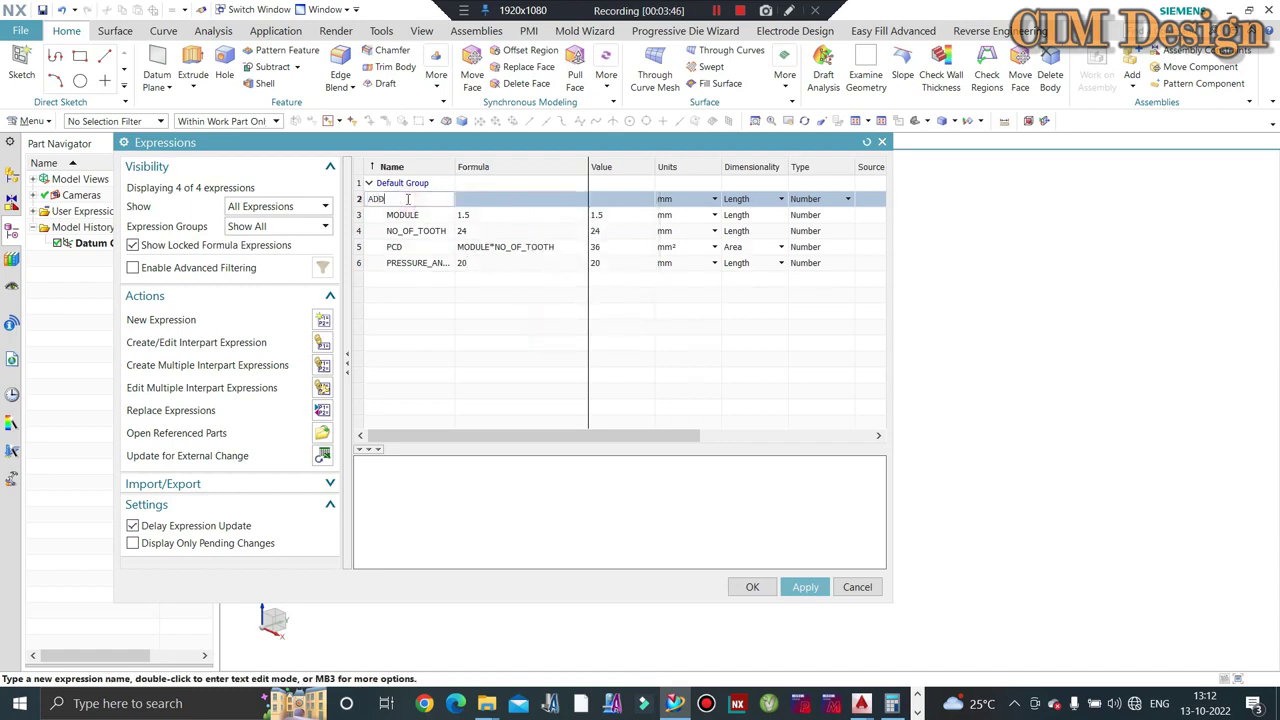
pyautogui.write('ENDUM')
pyautogui.click(493, 200)
pyautogui.doubleClick(493, 198)
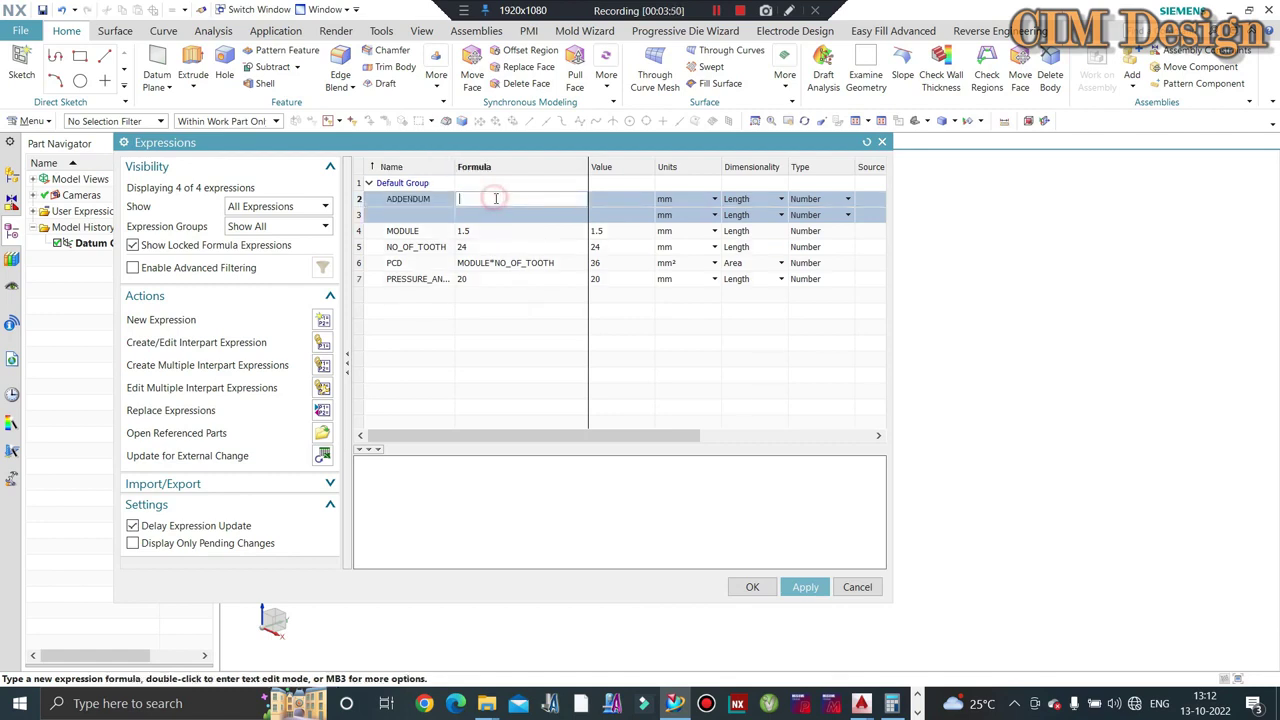
pyautogui.write('N')
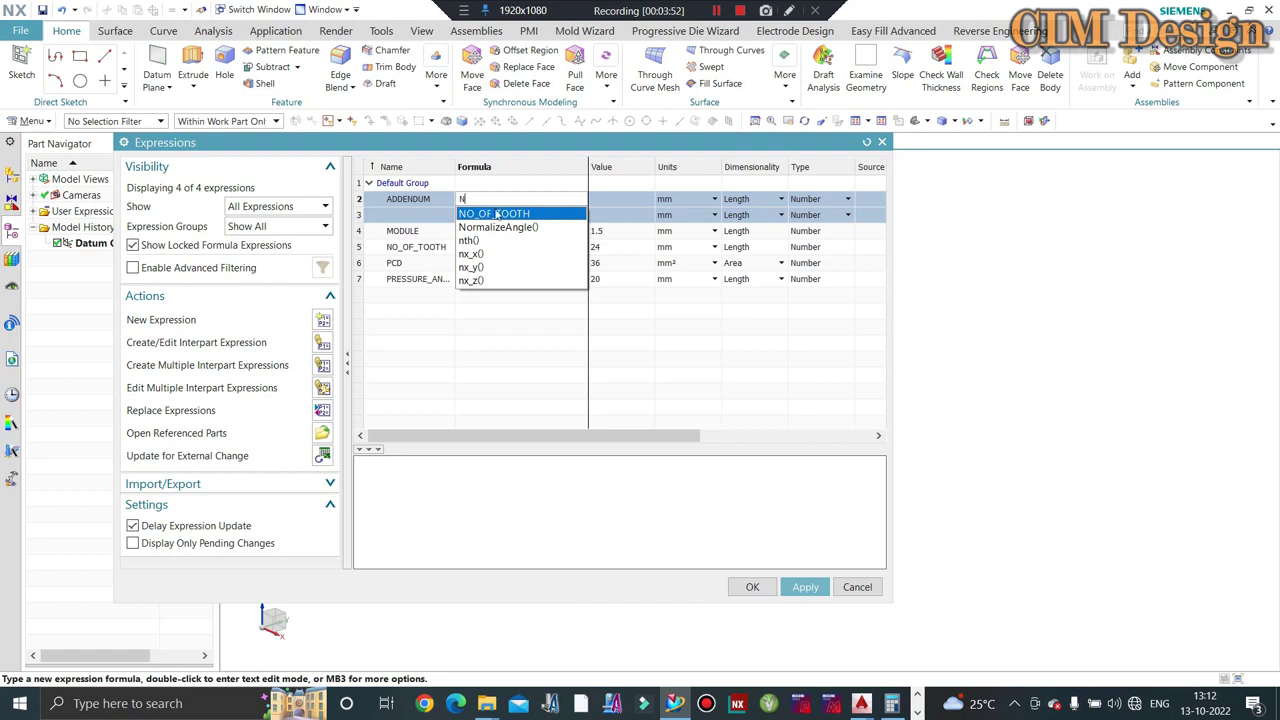
pyautogui.click(495, 214)
pyautogui.click(459, 199)
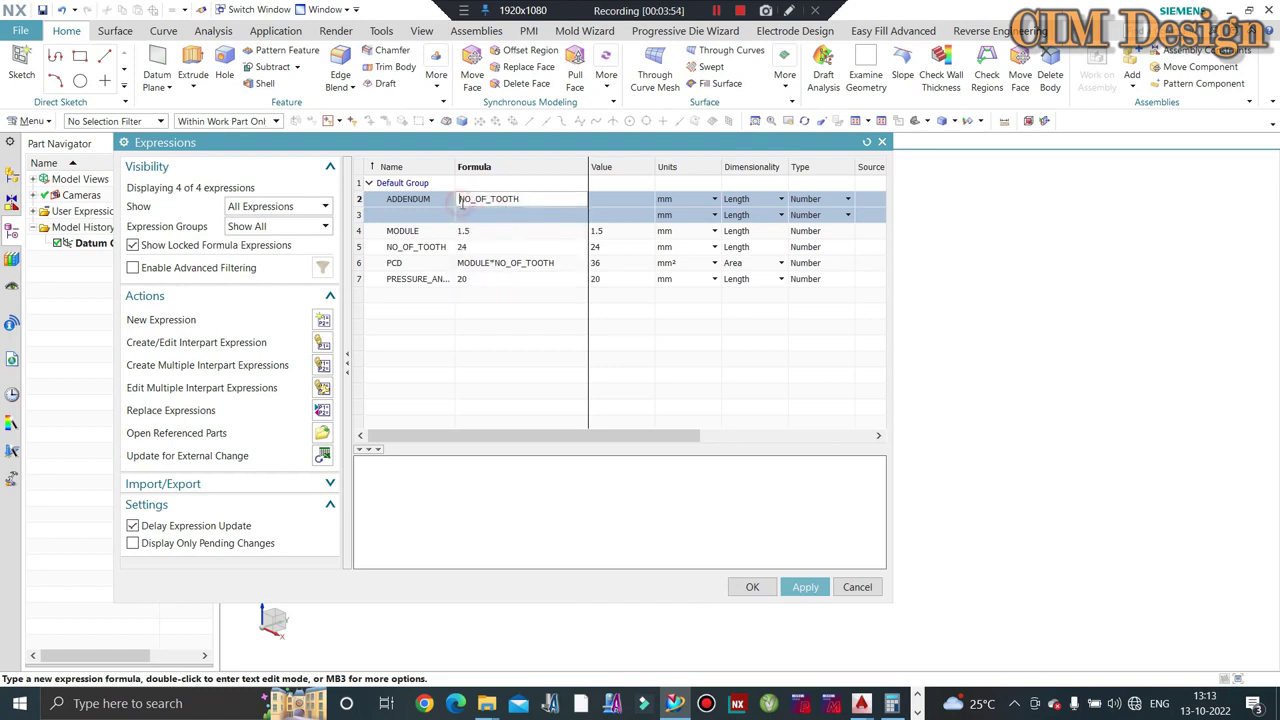
pyautogui.write('(')
pyautogui.write('+2')
pyautogui.write('*')
pyautogui.write('2')
pyautogui.press('Return')
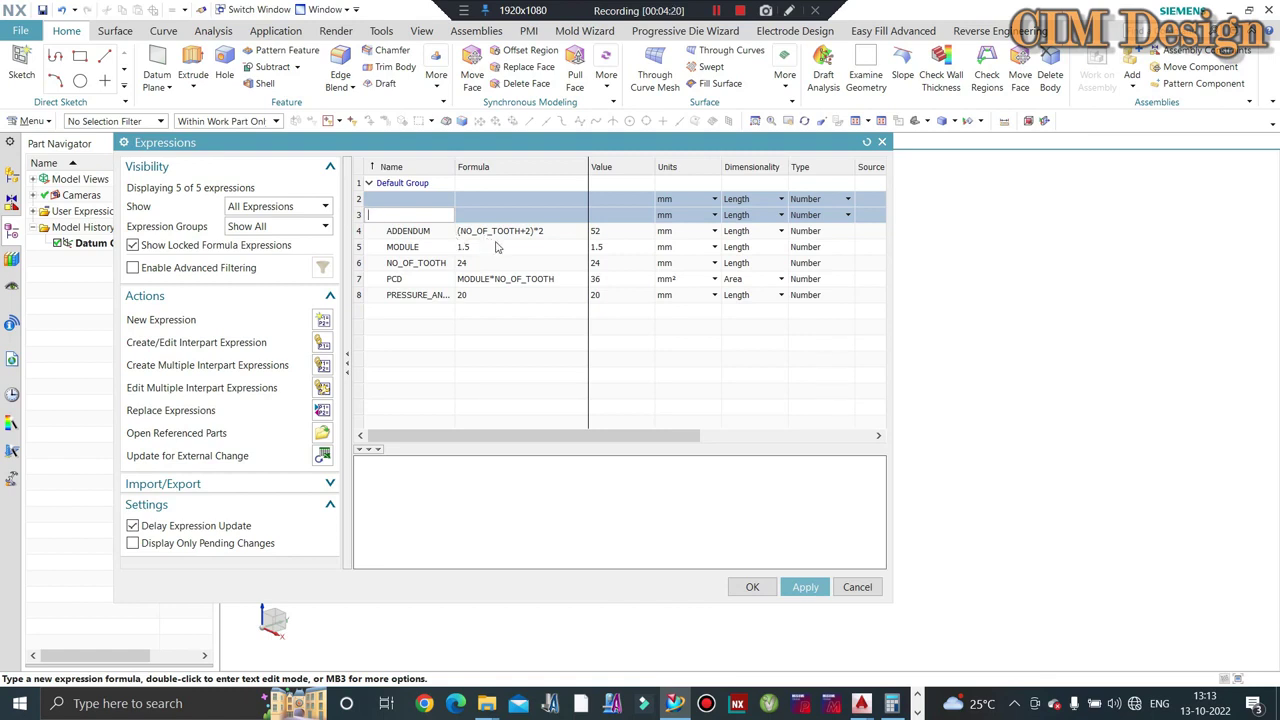
# Step: Change ADDENDUM's trailing multiplier from 2 to 1.5, giving (NO_OF_TOOTH+2)*1.5 = 39
pyautogui.doubleClick(543, 231)
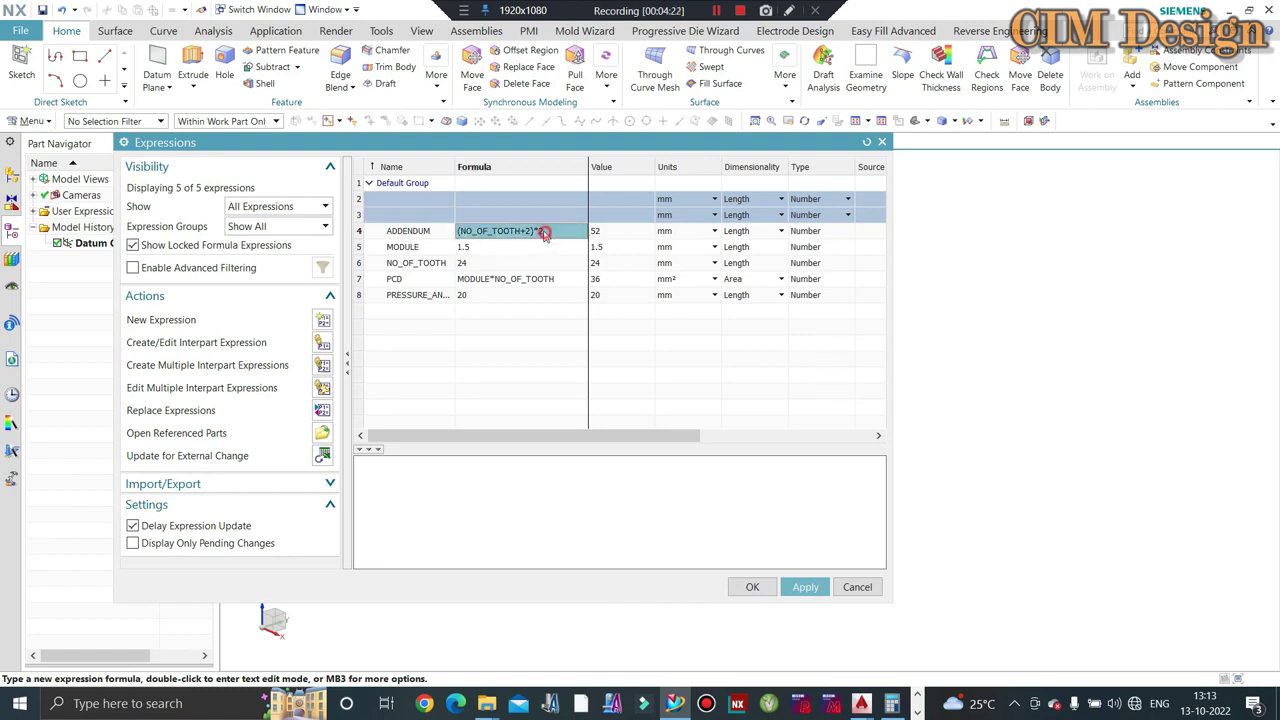
pyautogui.click(552, 231)
pyautogui.press('BackSpace')
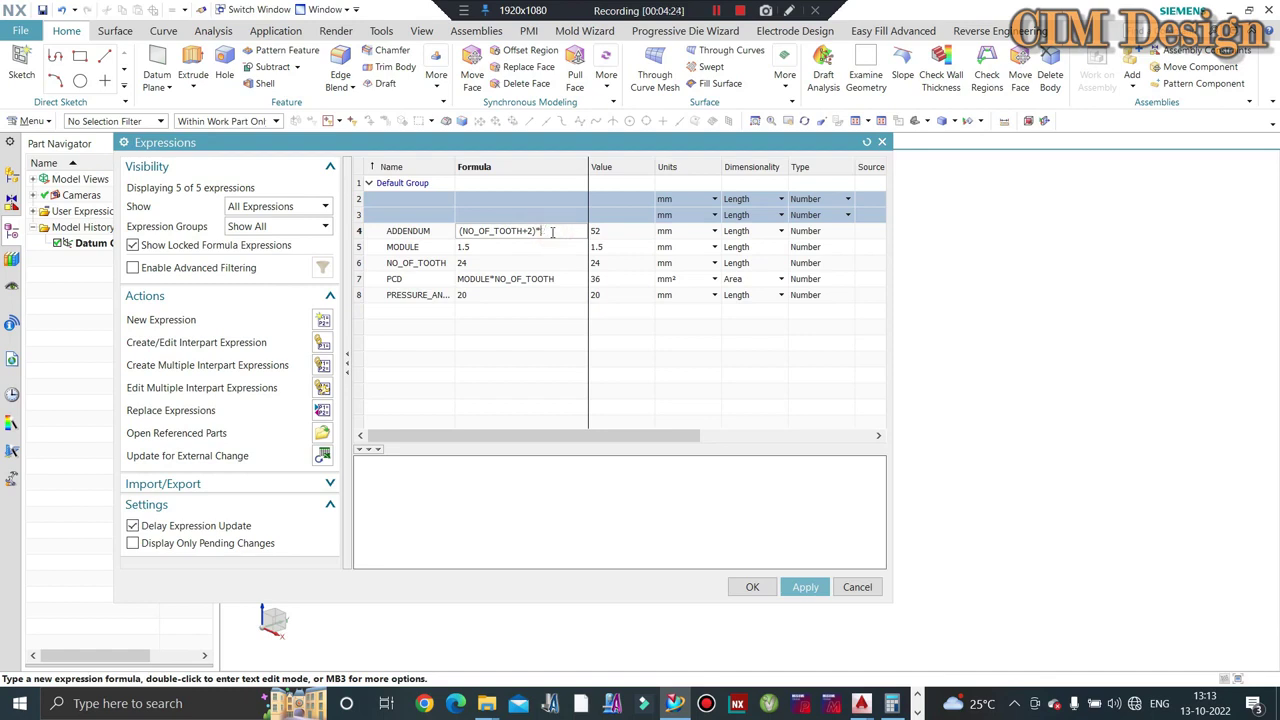
pyautogui.write('1.')
pyautogui.write('5')
pyautogui.press('Return')
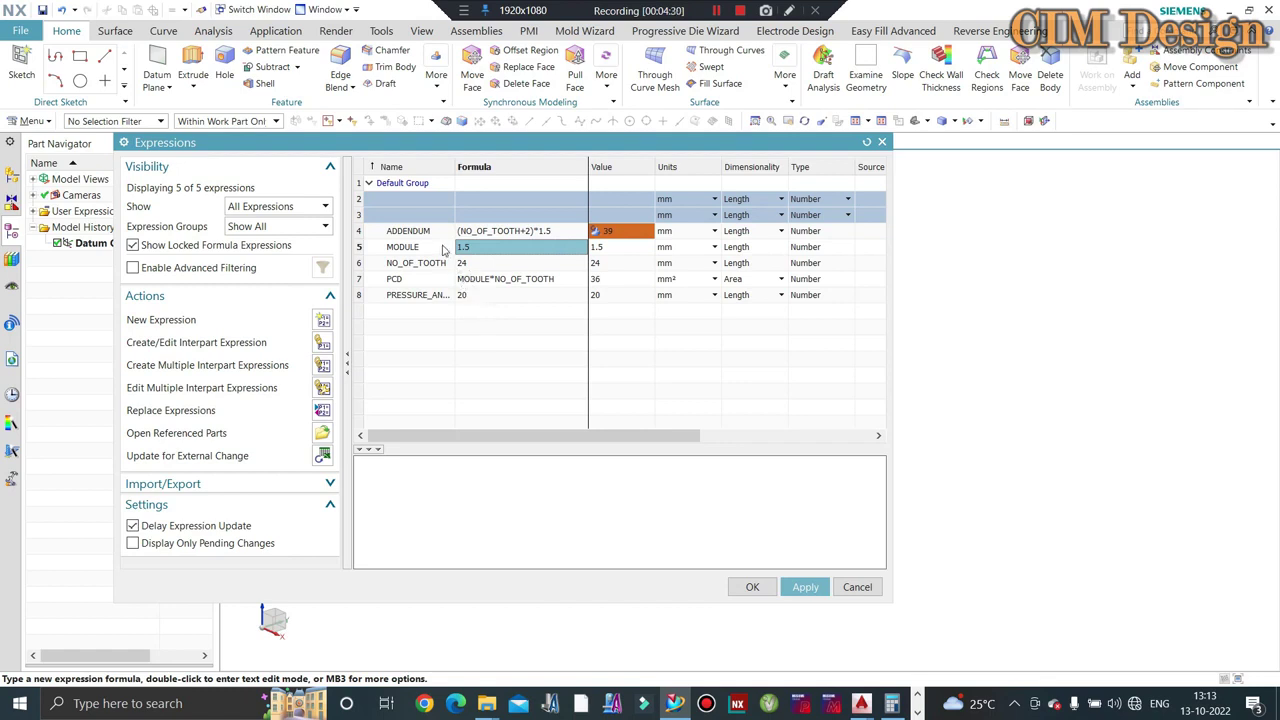
pyautogui.doubleClick(472, 247)
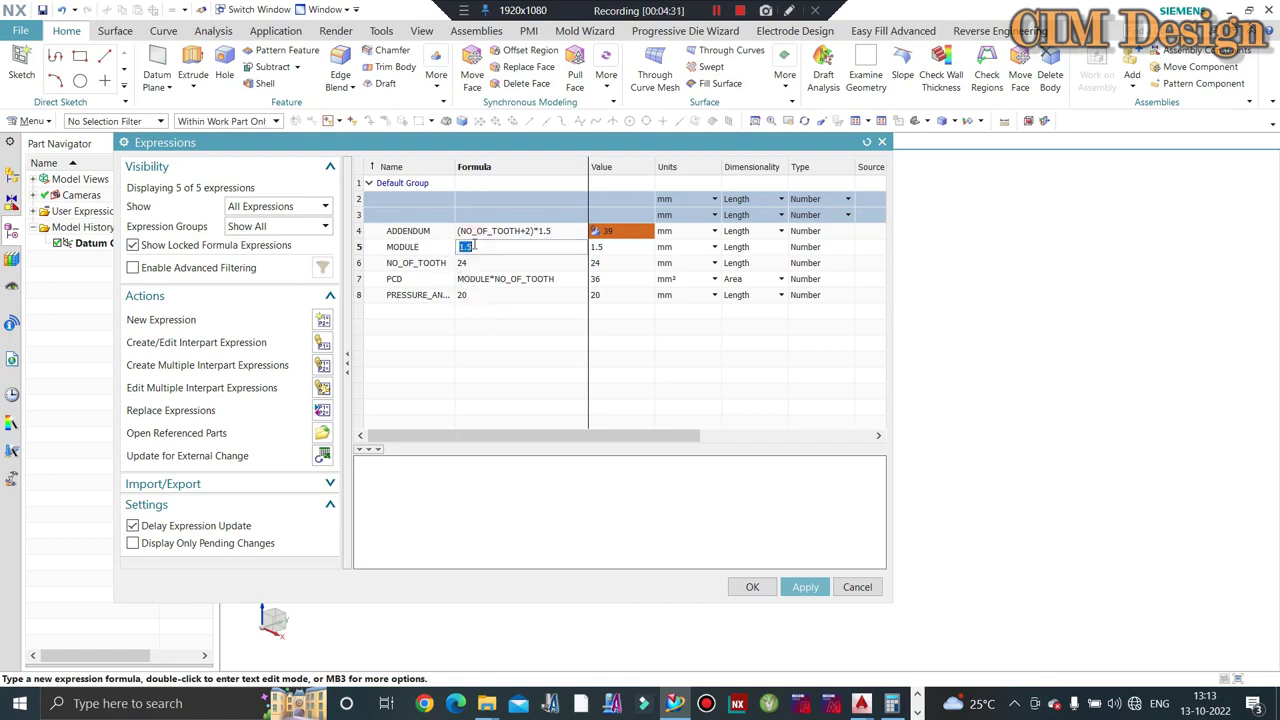
pyautogui.click(408, 213)
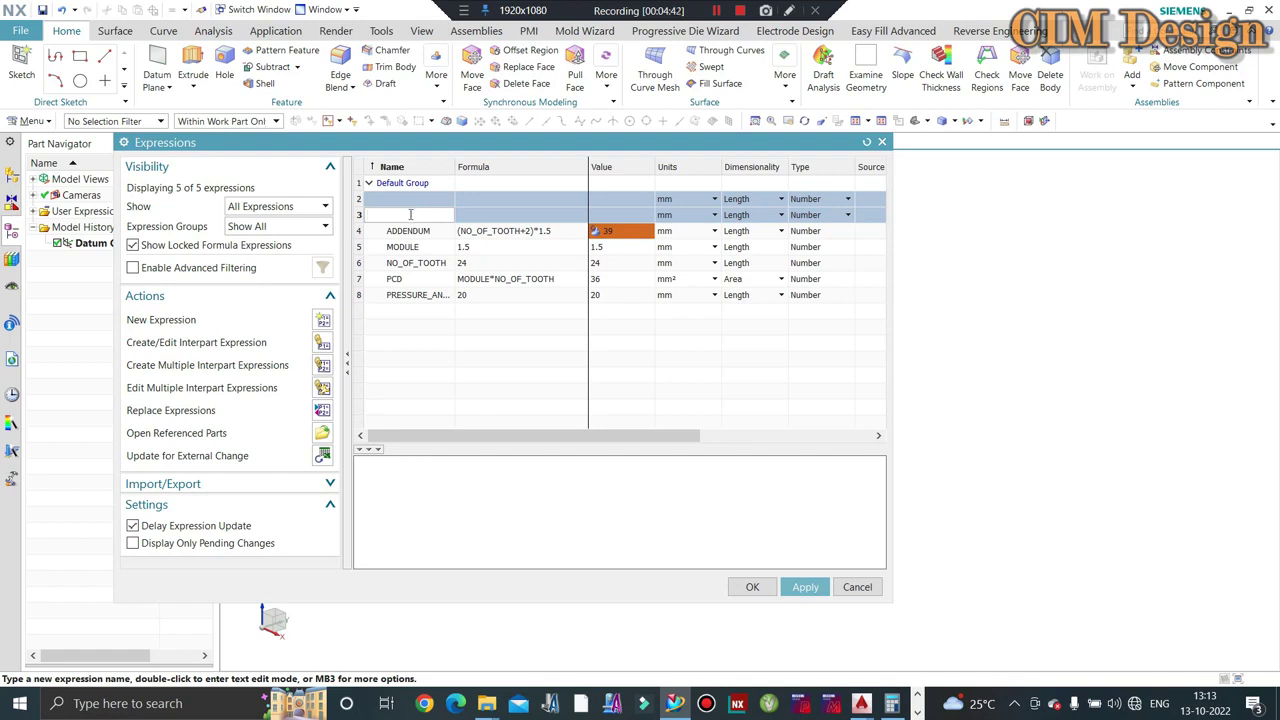
# Step: Enter the name DEDUNDUM in a new expression row with the formula MODULE*2
pyautogui.write('DED')
pyautogui.write('UMD')
pyautogui.press('BackSpace')
pyautogui.press('BackSpace')
pyautogui.write('ND')
pyautogui.write('UM')
pyautogui.click(500, 213)
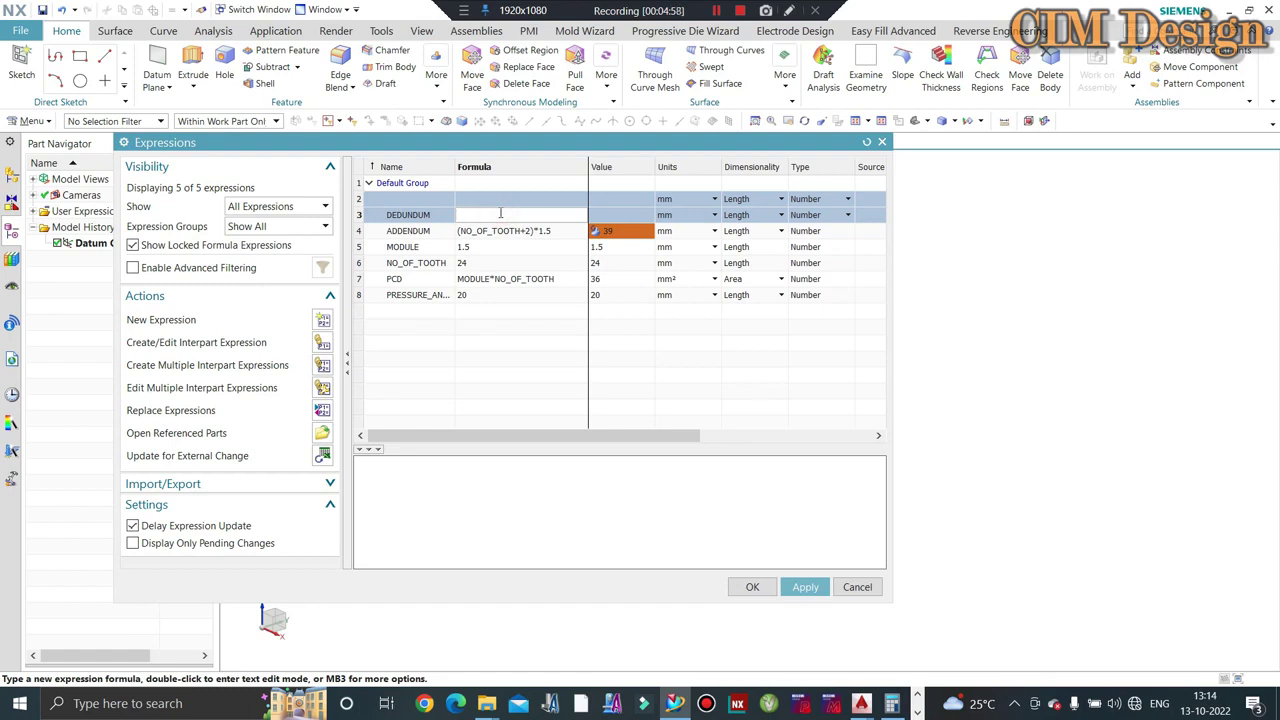
pyautogui.write('MO')
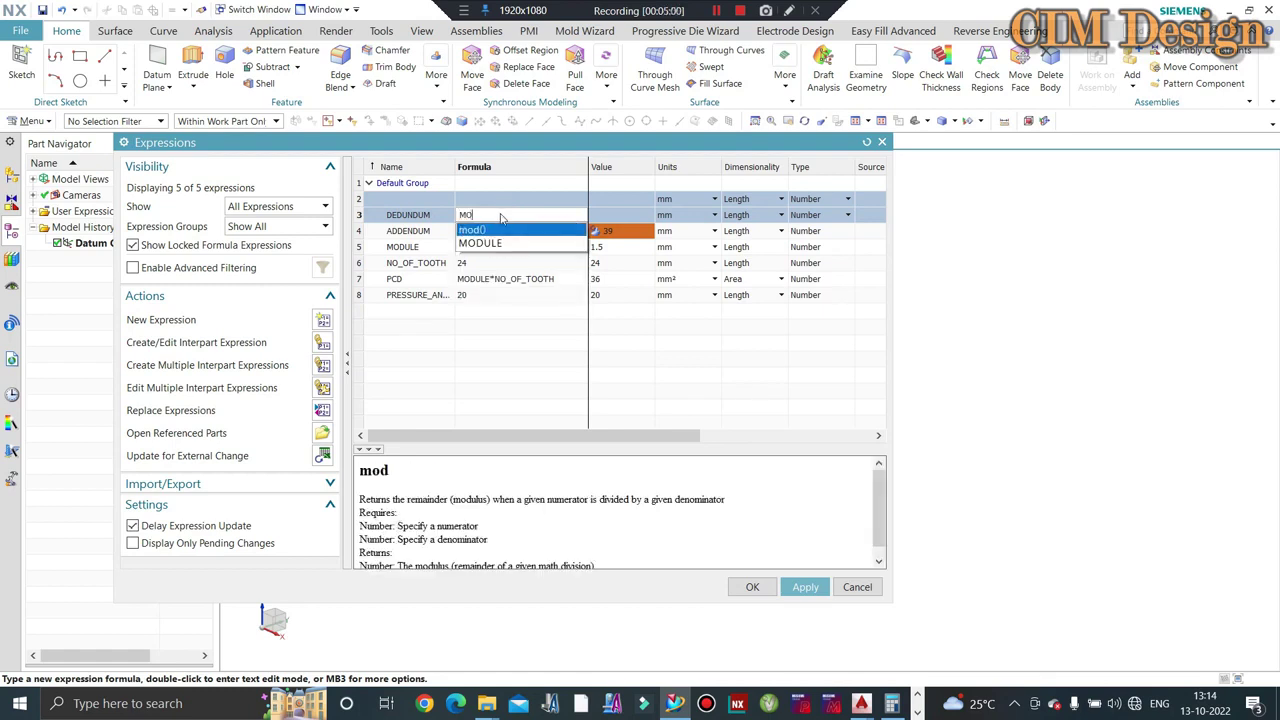
pyautogui.doubleClick(500, 243)
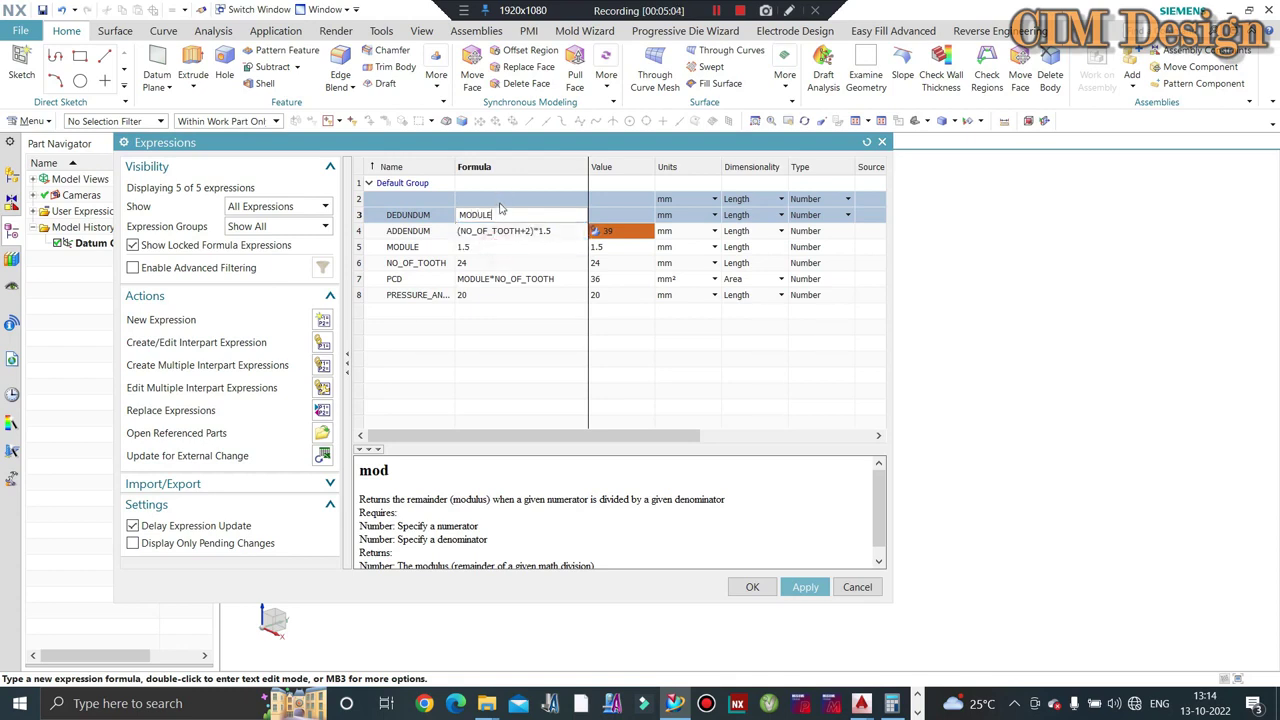
pyautogui.write('1')
pyautogui.press('Return')
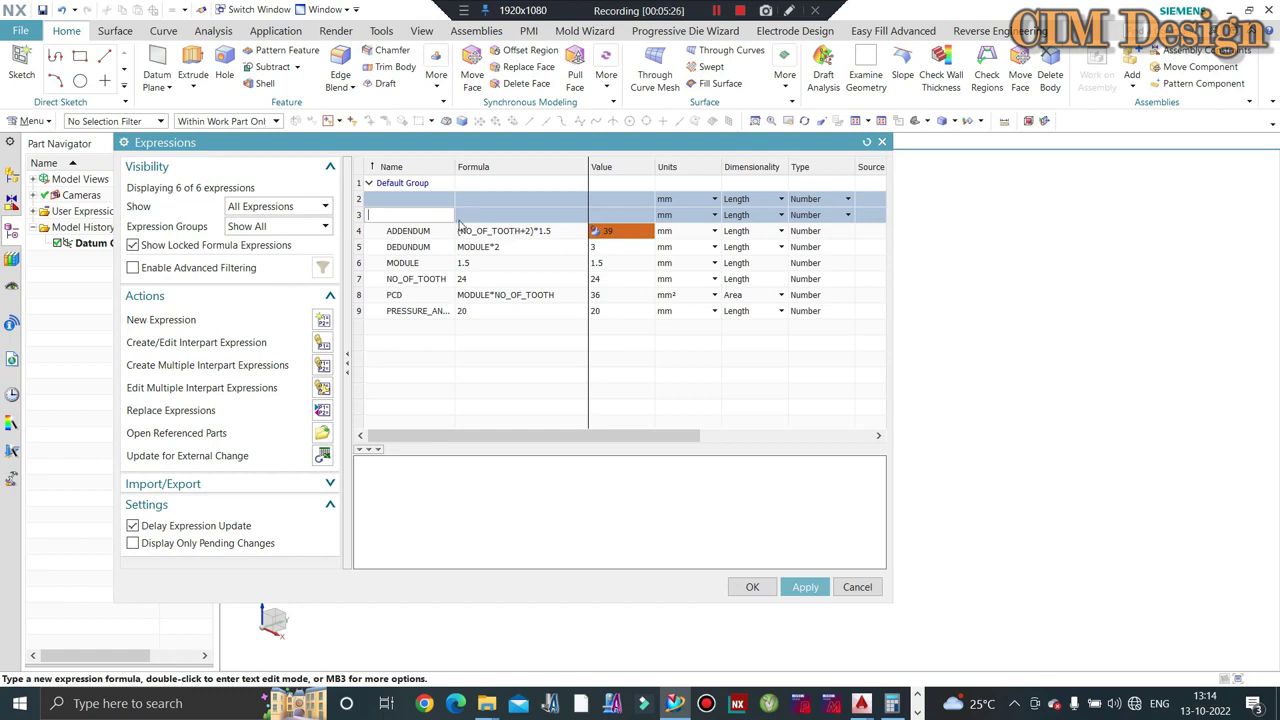
# Step: Define CLEARANCE as 3.5 in the expression table and apply the changes
pyautogui.write('CLE')
pyautogui.write('ARAN')
pyautogui.write('CE')
pyautogui.click(474, 213)
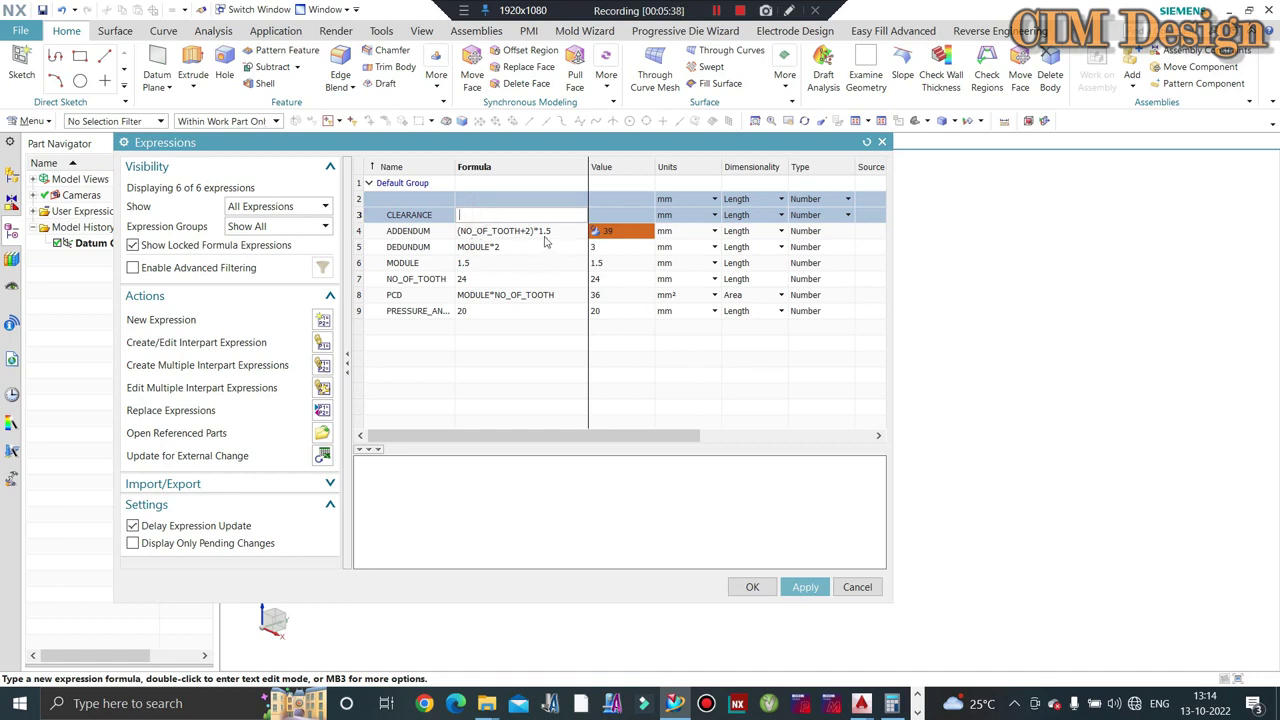
pyautogui.write('3')
pyautogui.write('.5')
pyautogui.press('Return')
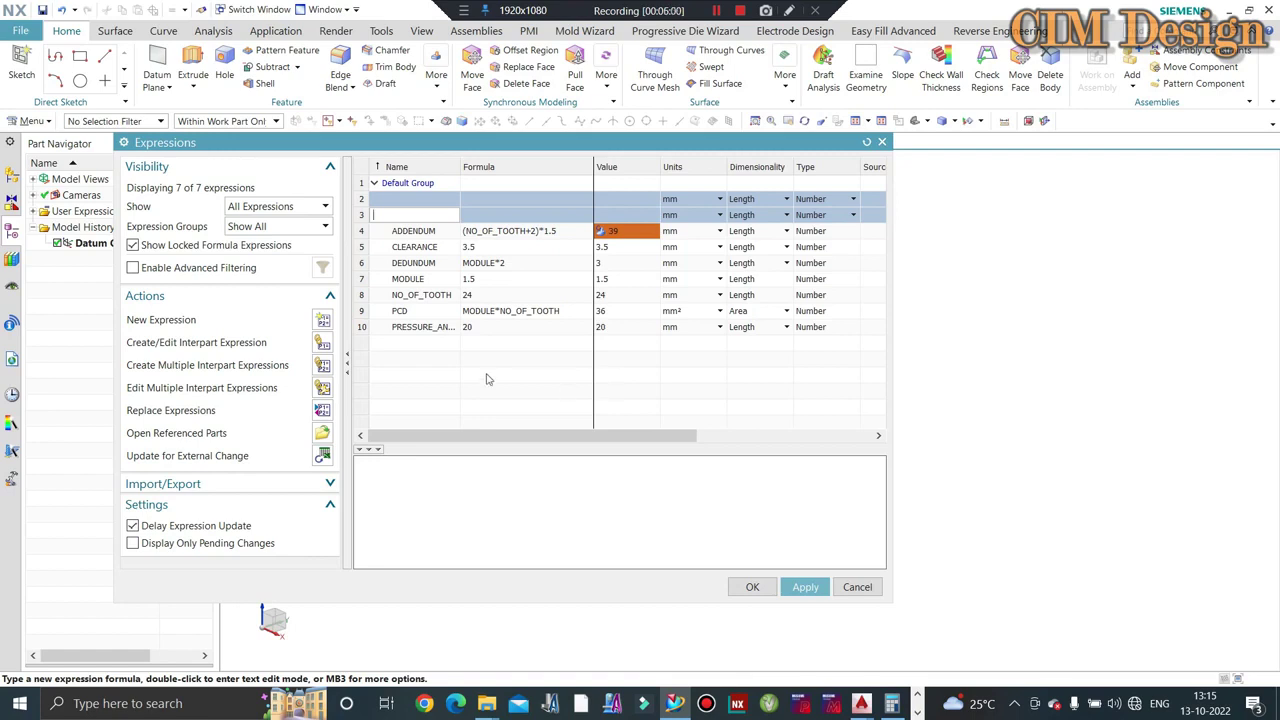
pyautogui.click(805, 587)
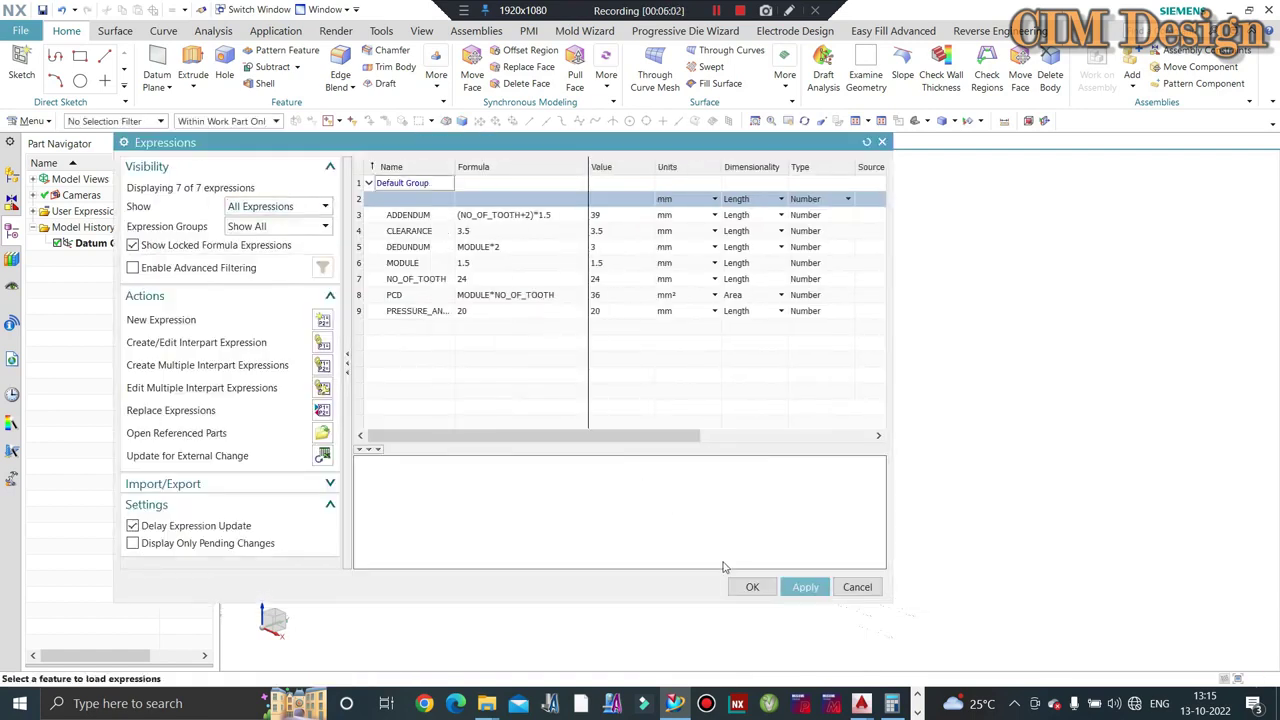
# Step: Close the expressions editor and start a sketch on the default plane
pyautogui.click(752, 587)
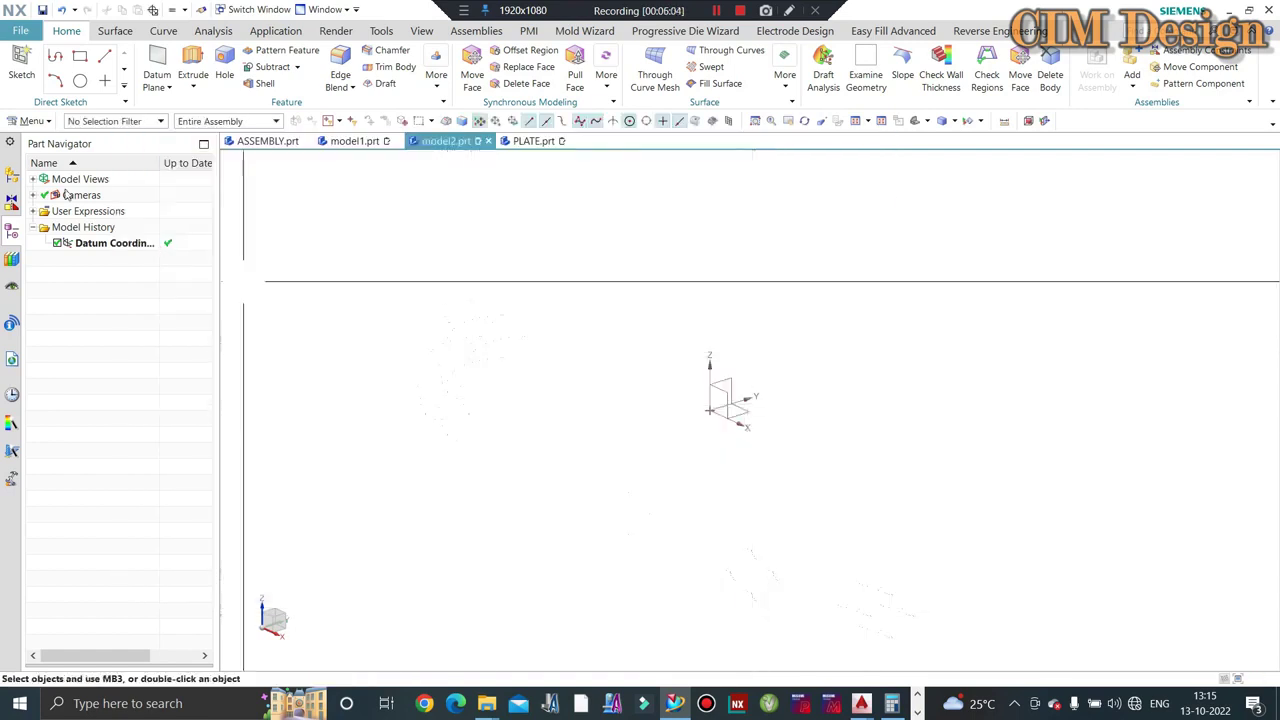
pyautogui.click(21, 65)
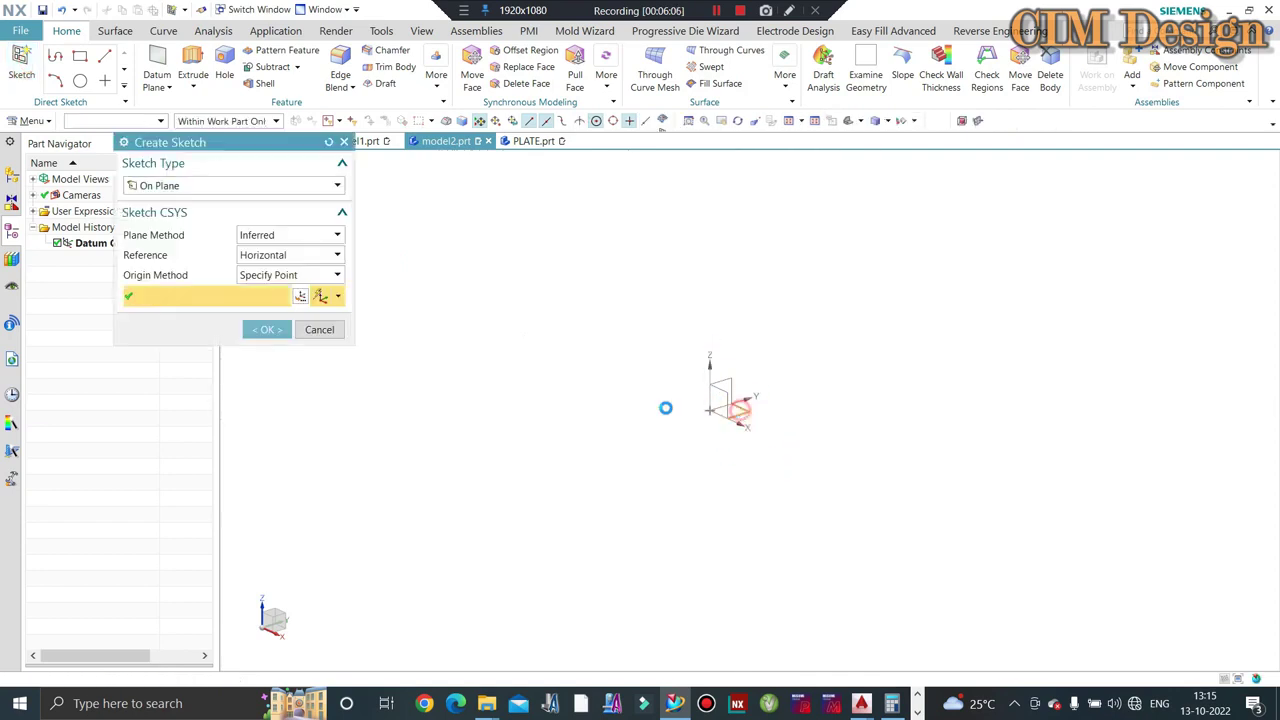
pyautogui.middleClick(511, 366)
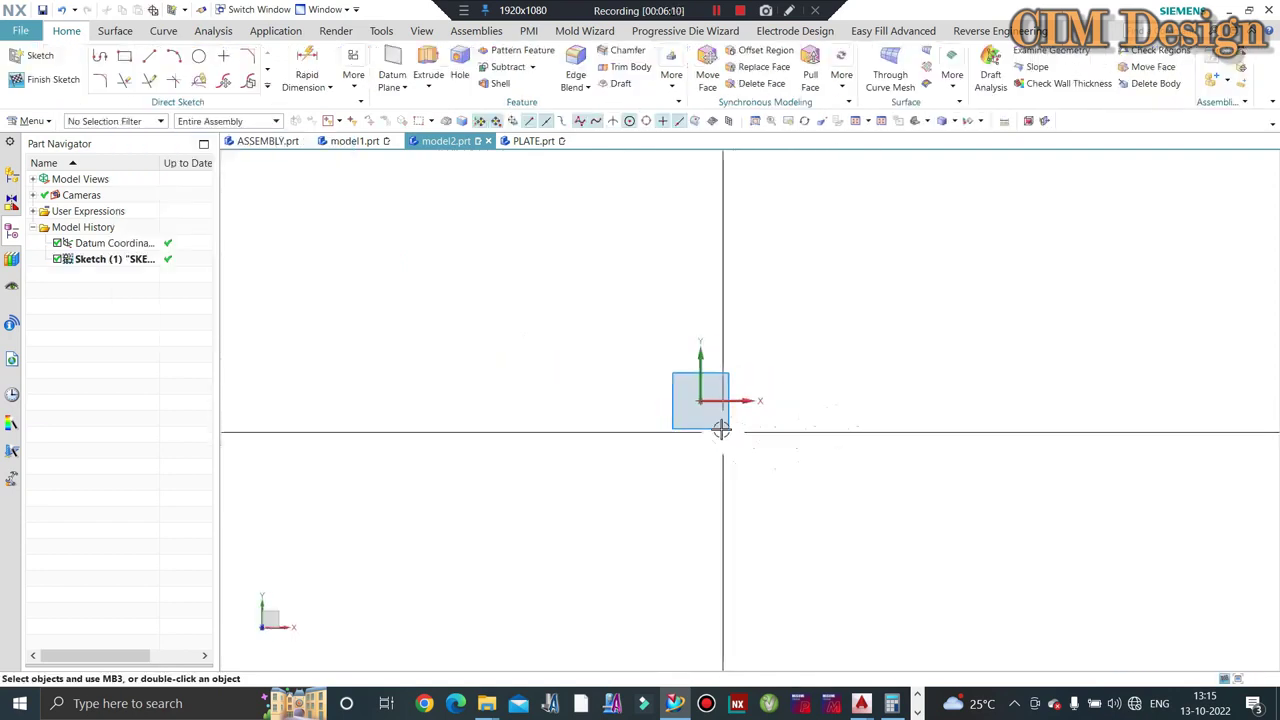
# Step: Draw a circle sized by PCD, then review the expression values
pyautogui.click(199, 57)
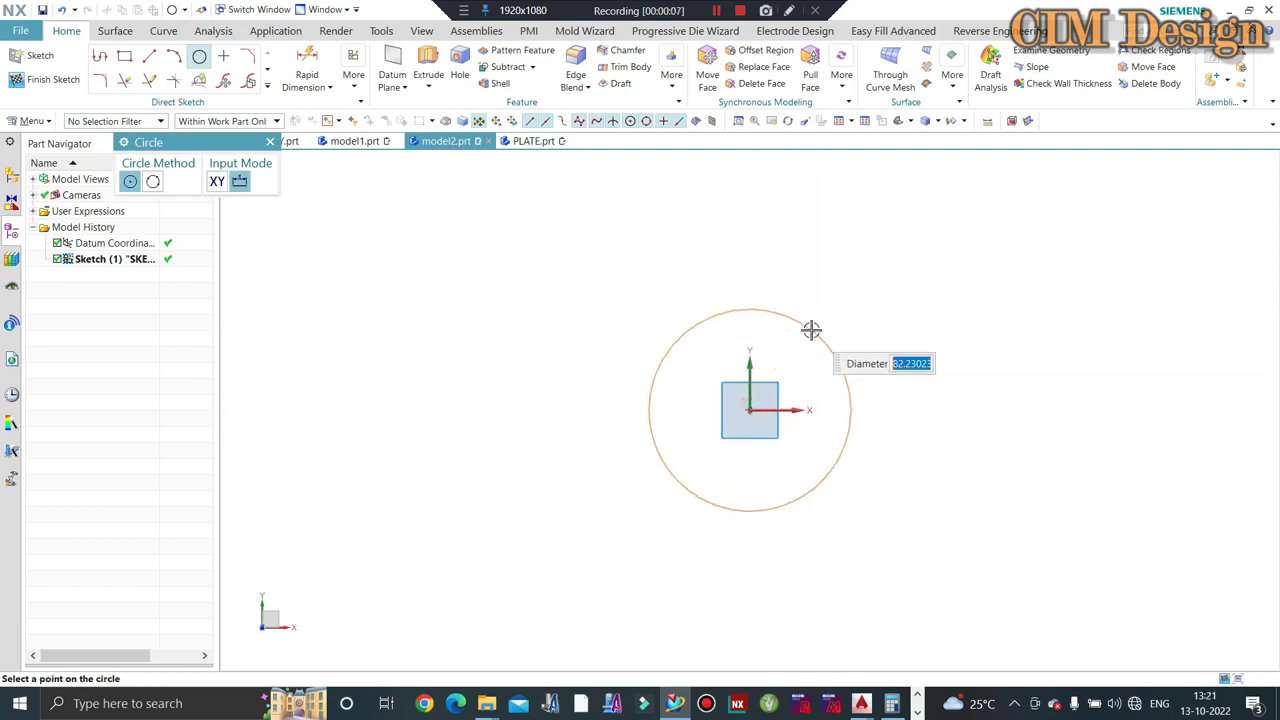
pyautogui.write('PCD')
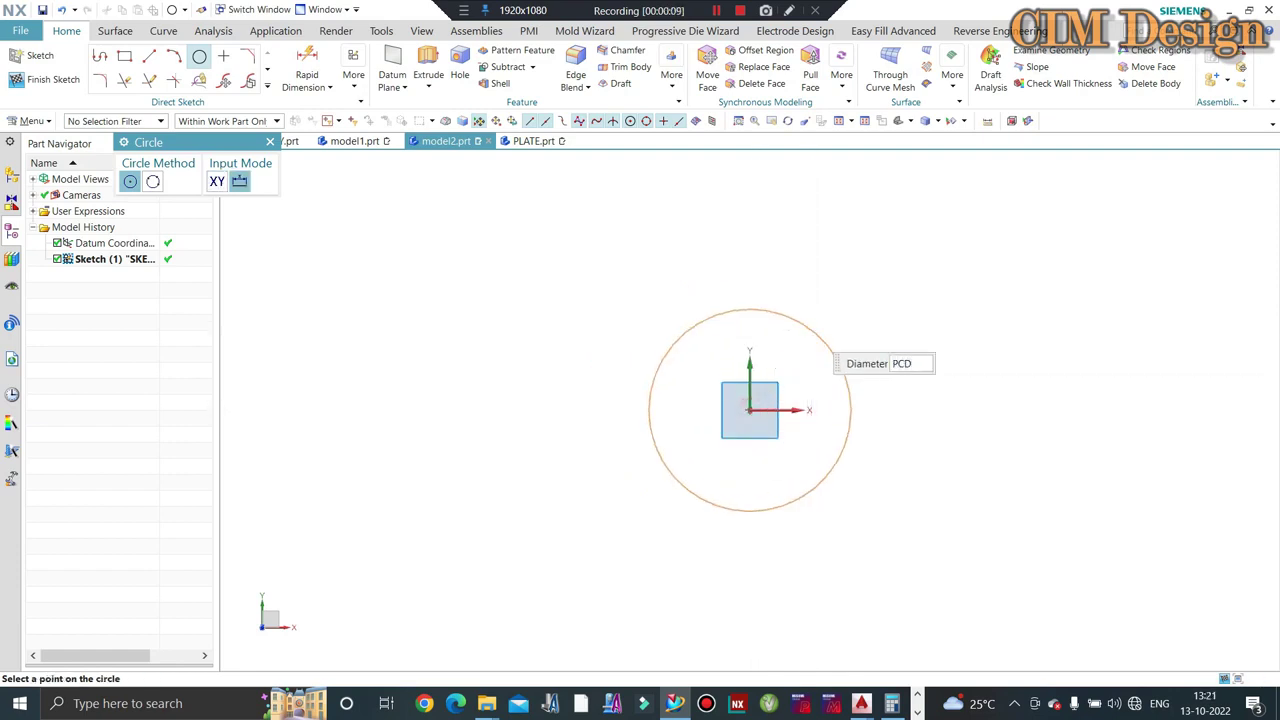
pyautogui.scroll(2, 800, 440)
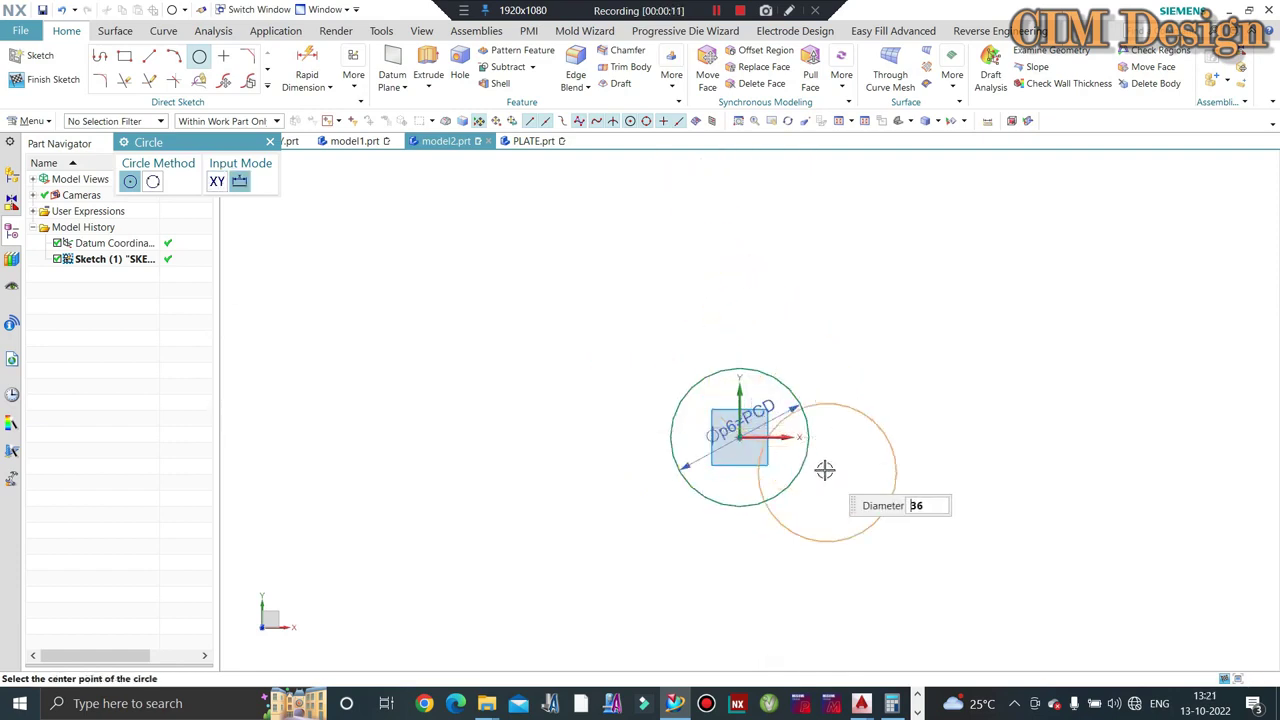
pyautogui.scroll(4, 786, 423)
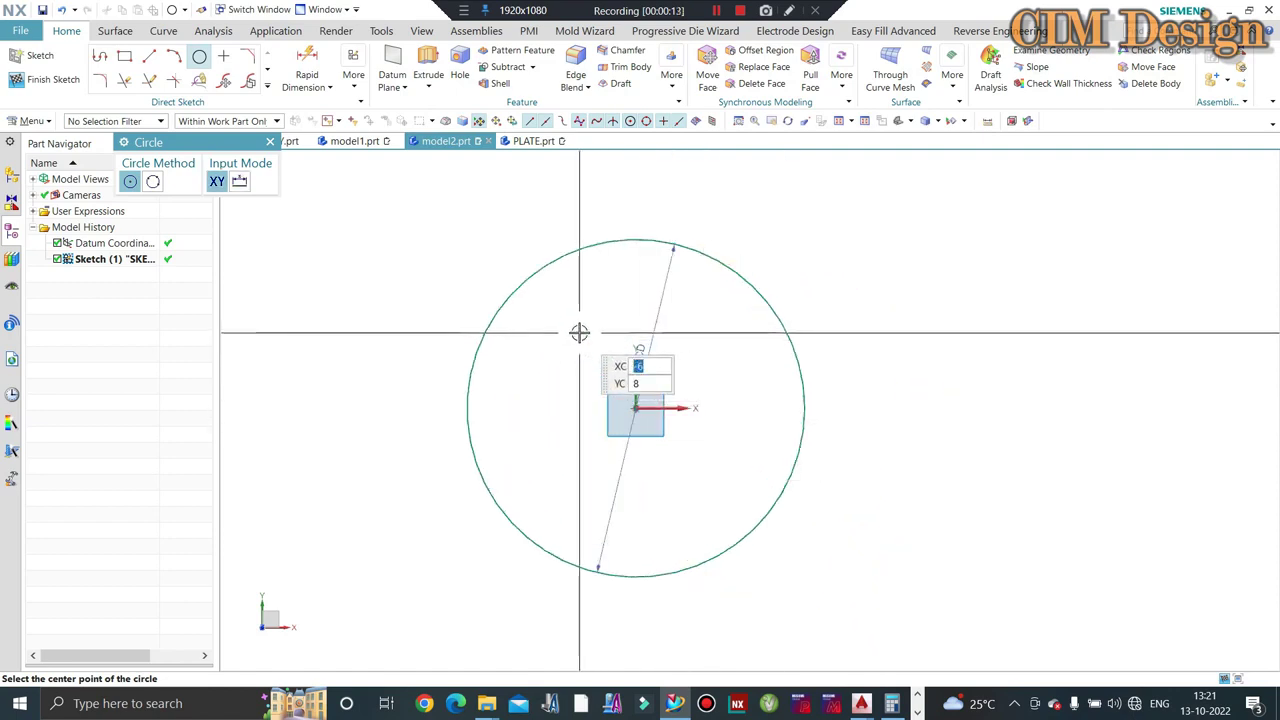
pyautogui.press('Escape')
pyautogui.hotkey('ctrl', 'e')
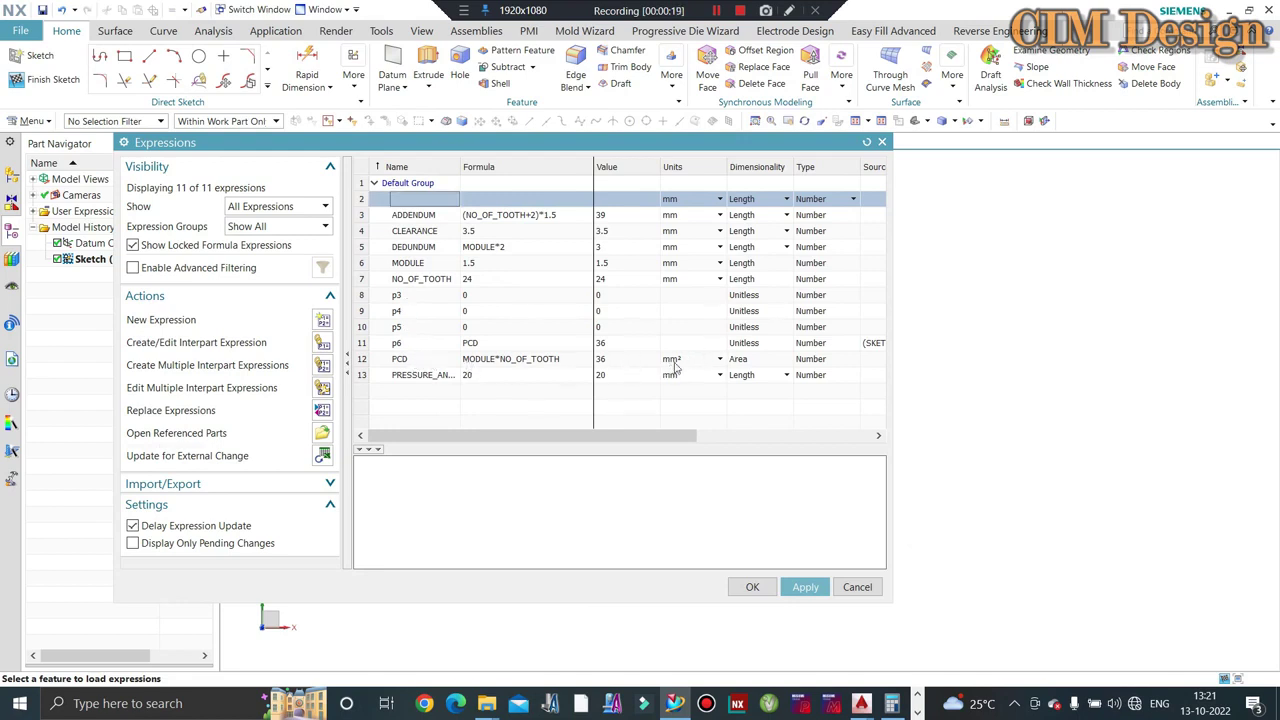
pyautogui.click(855, 587)
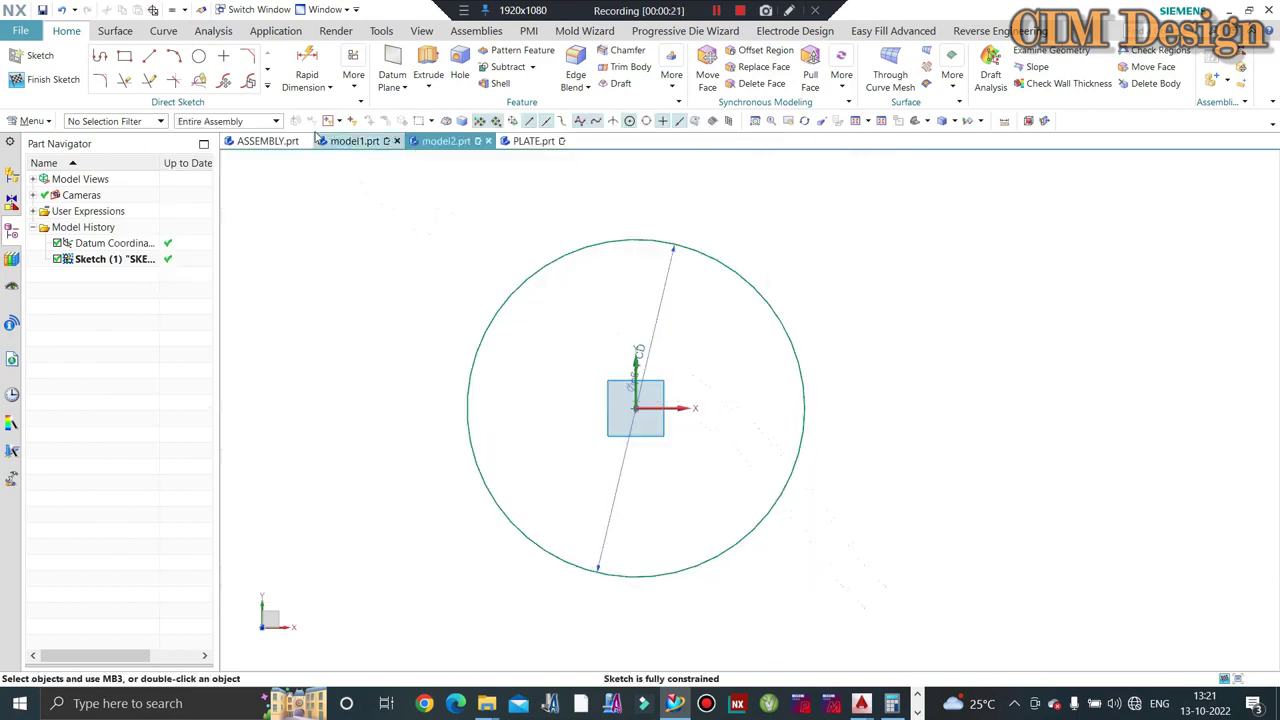
# Step: Add a concentric circle at the origin with ADDENDUM diameter and finish the sketch
pyautogui.click(199, 55)
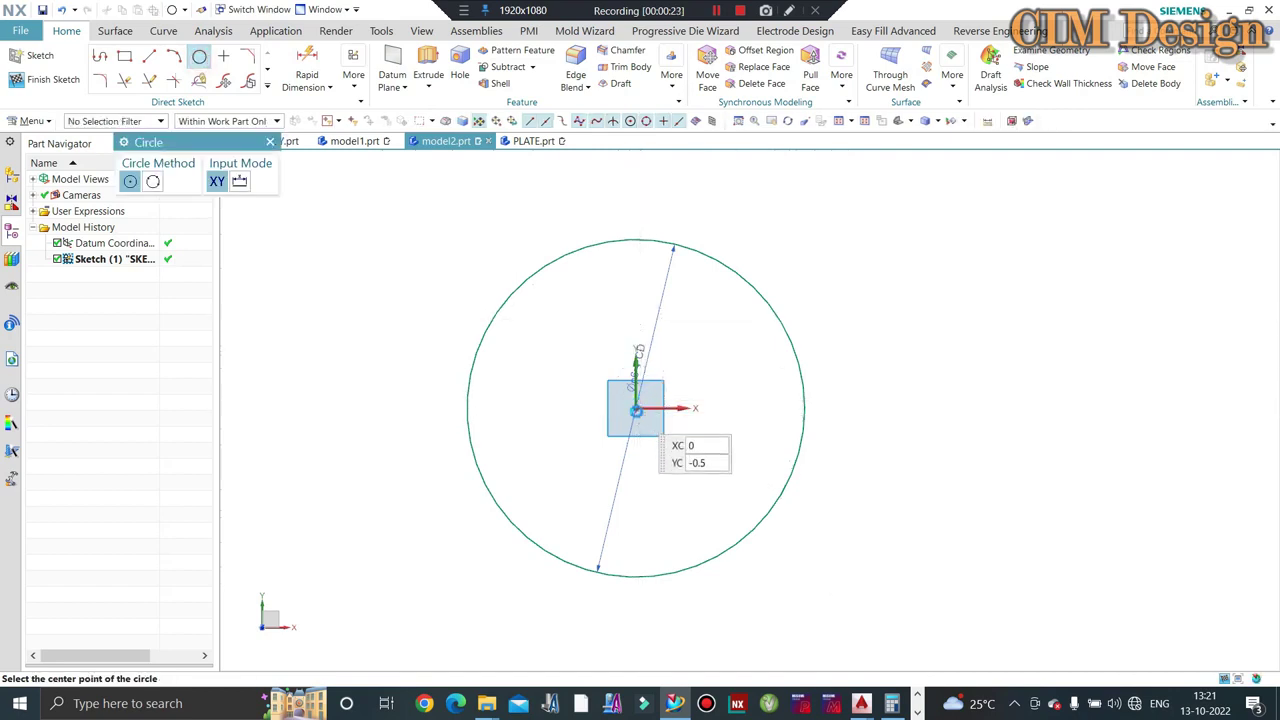
pyautogui.click(635, 408)
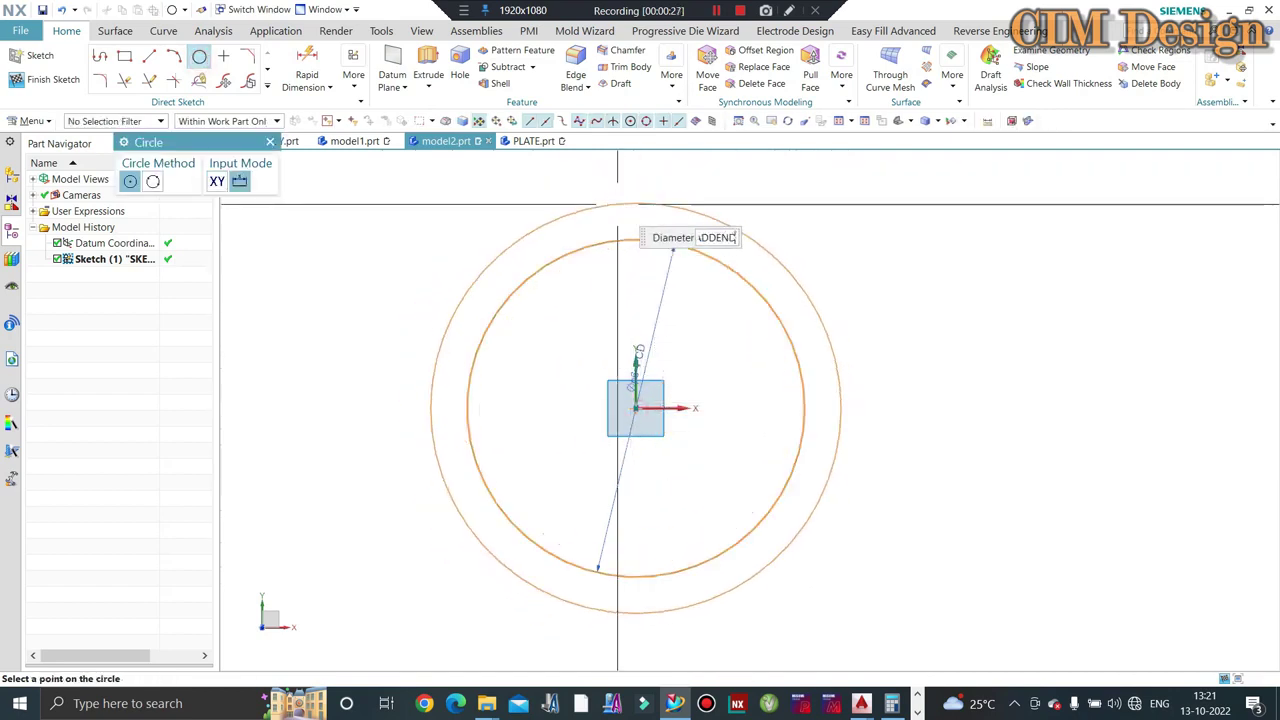
pyautogui.press('Return')
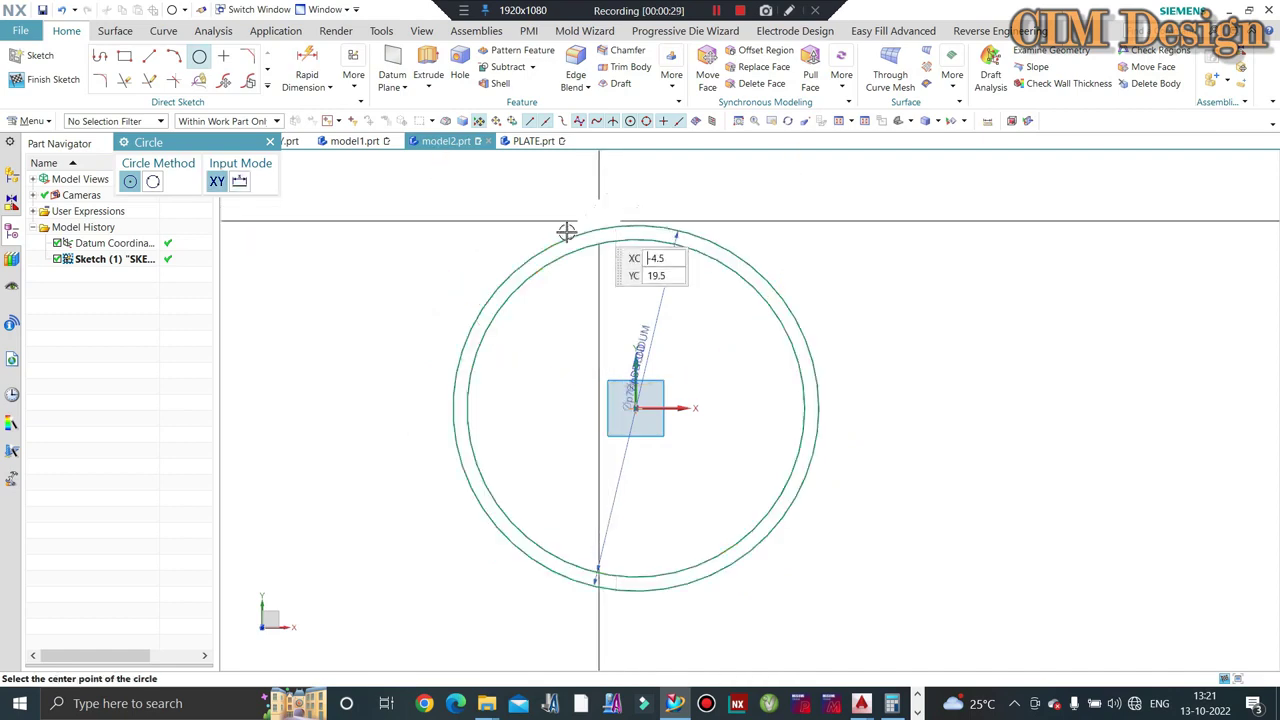
pyautogui.press('Escape')
pyautogui.click(45, 77)
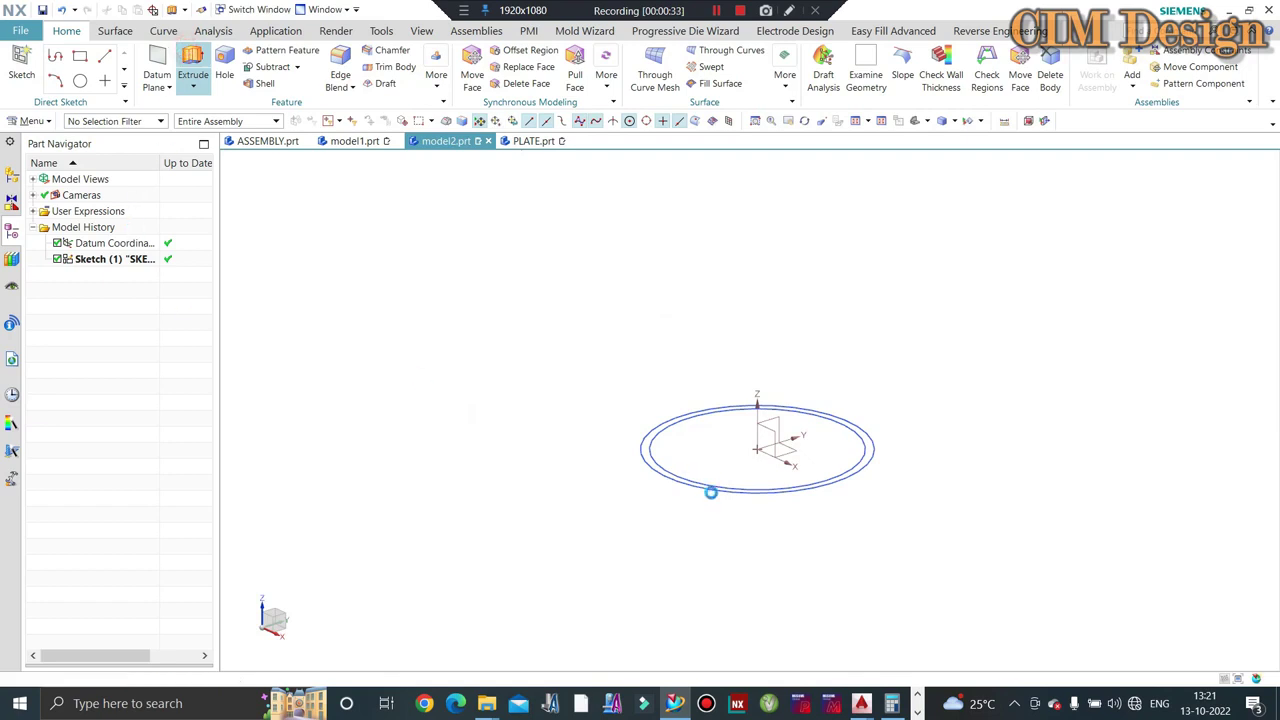
# Step: Extrude the outer circle 15 mm into a solid gear blank
pyautogui.click(655, 469)
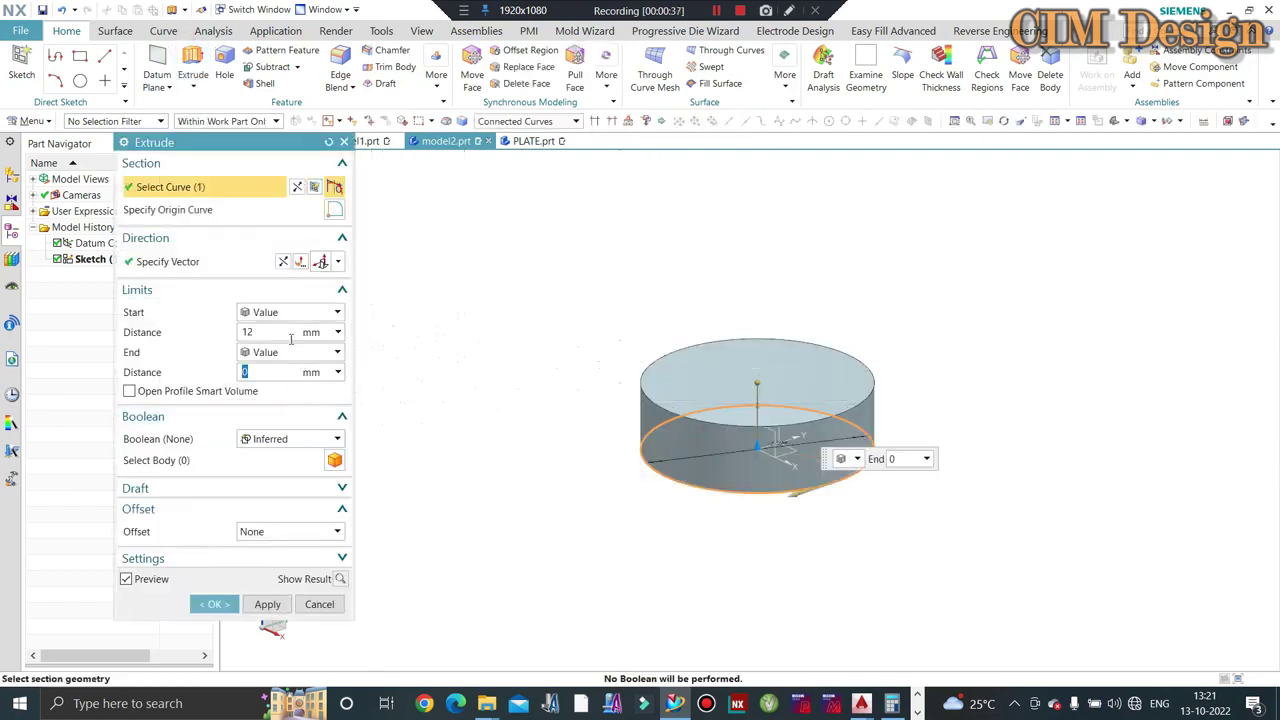
pyautogui.write('15')
pyautogui.press('Return')
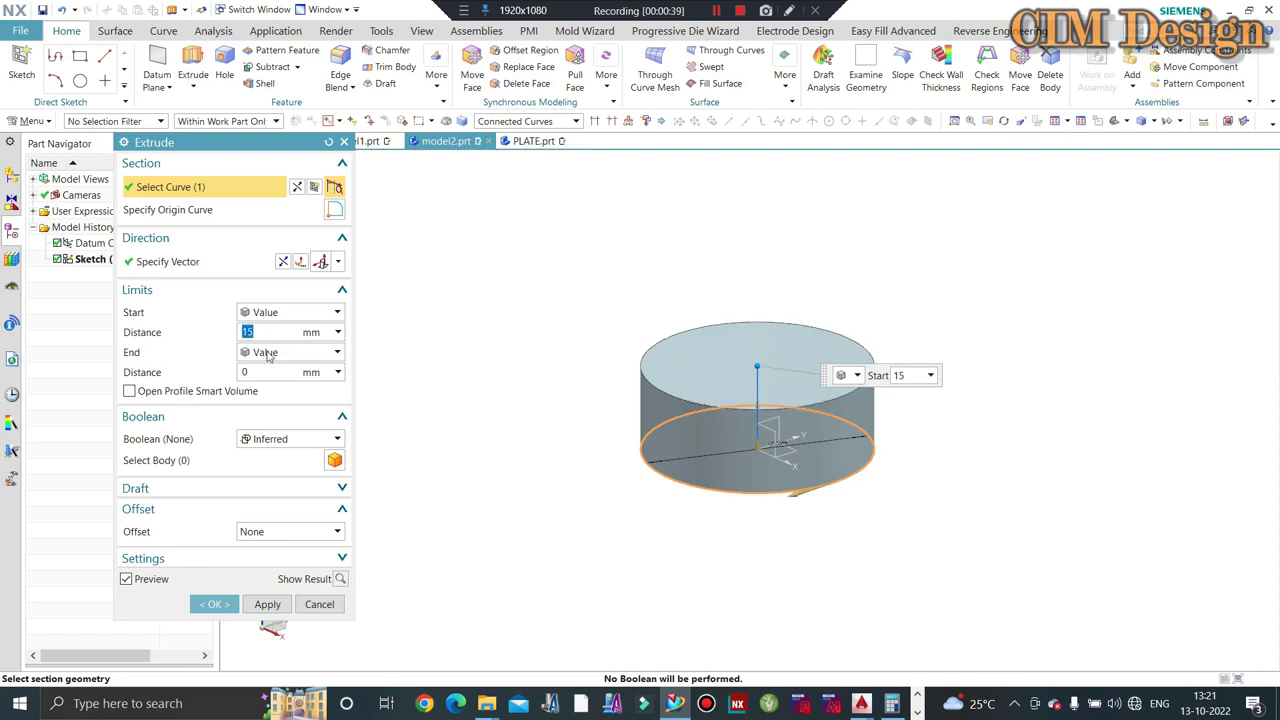
pyautogui.click(214, 605)
# Step: View the blank's top face head-on and start a new sketch on it
pyautogui.moveTo(484, 313)
pyautogui.mouseDown(button='middle')
pyautogui.moveTo(491, 474)
pyautogui.moveTo(560, 582)
pyautogui.mouseUp(button='middle')
pyautogui.press('F8')
pyautogui.scroll(2, 911, 449)
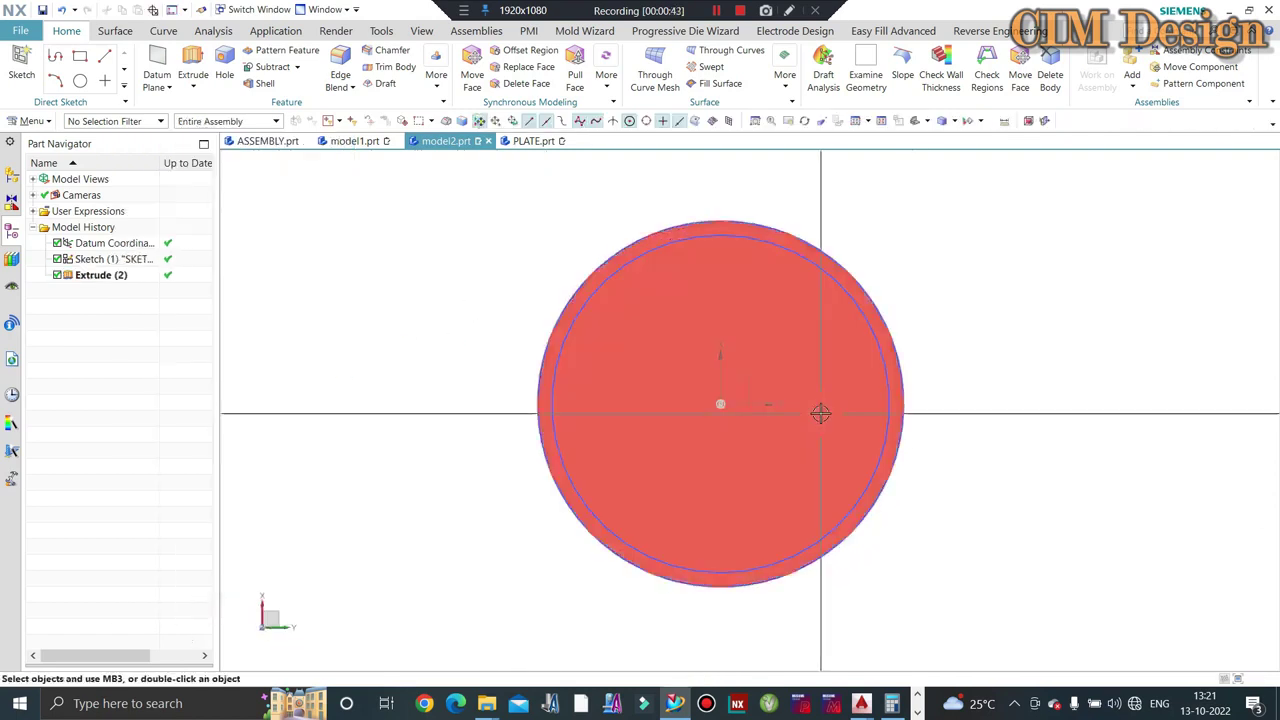
pyautogui.scroll(1, 611, 251)
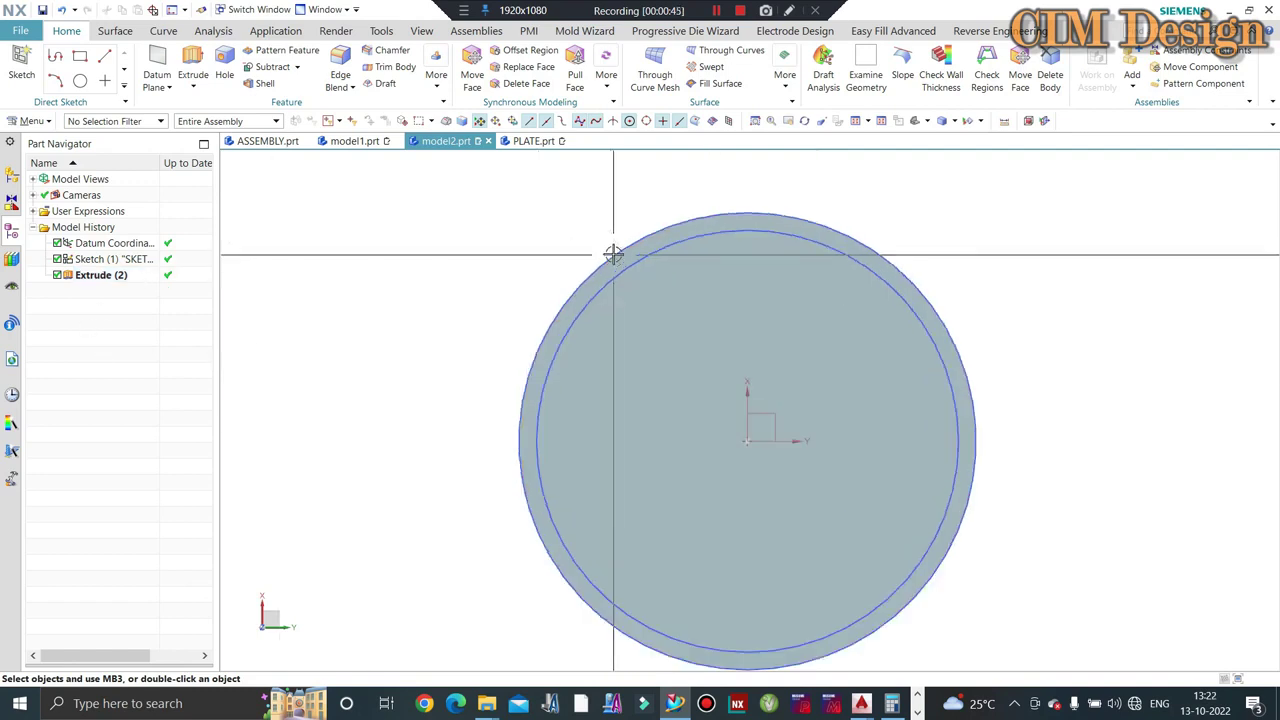
pyautogui.scroll(1, 620, 258)
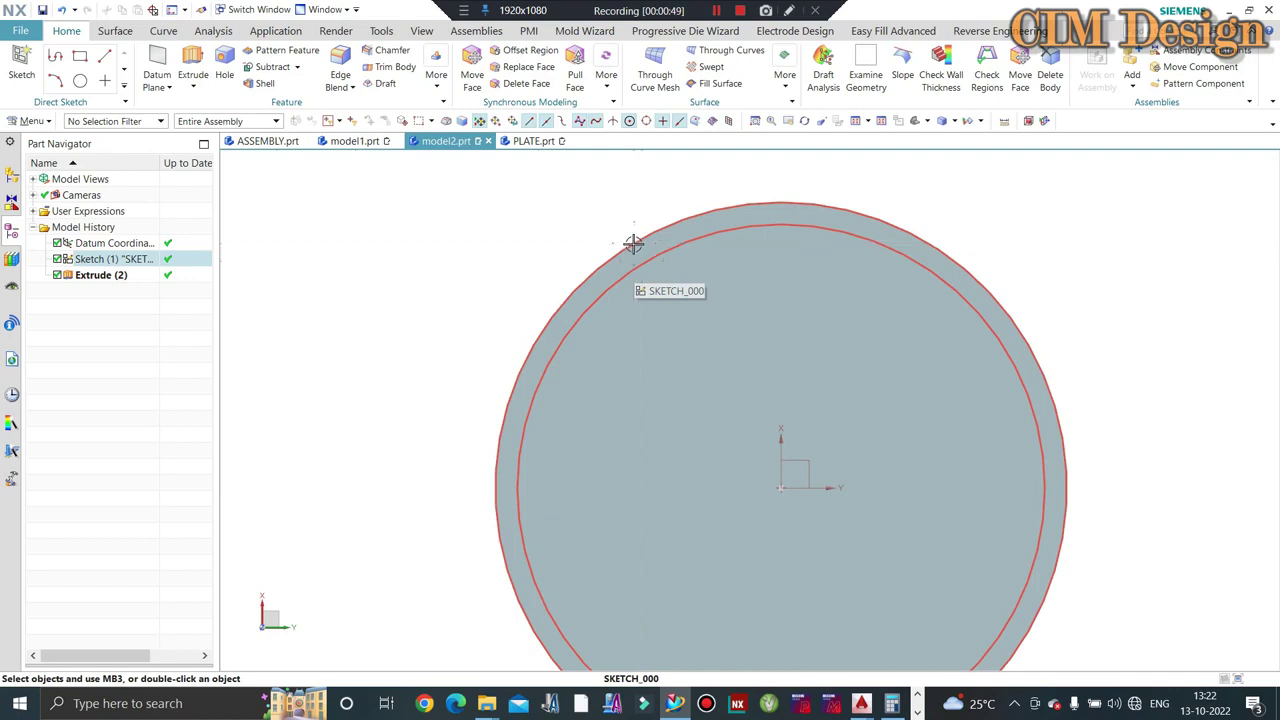
pyautogui.scroll(-1, 633, 243)
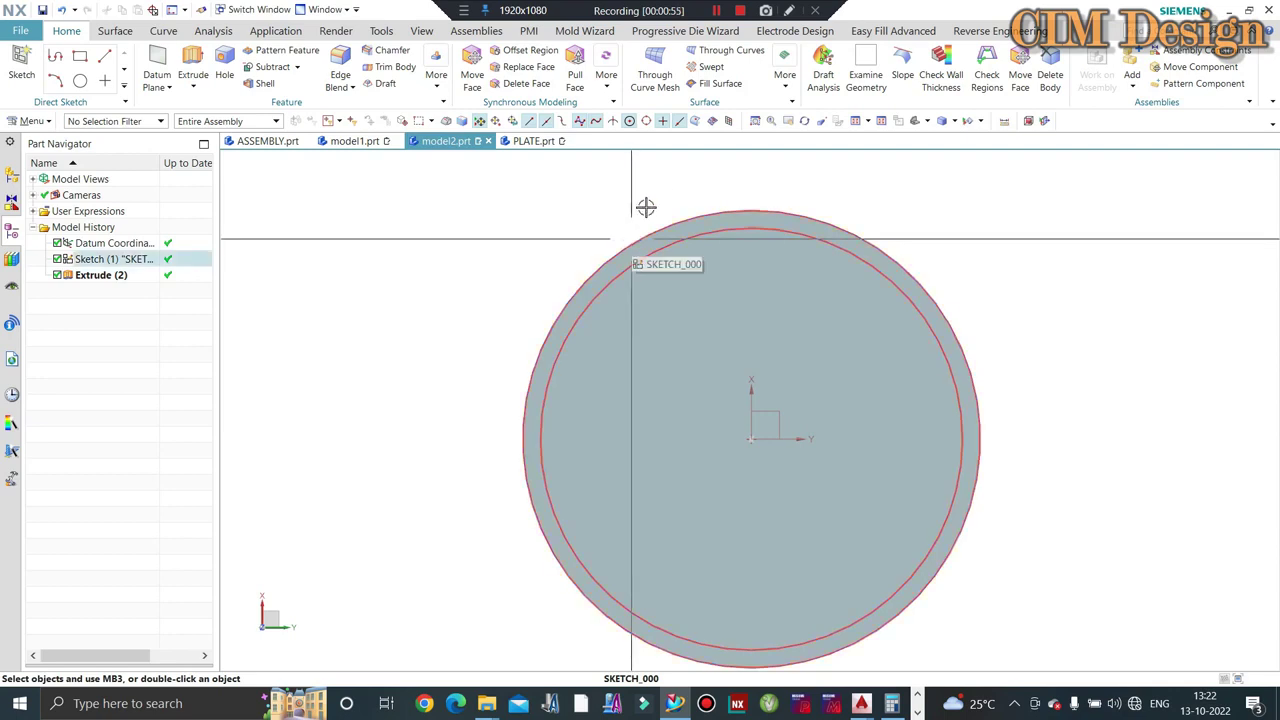
pyautogui.scroll(1, 789, 246)
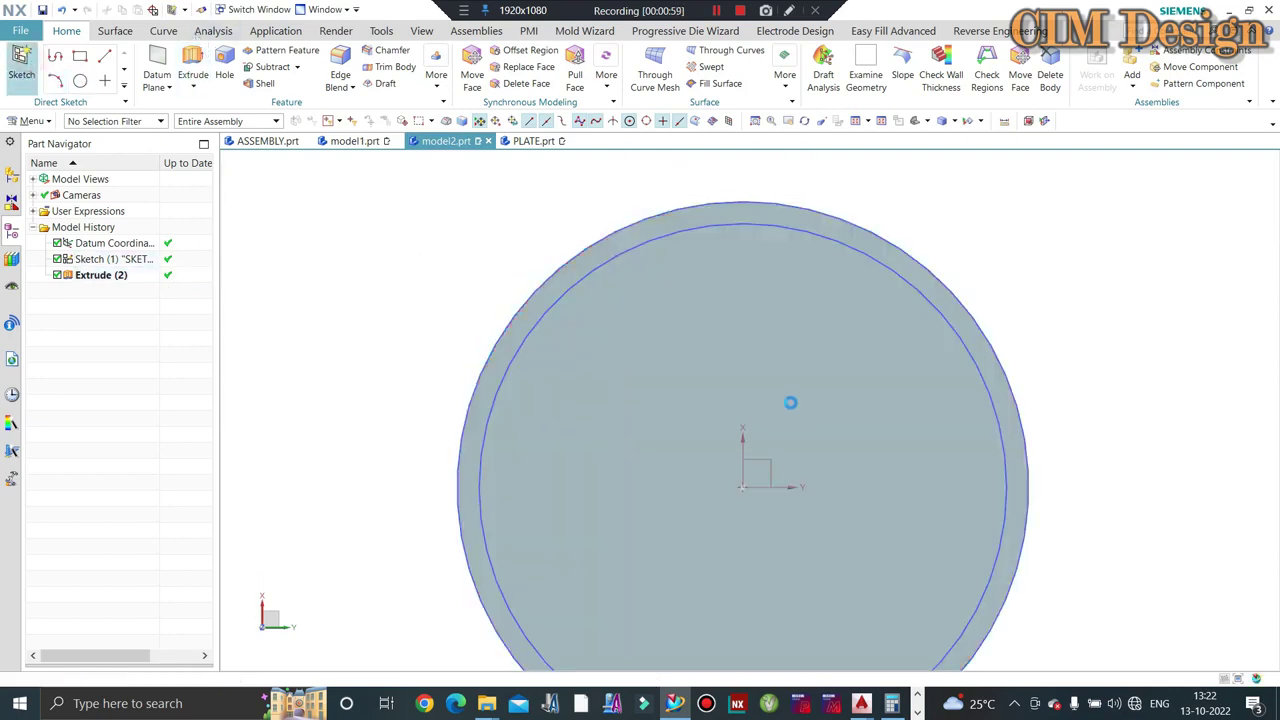
pyautogui.click(711, 349)
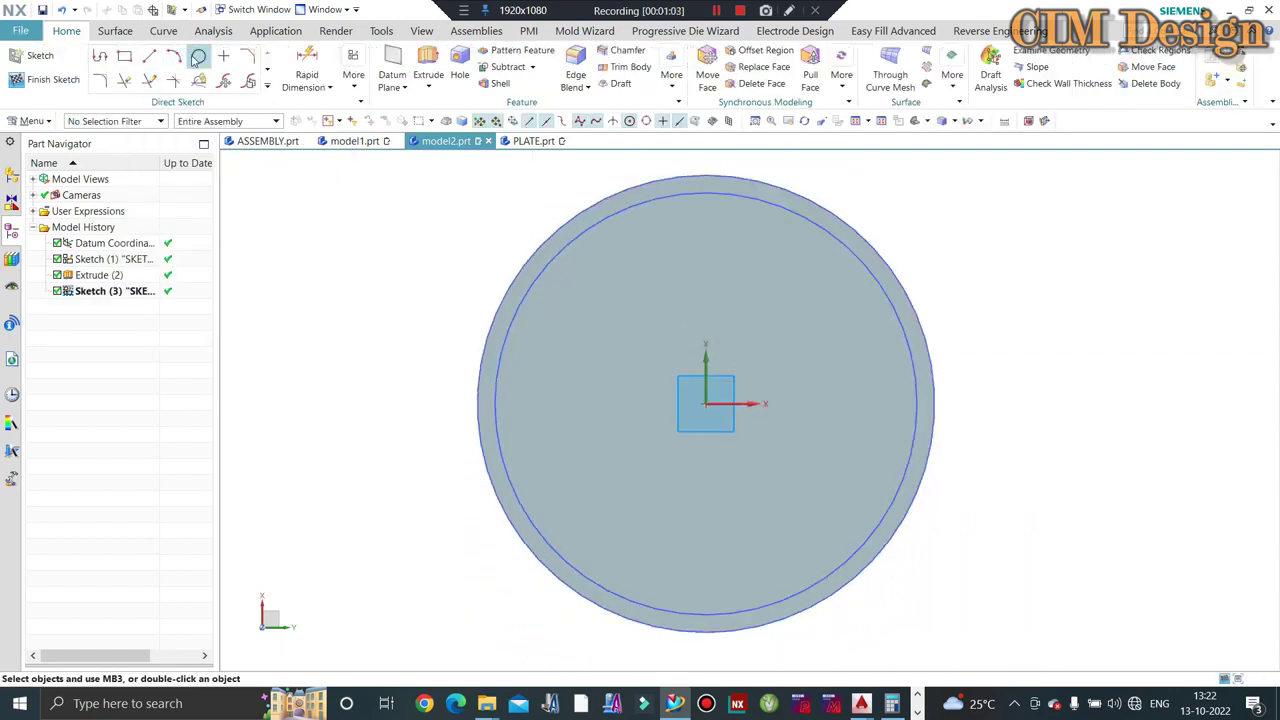
# Step: Draw two circles centred on the sketch origin
pyautogui.click(199, 57)
pyautogui.click(705, 403)
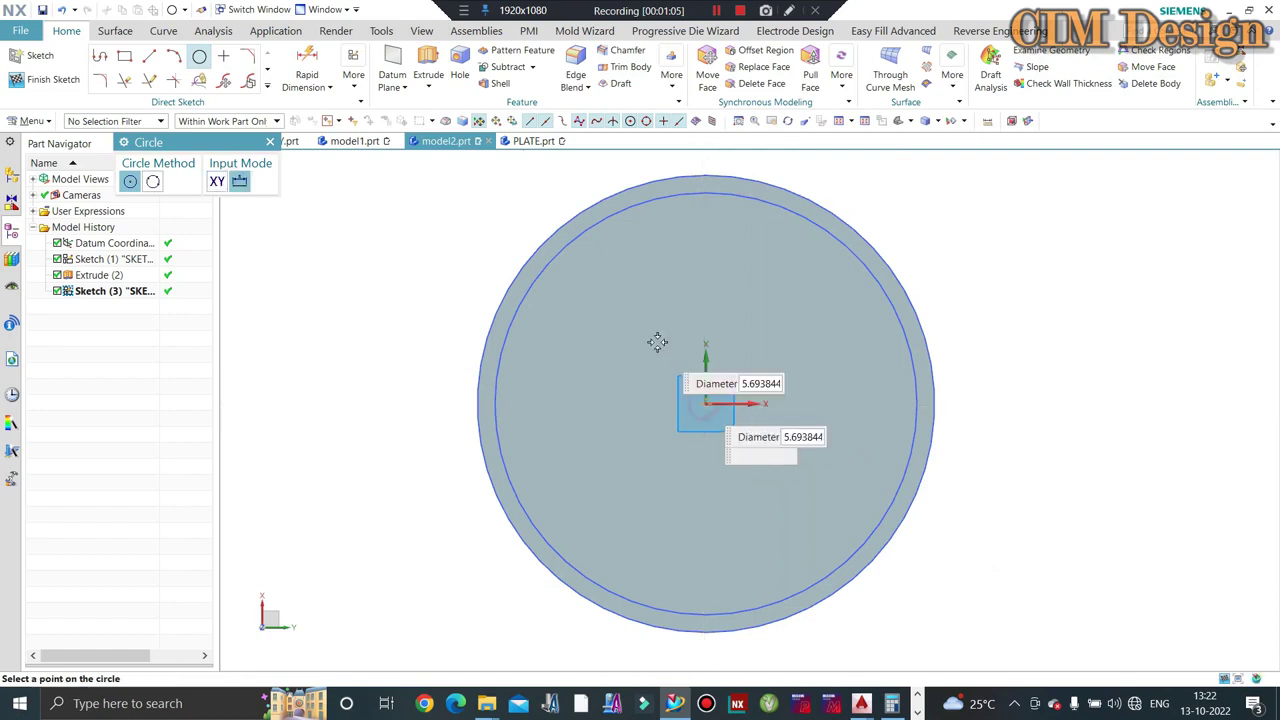
pyautogui.click(584, 290)
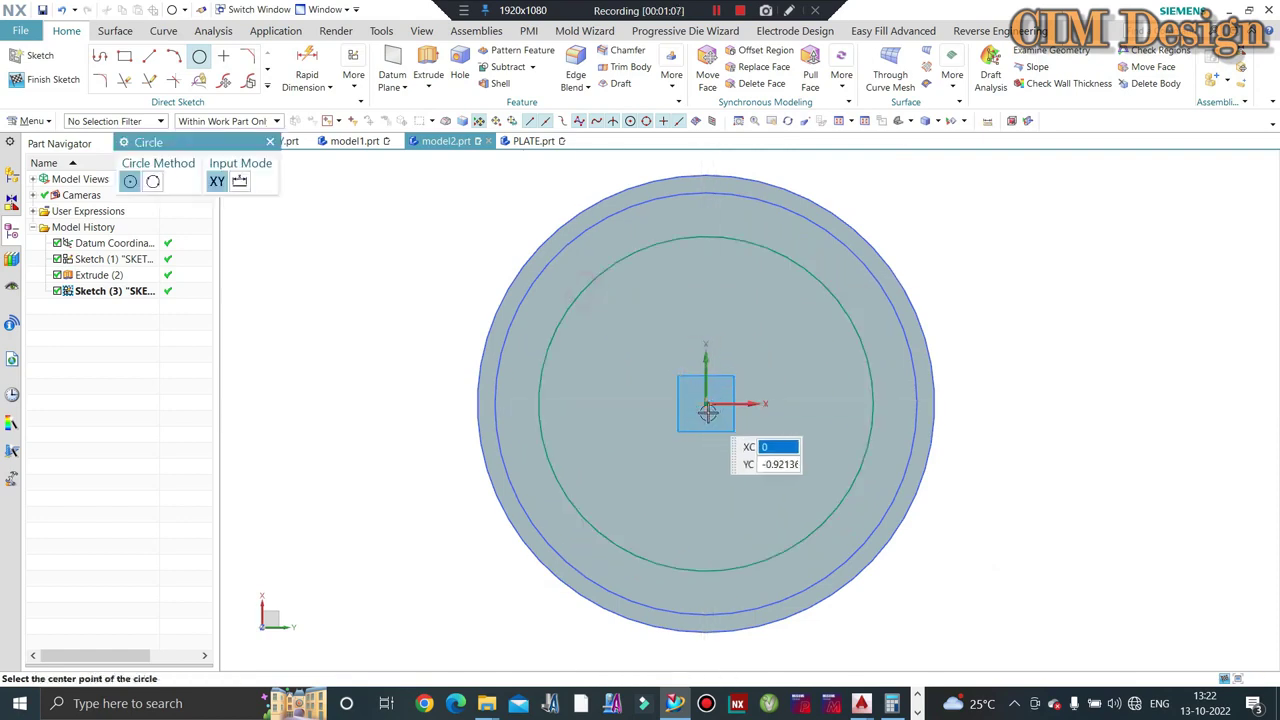
pyautogui.click(706, 405)
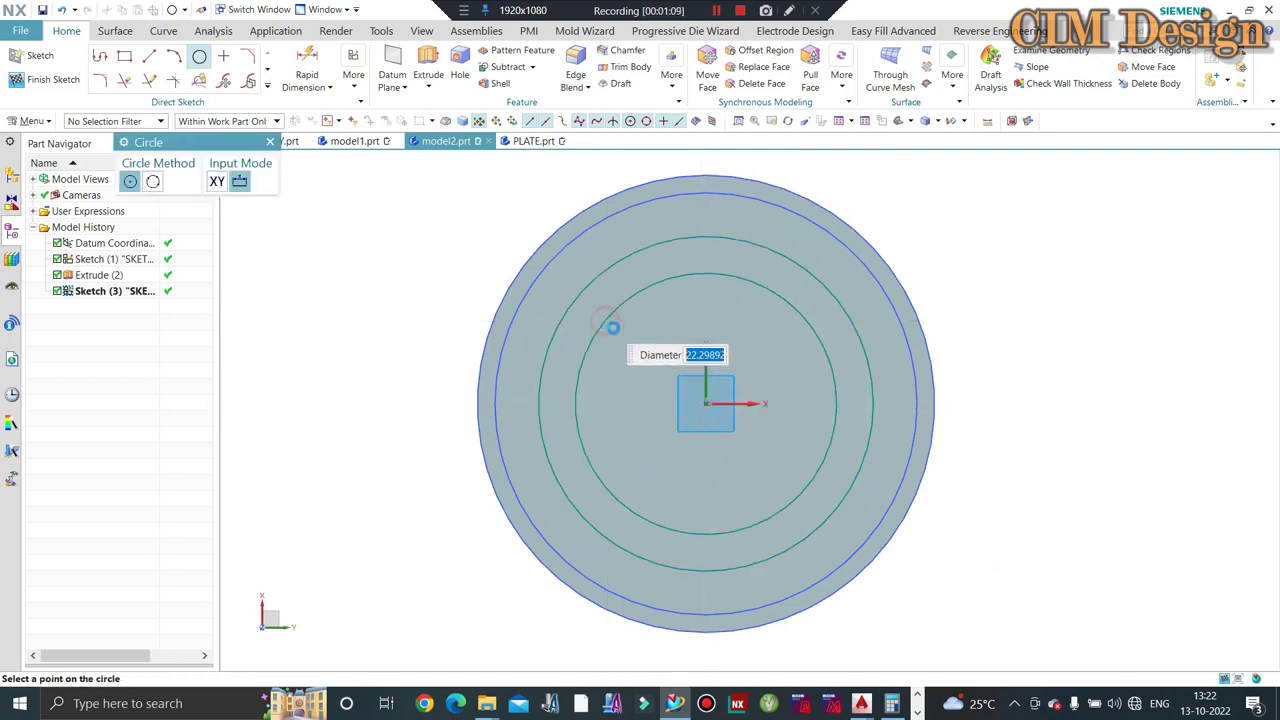
pyautogui.press('Escape')
pyautogui.press('Escape')
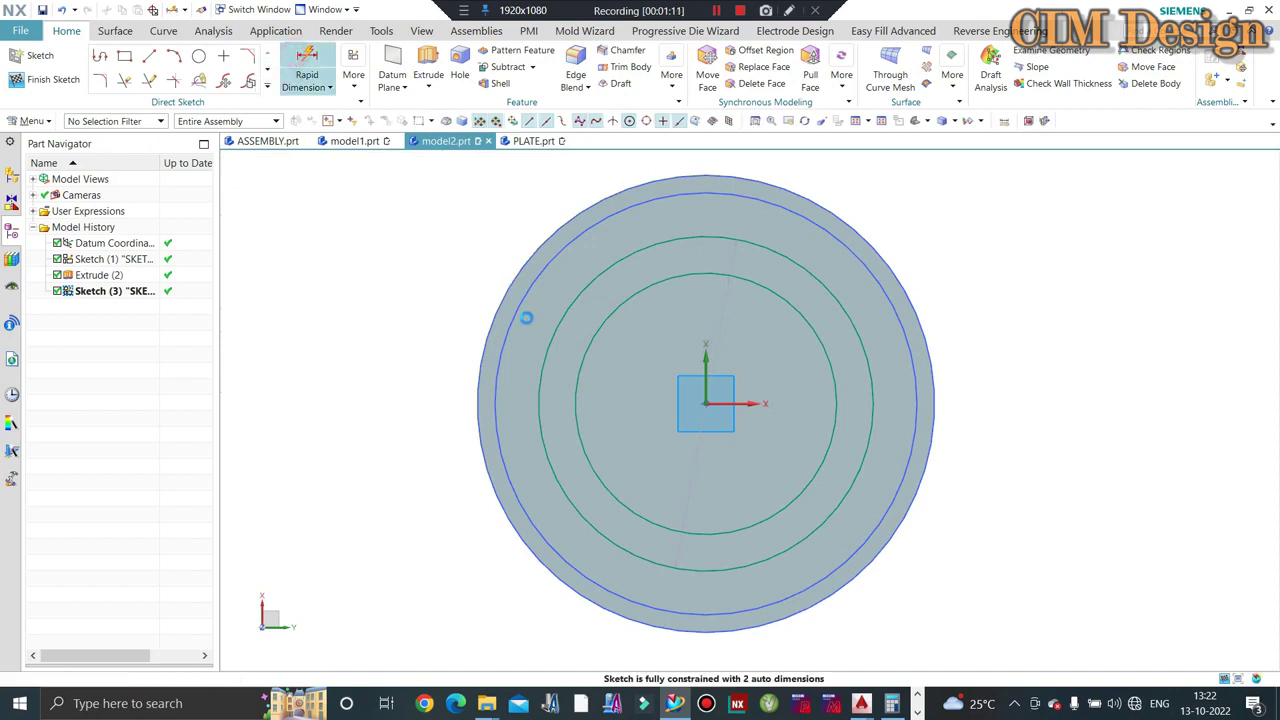
# Step: Dimension the rim-to-larger-circle gap as DEDUNDUM, then open the Expressions list
pyautogui.press('d')
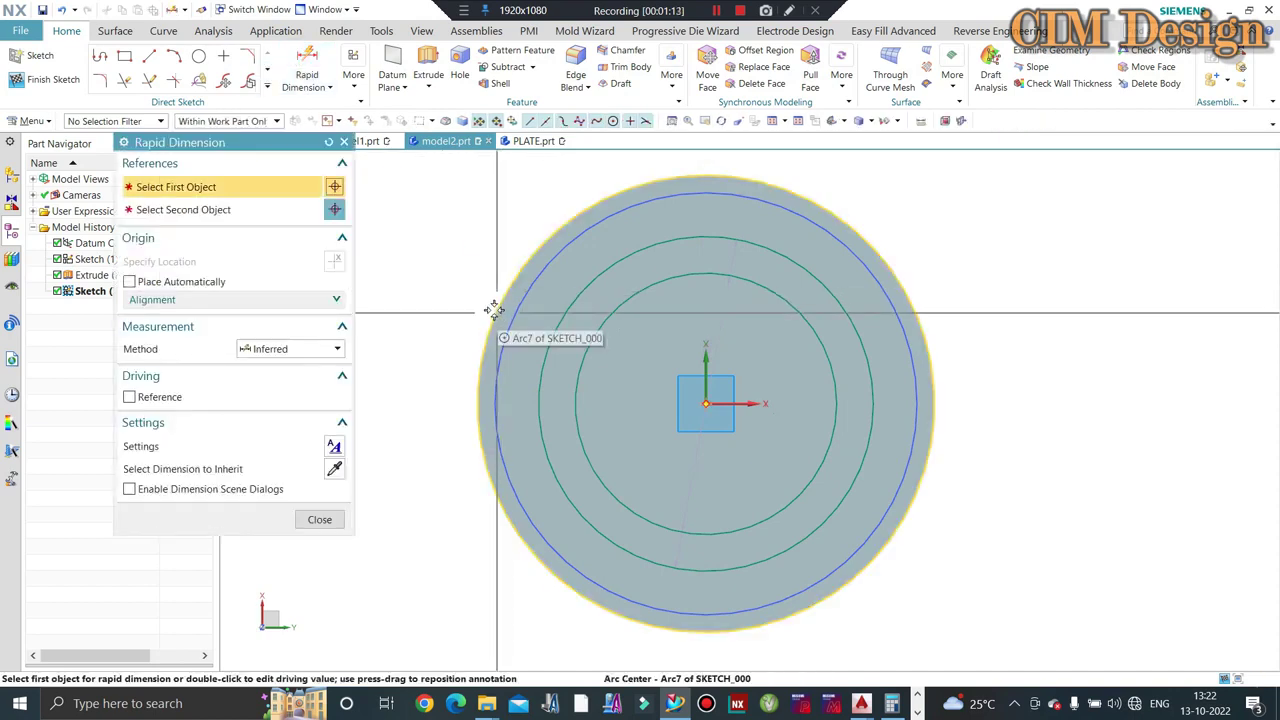
pyautogui.click(495, 310)
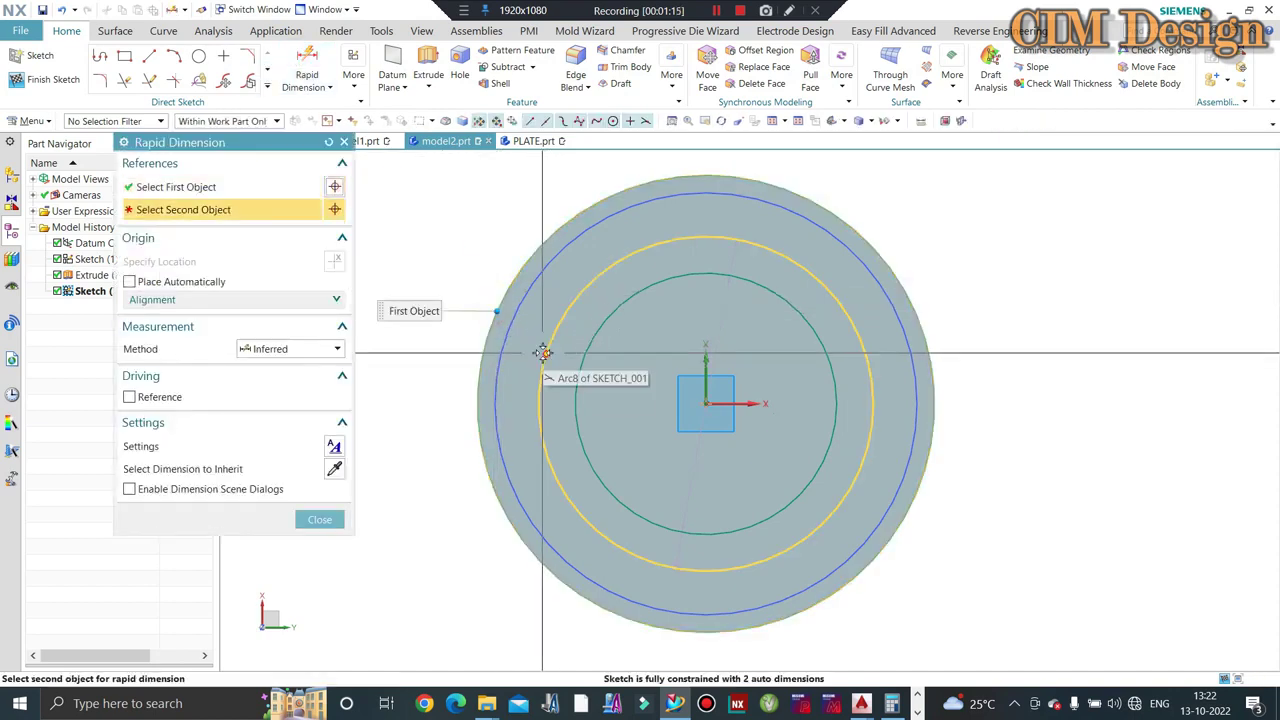
pyautogui.click(538, 402)
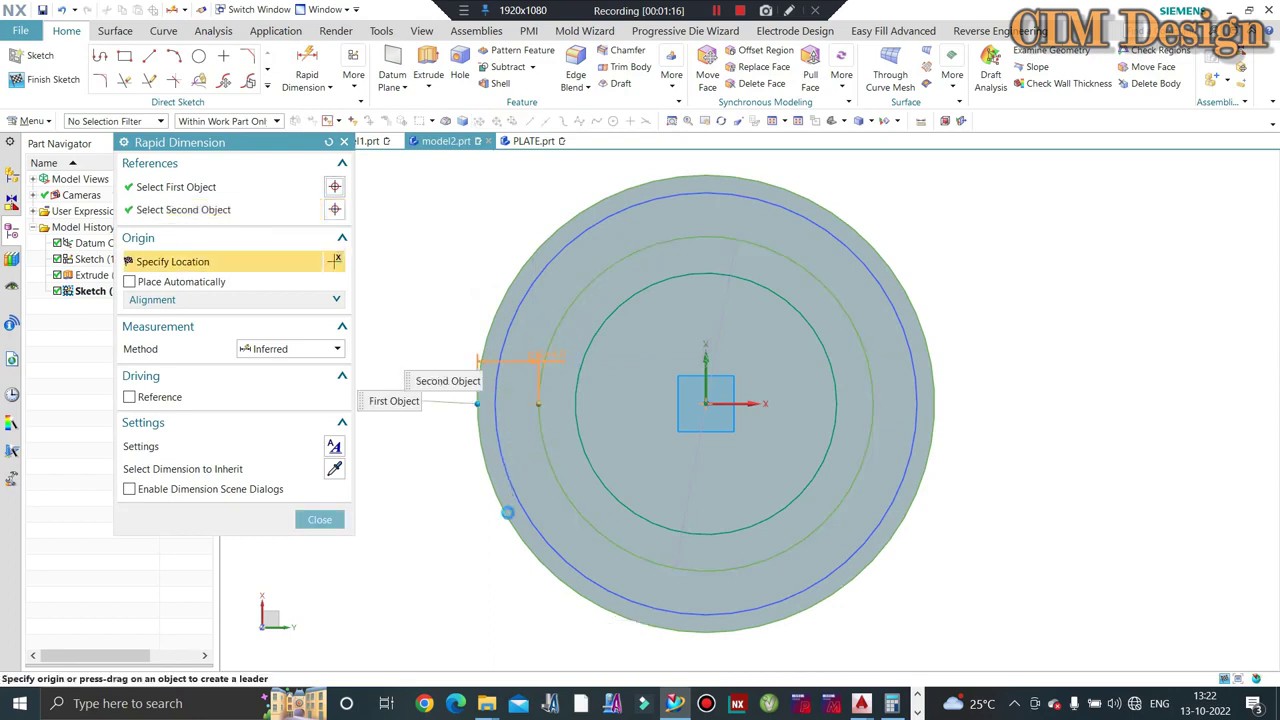
pyautogui.click(555, 385)
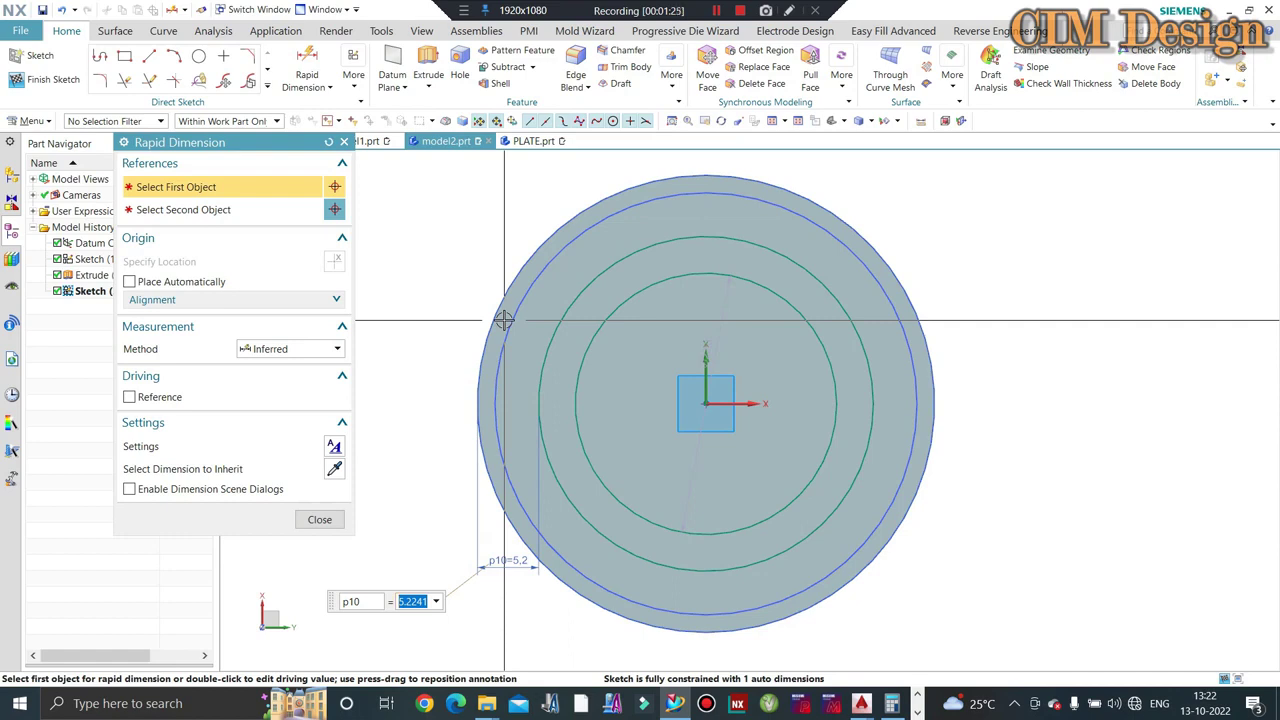
pyautogui.write('D')
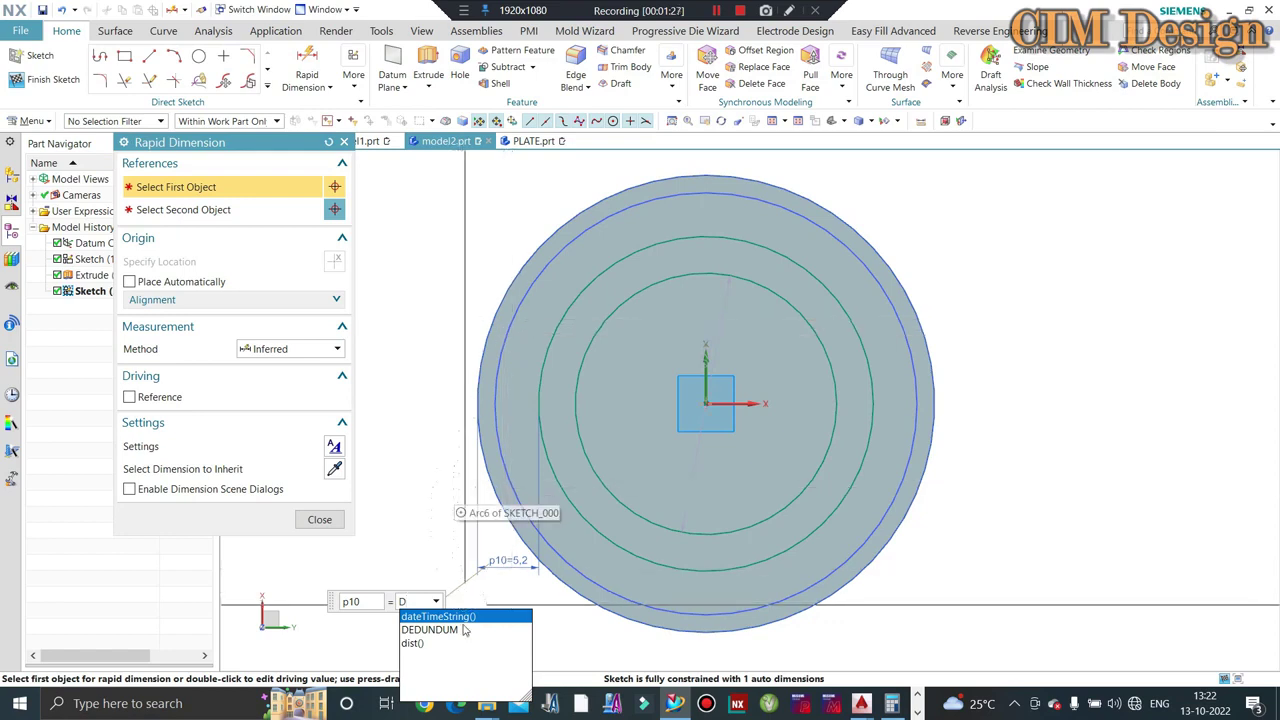
pyautogui.press('Down')
pyautogui.press('Return')
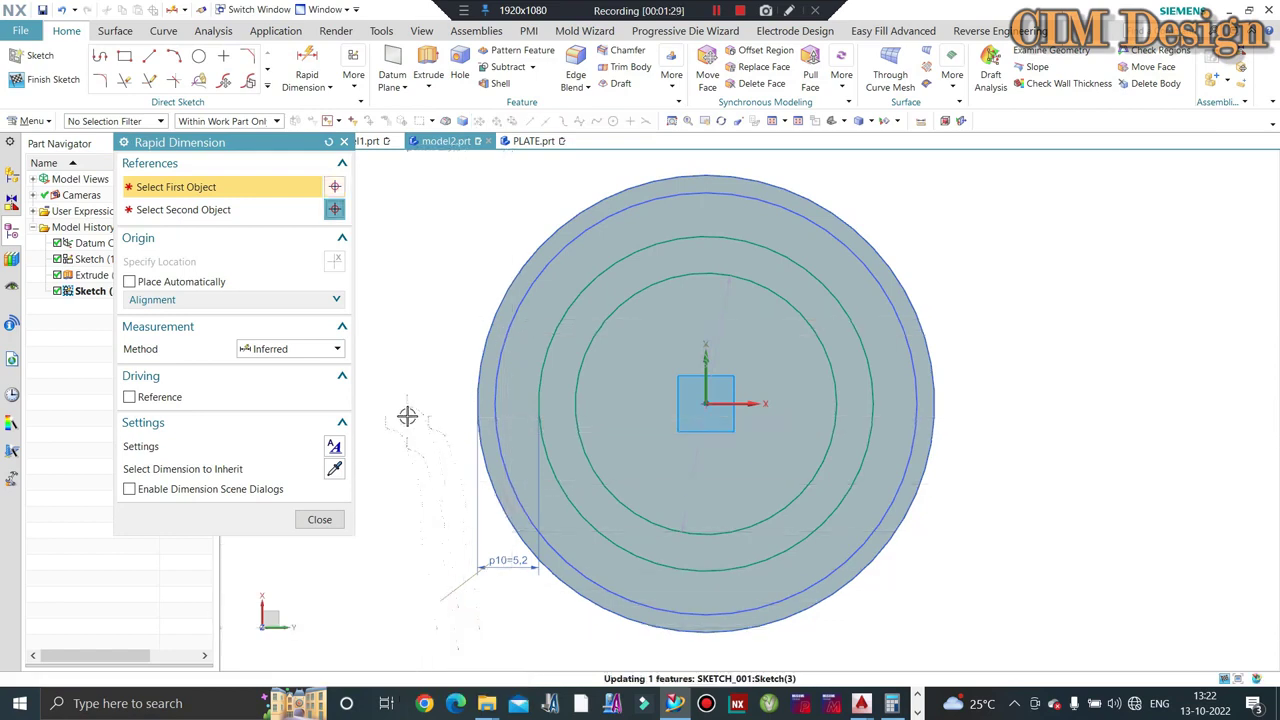
pyautogui.click(409, 419)
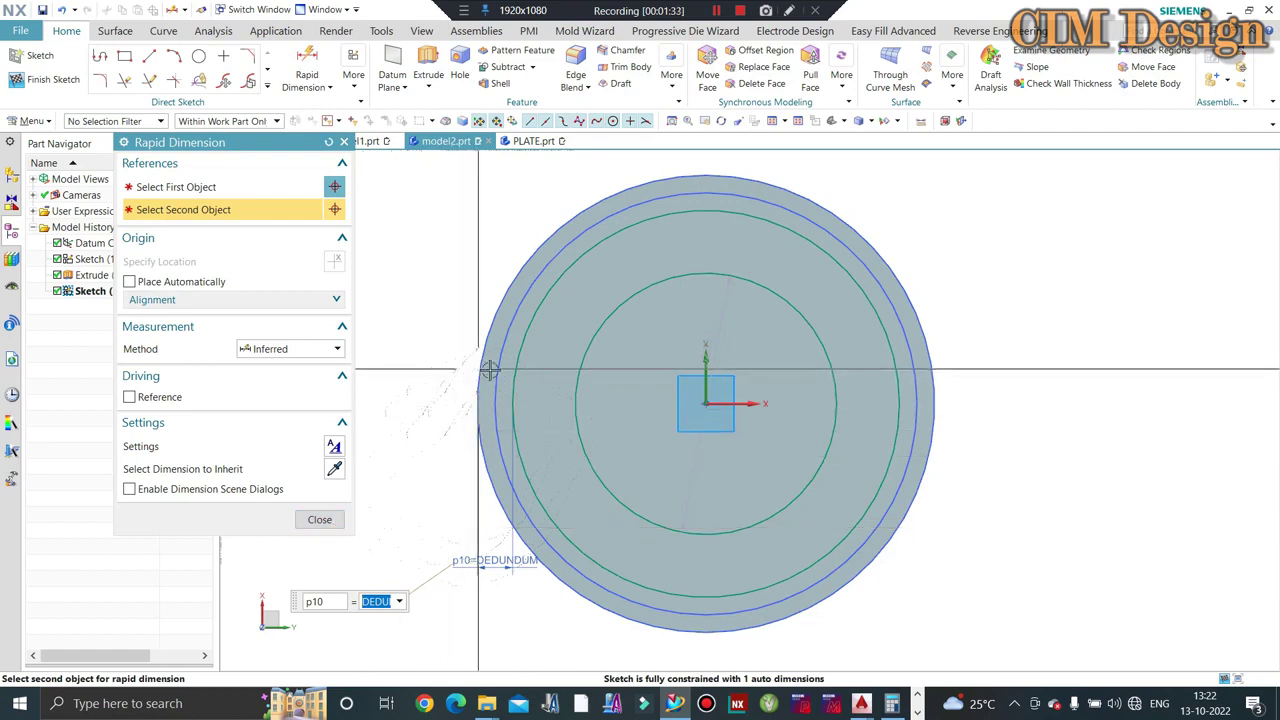
pyautogui.click(320, 520)
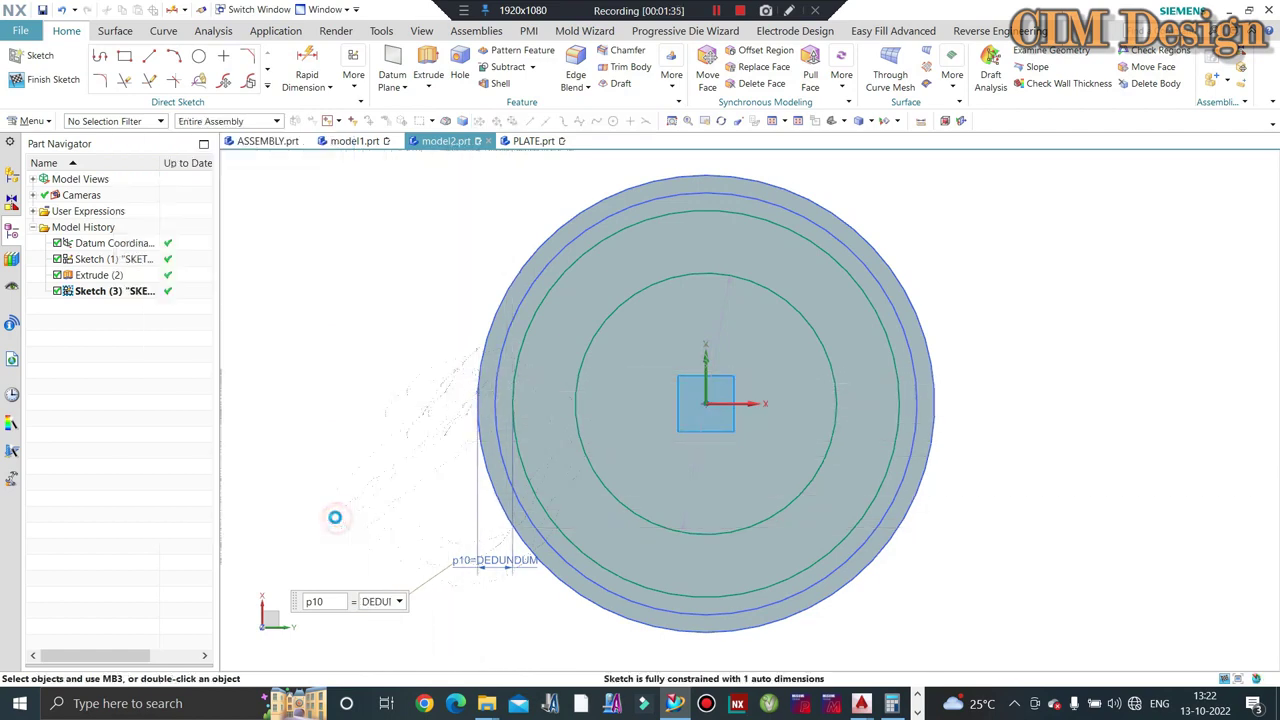
pyautogui.hotkey('ctrl', 'e')
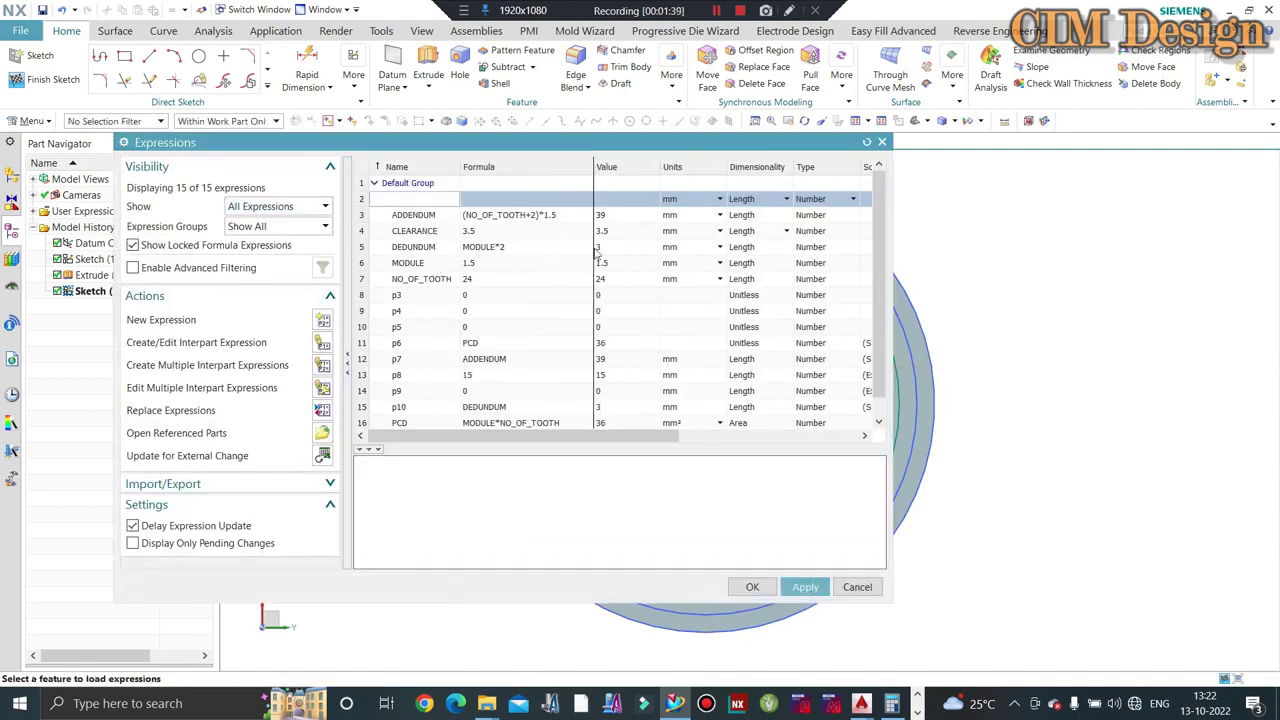
pyautogui.click(882, 143)
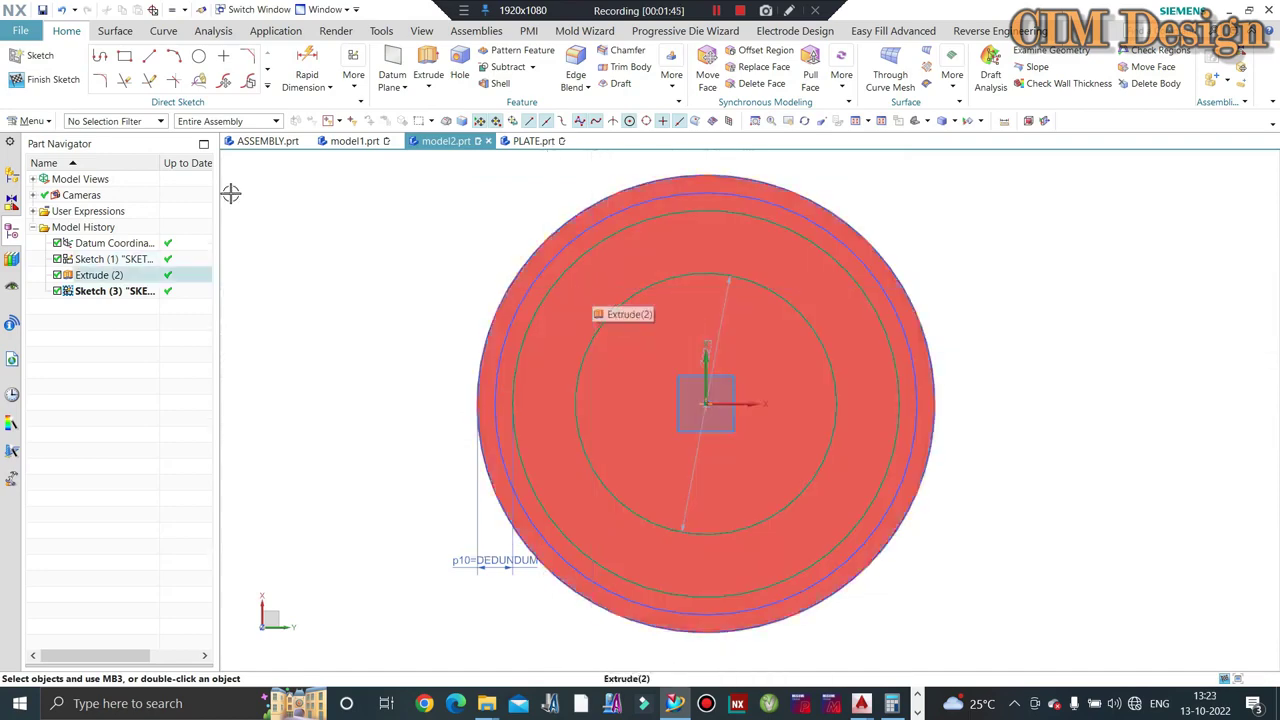
pyautogui.press('d')
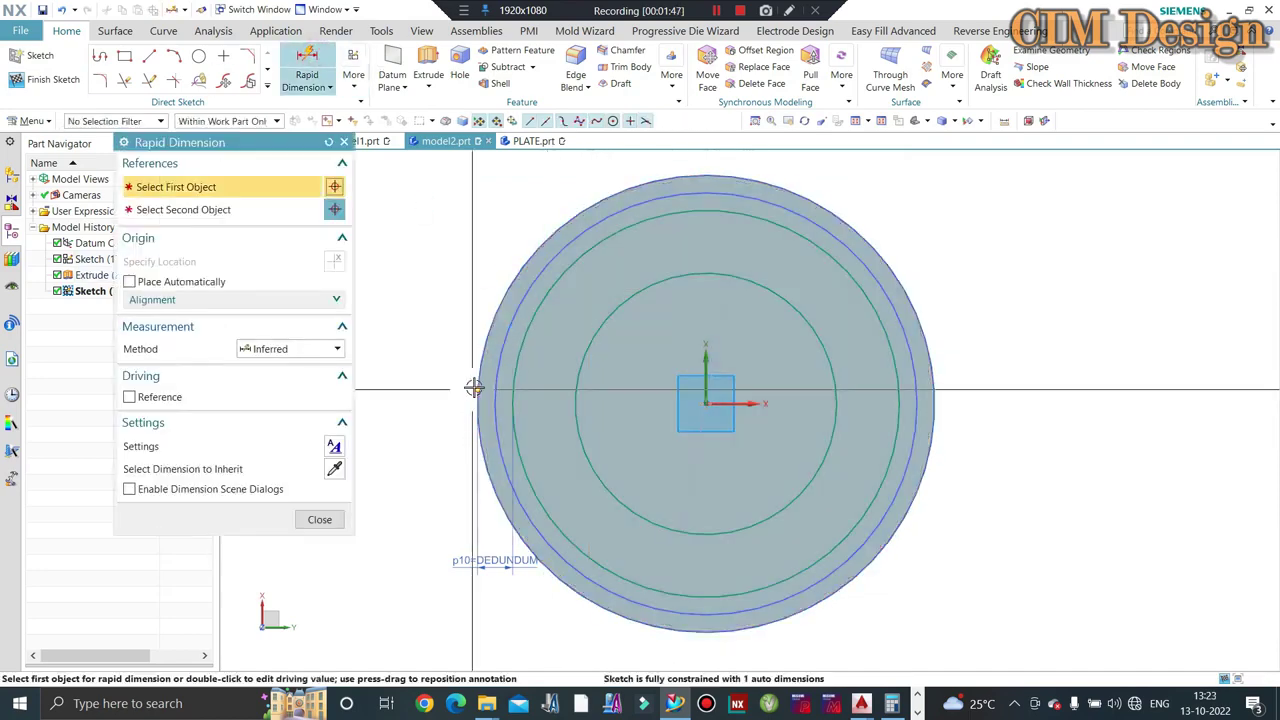
pyautogui.click(476, 387)
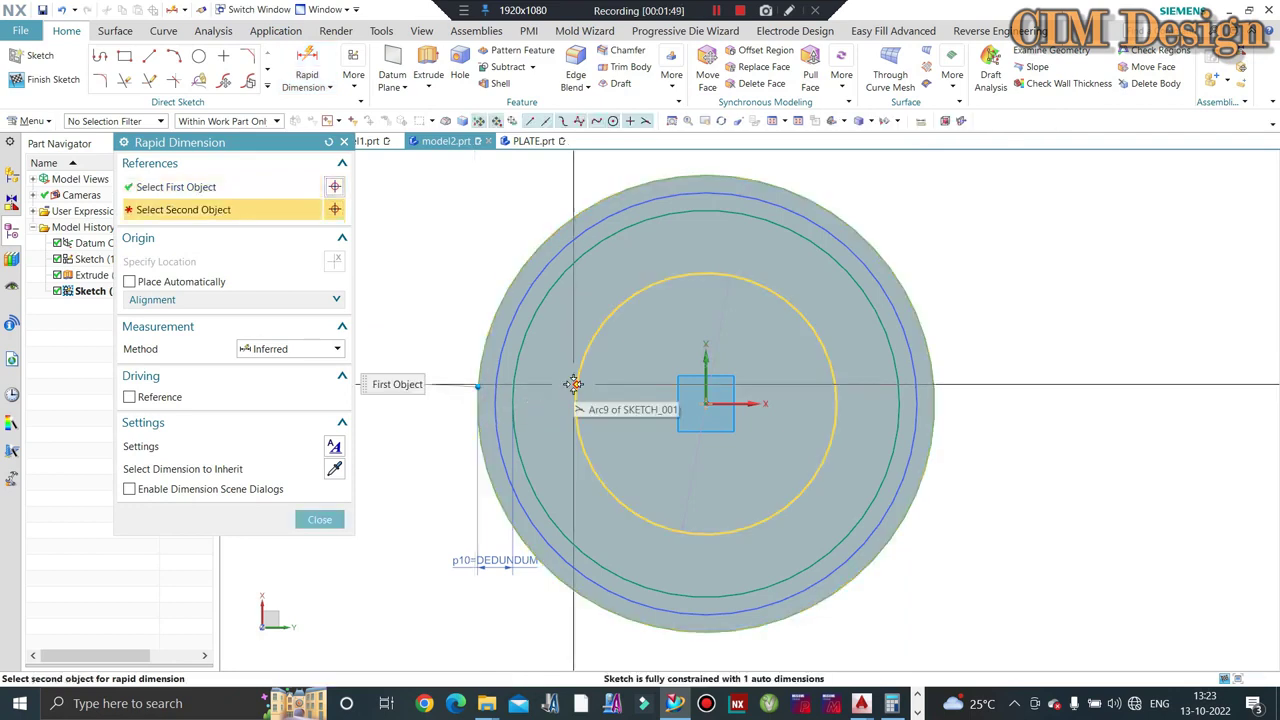
pyautogui.click(580, 440)
pyautogui.click(520, 591)
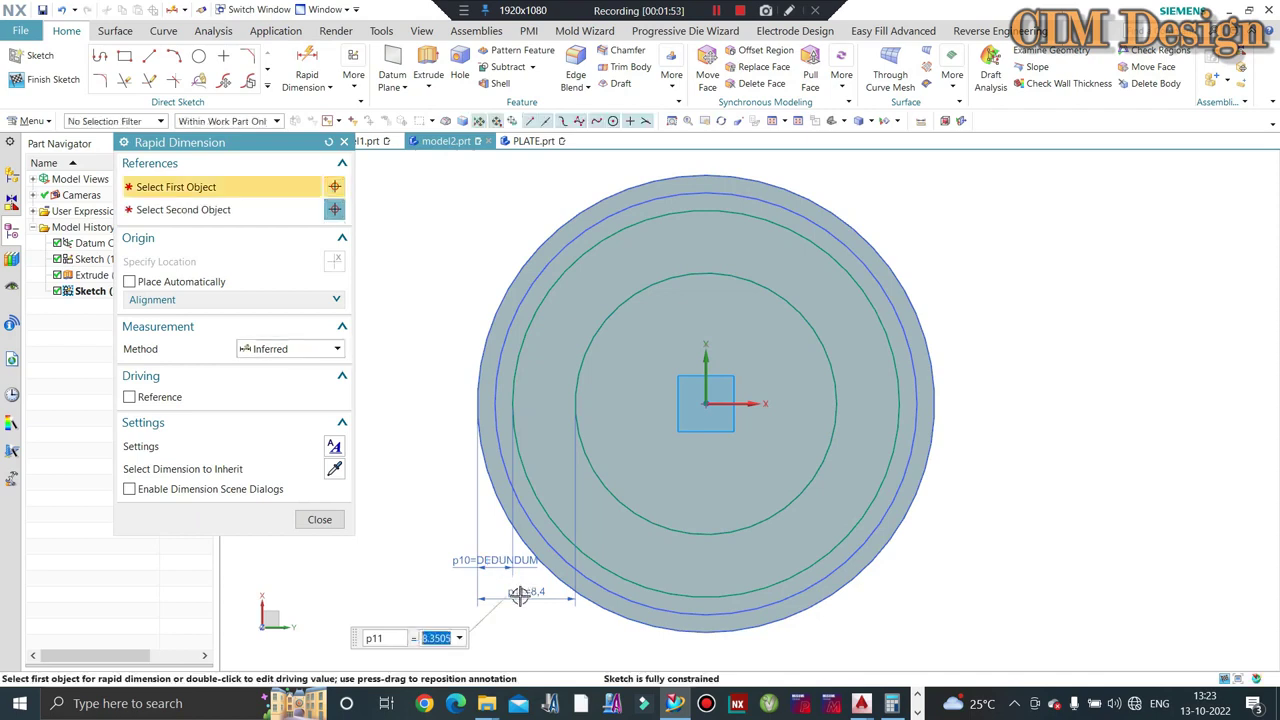
pyautogui.write('C')
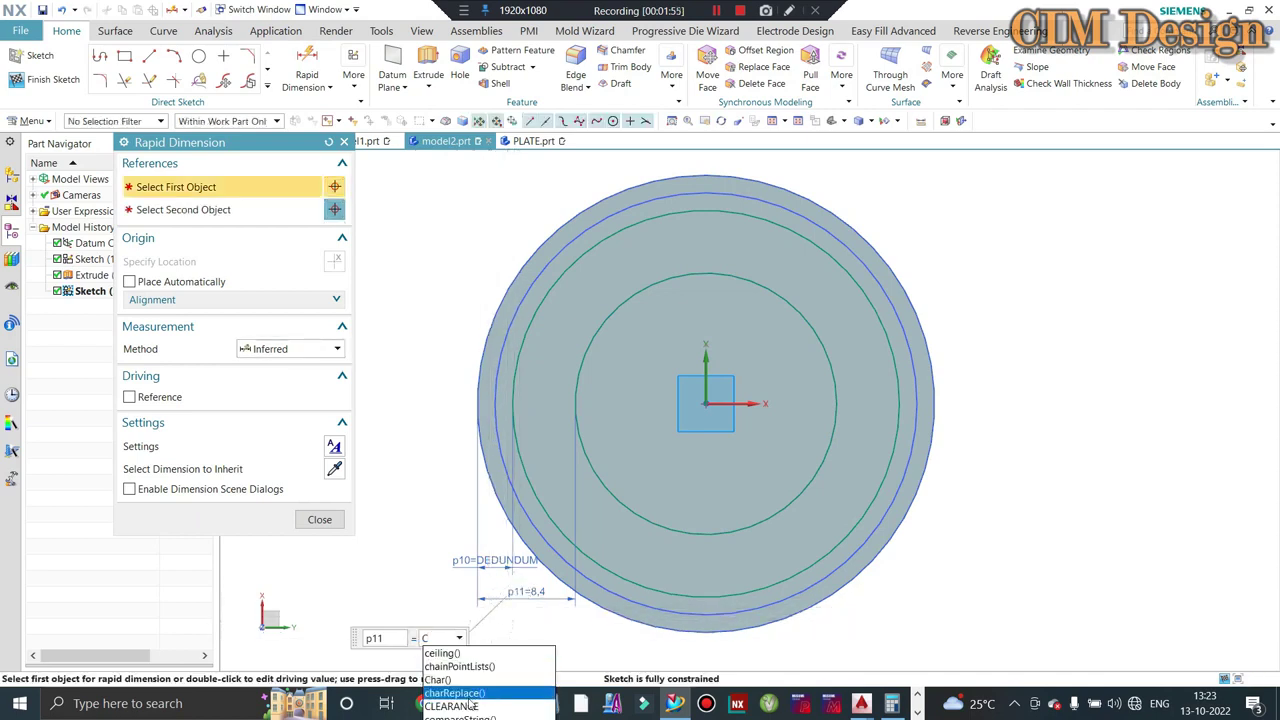
pyautogui.click(465, 707)
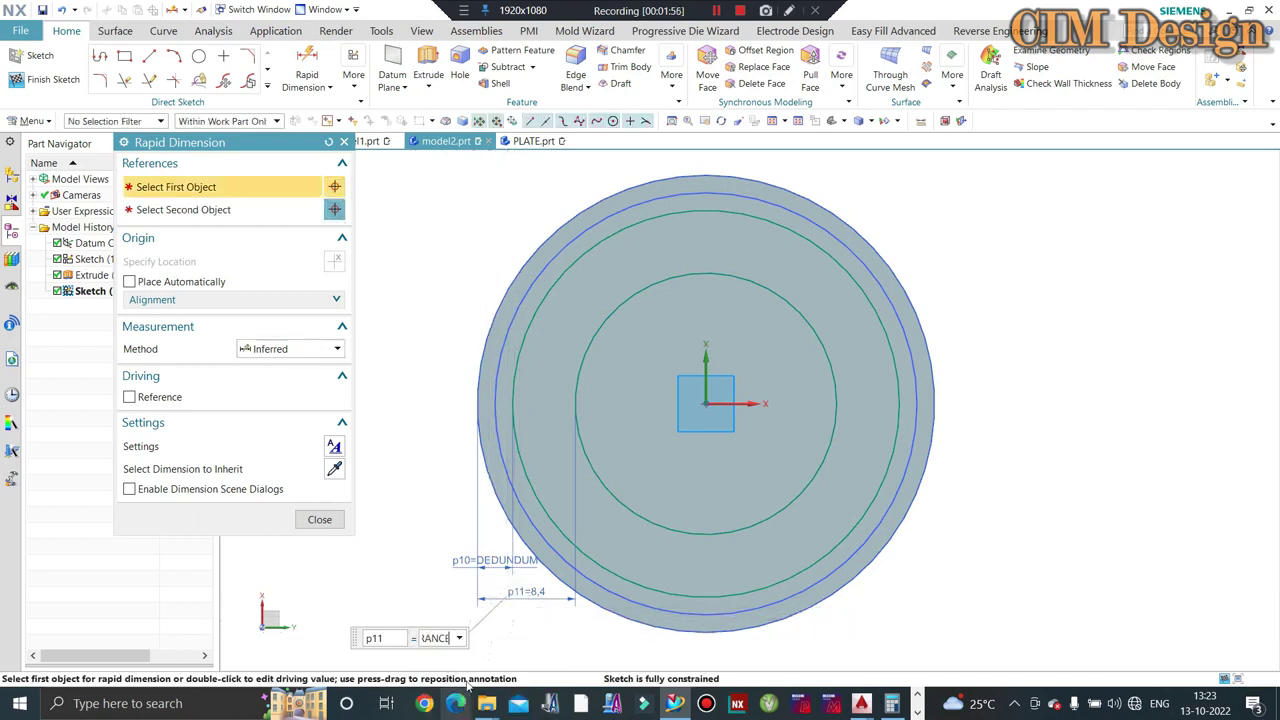
pyautogui.press('Return')
pyautogui.click(421, 481)
pyautogui.press('Escape')
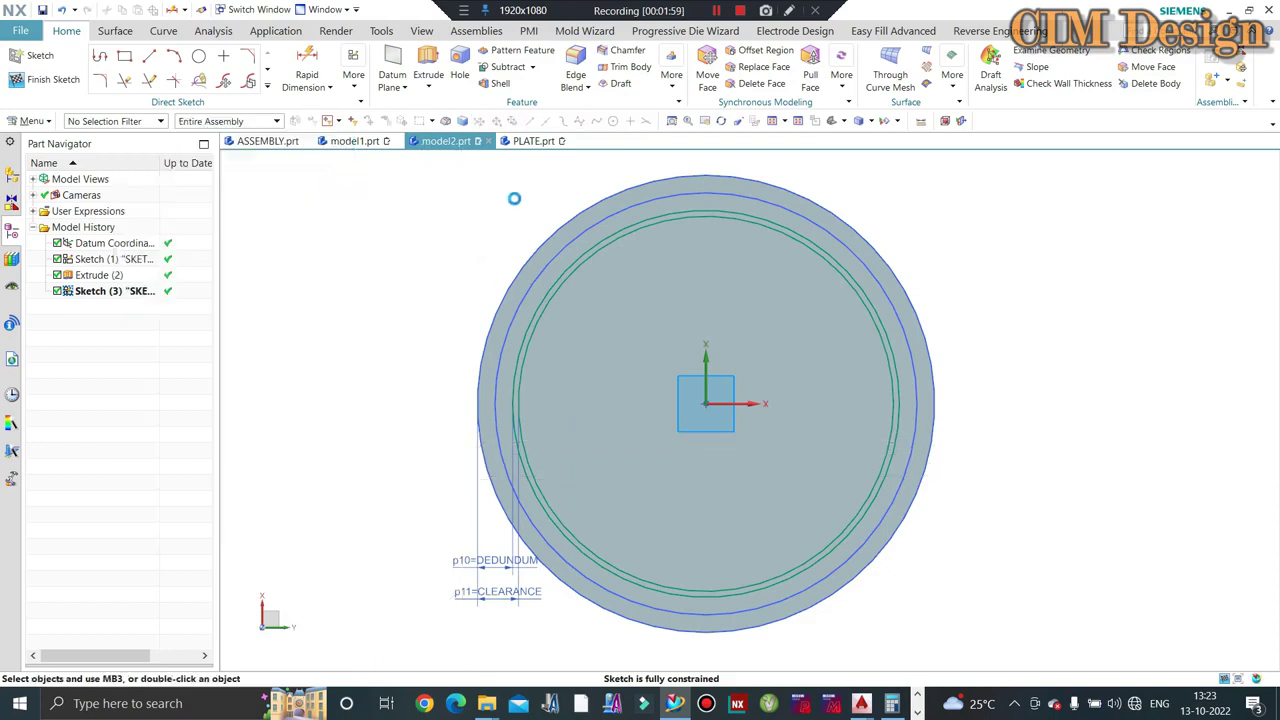
pyautogui.scroll(1, 690, 180)
pyautogui.scroll(2, 666, 178)
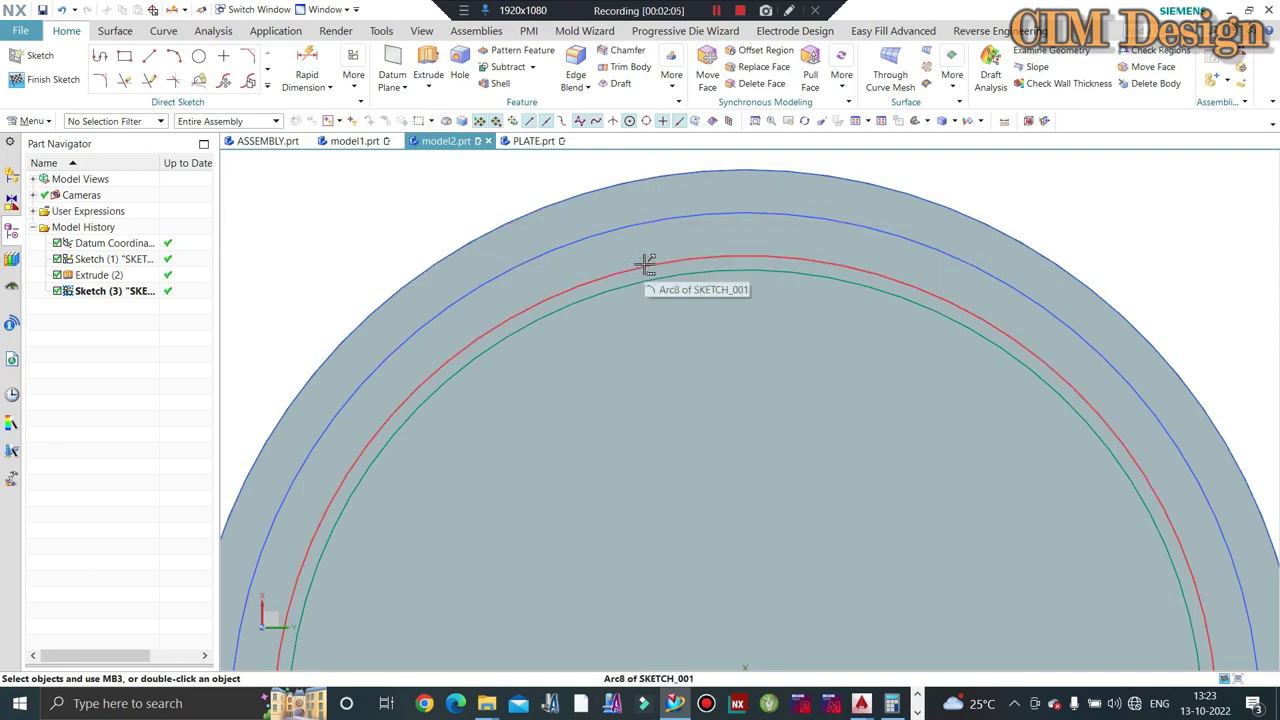
pyautogui.scroll(-3, 643, 255)
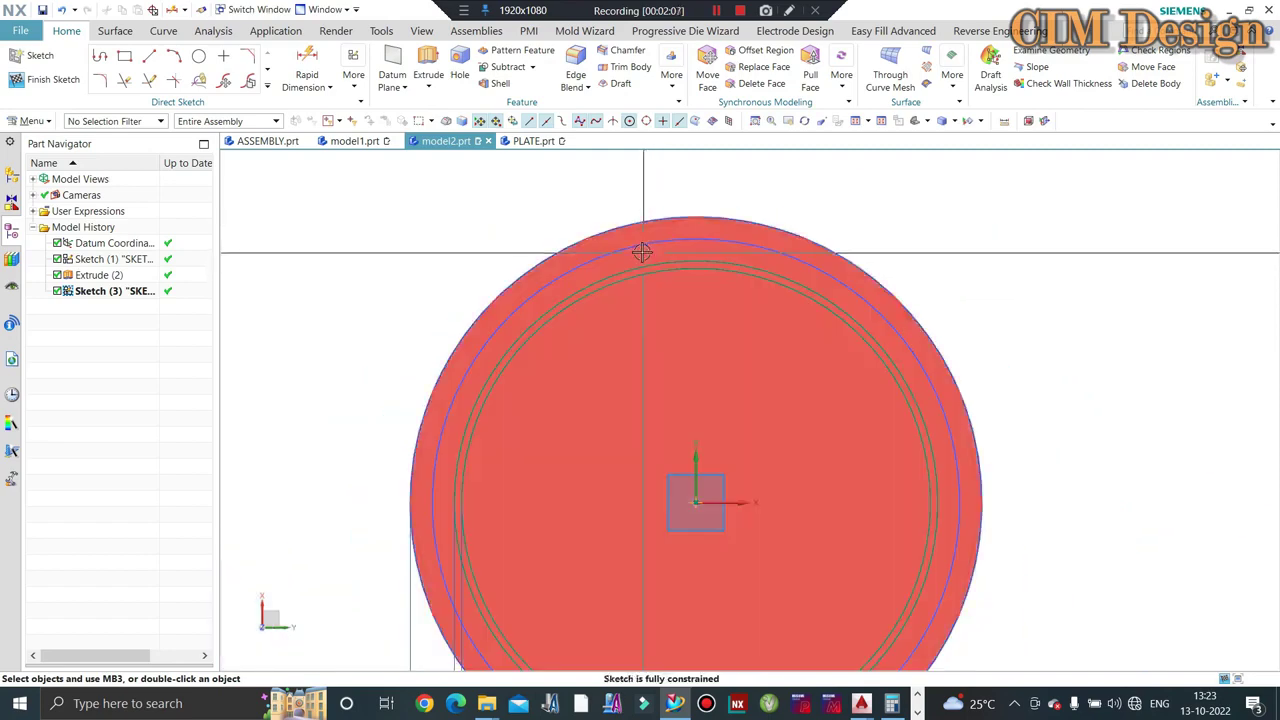
pyautogui.scroll(-1, 686, 194)
pyautogui.scroll(1, 674, 357)
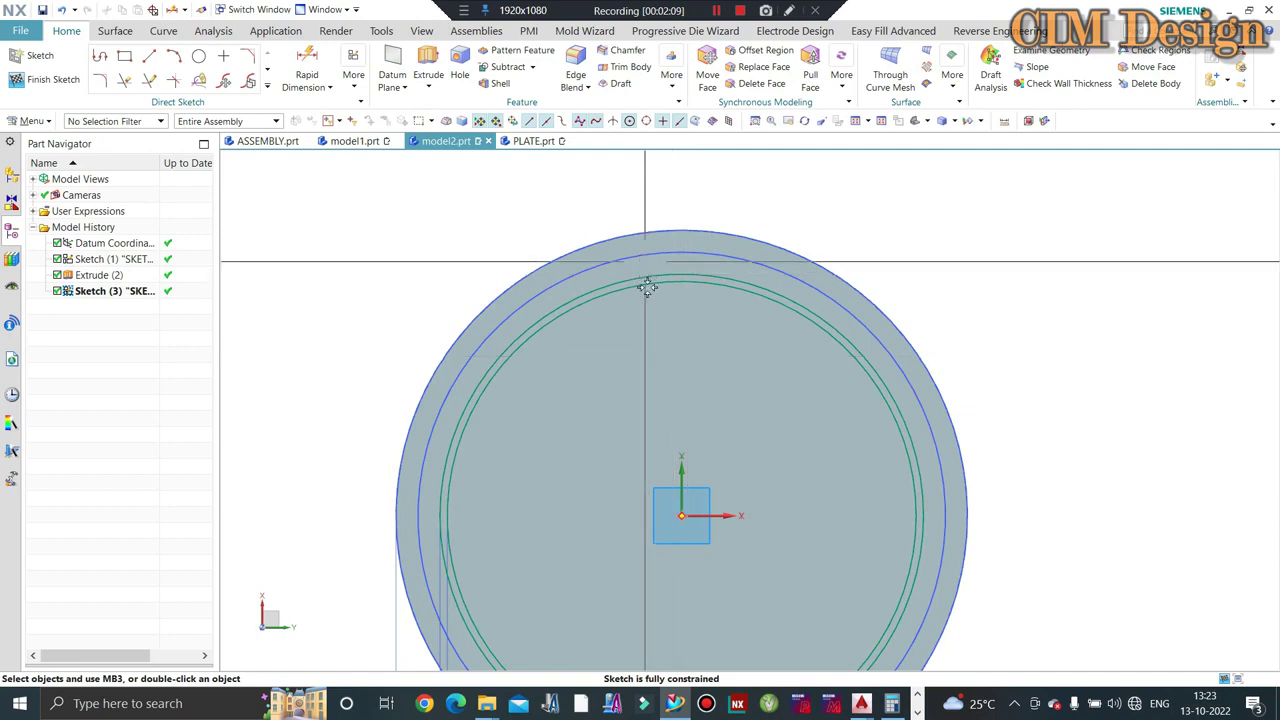
pyautogui.scroll(1, 647, 288)
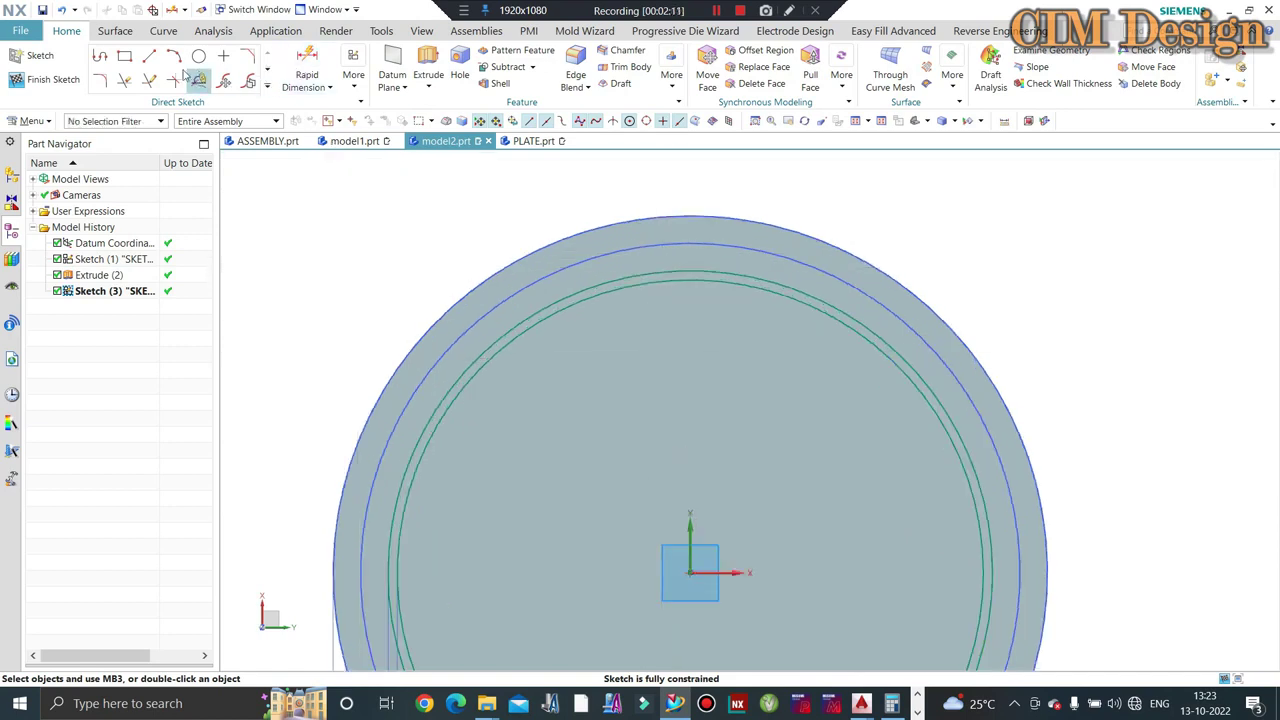
# Step: Draw a vertical line and an inclined line from the origin past the blank's outer edge
pyautogui.click(149, 58)
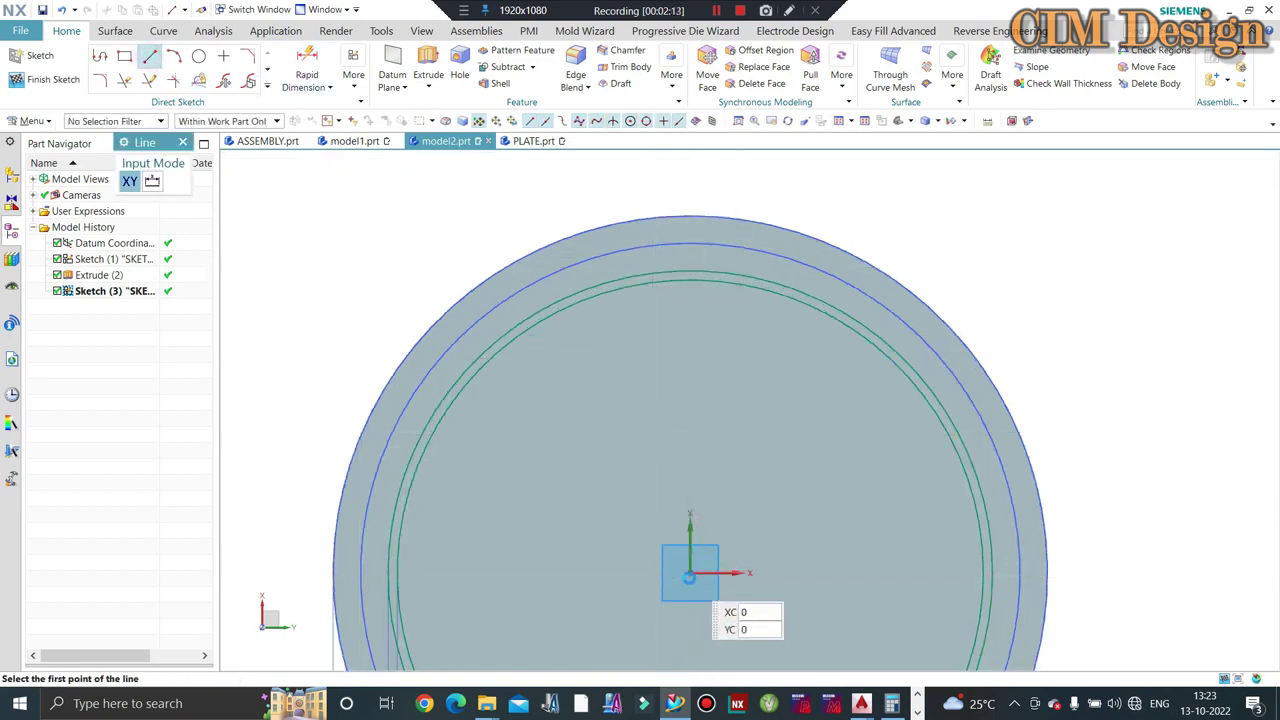
pyautogui.click(689, 575)
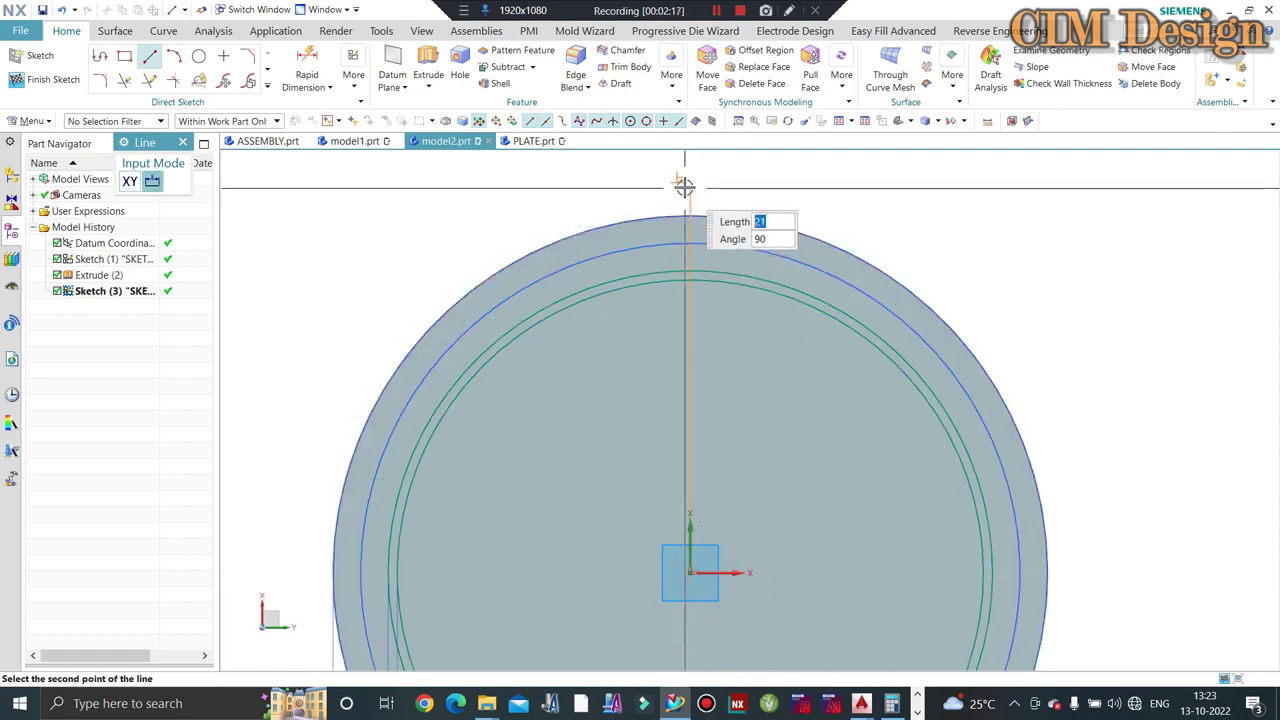
pyautogui.click(687, 186)
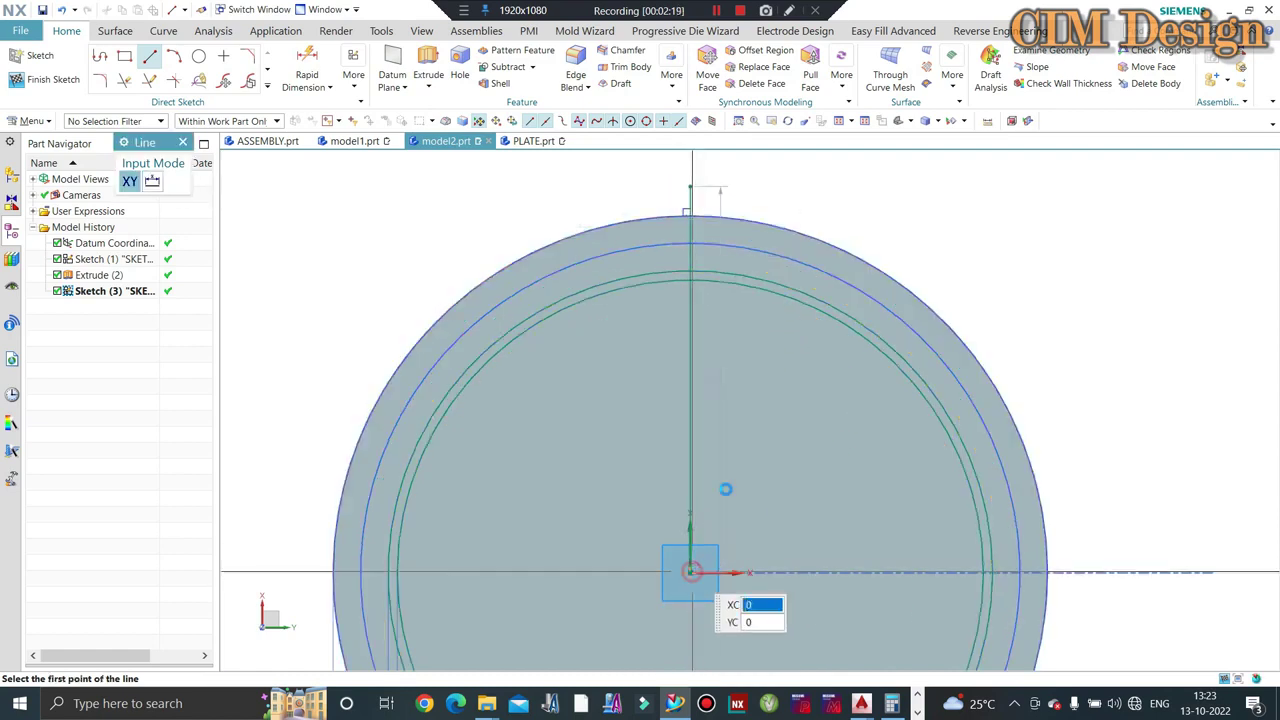
pyautogui.click(690, 573)
pyautogui.click(843, 211)
pyautogui.press('Escape')
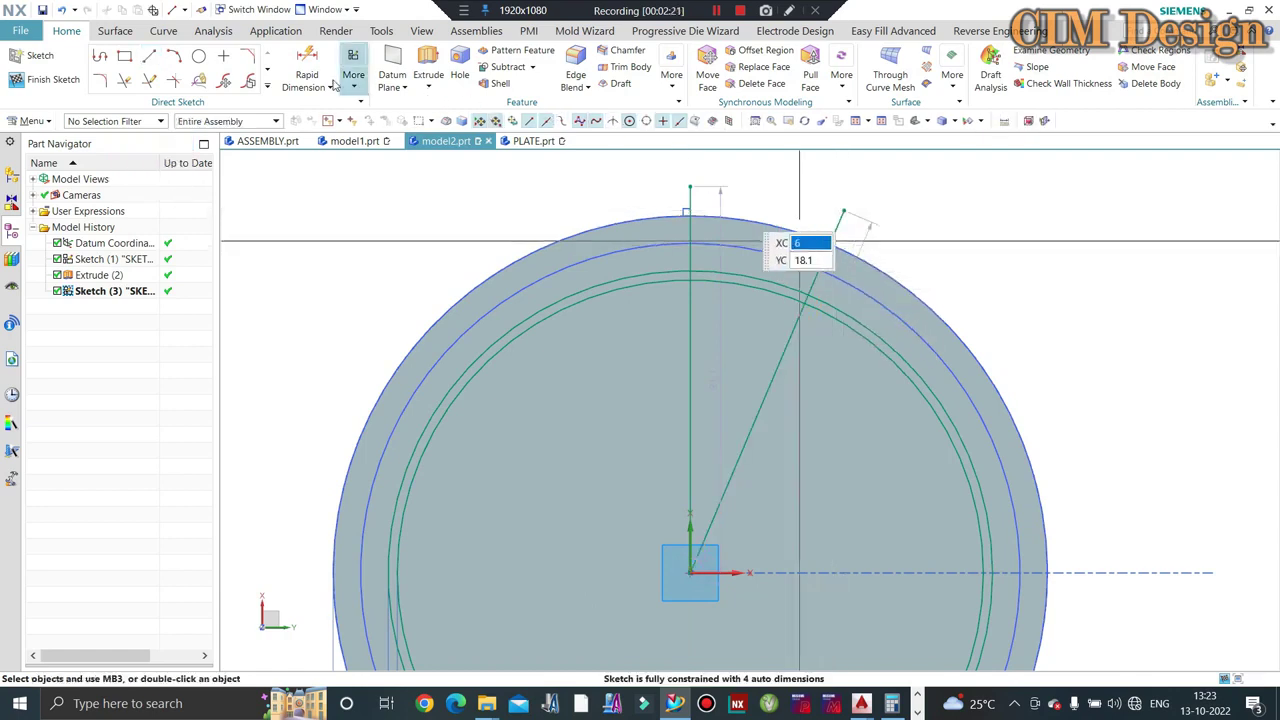
pyautogui.click(268, 88)
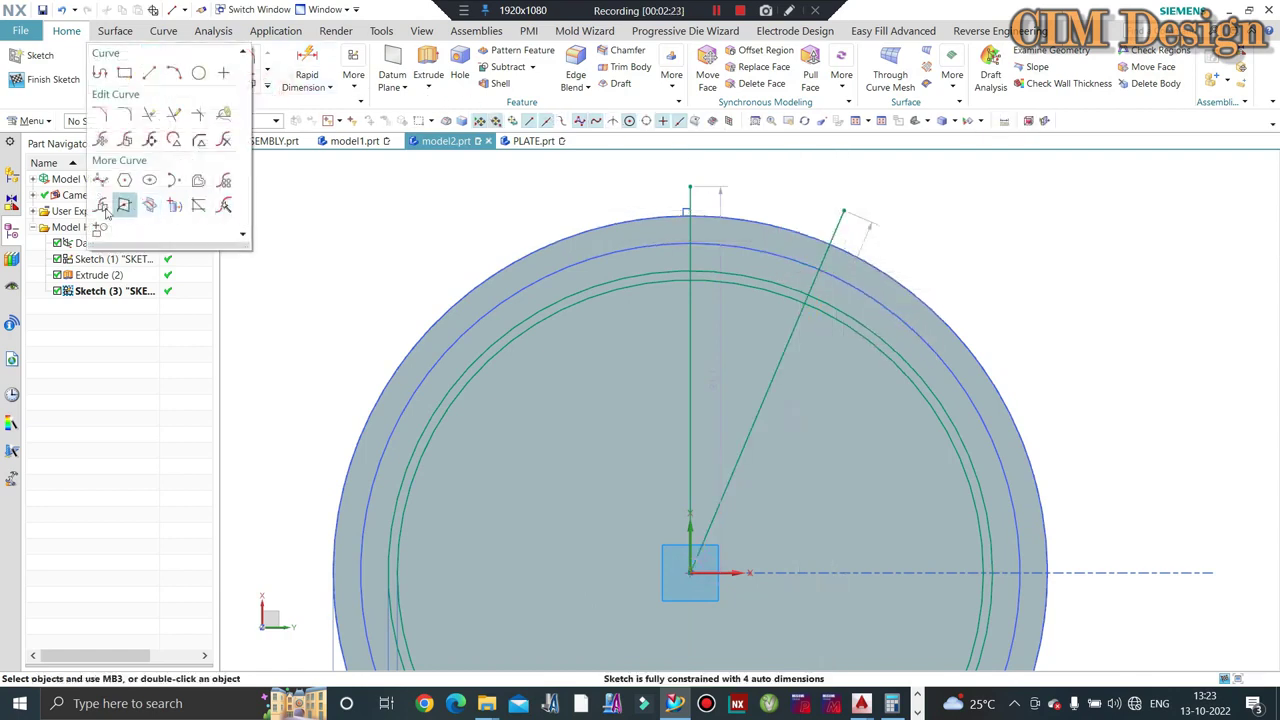
# Step: Project the blank's outer circular edge into the sketch using the Single Curve filter
pyautogui.click(174, 205)
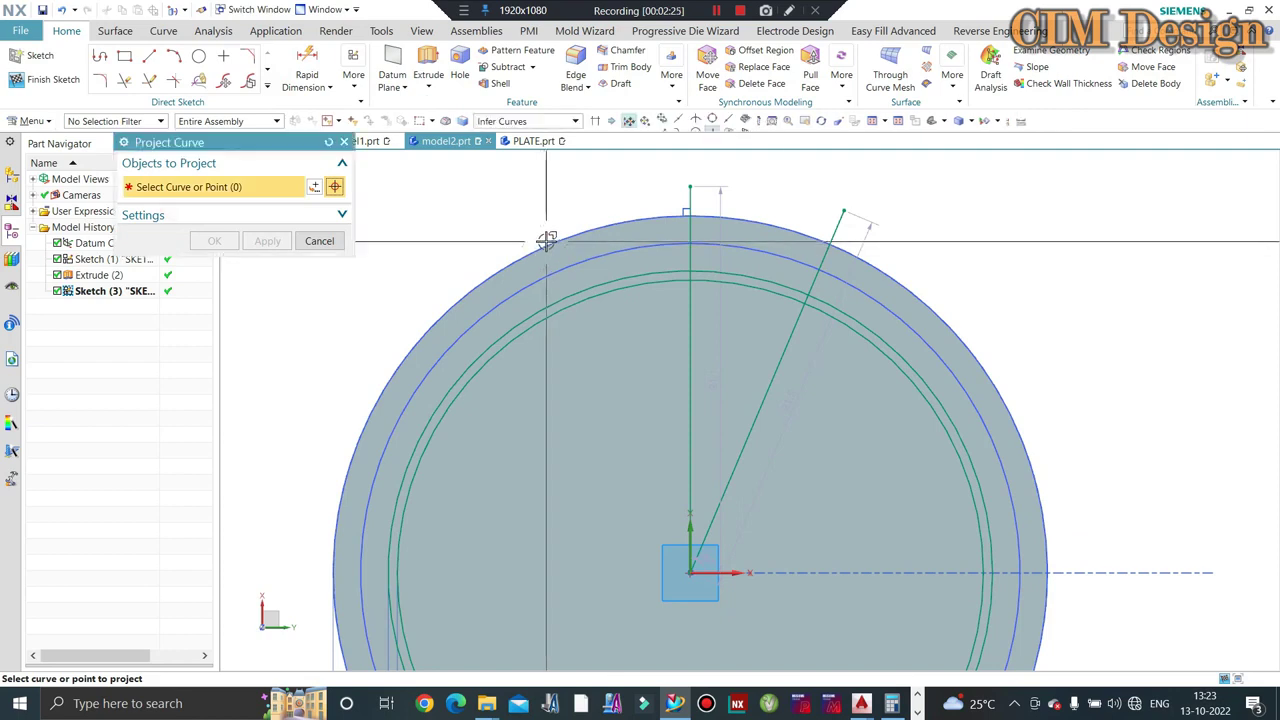
pyautogui.click(546, 242)
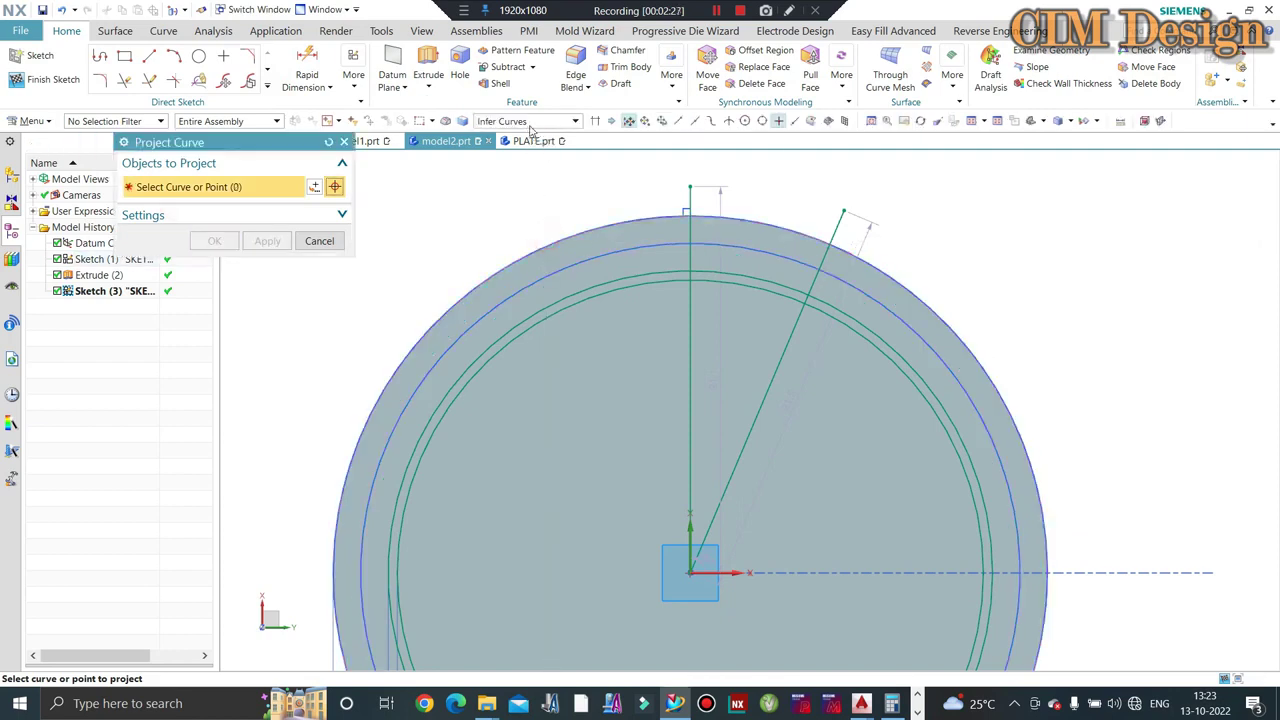
pyautogui.click(527, 121)
pyautogui.click(500, 157)
pyautogui.click(548, 248)
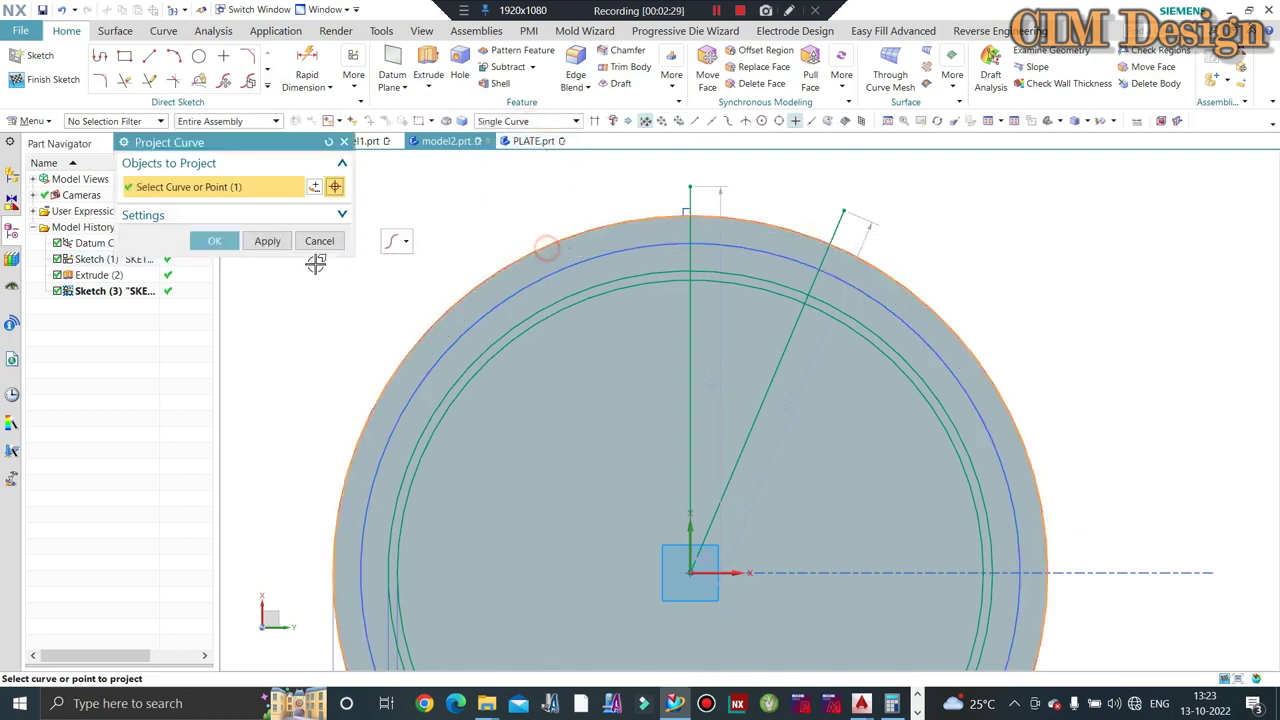
pyautogui.click(212, 241)
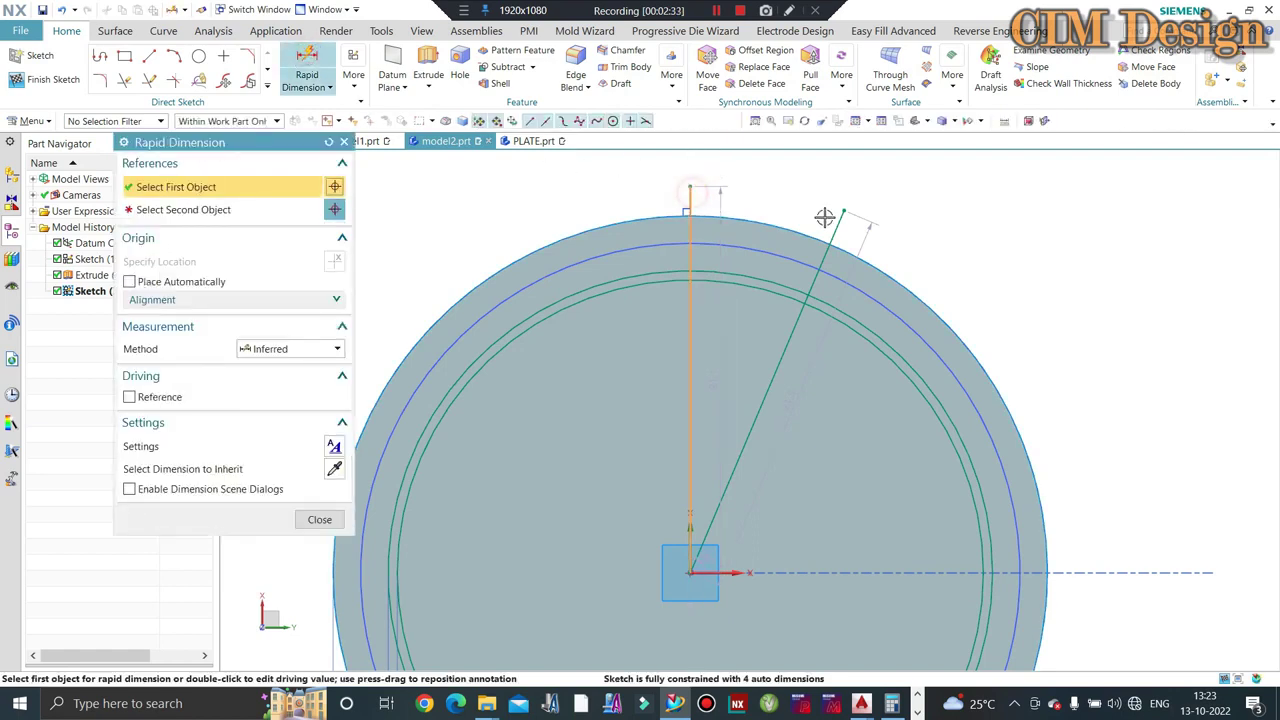
# Step: Try dimensioning the two lines and cancel the unwanted distance dimension
pyautogui.click(766, 192)
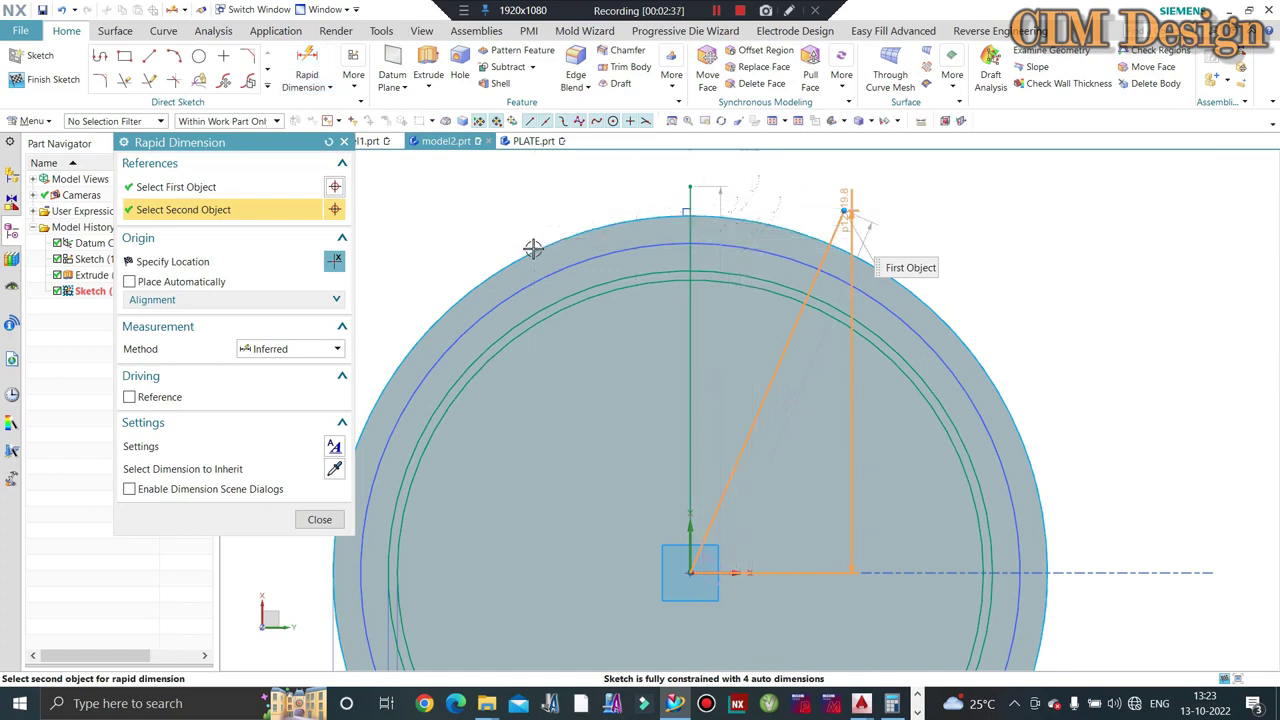
pyautogui.click(316, 68)
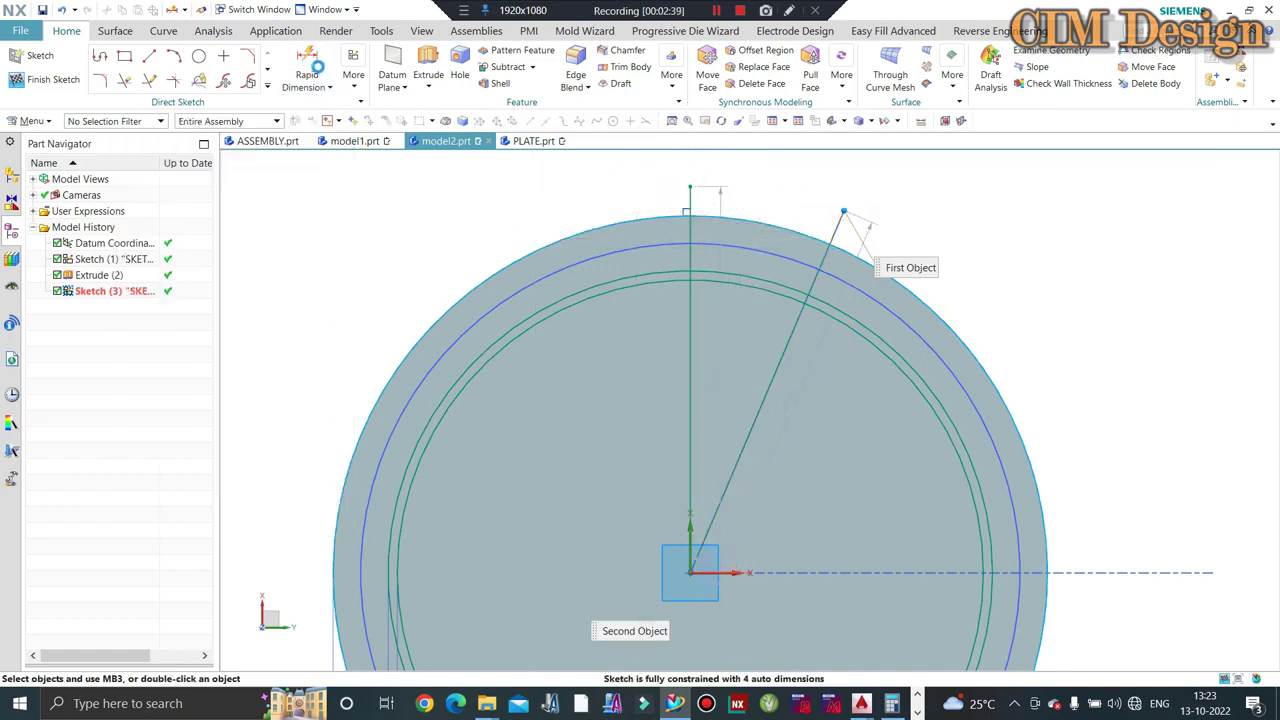
pyautogui.click(307, 68)
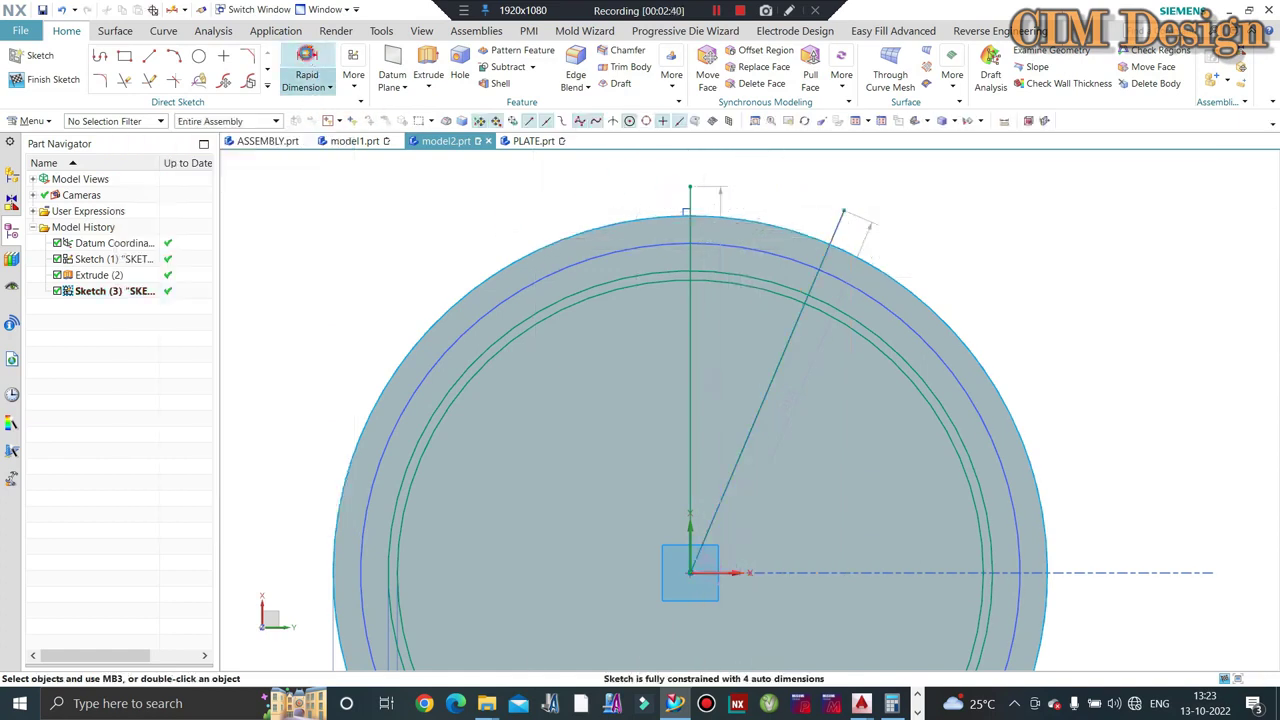
pyautogui.click(690, 197)
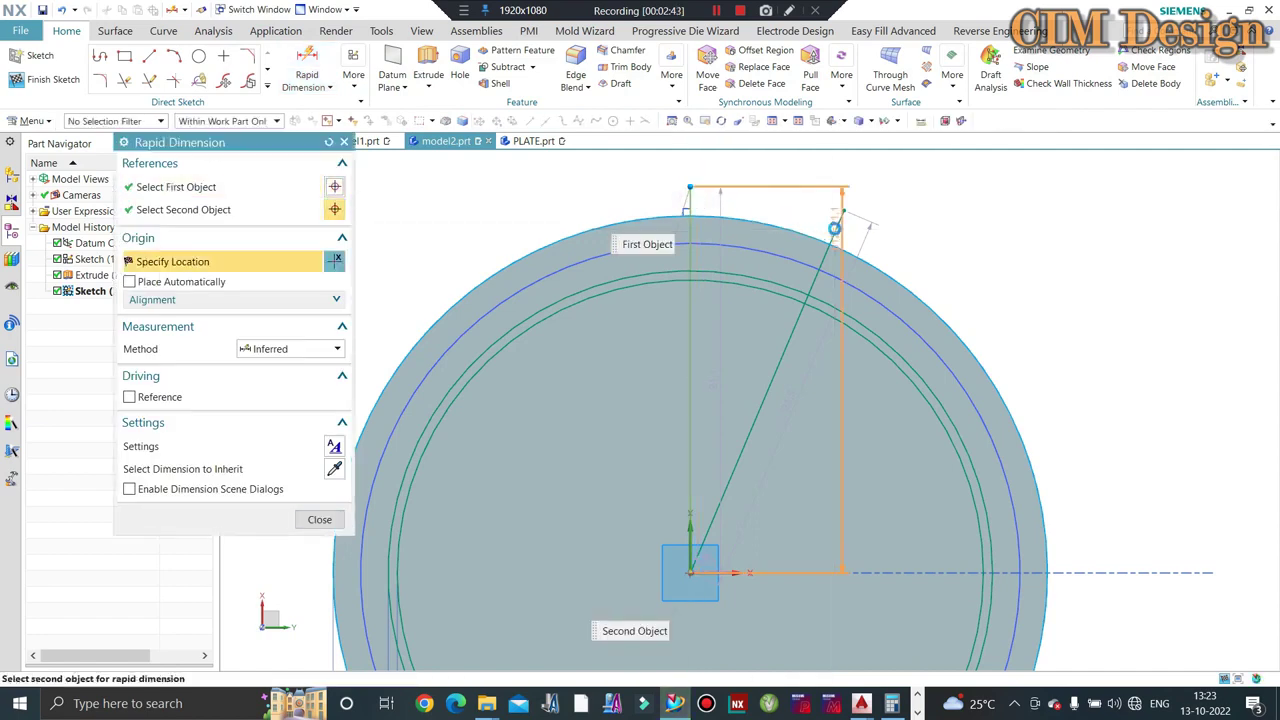
pyautogui.click(832, 225)
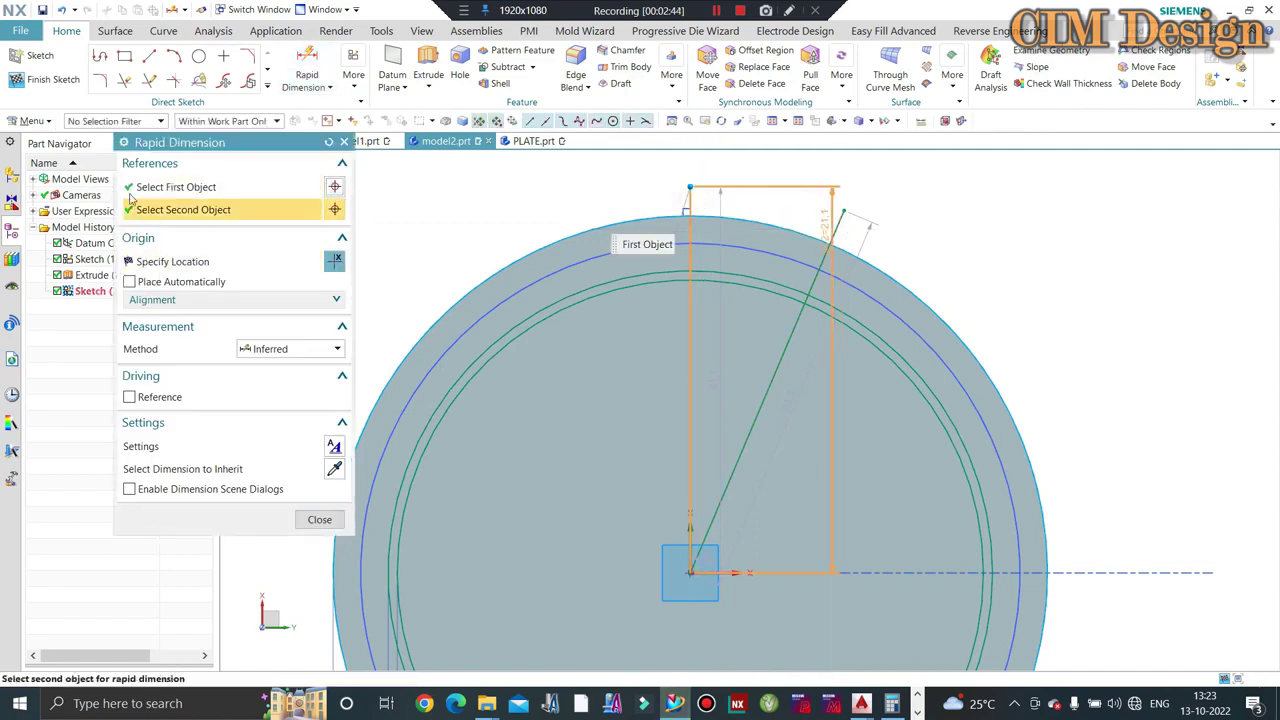
pyautogui.click(843, 212)
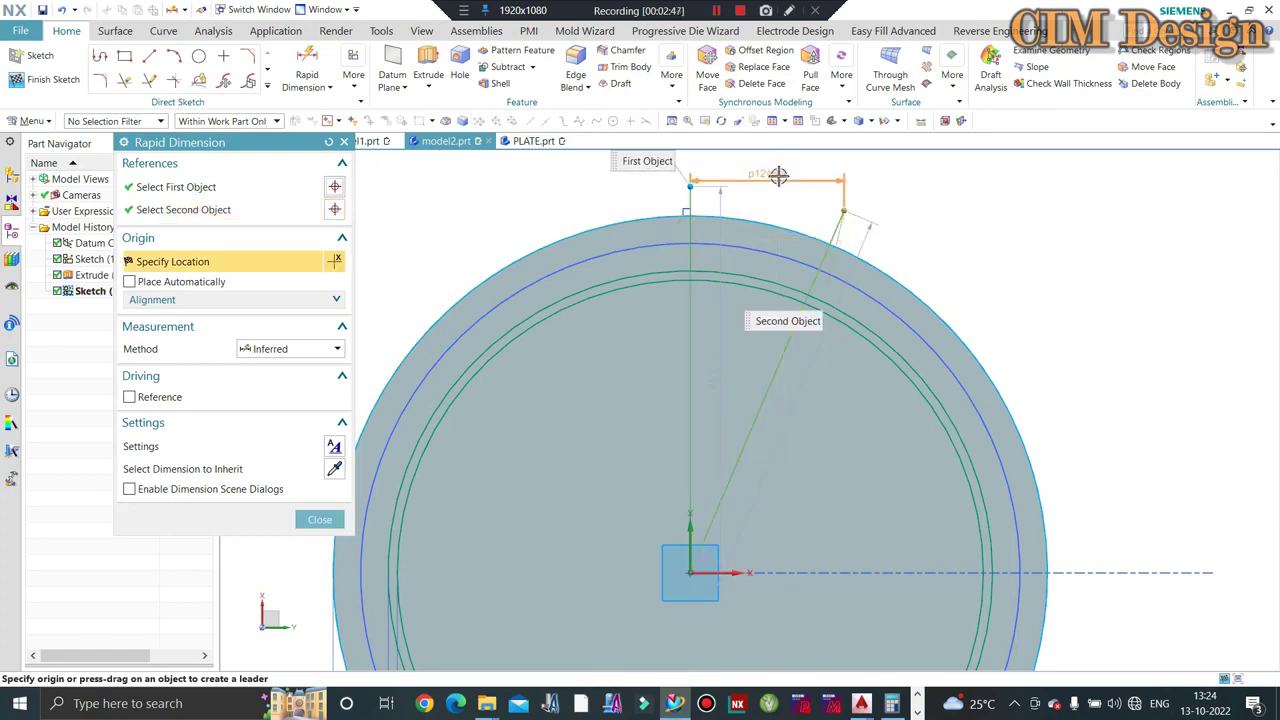
pyautogui.press('Escape')
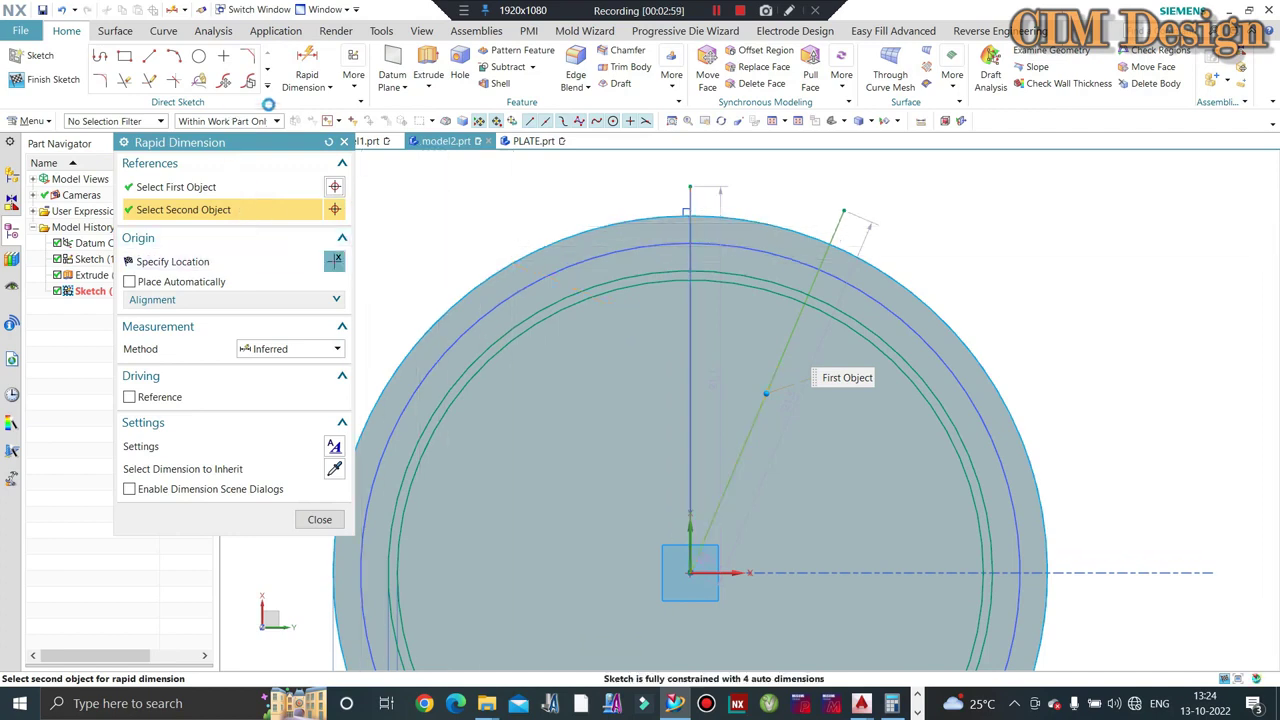
# Step: Add angular dimension p12 between the vertical and inclined lines as 360/24 (15°)
pyautogui.click(316, 88)
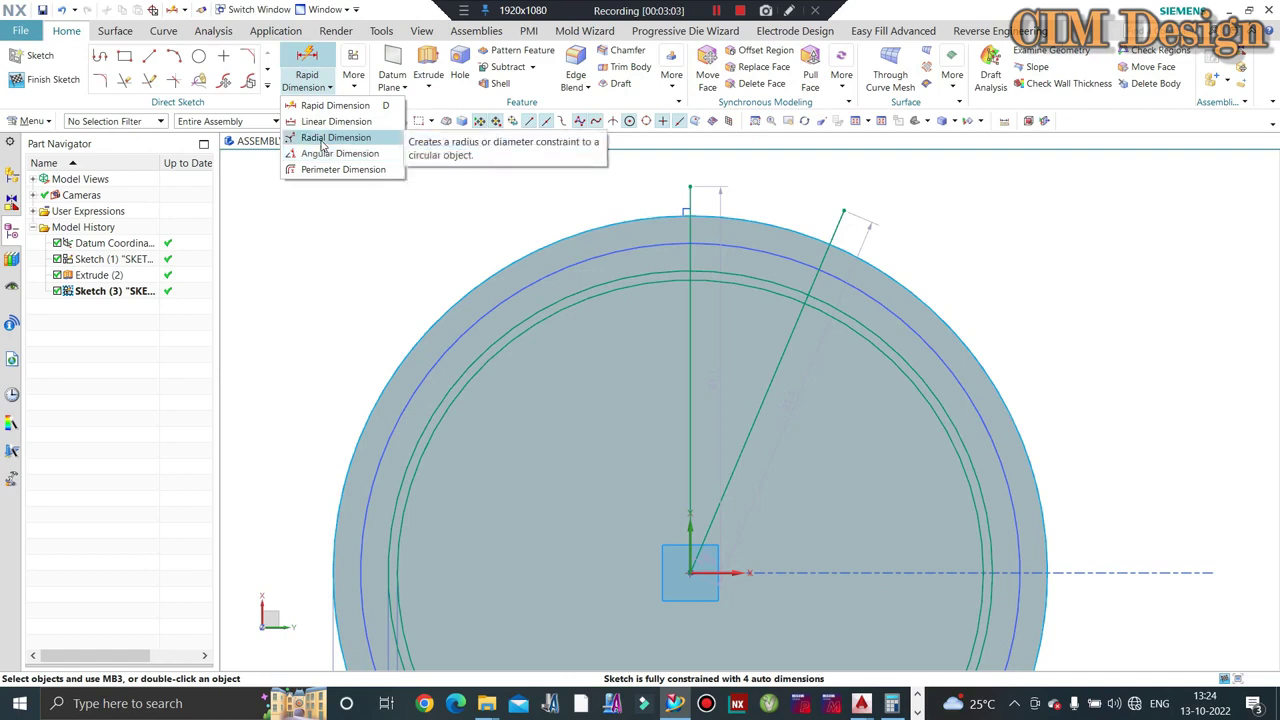
pyautogui.click(310, 62)
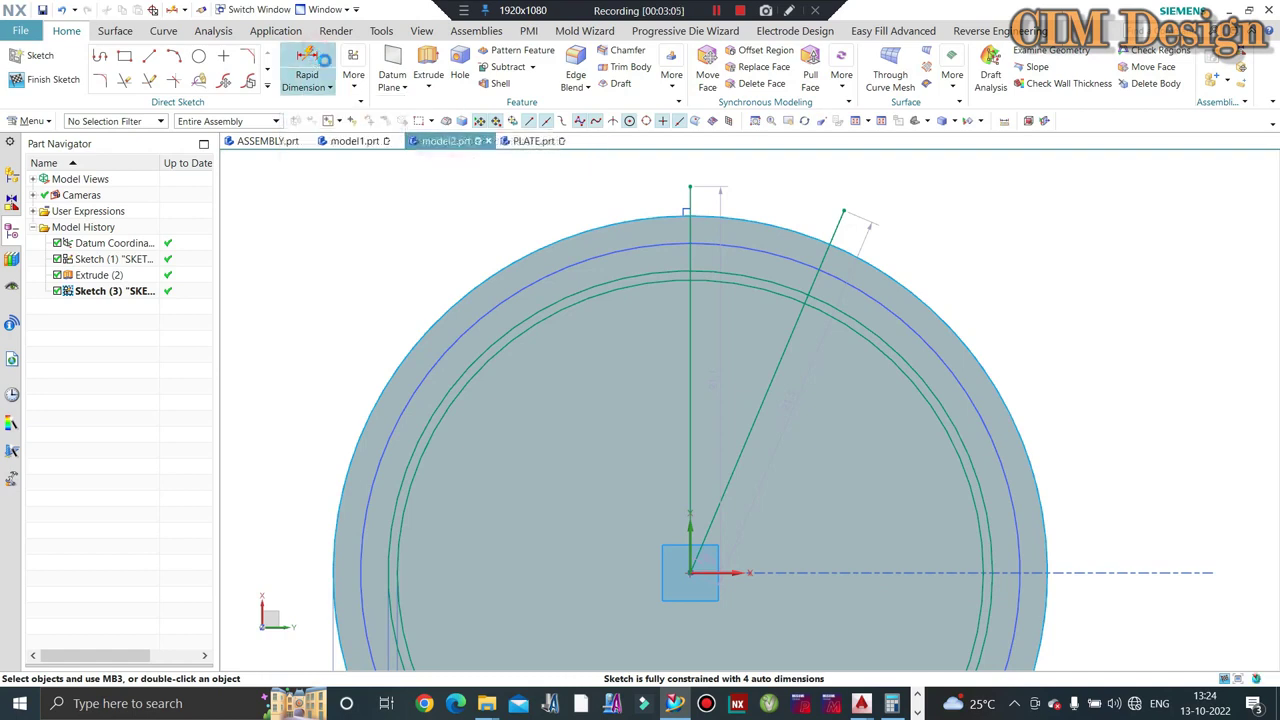
pyautogui.click(686, 321)
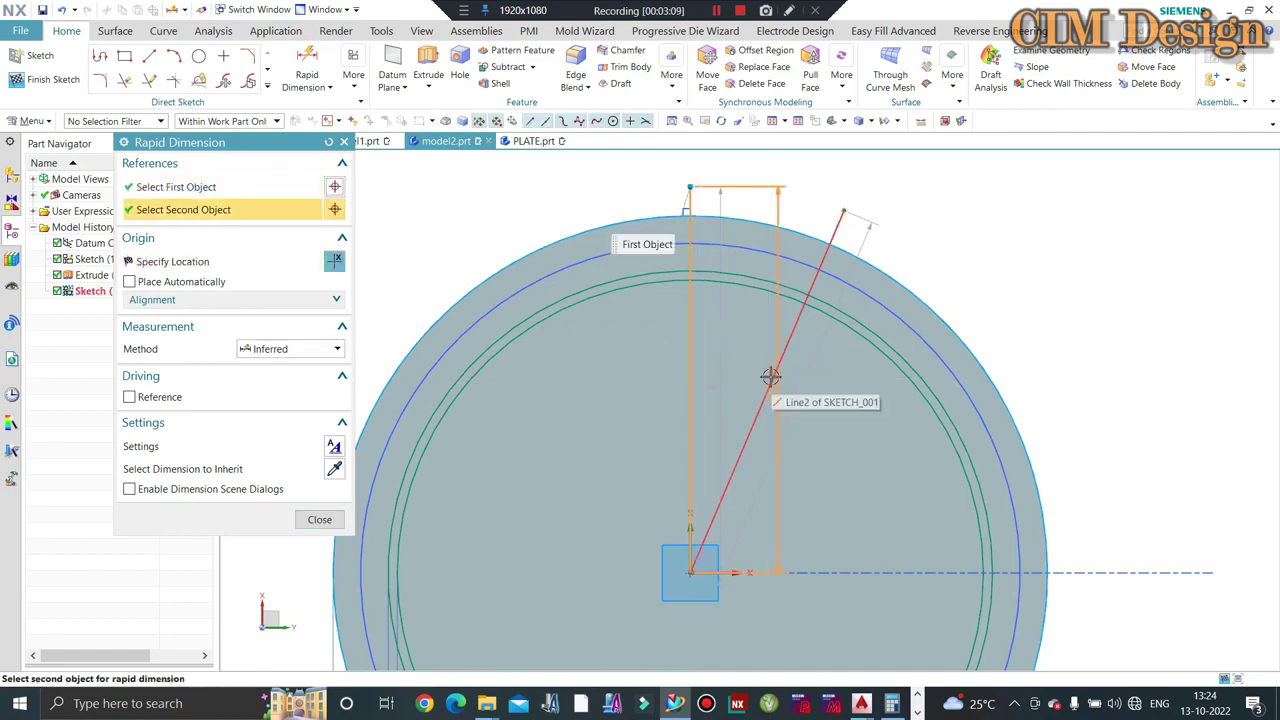
pyautogui.click(772, 250)
pyautogui.write('360/2')
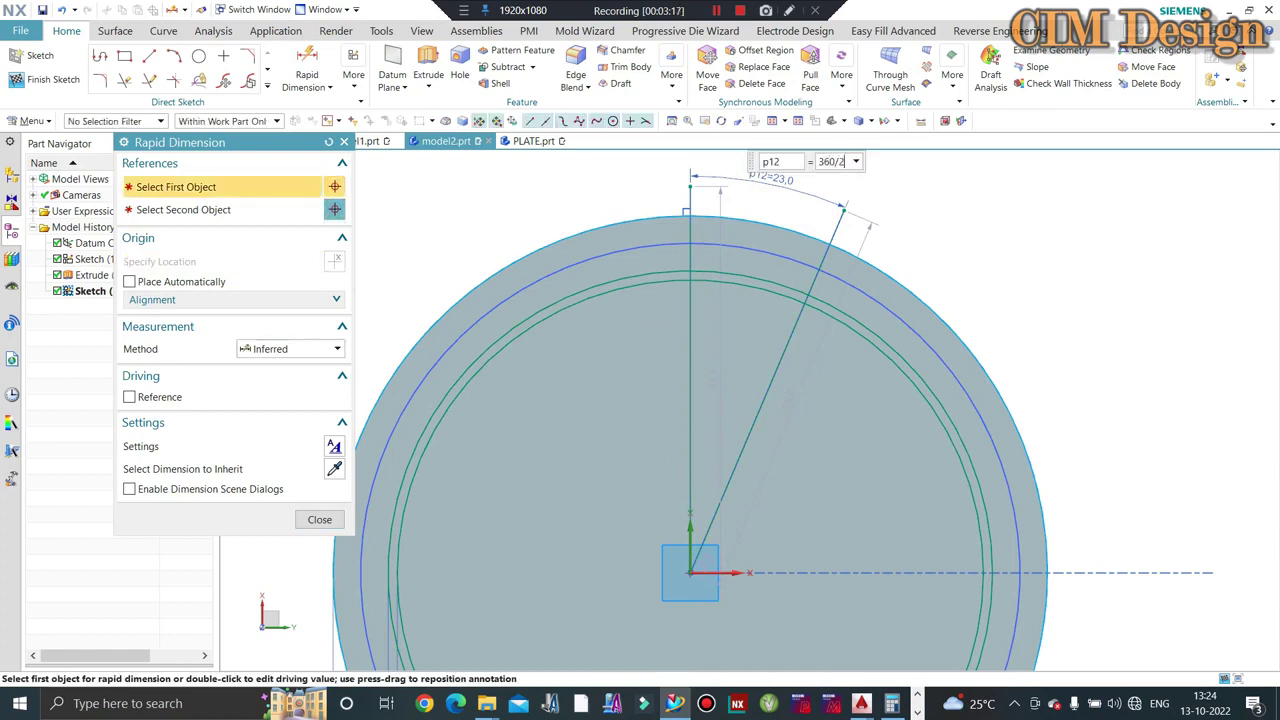
pyautogui.write('4')
pyautogui.press('Return')
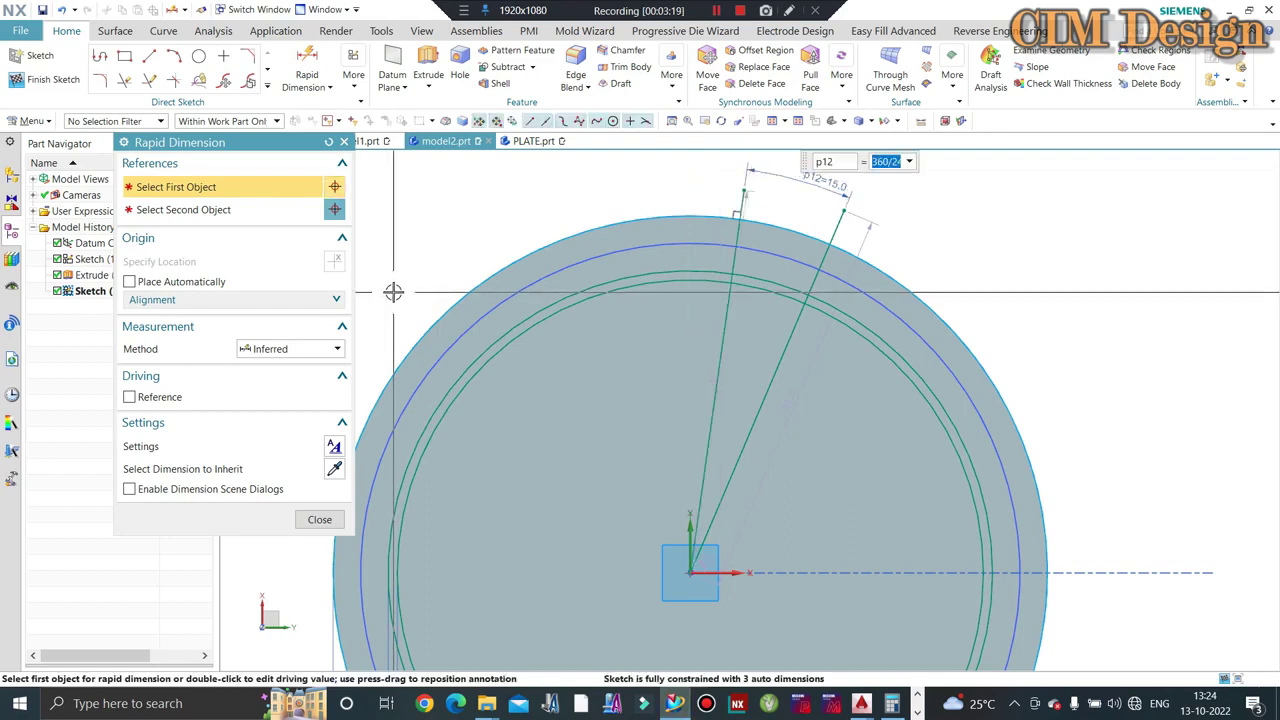
pyautogui.press('Escape')
# Step: Constrain the reference line to be vertical
pyautogui.rightClick(725, 316)
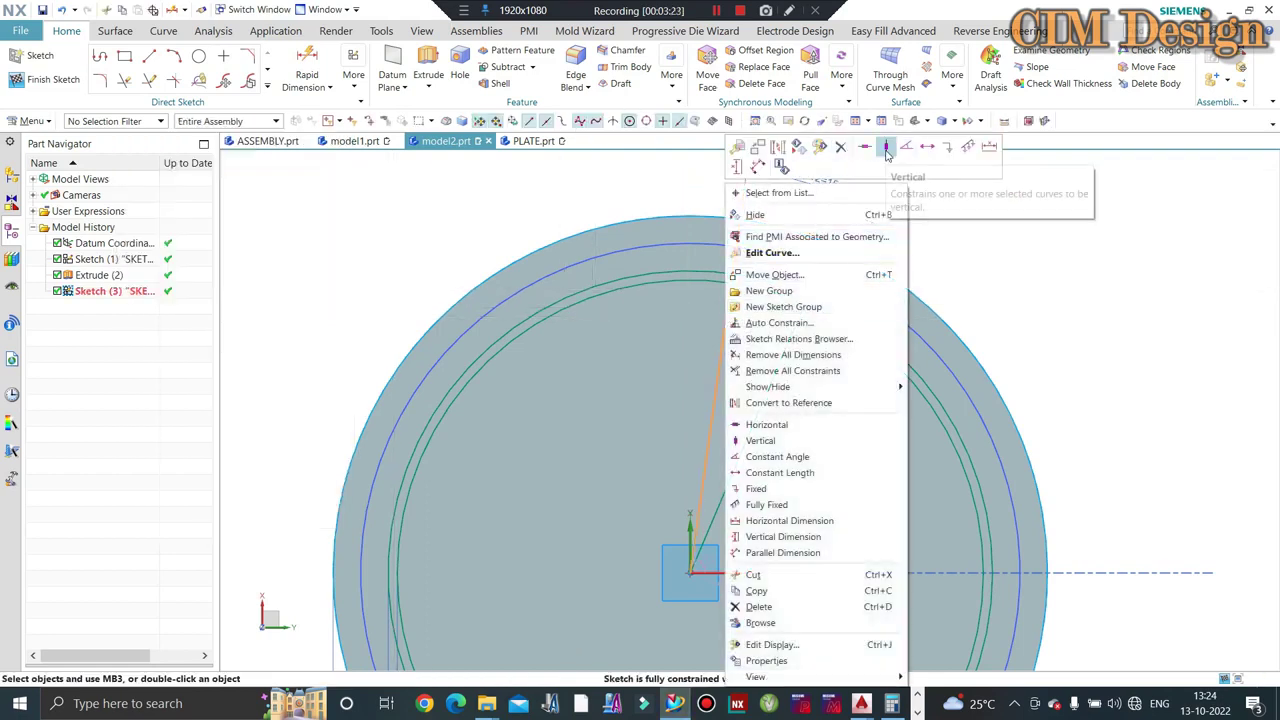
pyautogui.click(885, 150)
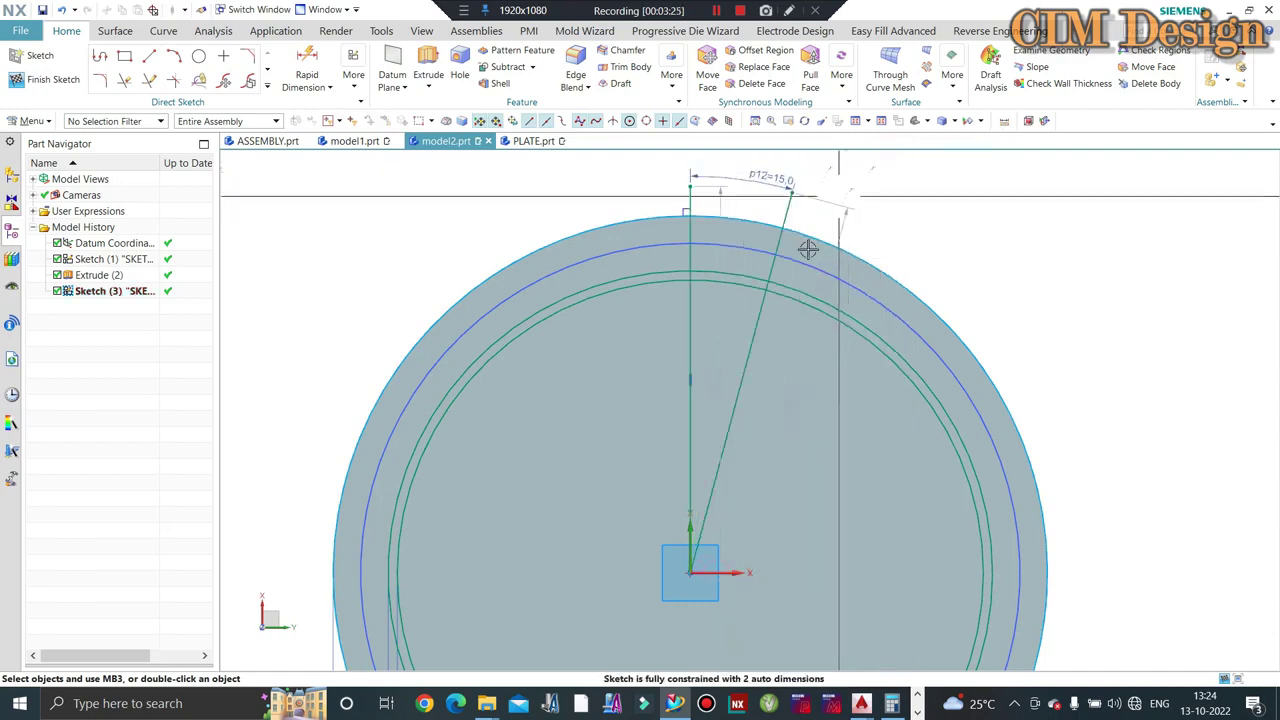
pyautogui.scroll(2, 757, 191)
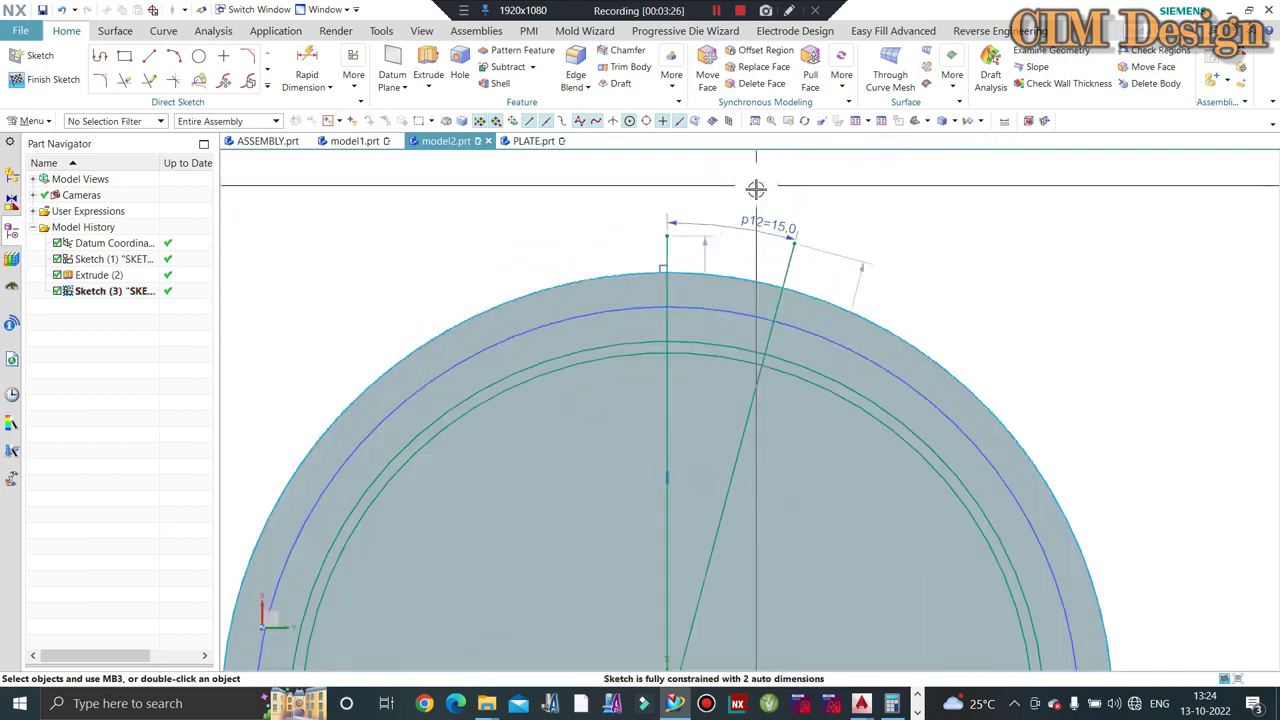
pyautogui.click(266, 86)
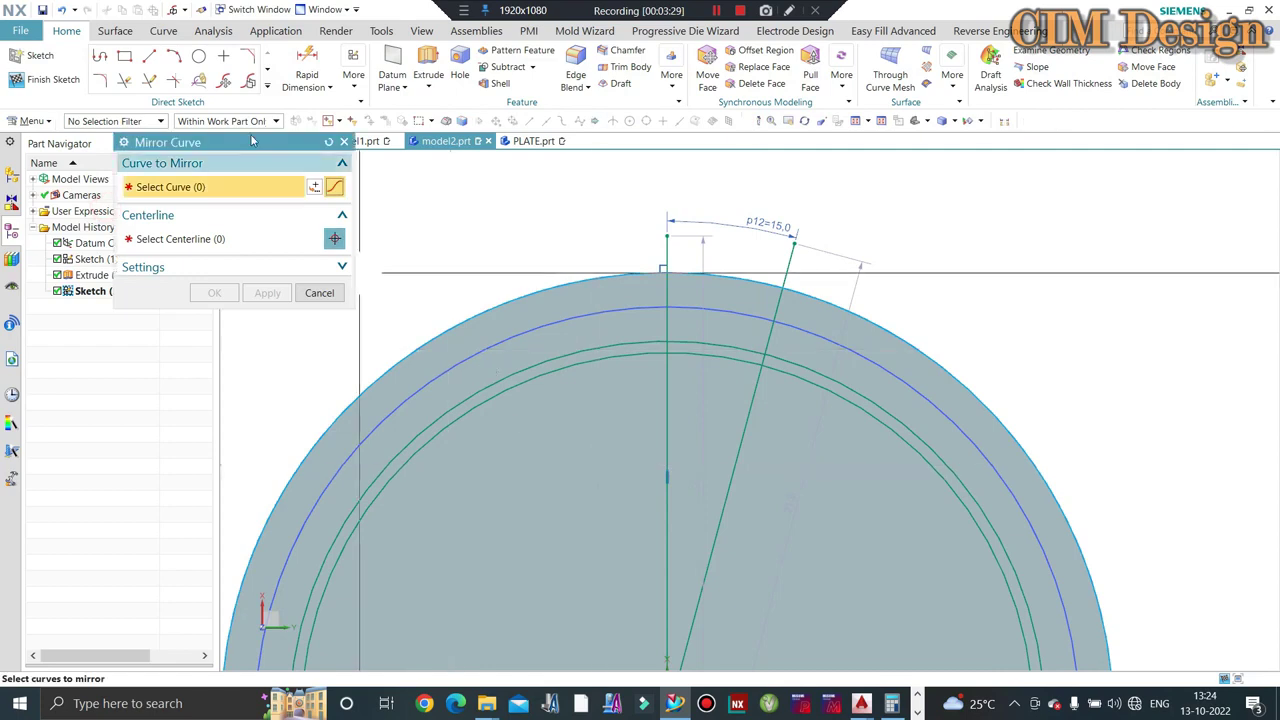
pyautogui.press('Escape')
pyautogui.click(269, 87)
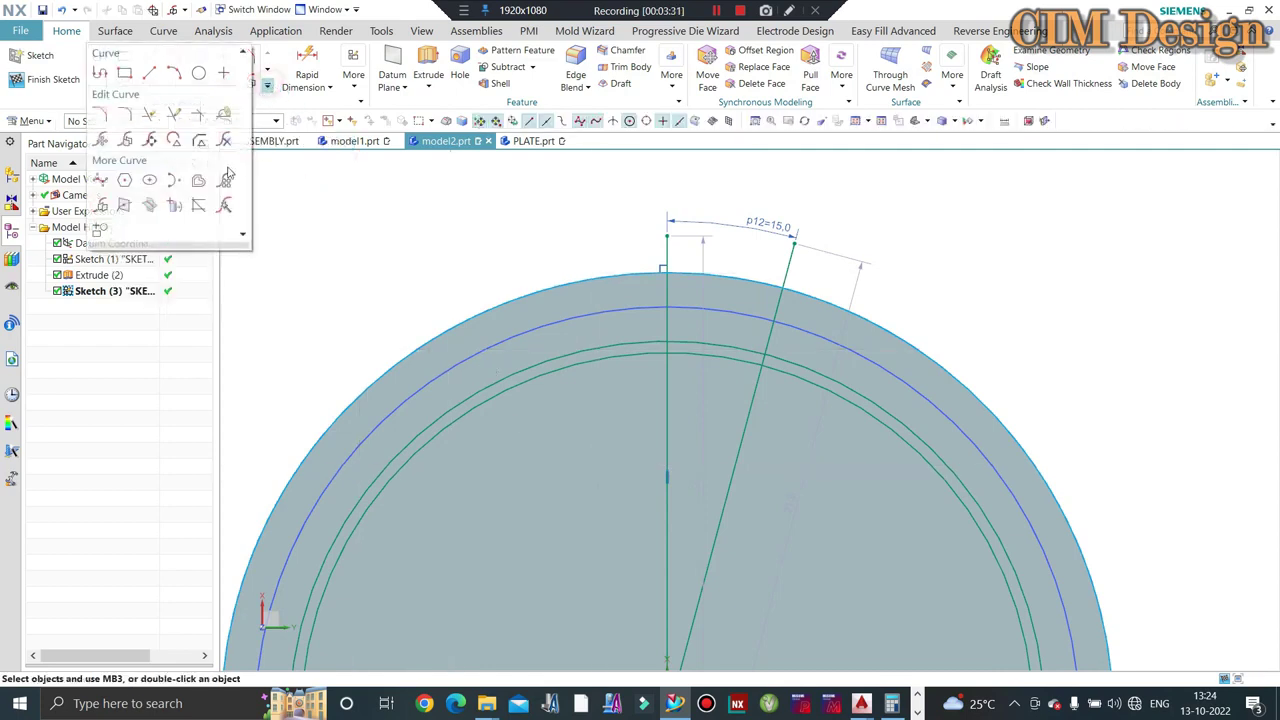
# Step: Draw a bisector line between the vertical and inclined lines
pyautogui.click(199, 205)
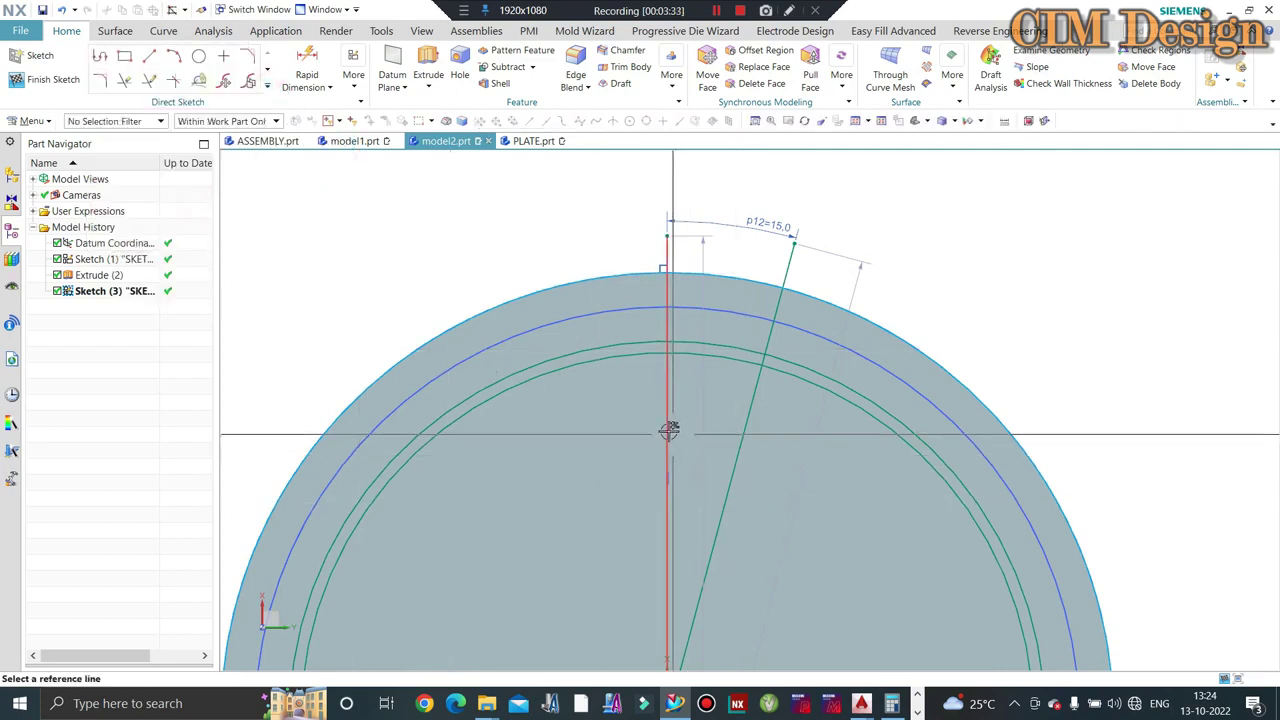
pyautogui.click(667, 428)
pyautogui.click(731, 466)
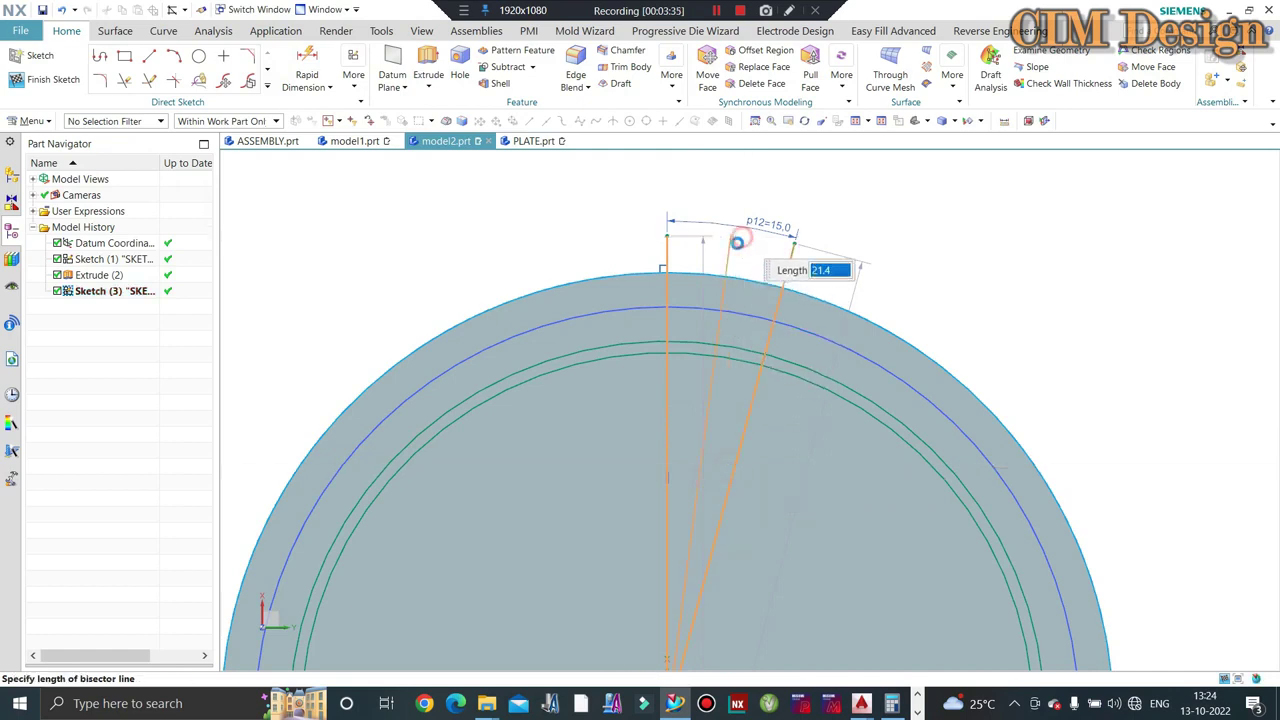
pyautogui.click(737, 242)
pyautogui.press('Escape')
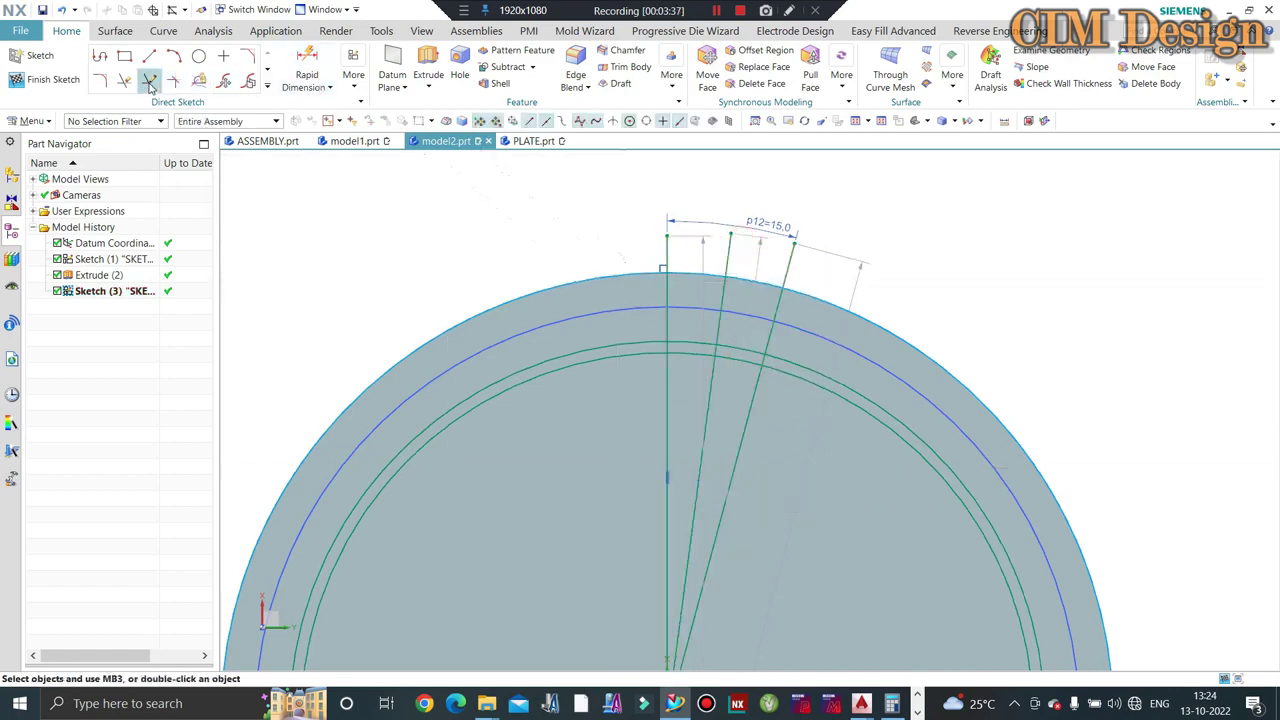
# Step: Quick-trim the line stubs extending beyond the blank's outer circle
pyautogui.click(665, 245)
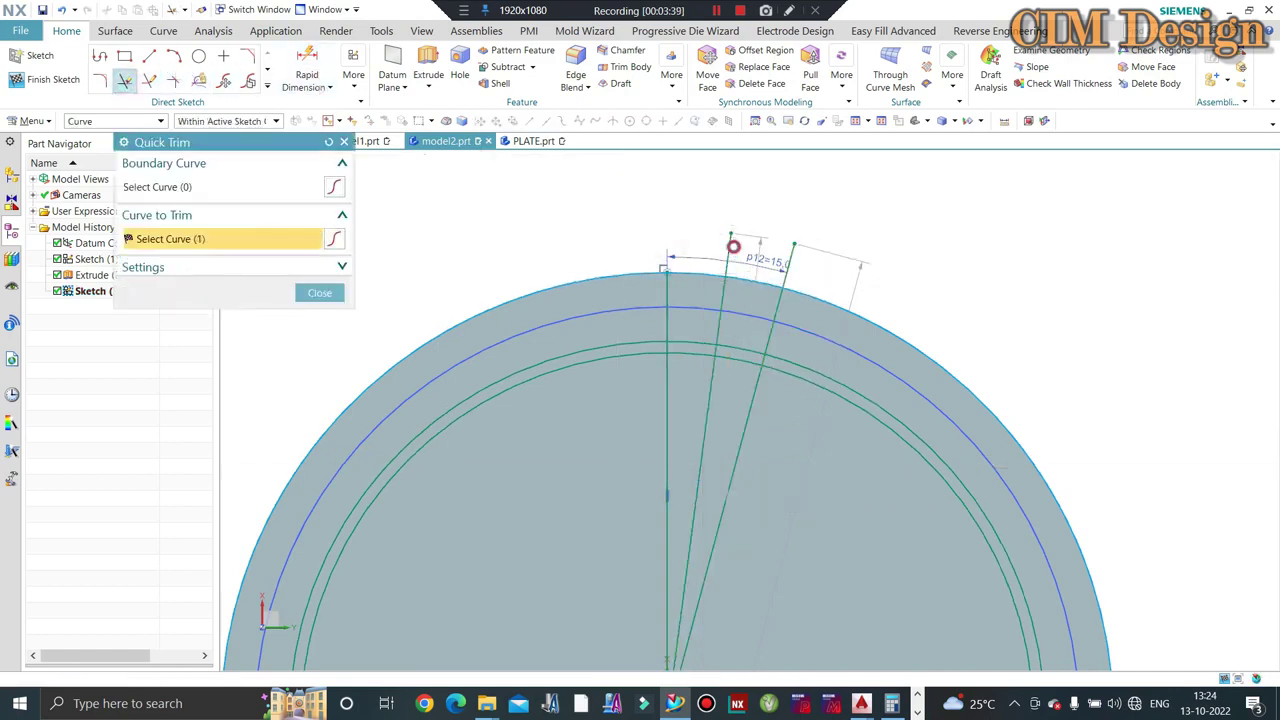
pyautogui.click(731, 250)
pyautogui.click(795, 252)
pyautogui.press('Escape')
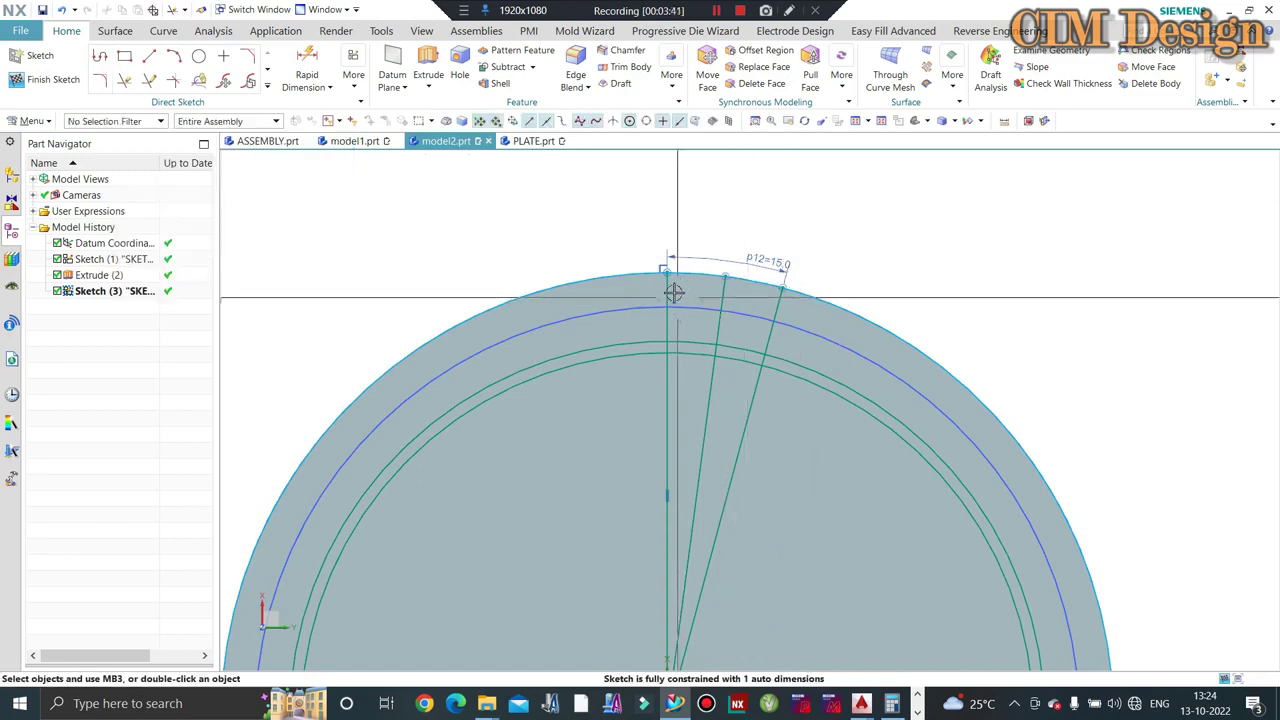
# Step: Convert the vertical, middle and right slanted lines to reference lines
pyautogui.rightClick(669, 288)
pyautogui.click(727, 181)
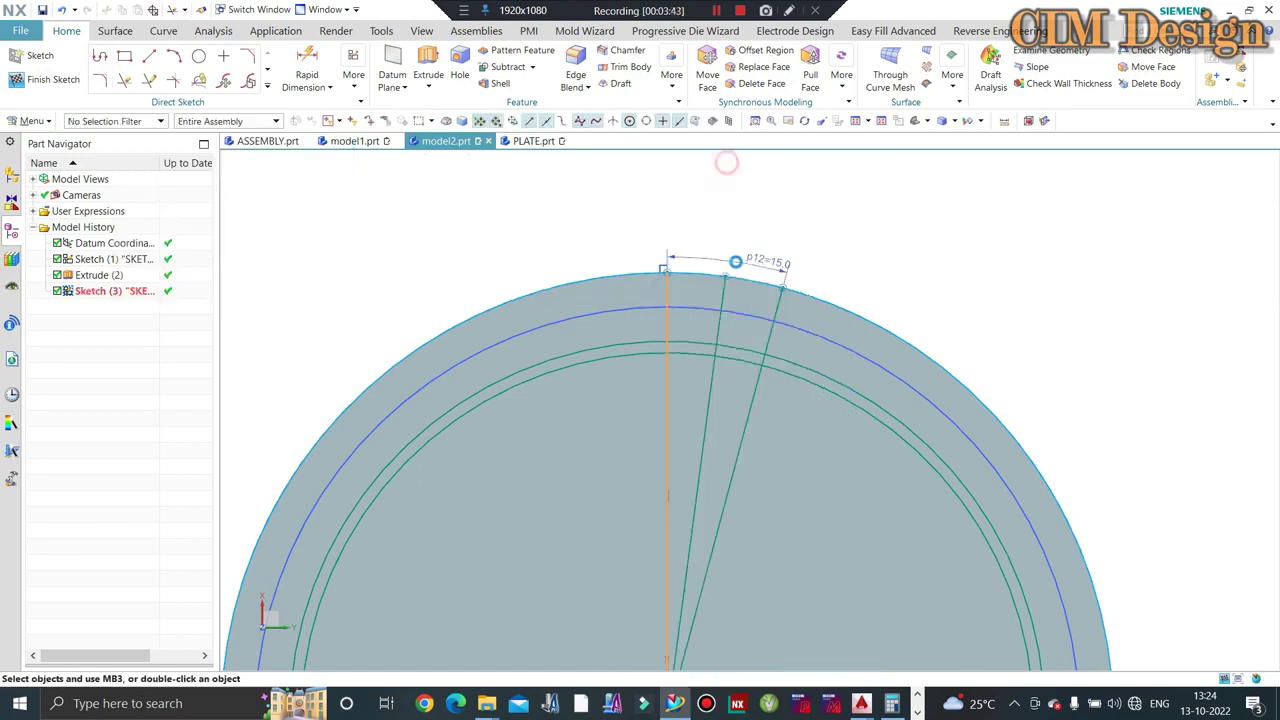
pyautogui.rightClick(724, 290)
pyautogui.click(765, 156)
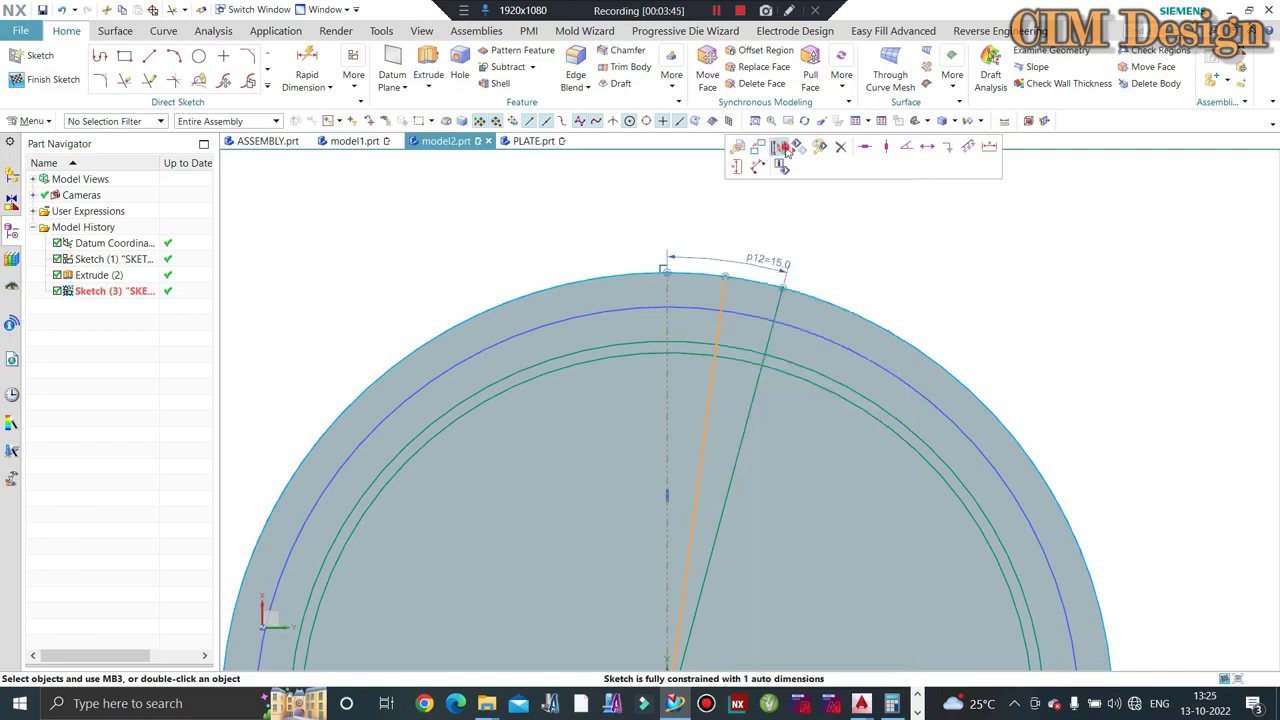
pyautogui.rightClick(780, 304)
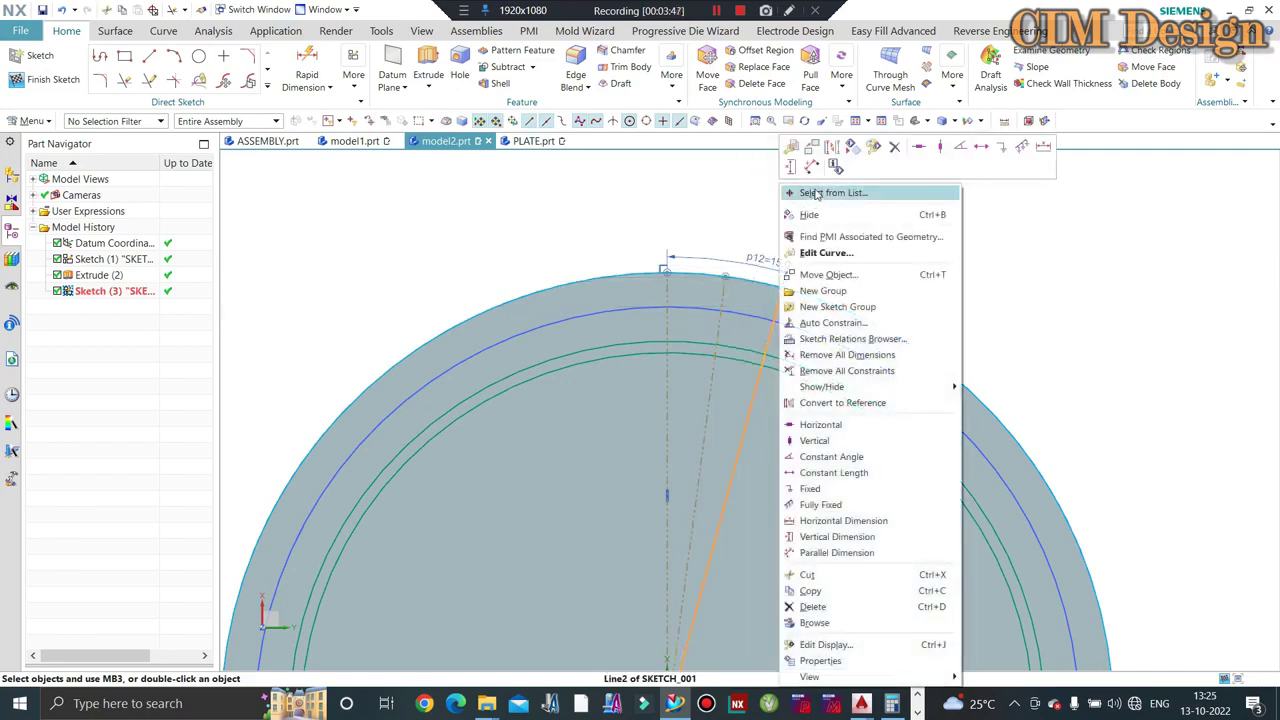
pyautogui.click(833, 150)
pyautogui.scroll(-2, 637, 229)
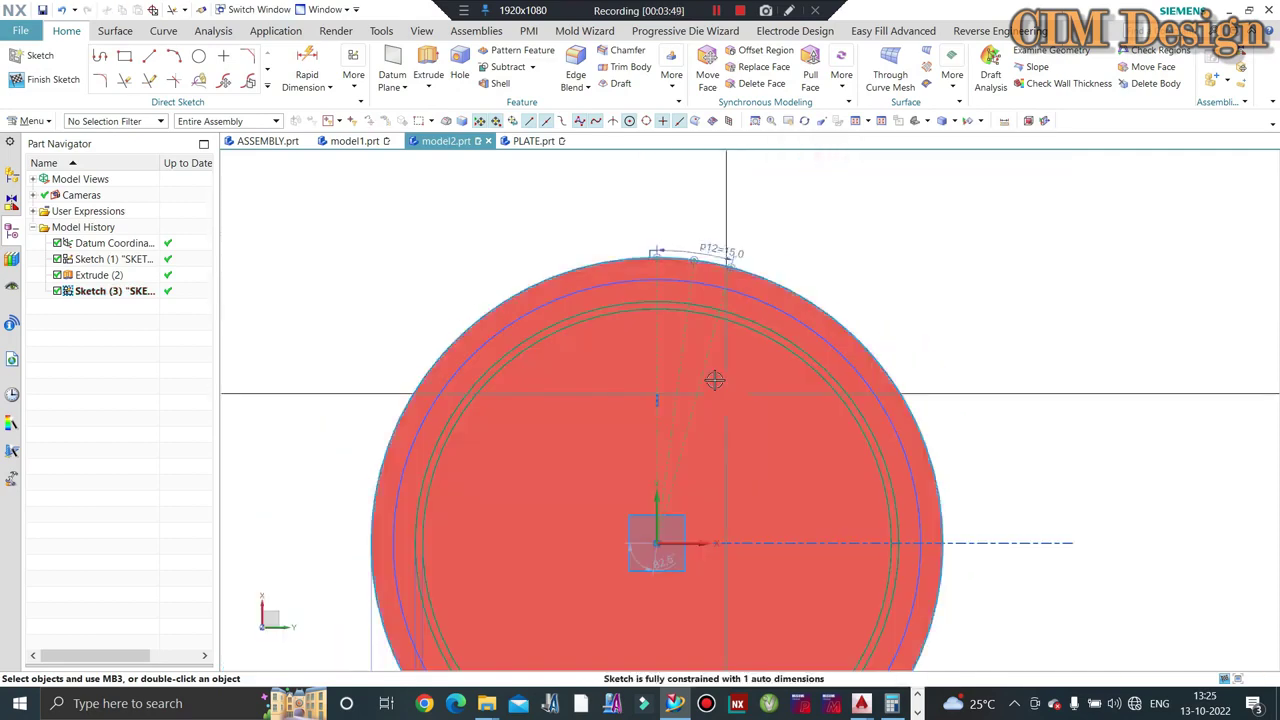
pyautogui.scroll(-1, 650, 275)
pyautogui.scroll(3, 650, 275)
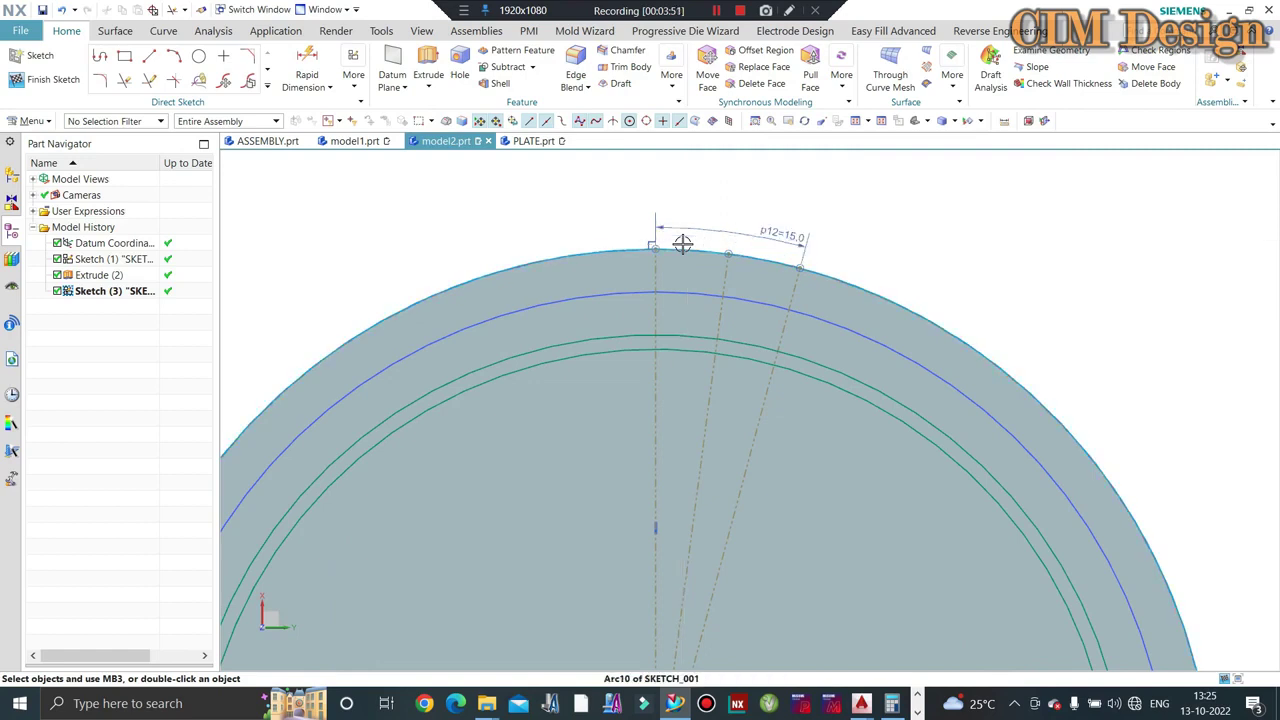
# Step: Draw the tooth flank arc starting on the outer circle and ending at the inner circle
pyautogui.press('l')
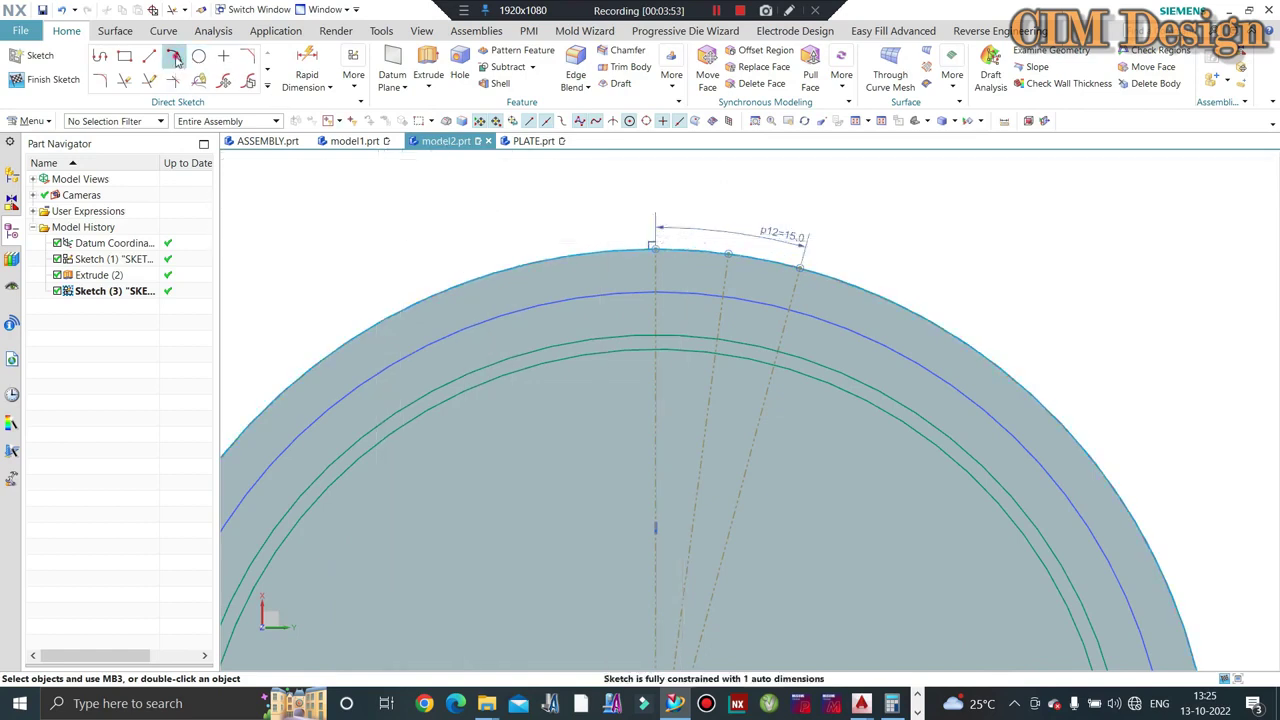
pyautogui.click(175, 58)
pyautogui.scroll(3, 563, 337)
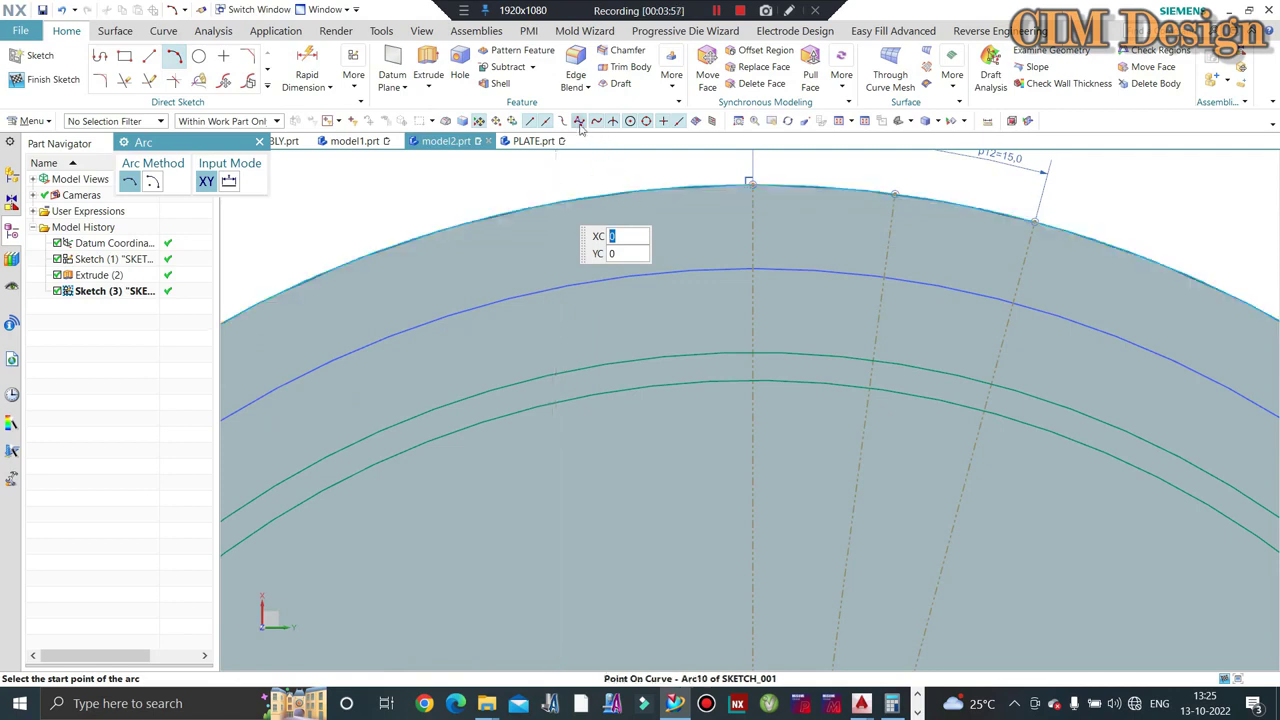
pyautogui.click(520, 207)
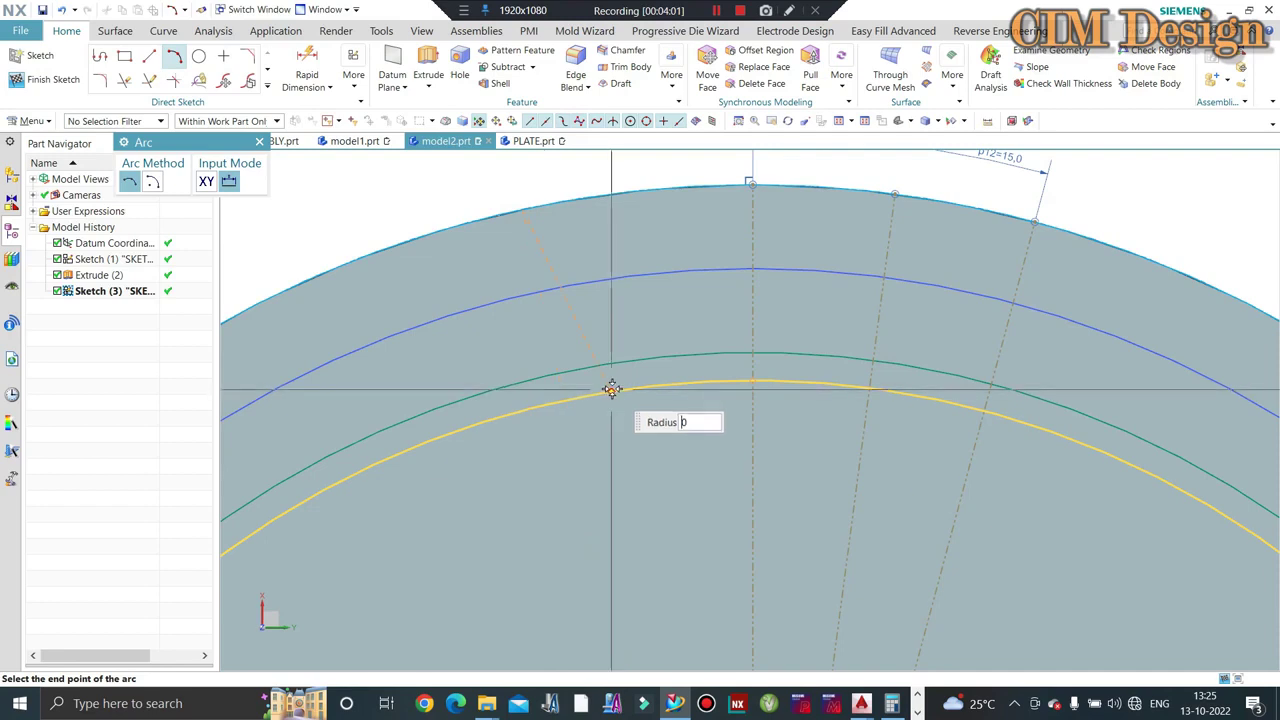
pyautogui.click(579, 282)
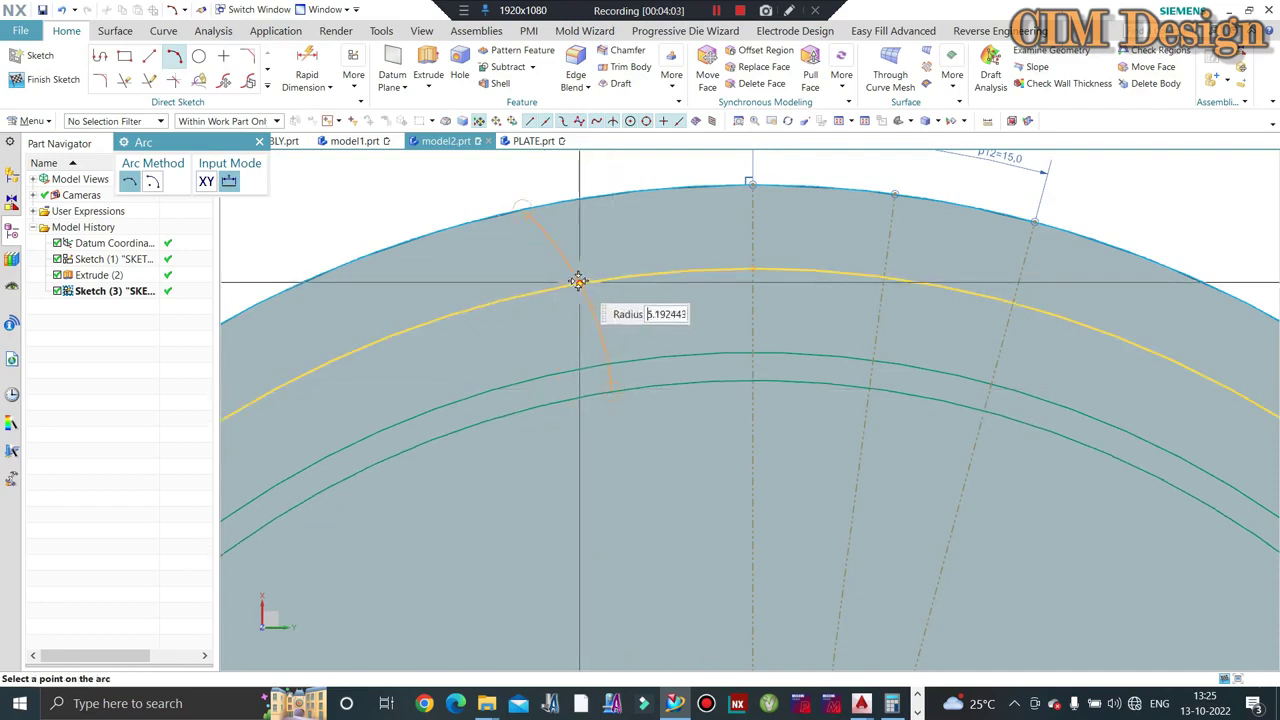
pyautogui.scroll(-2, 580, 225)
pyautogui.press('Escape')
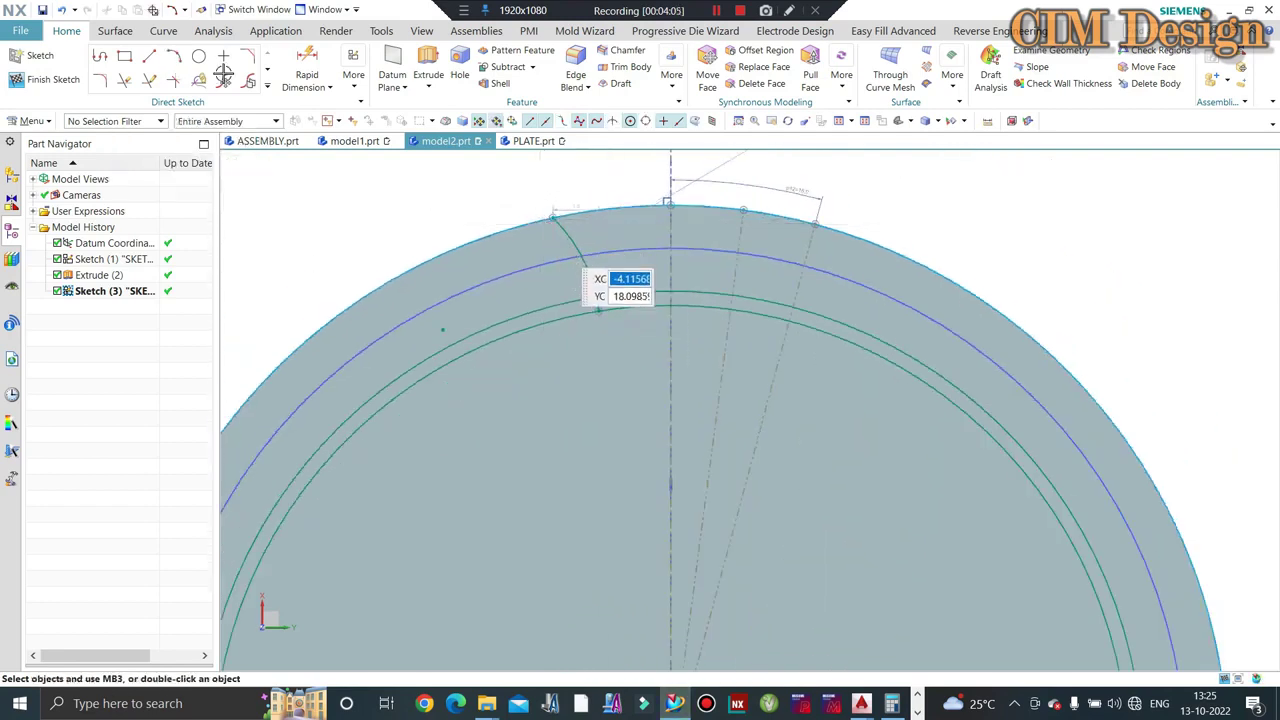
# Step: Draw a straight line from the flank arc's lower end to the gear centre
pyautogui.press('l')
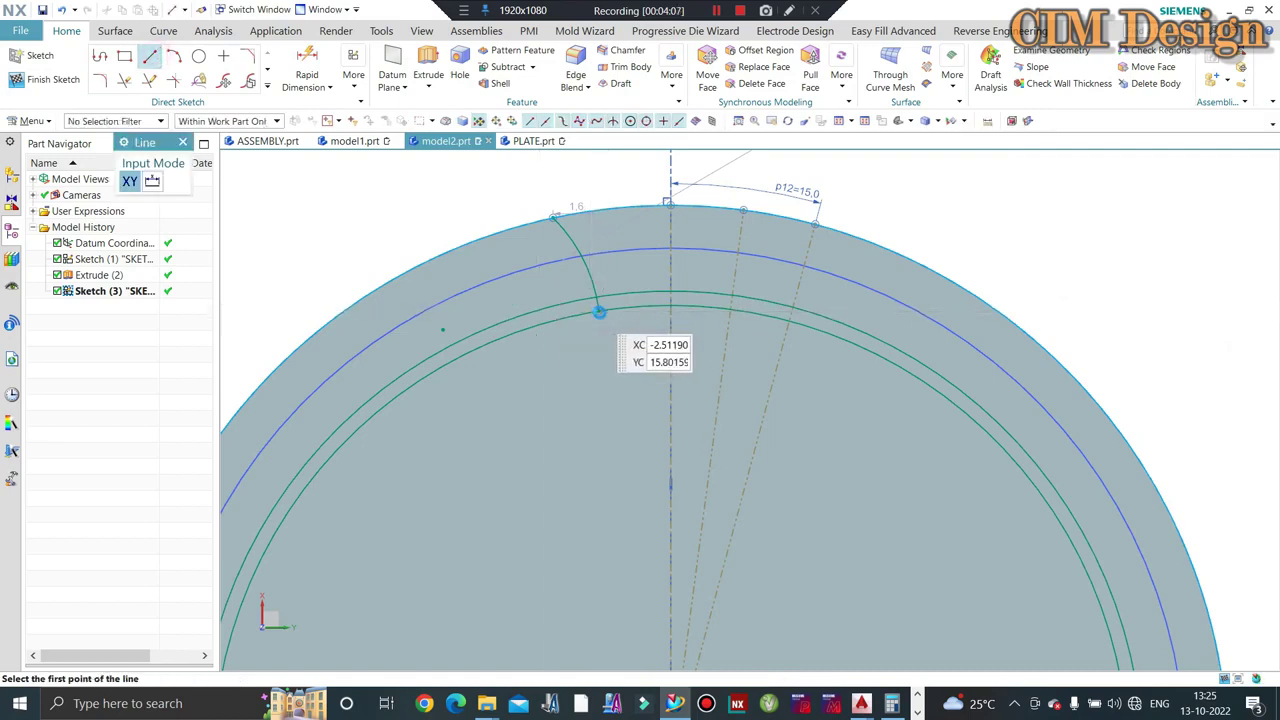
pyautogui.click(598, 311)
pyautogui.scroll(-2, 600, 380)
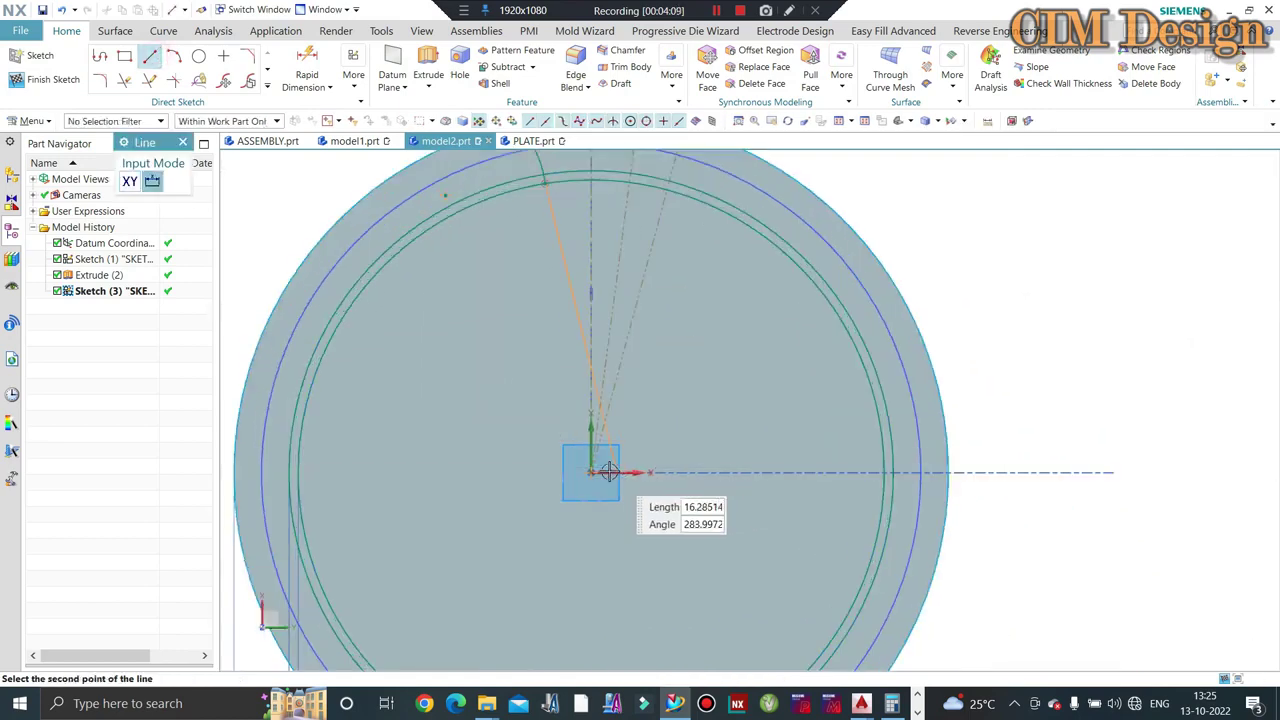
pyautogui.click(590, 472)
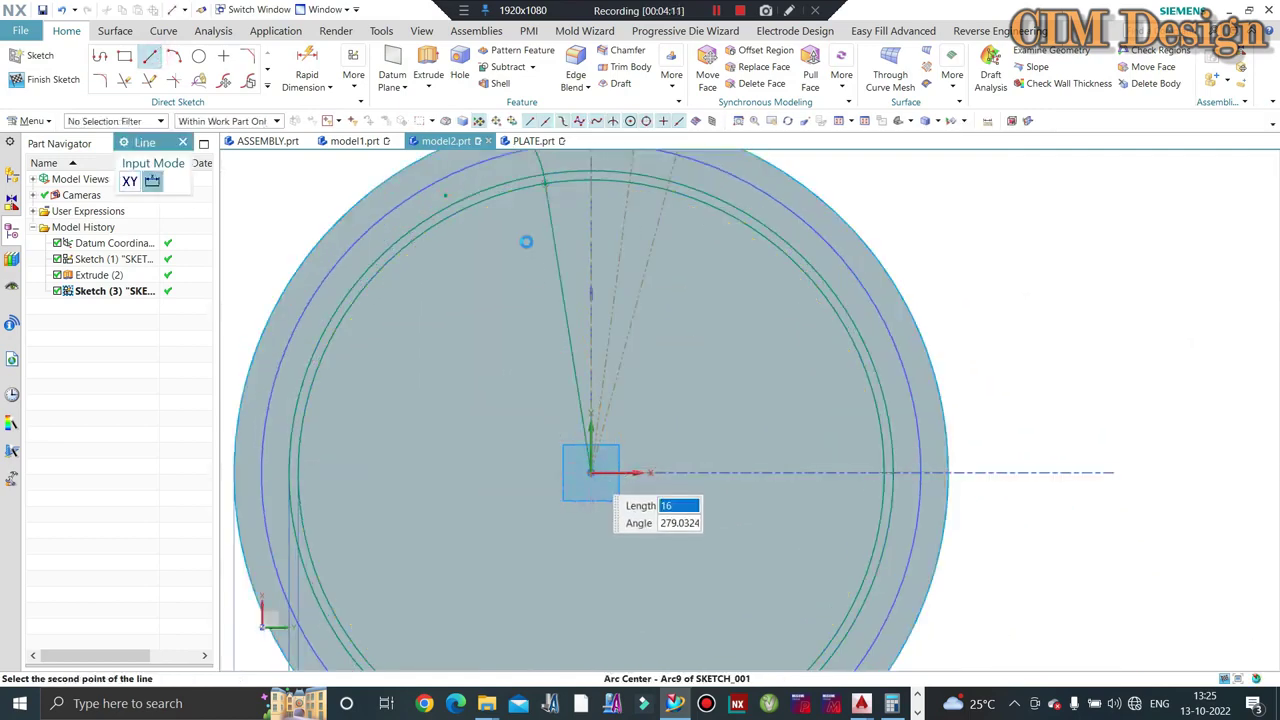
pyautogui.press('Escape')
pyautogui.scroll(3, 548, 208)
pyautogui.press('Escape')
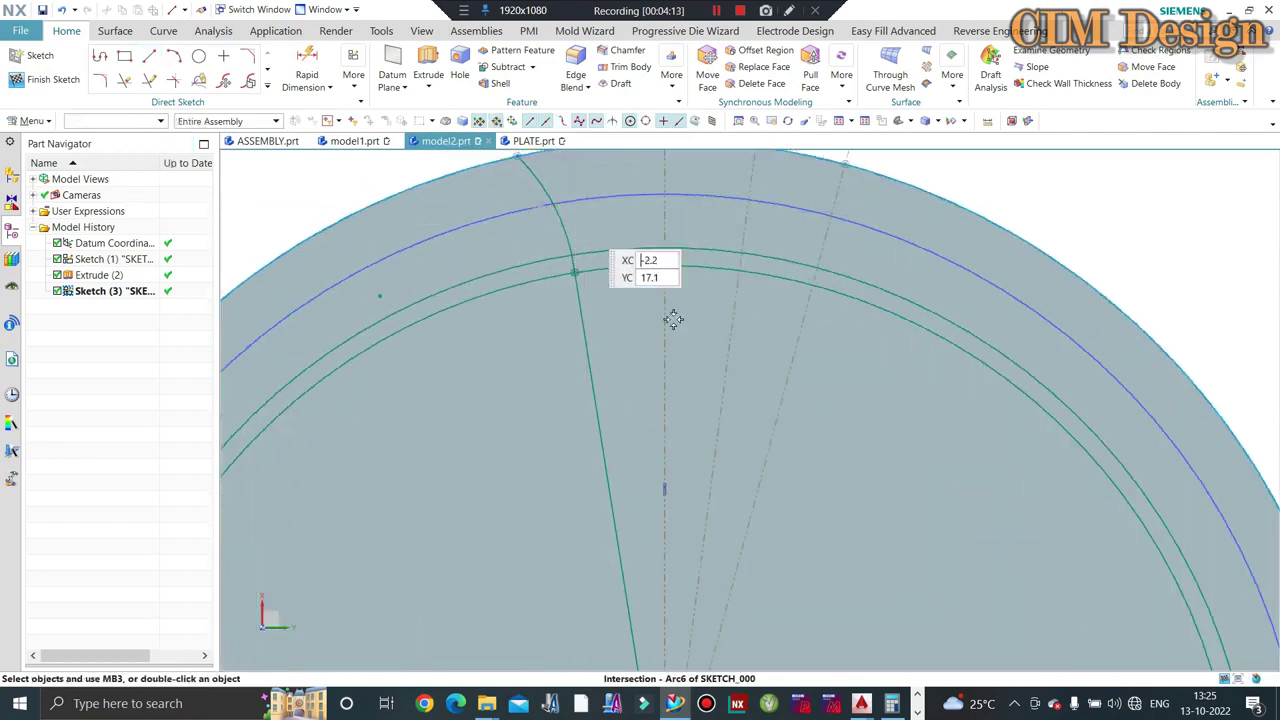
pyautogui.press('c')
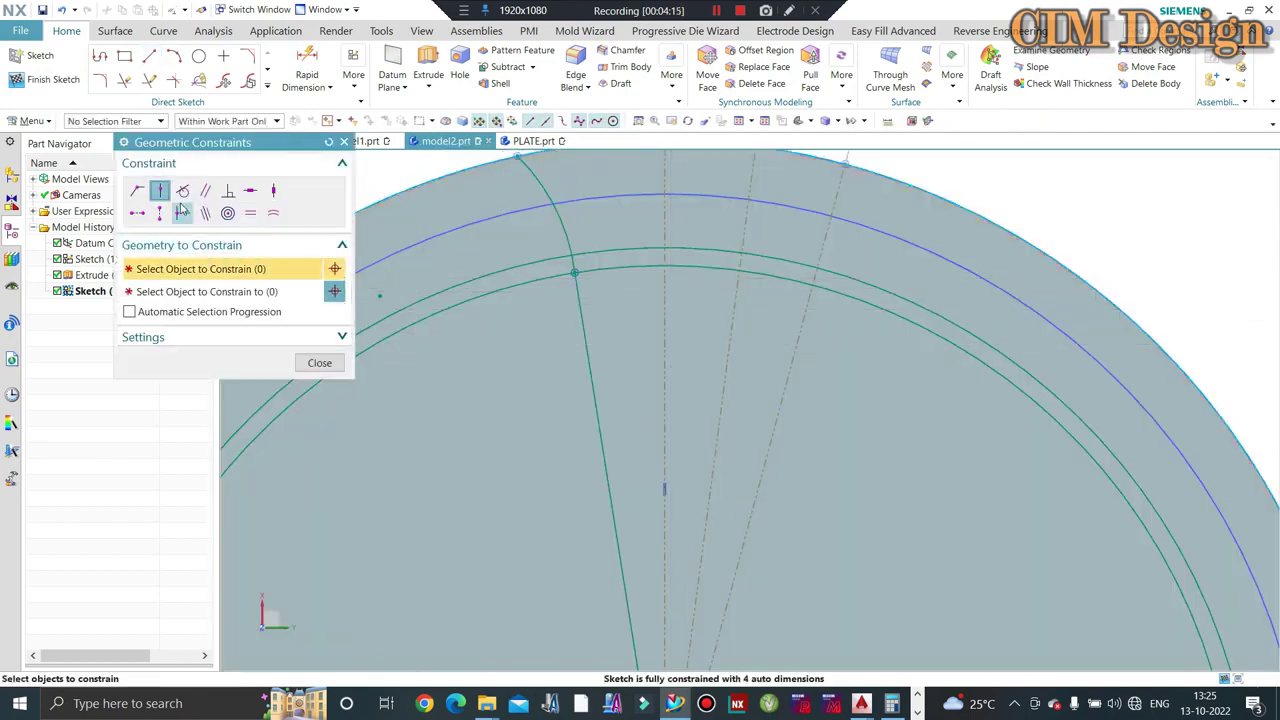
# Step: Make the centre line tangent to the flank arc, then convert it to a dashed reference line
pyautogui.click(246, 293)
pyautogui.click(585, 322)
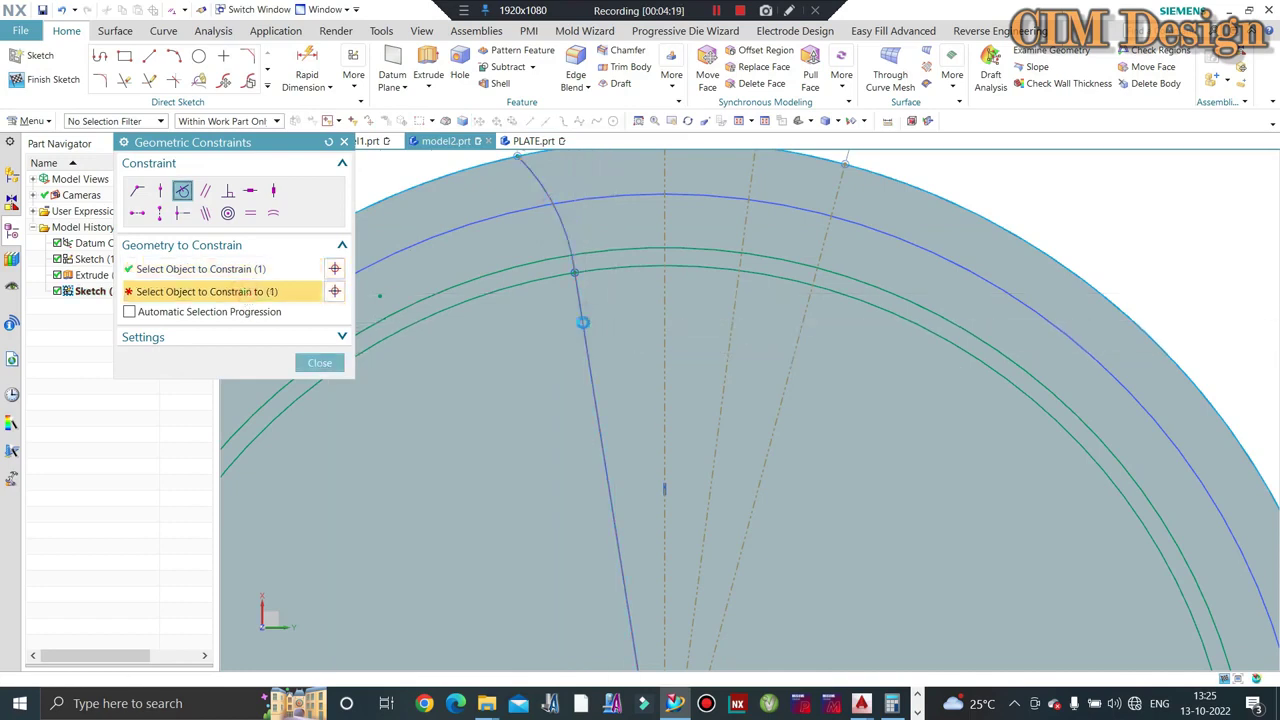
pyautogui.scroll(2, 590, 320)
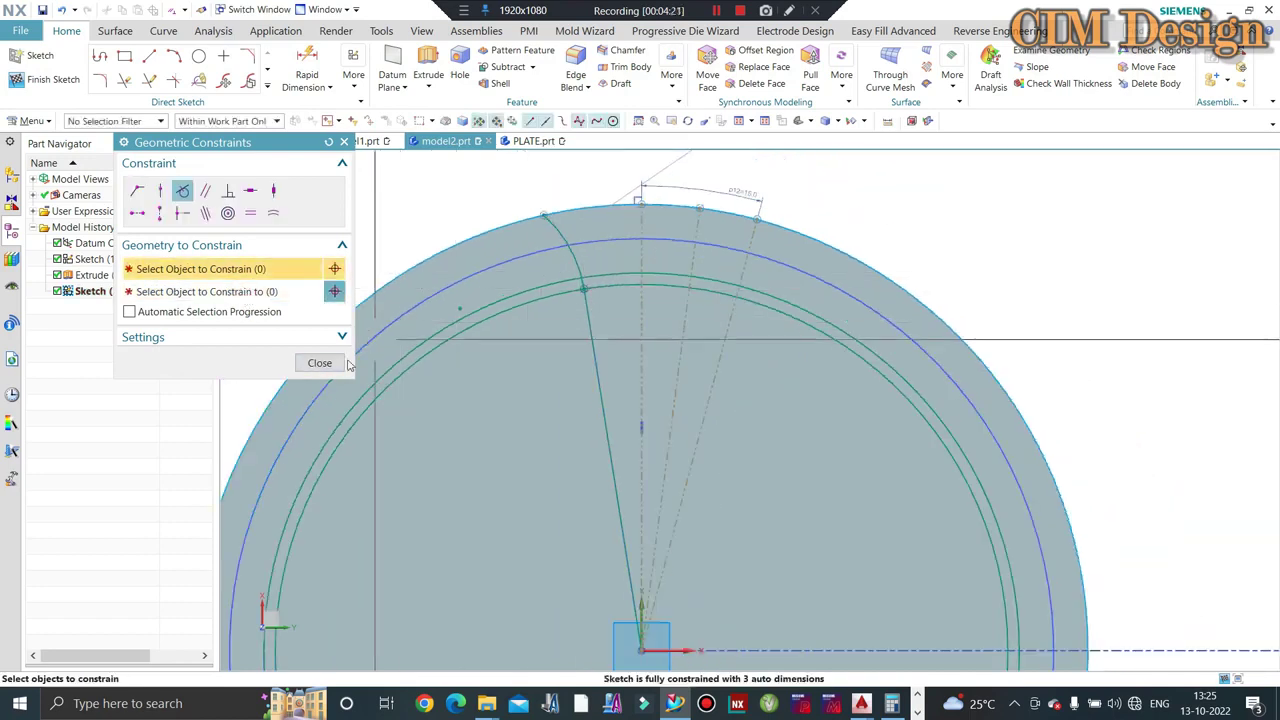
pyautogui.click(331, 363)
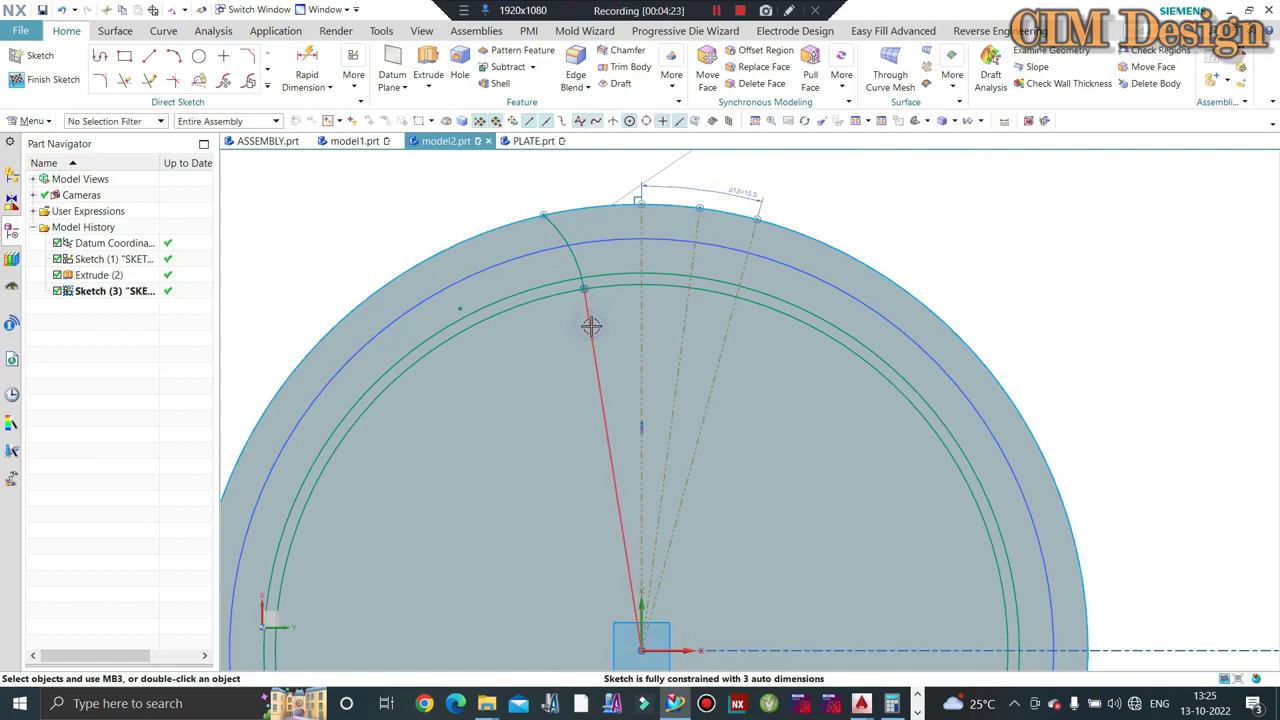
pyautogui.rightClick(591, 325)
pyautogui.click(645, 400)
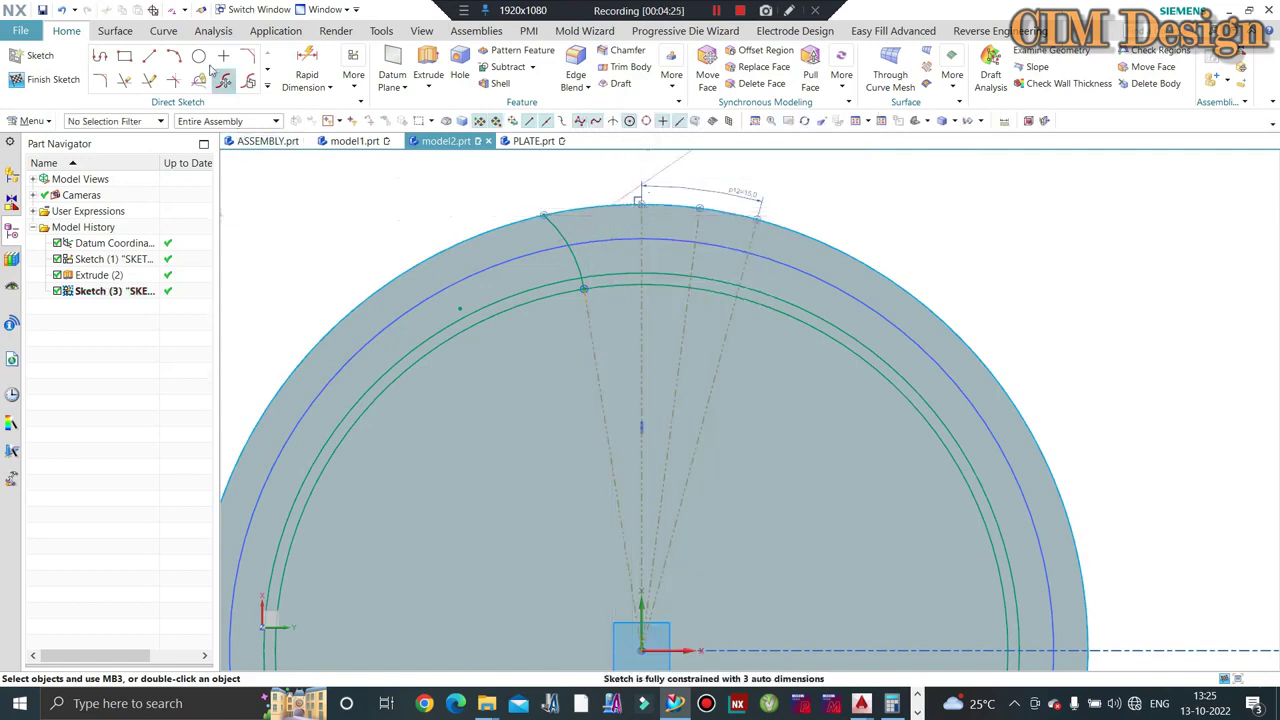
# Step: Mirror the left flank arc about the vertical centreline to form the right tooth flank
pyautogui.click(266, 87)
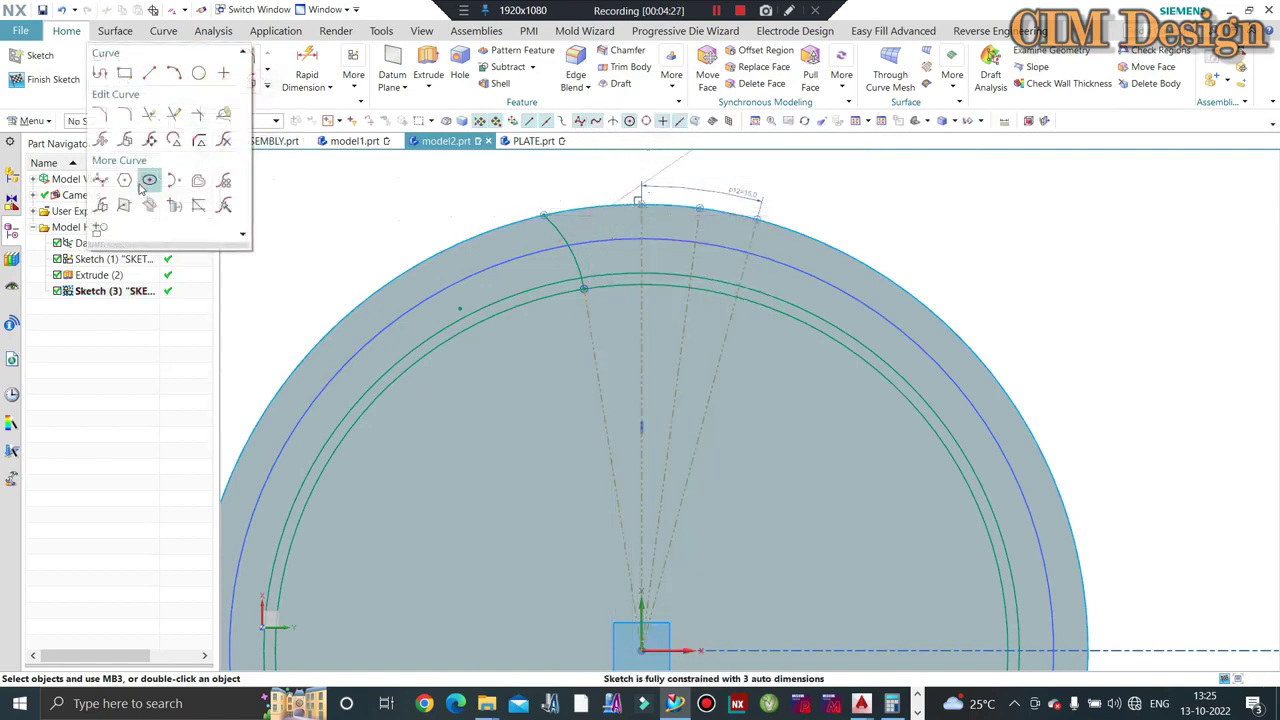
pyautogui.click(105, 205)
pyautogui.scroll(2, 521, 230)
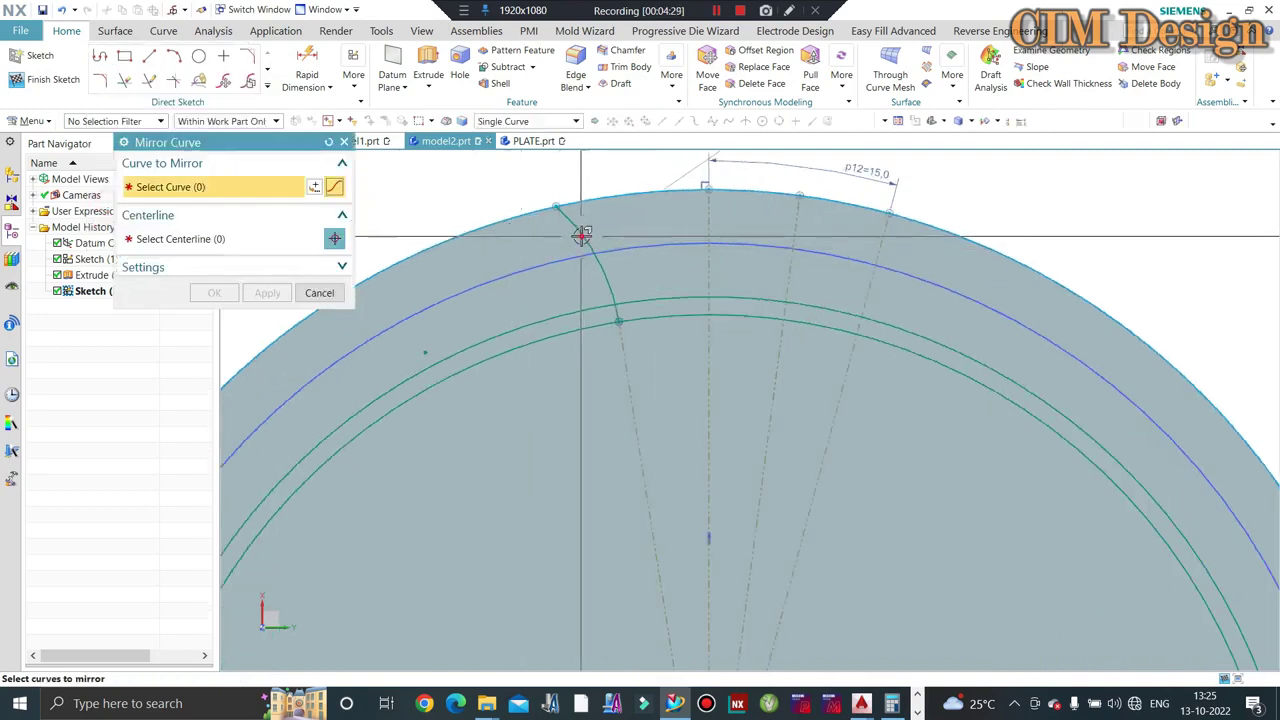
pyautogui.click(575, 238)
pyautogui.click(214, 240)
pyautogui.click(708, 232)
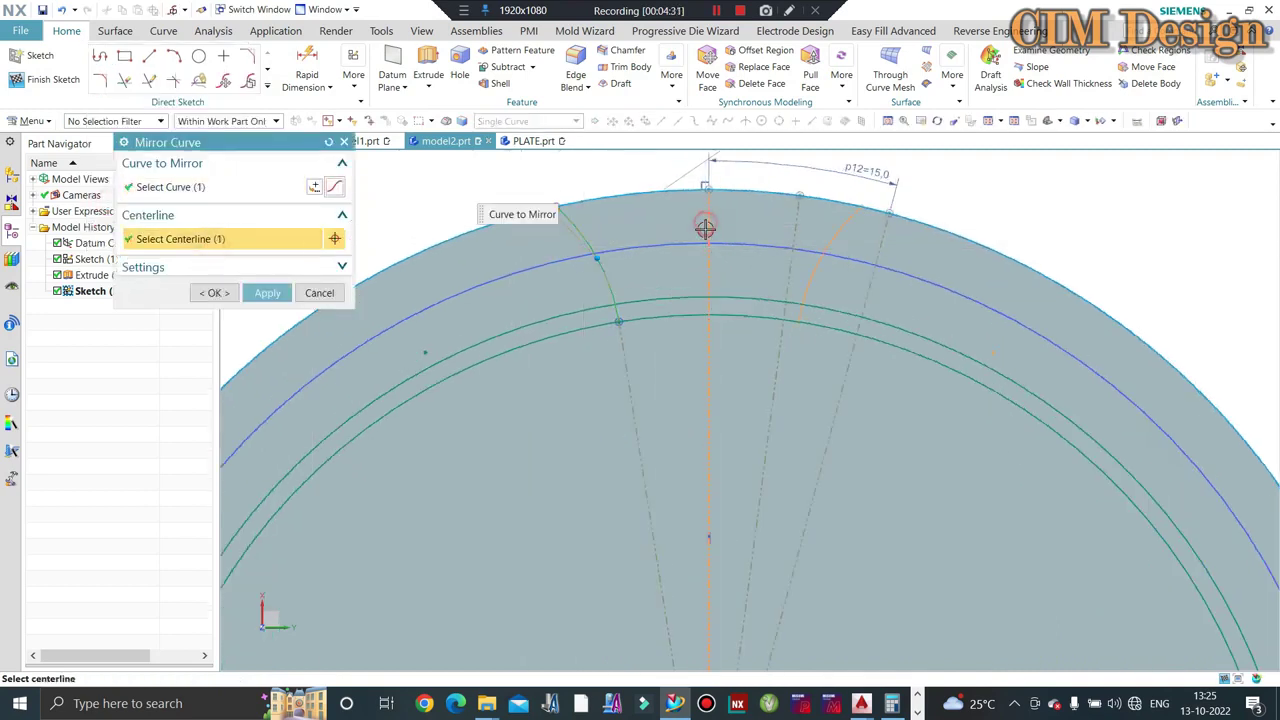
pyautogui.middleClick(1011, 231)
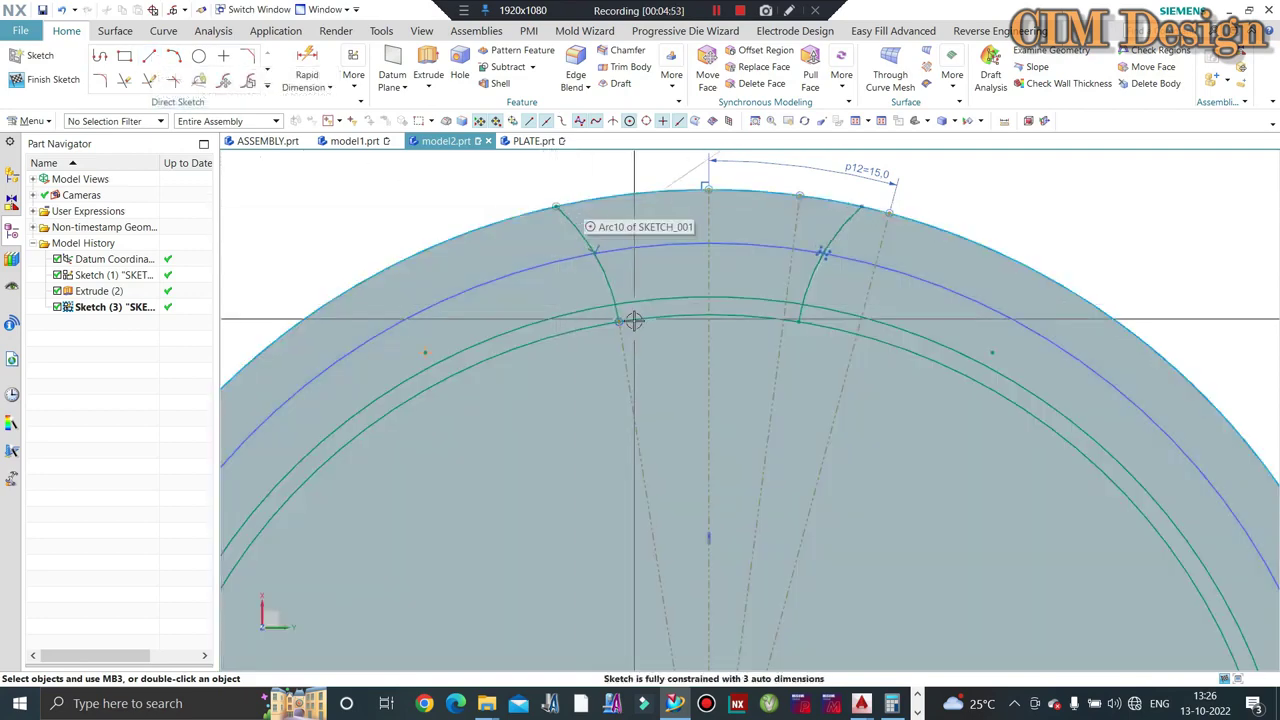
pyautogui.moveTo(634, 321); pyautogui.dragTo(630, 316)
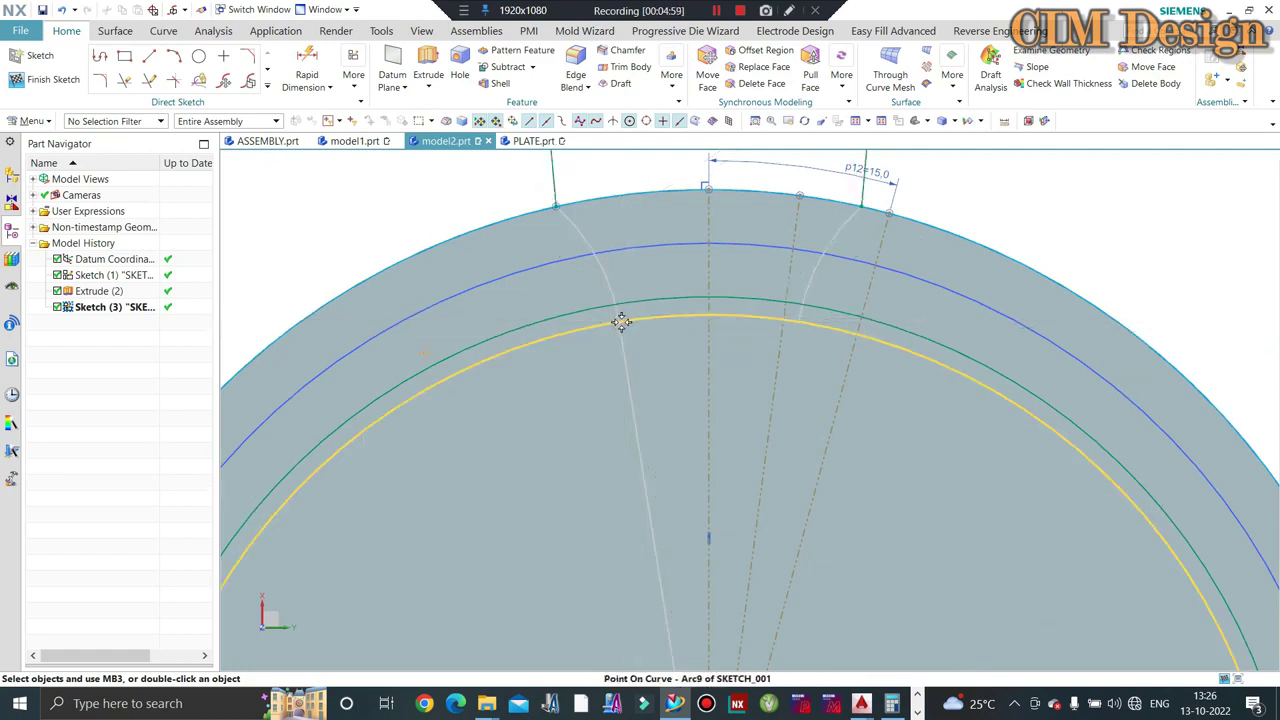
pyautogui.moveTo(630, 316); pyautogui.dragTo(623, 314)
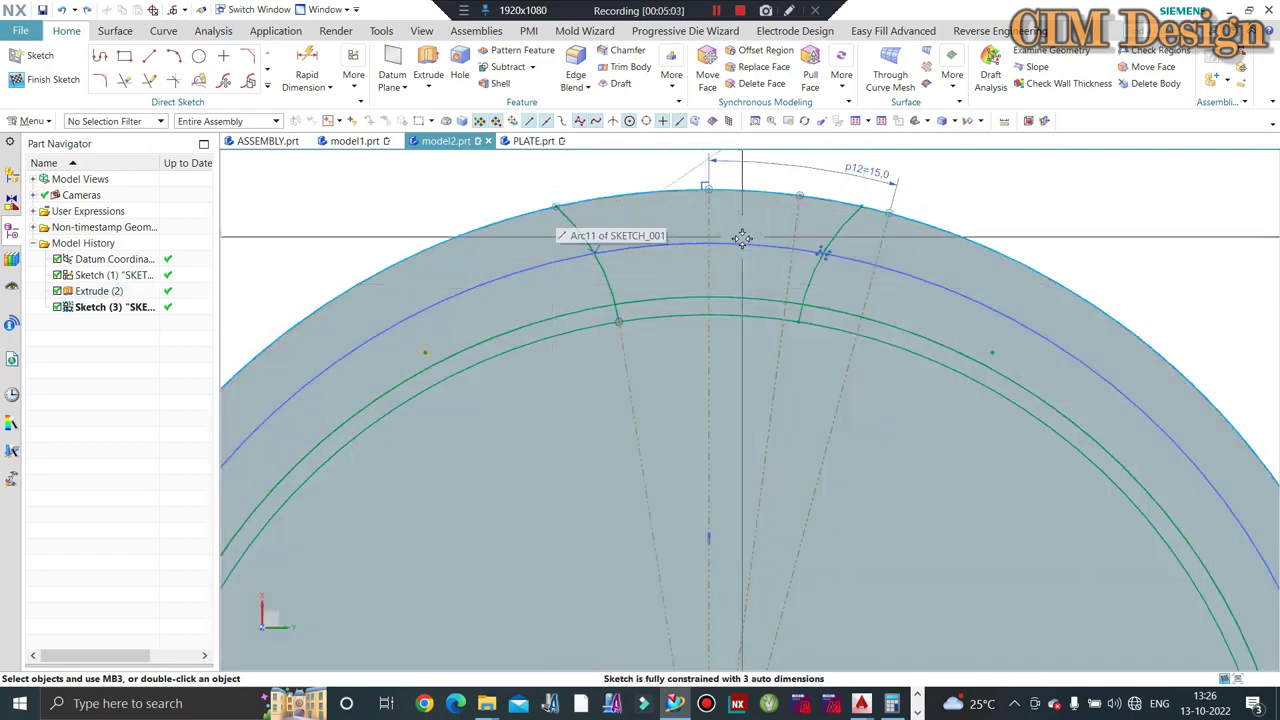
# Step: Draw a reference chord joining both flanks where they cross the pitch circle
pyautogui.click(149, 55)
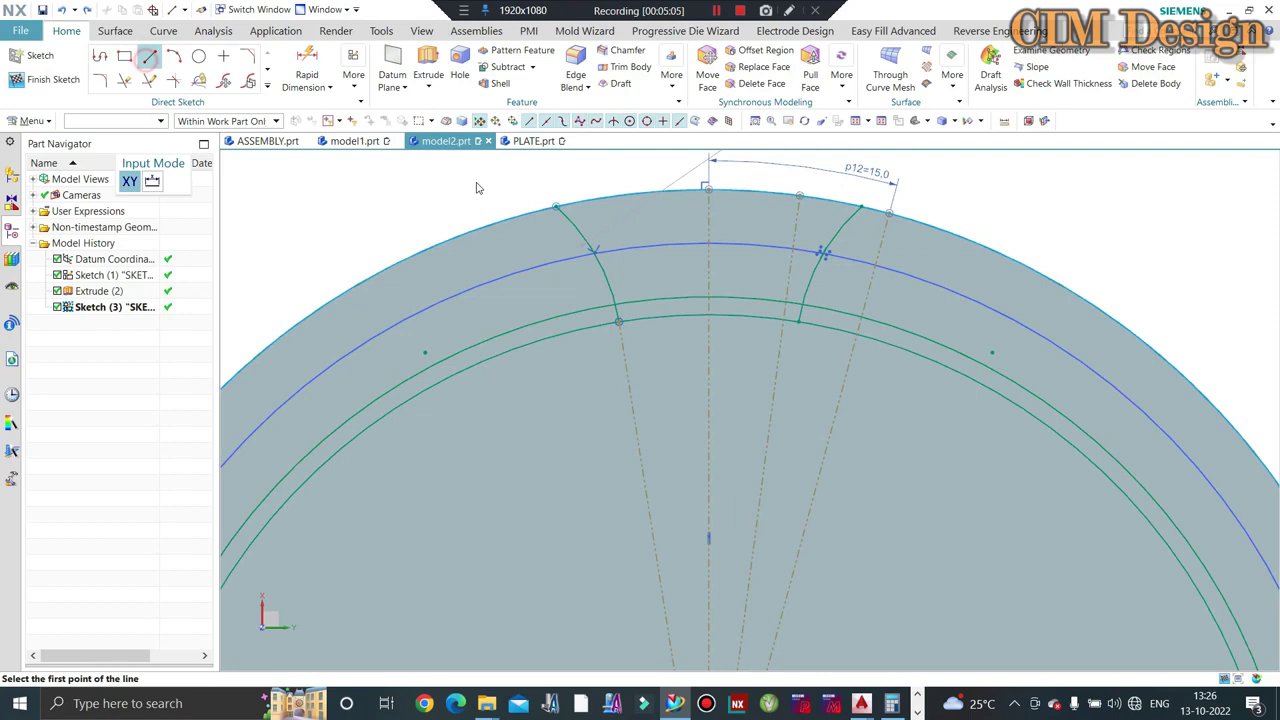
pyautogui.scroll(-3, 595, 255)
pyautogui.scroll(-1, 595, 255)
pyautogui.click(595, 255)
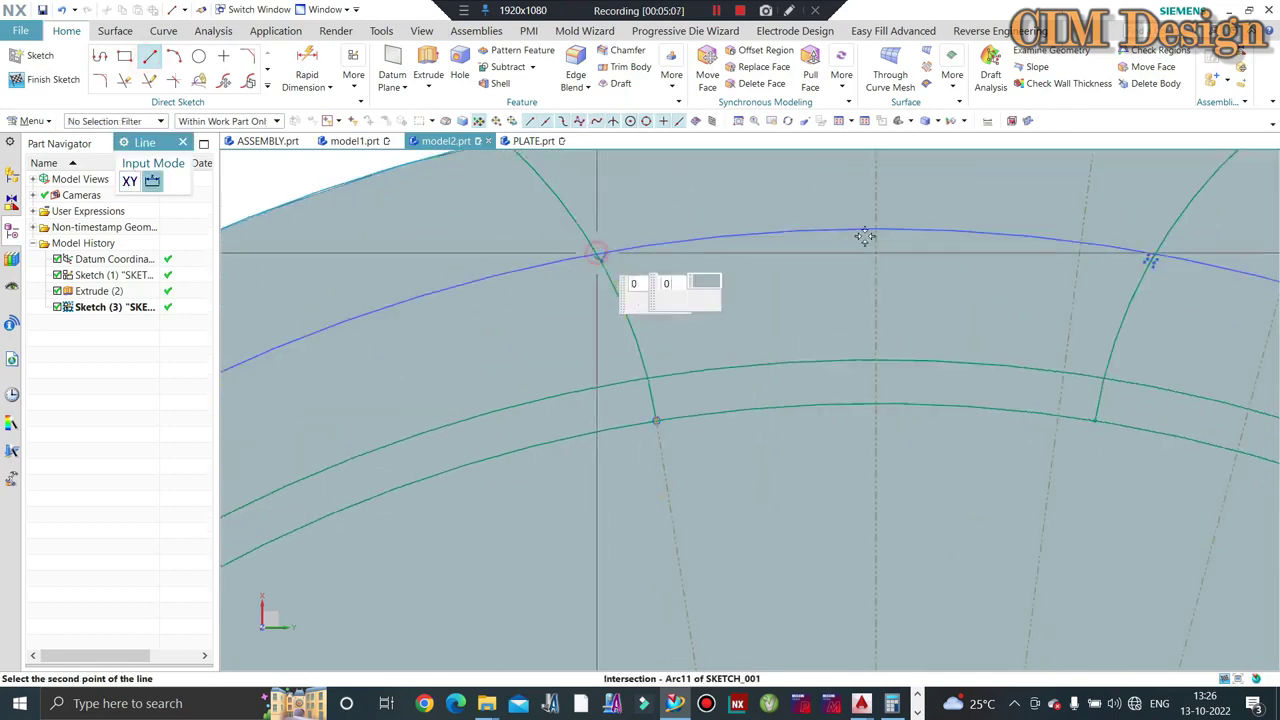
pyautogui.click(1155, 256)
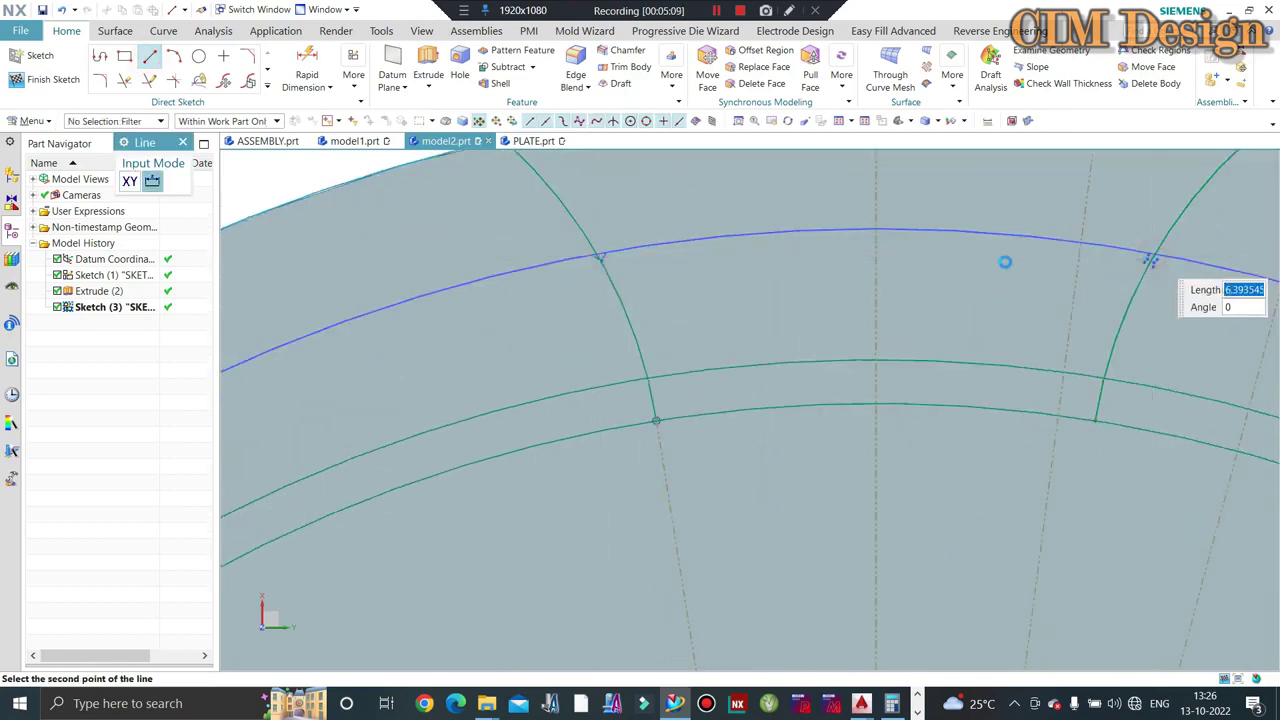
pyautogui.scroll(1, 710, 253)
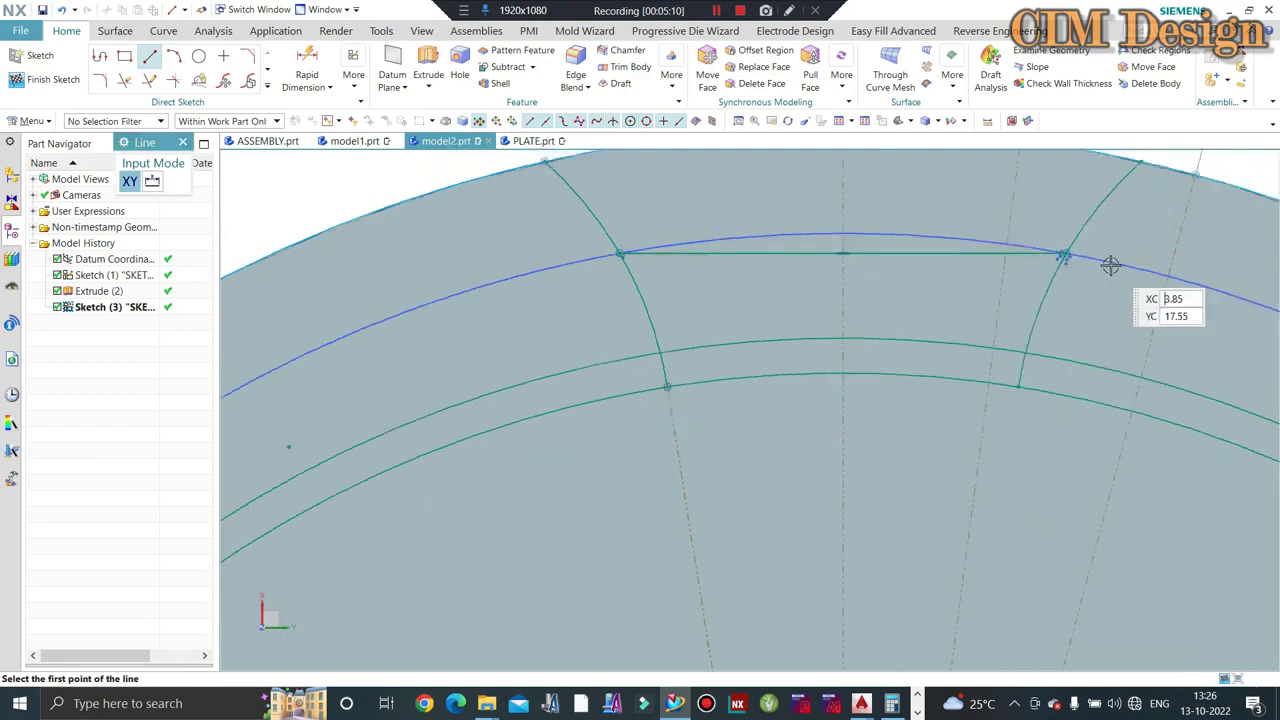
pyautogui.rightClick(887, 252)
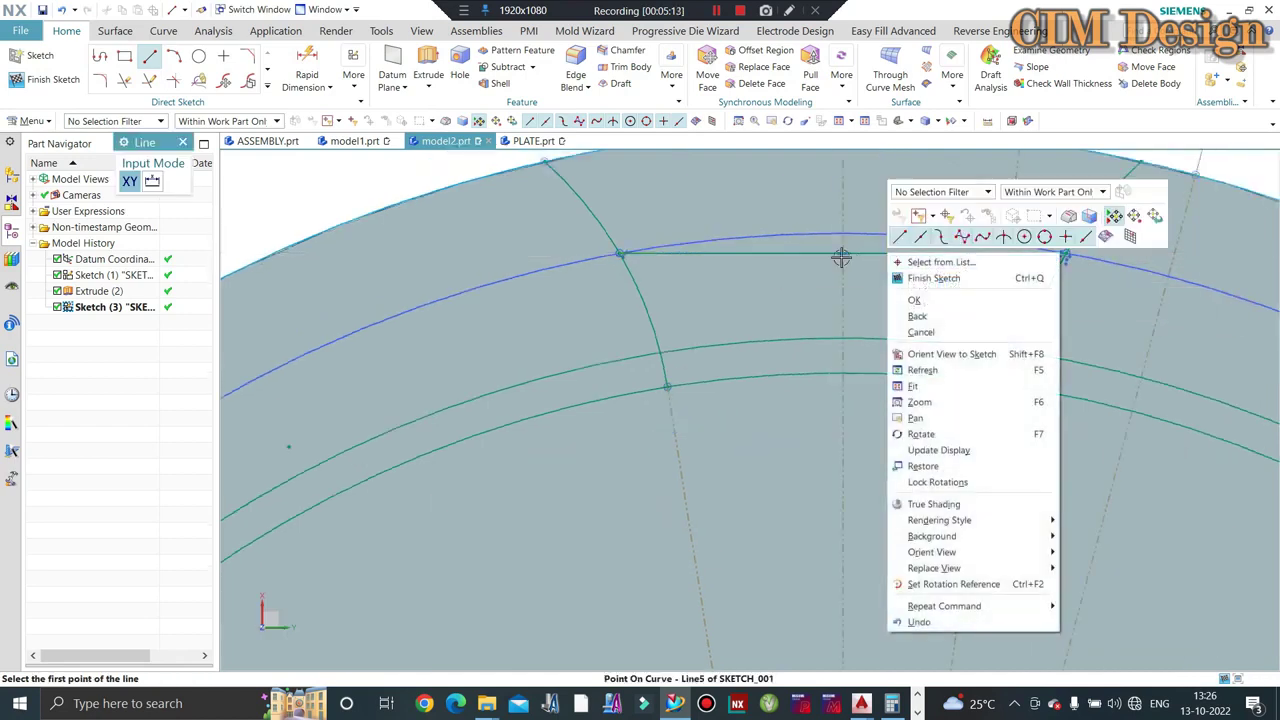
pyautogui.press('Escape')
pyautogui.press('Escape')
pyautogui.rightClick(808, 252)
pyautogui.click(862, 177)
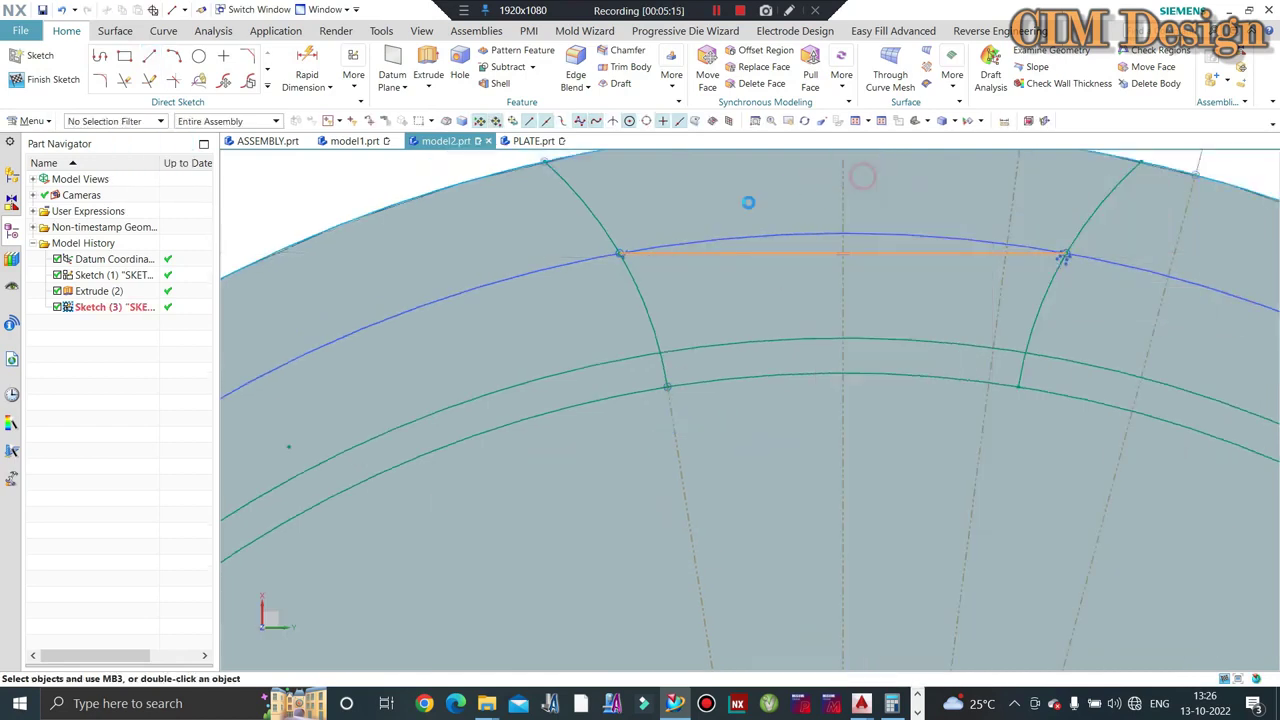
pyautogui.scroll(2, 520, 240)
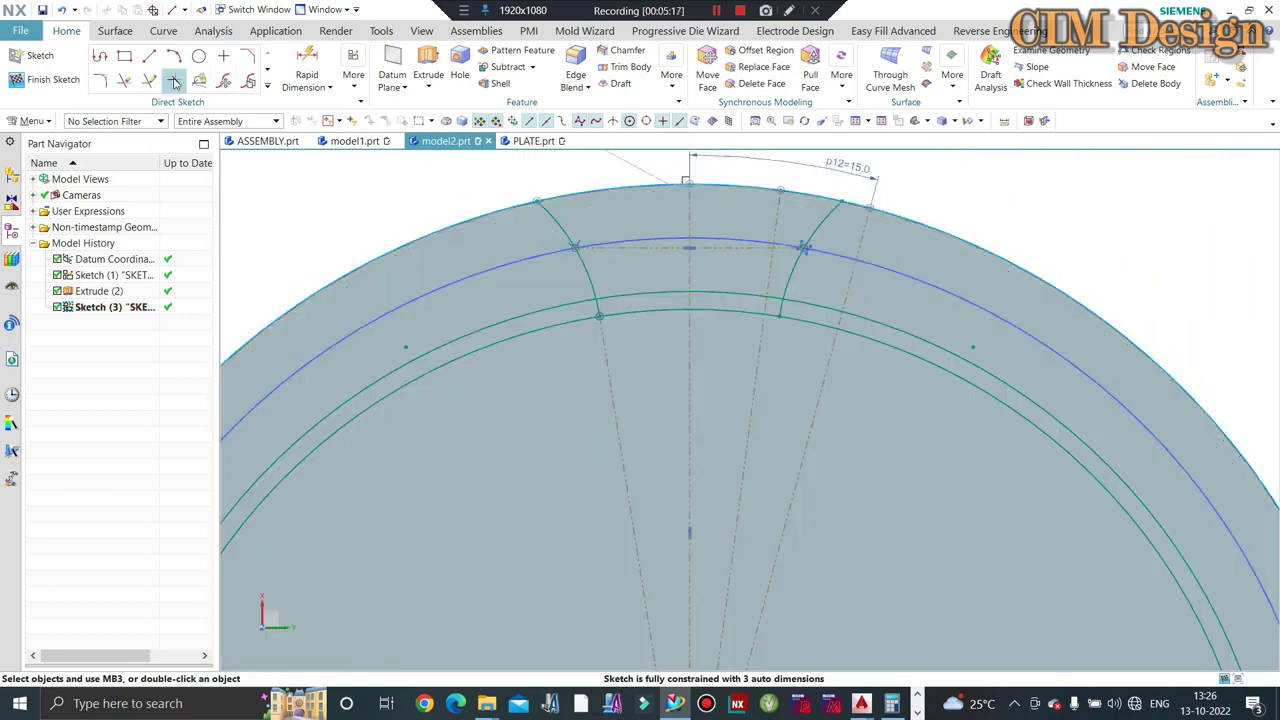
# Step: Add a reference line sloping down-right from the right flank's pitch-circle intersection
pyautogui.press('l')
pyautogui.scroll(-2, 803, 245)
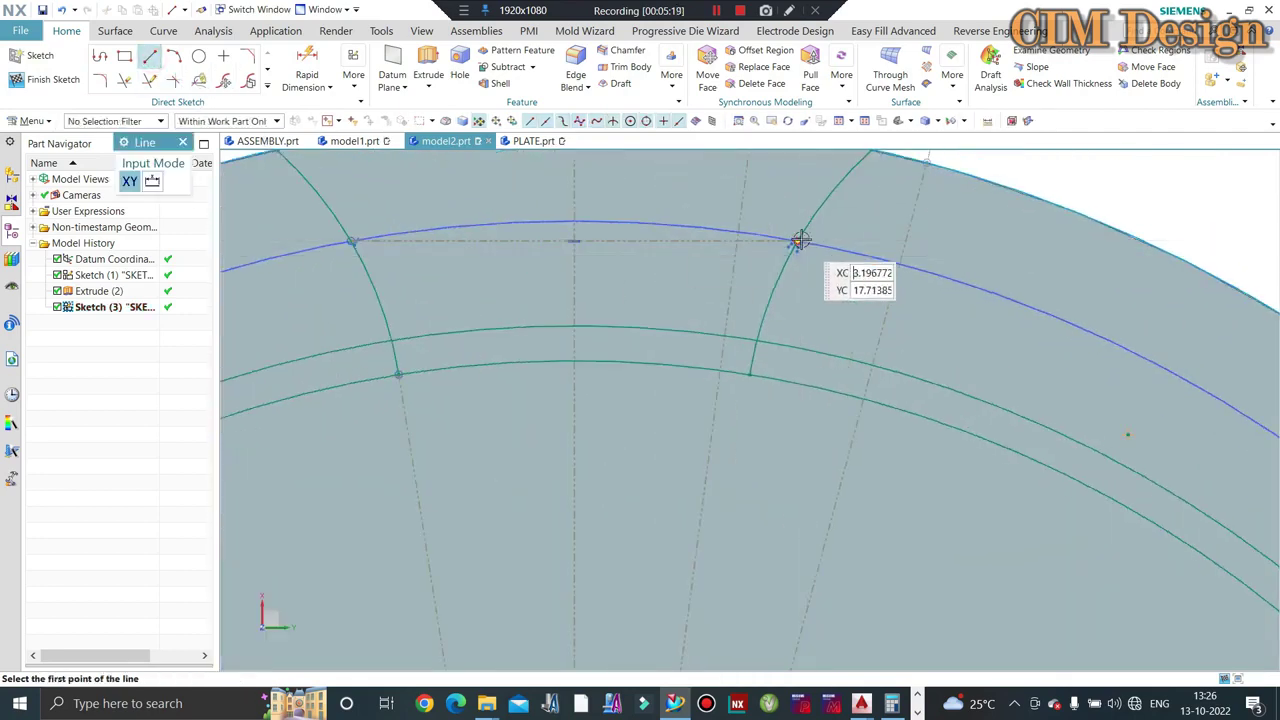
pyautogui.click(802, 241)
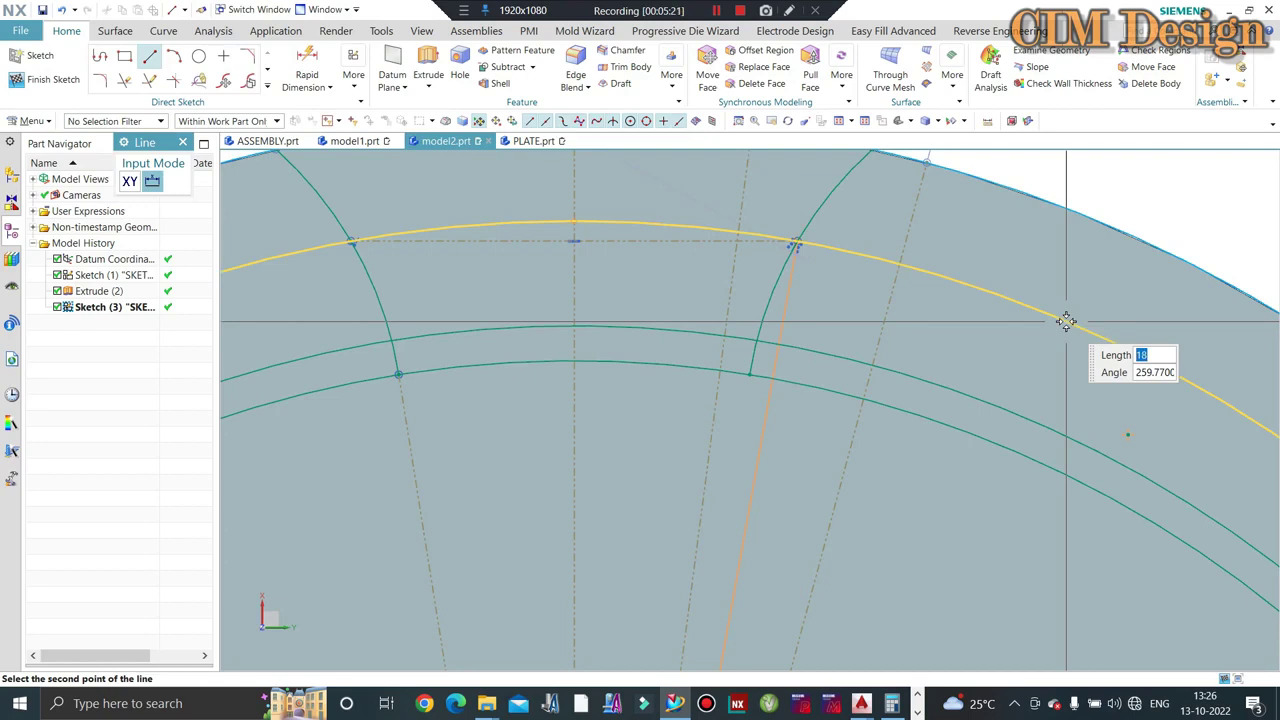
pyautogui.click(872, 266)
pyautogui.press('Escape')
pyautogui.rightClick(872, 266)
pyautogui.click(912, 157)
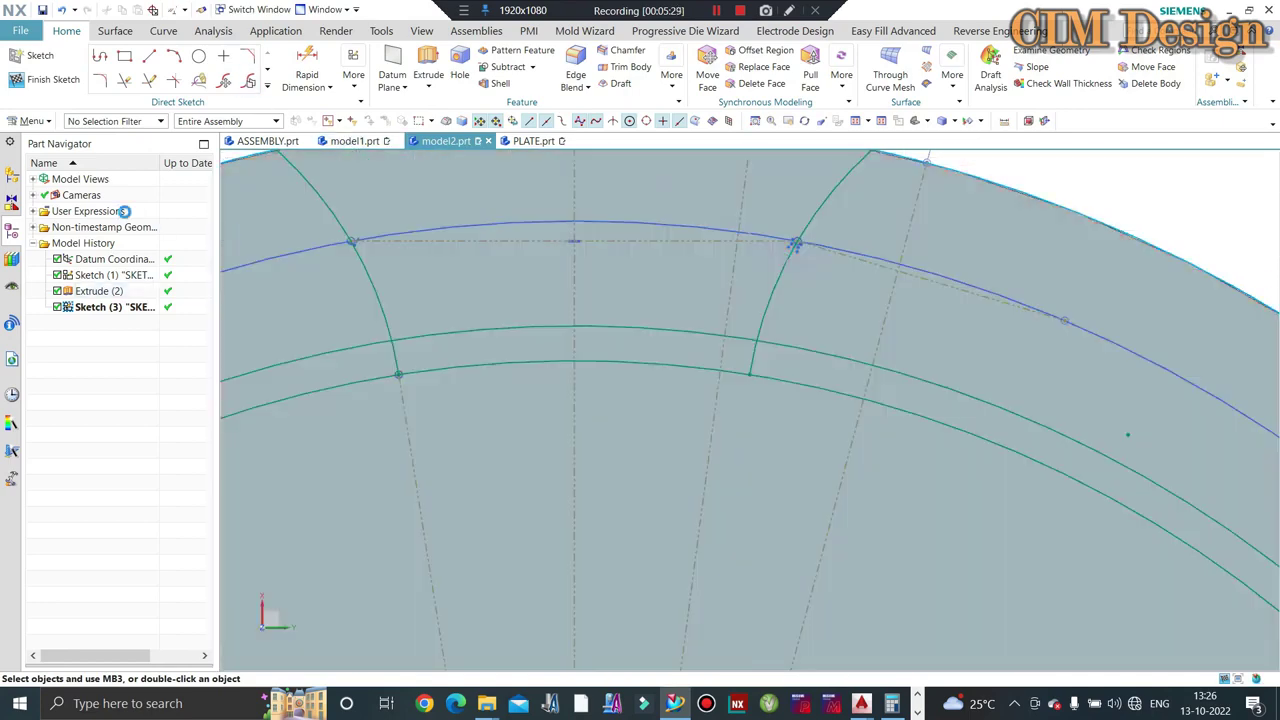
pyautogui.press('c')
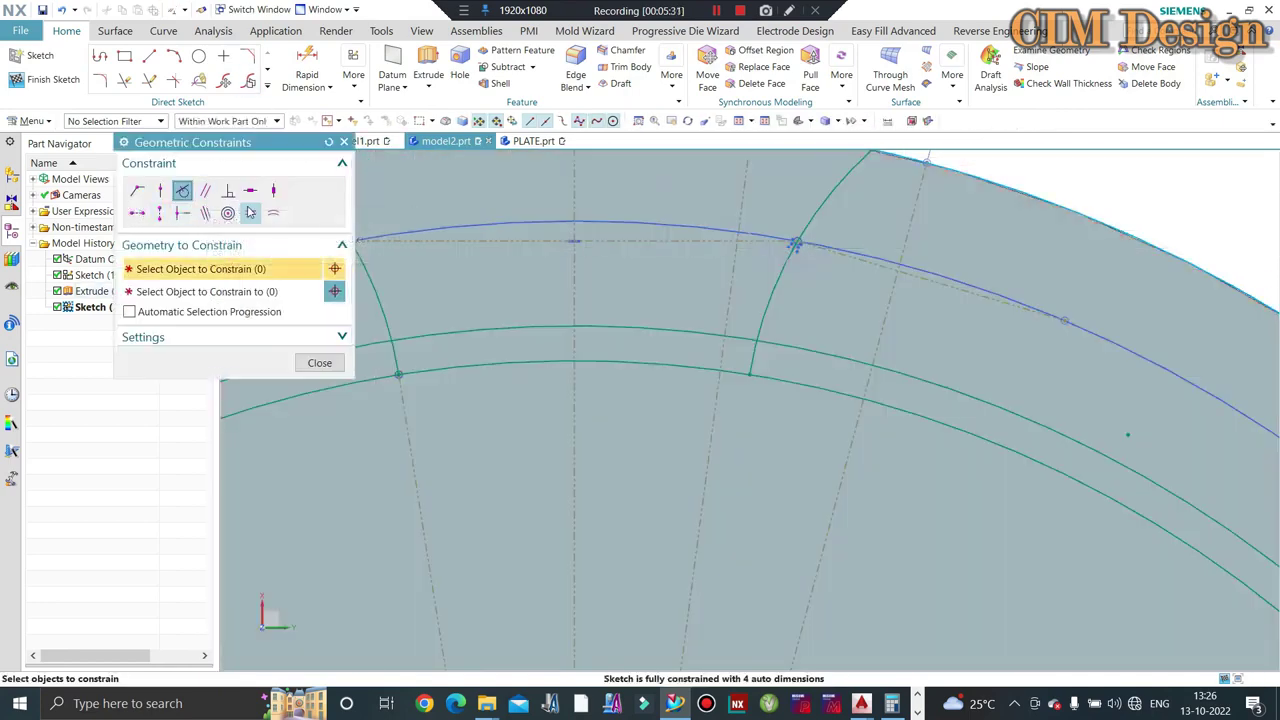
# Step: Constrain the sloping reference line and the tooth chord to equal length
pyautogui.click(250, 212)
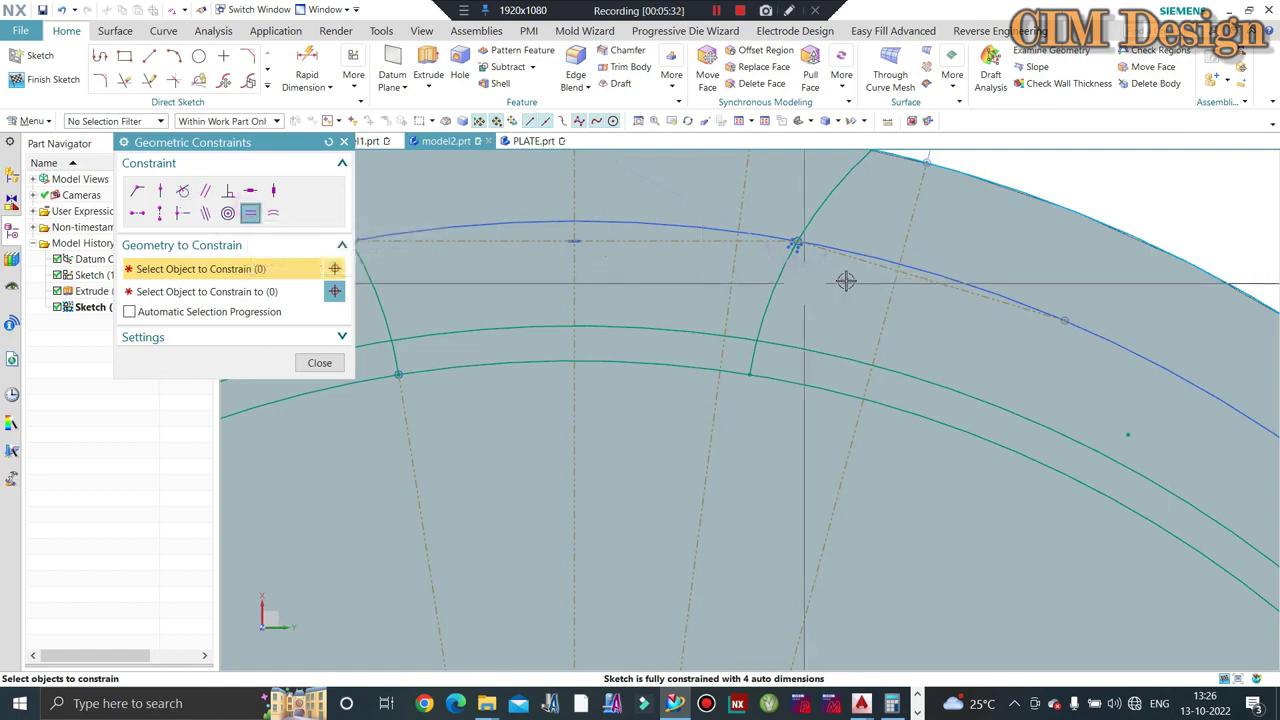
pyautogui.click(483, 269)
pyautogui.click(646, 257)
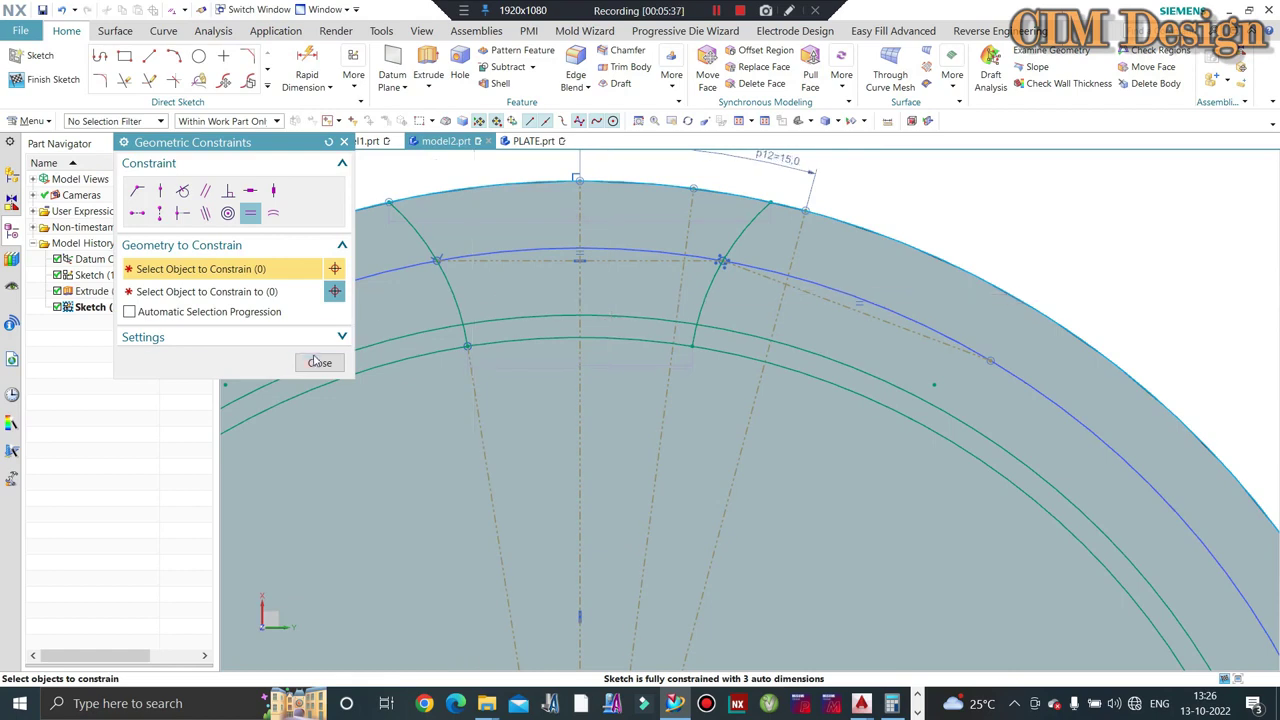
pyautogui.click(317, 362)
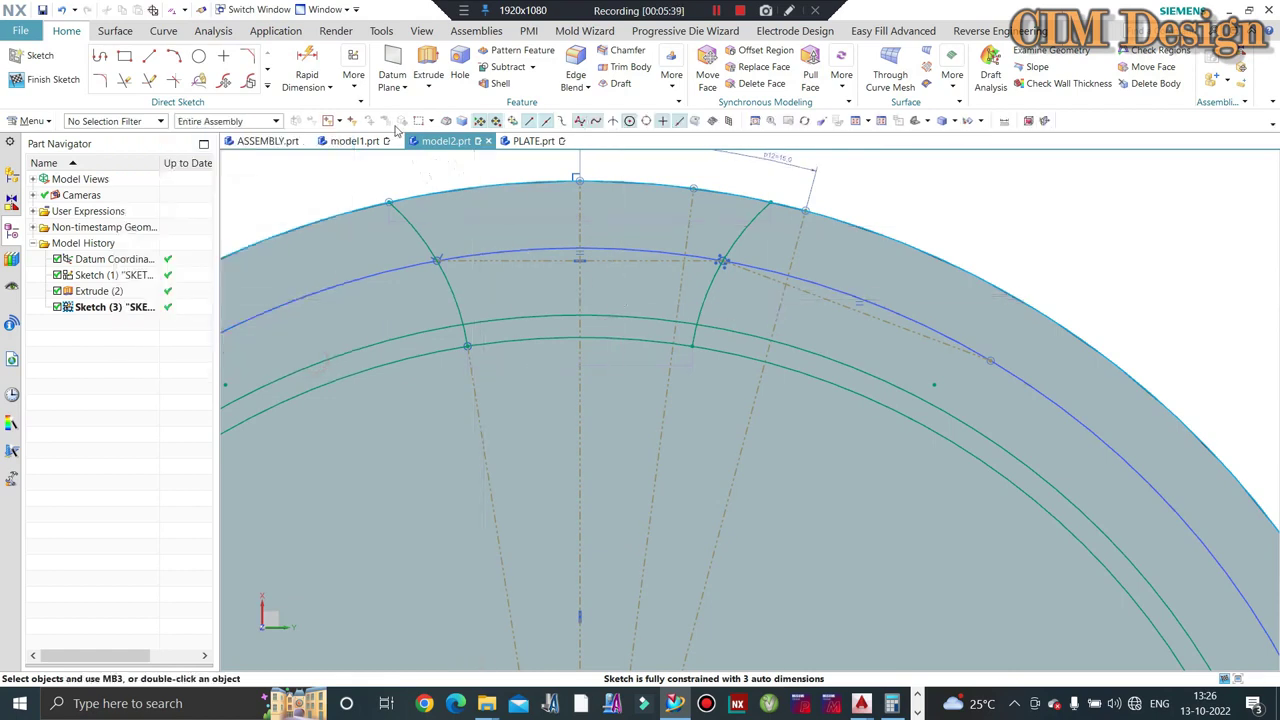
# Step: Begin a perpendicular constraint on the sloping reference line, then cancel it
pyautogui.press('c')
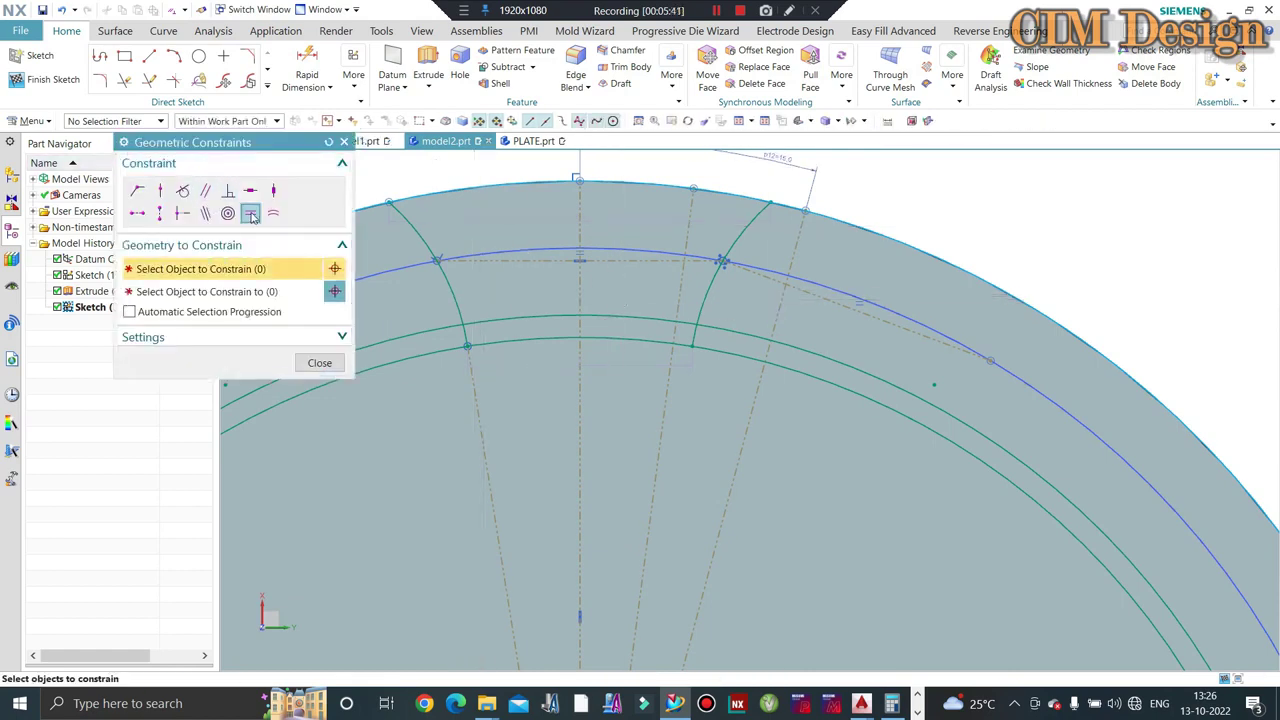
pyautogui.click(251, 215)
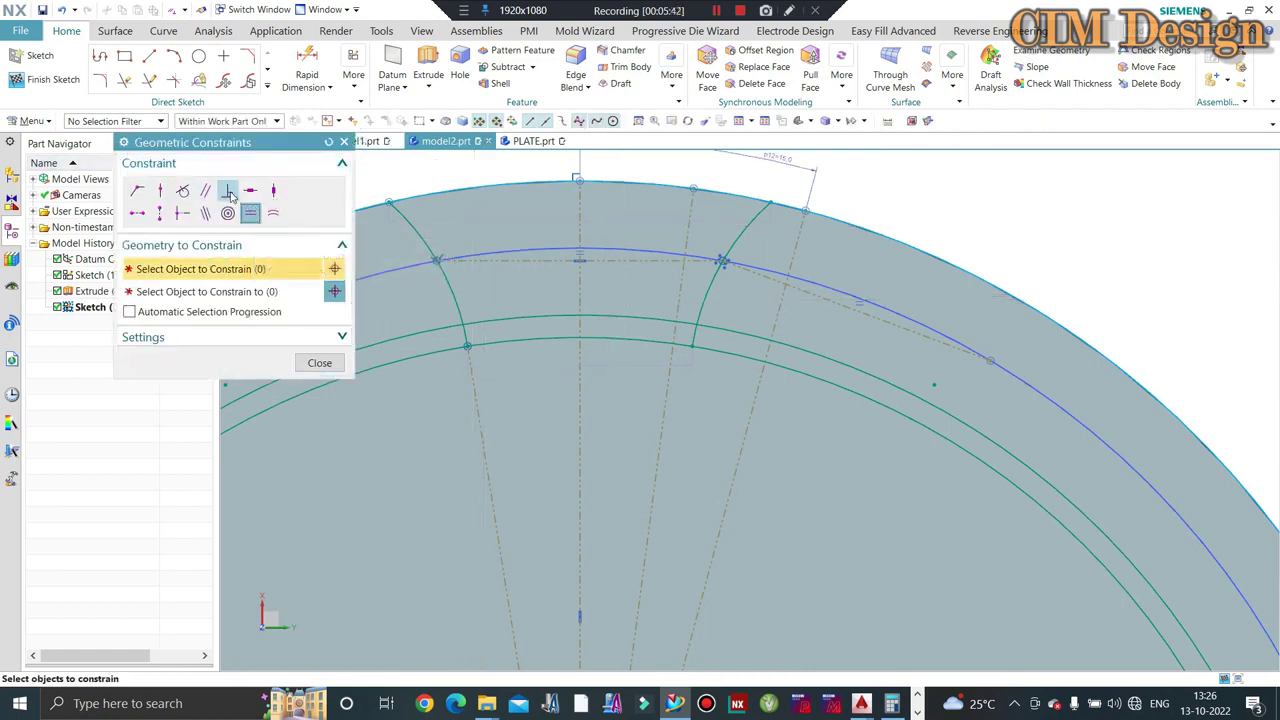
pyautogui.click(812, 290)
pyautogui.press('Escape')
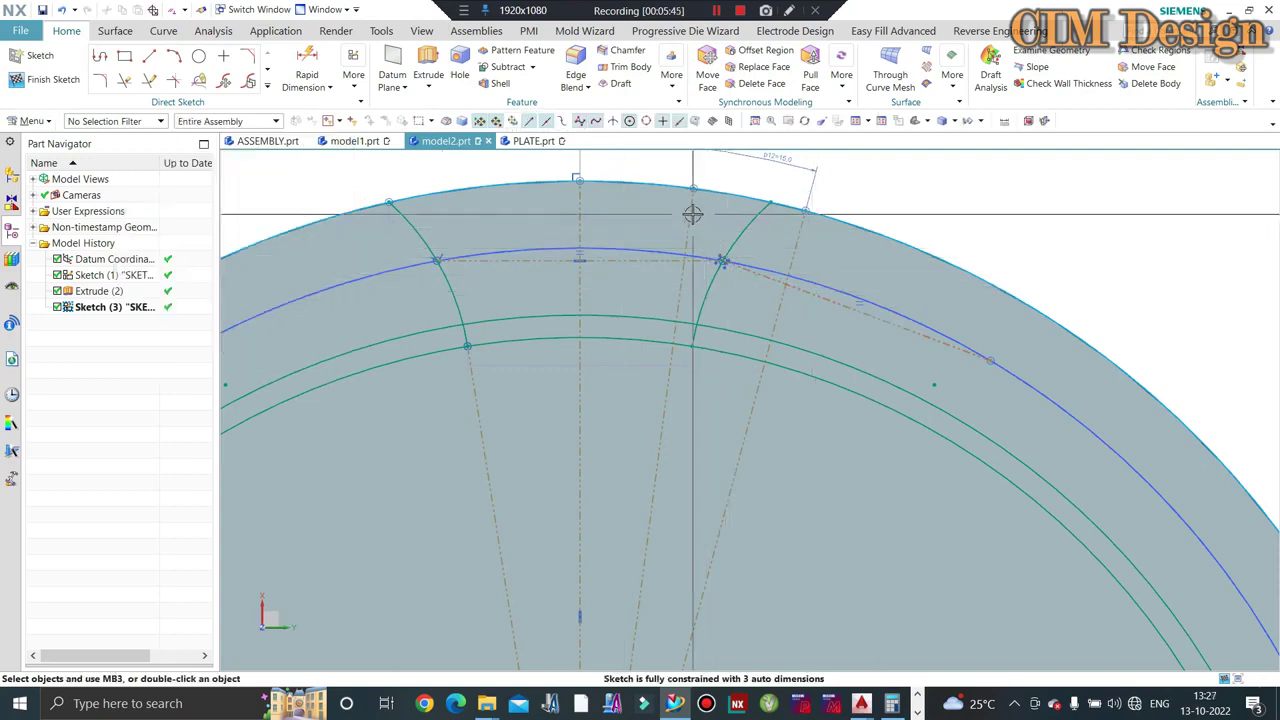
# Step: Make the sloping reference line perpendicular to the outer circle, accepting the conflict warning
pyautogui.rightClick(693, 213)
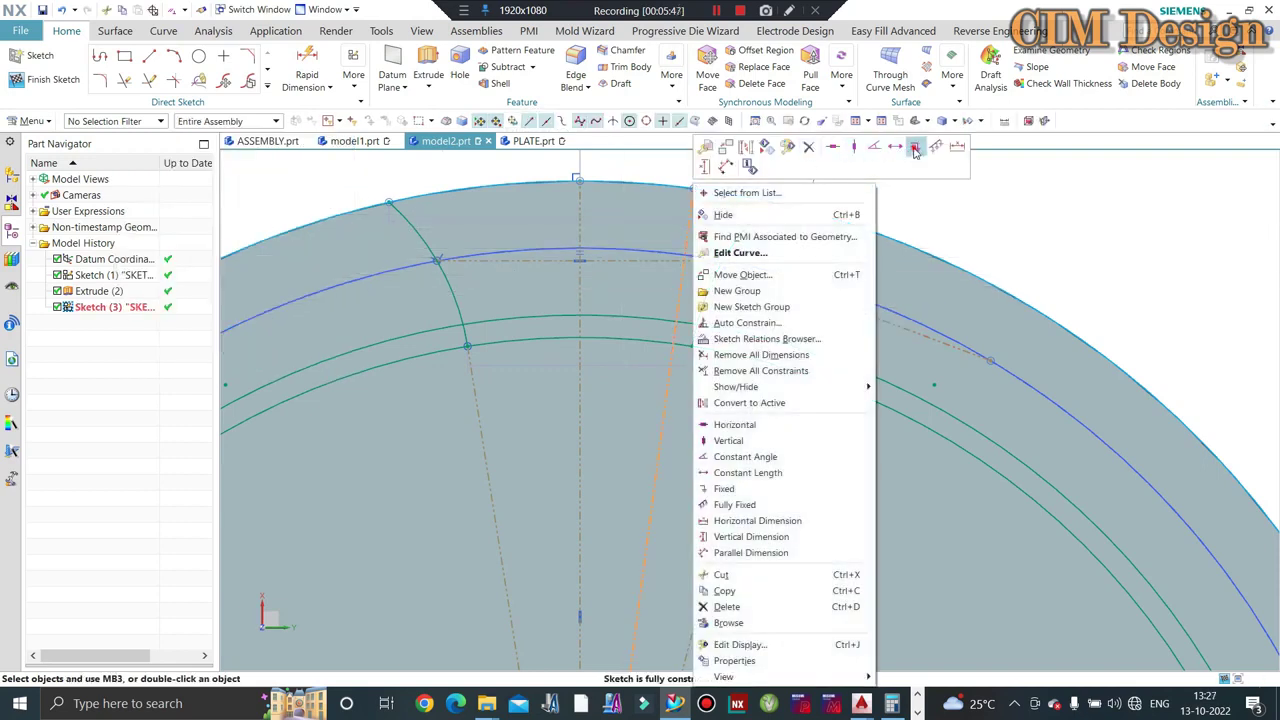
pyautogui.click(915, 150)
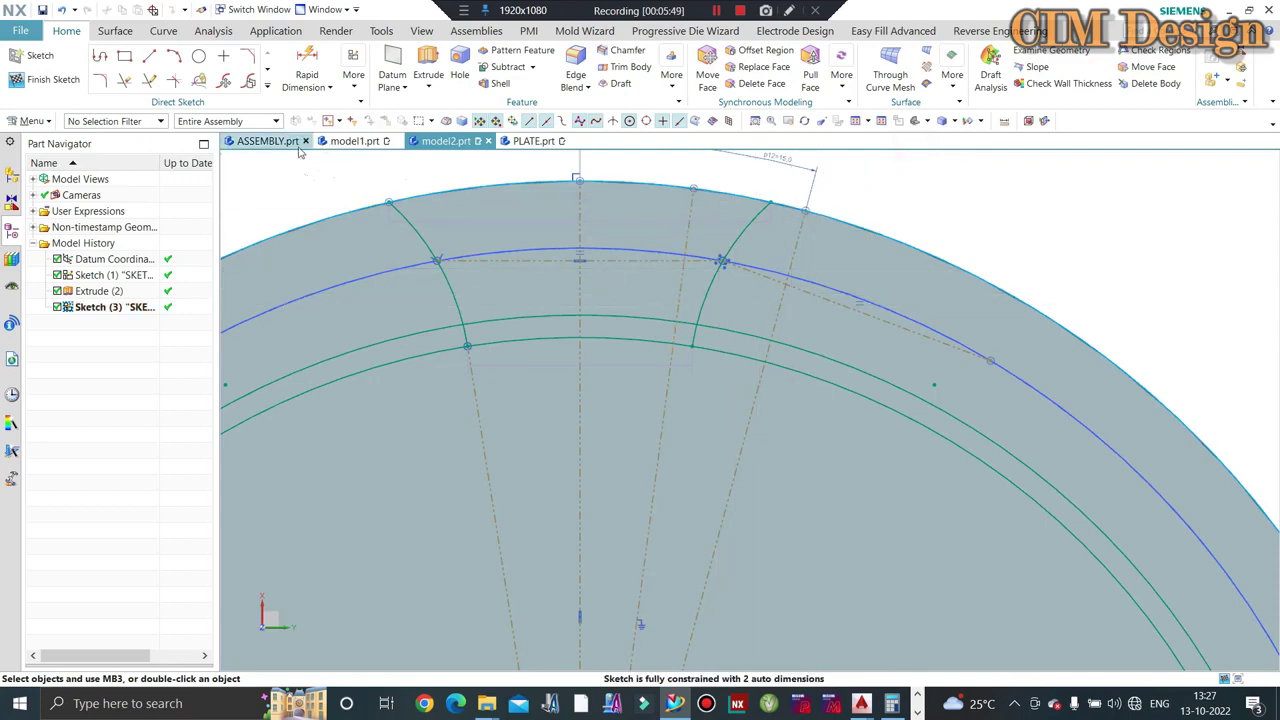
pyautogui.press('c')
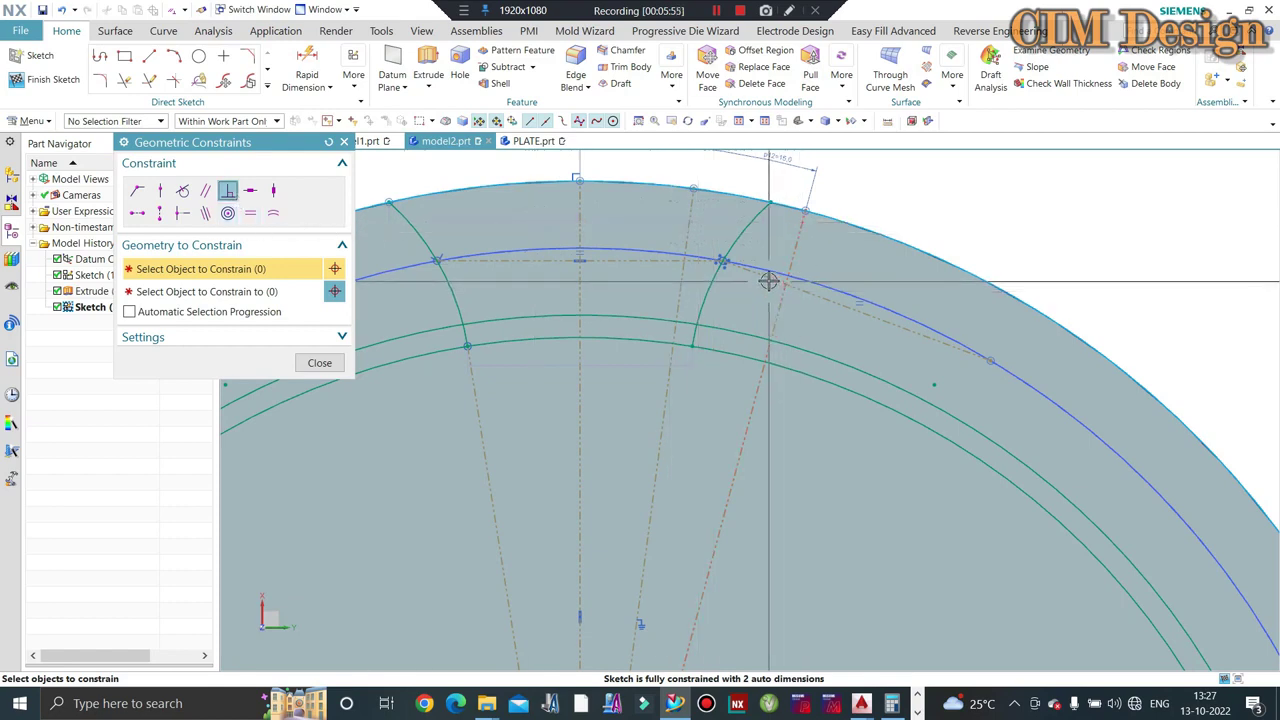
pyautogui.click(210, 291)
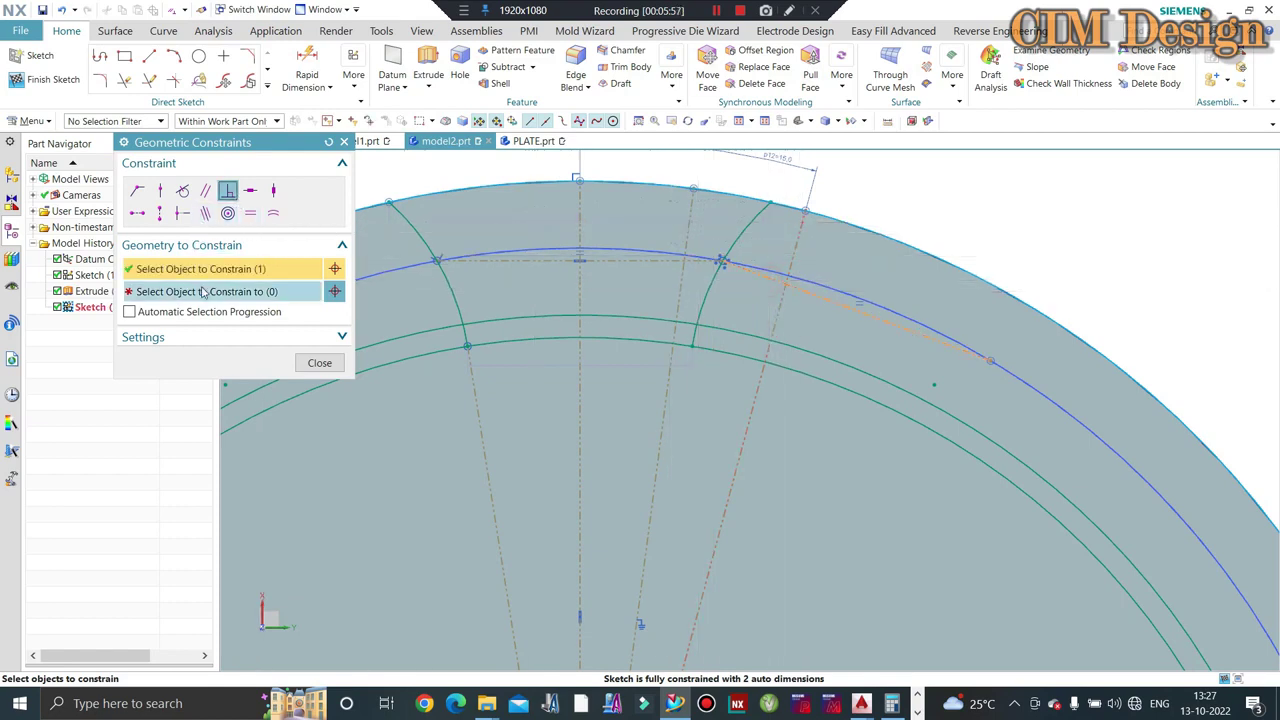
pyautogui.click(686, 217)
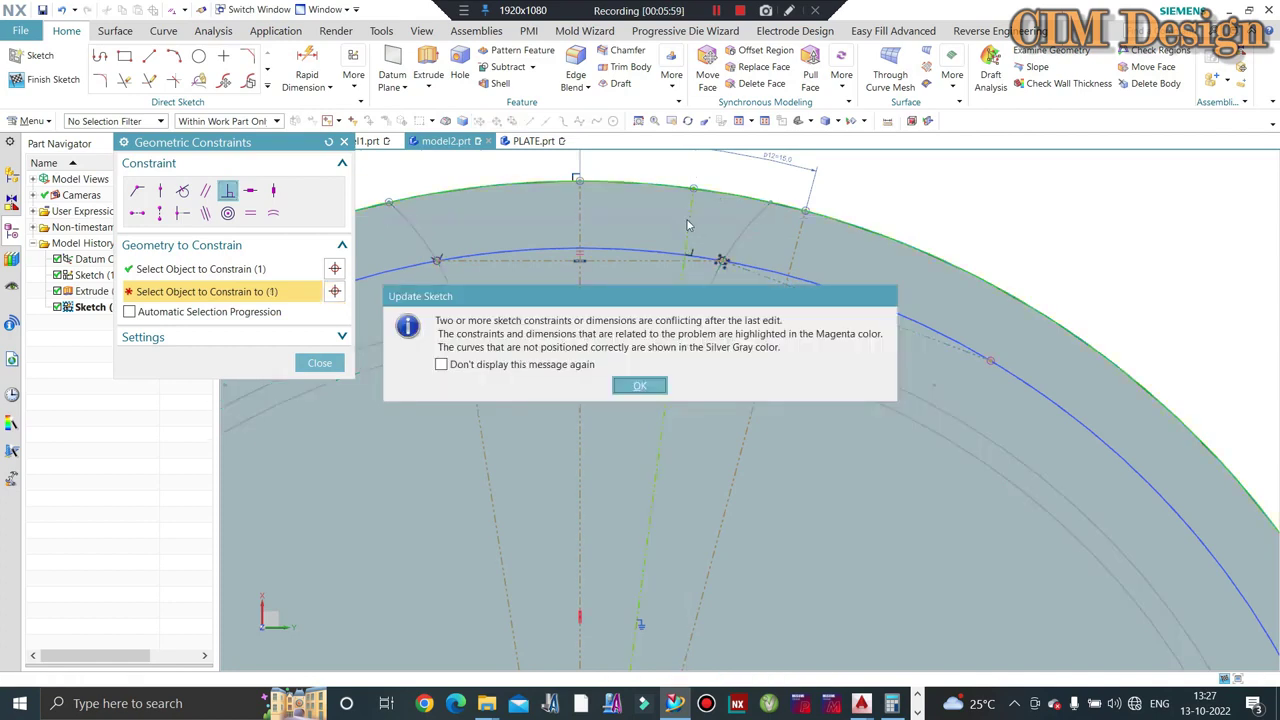
pyautogui.click(645, 383)
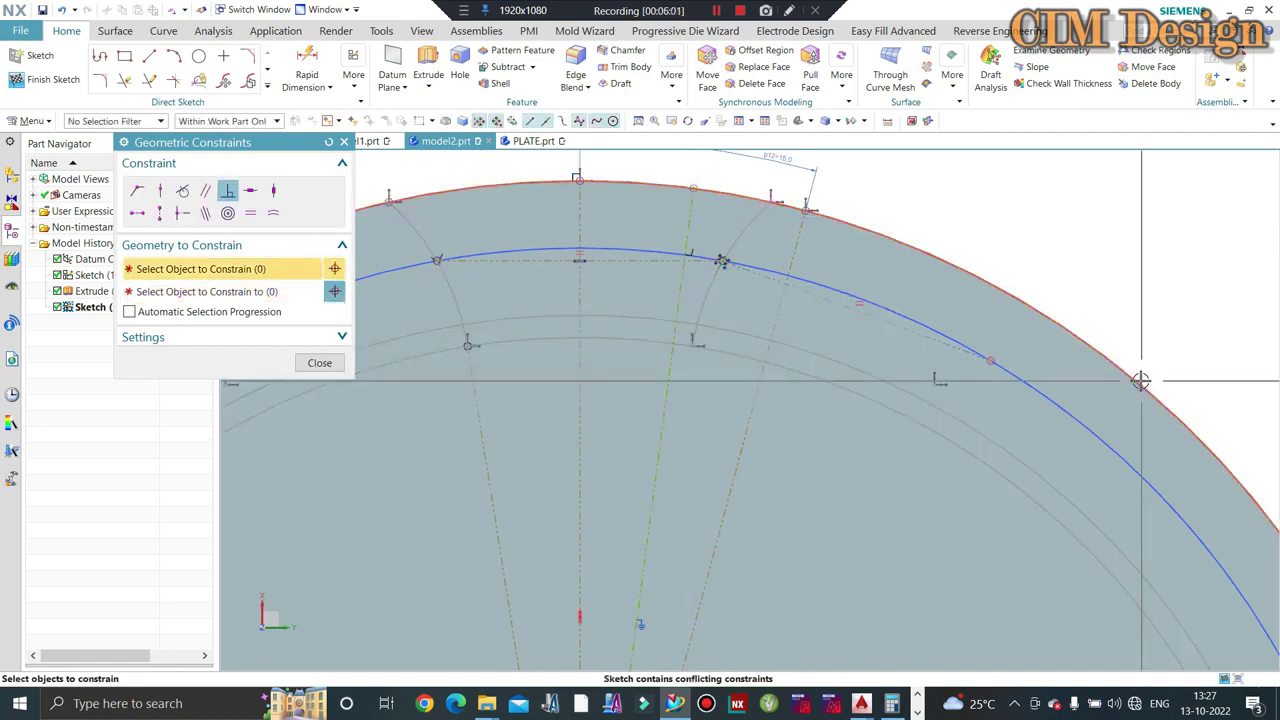
pyautogui.middleClick(1098, 354)
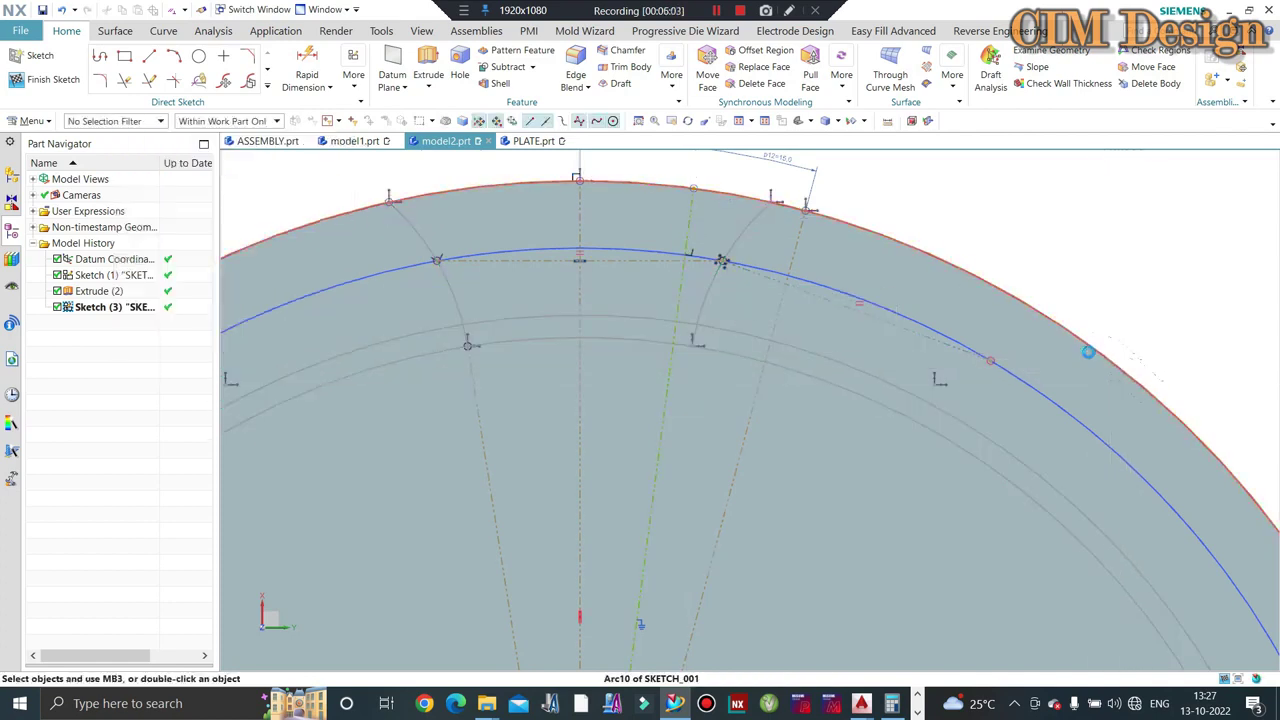
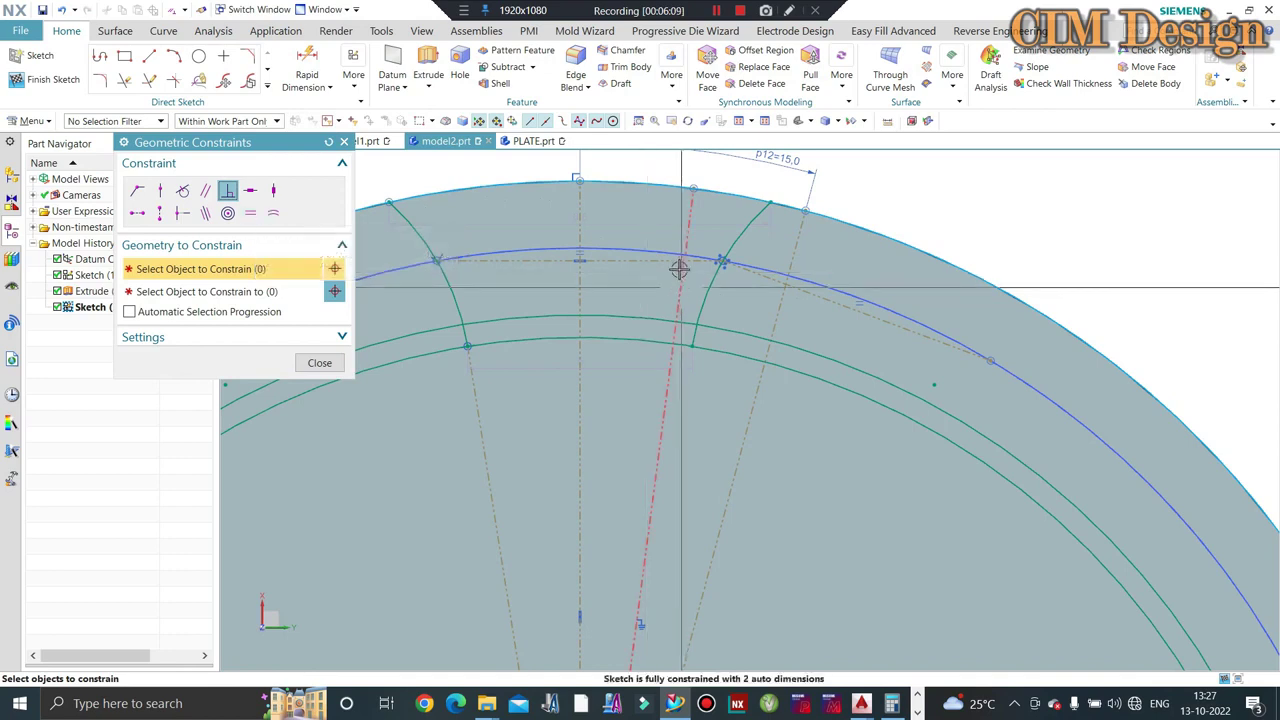
# Step: Discard the conflicting constraint between the blue-arc point and target curve, keeping the sketch unchanged
pyautogui.click(193, 289)
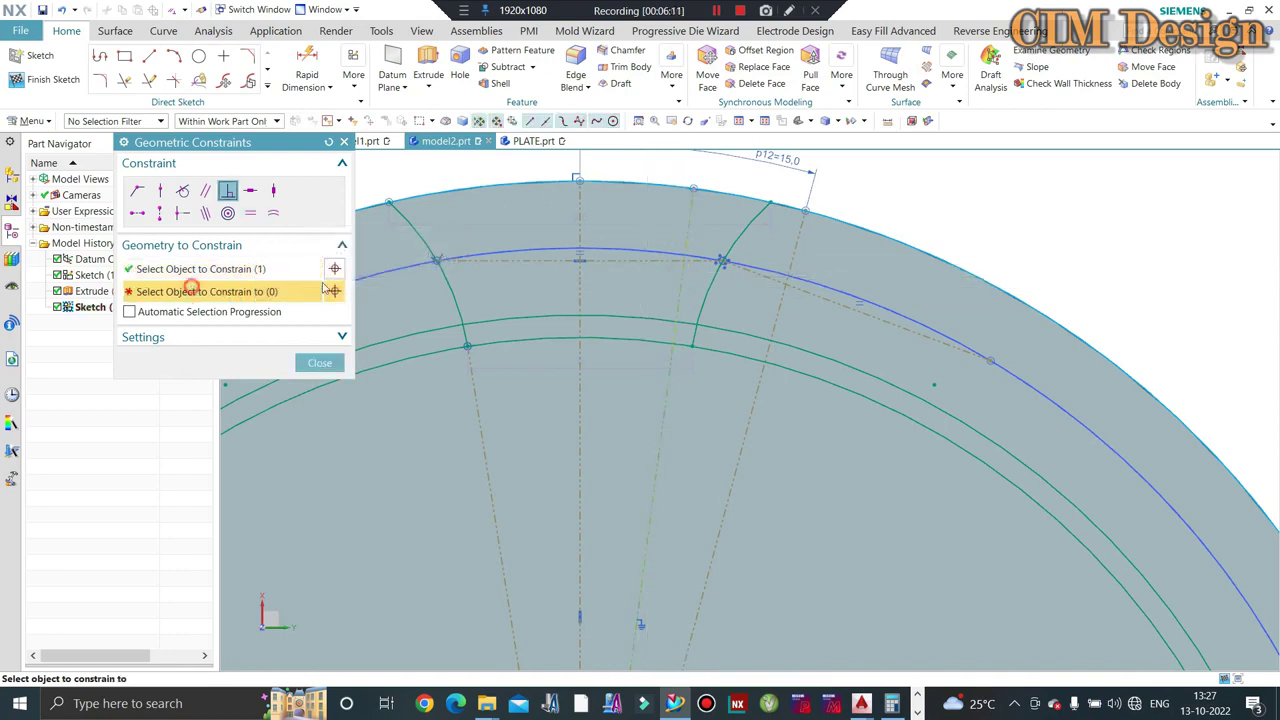
pyautogui.click(768, 281)
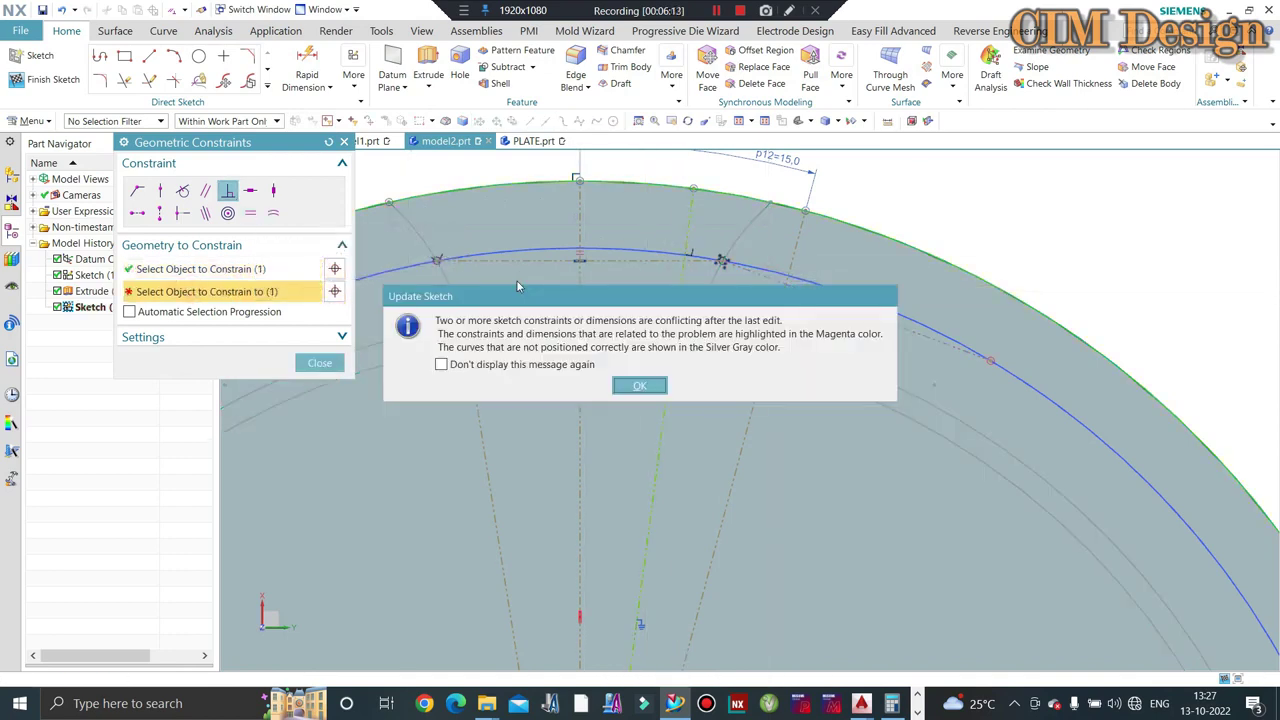
pyautogui.click(642, 381)
pyautogui.middleClick(517, 291)
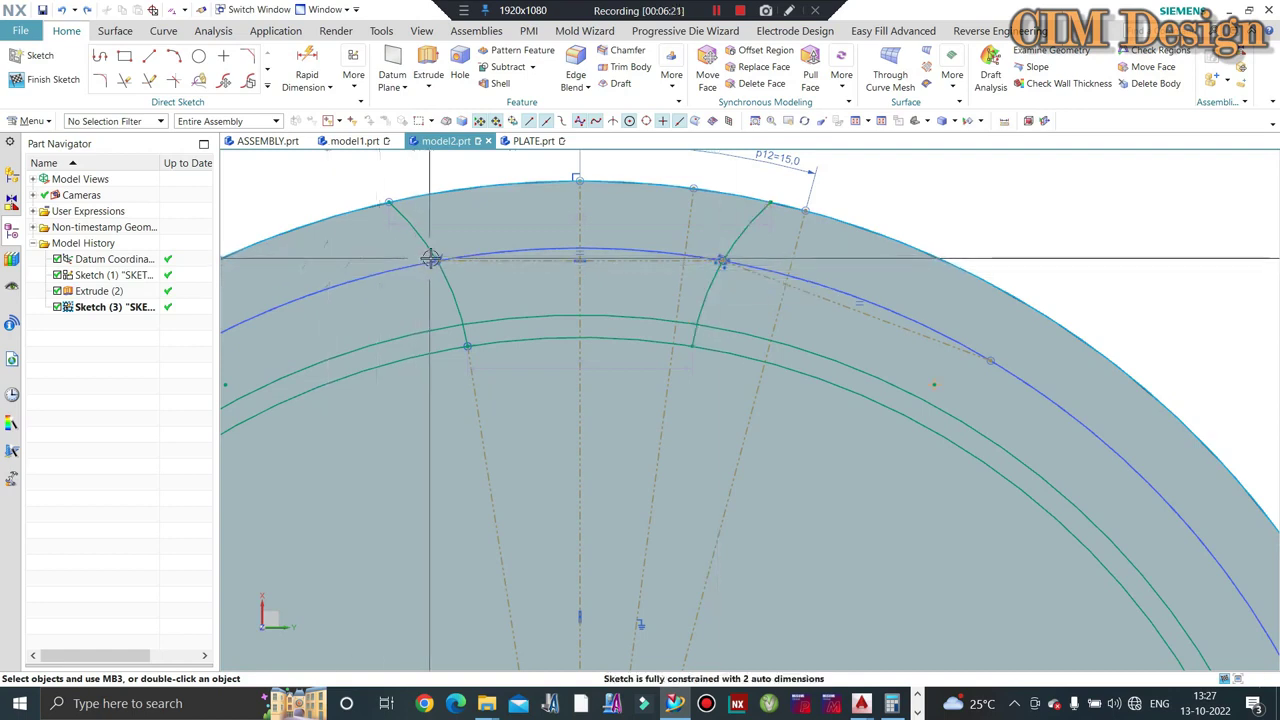
# Step: Drag the left flank arc's endpoints onto the lower arc and up-right to reshape the tooth space
pyautogui.scroll(1, 435, 260)
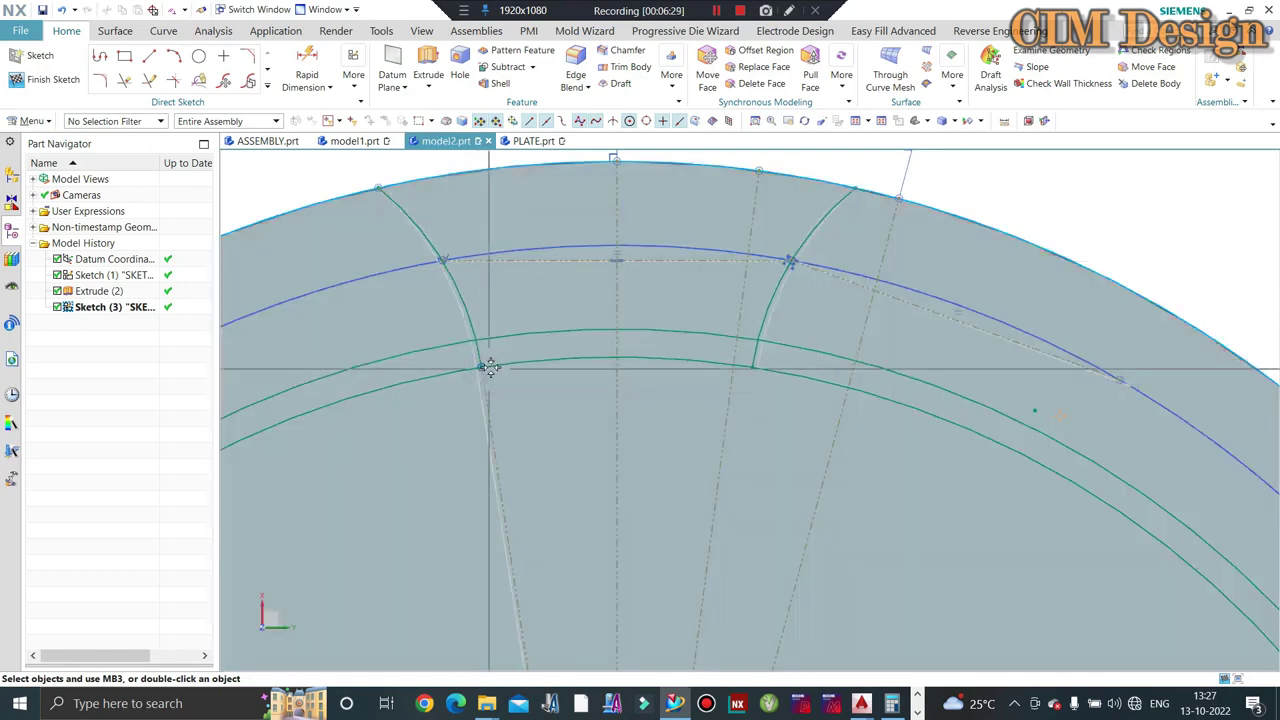
pyautogui.moveTo(489, 367); pyautogui.dragTo(504, 363)
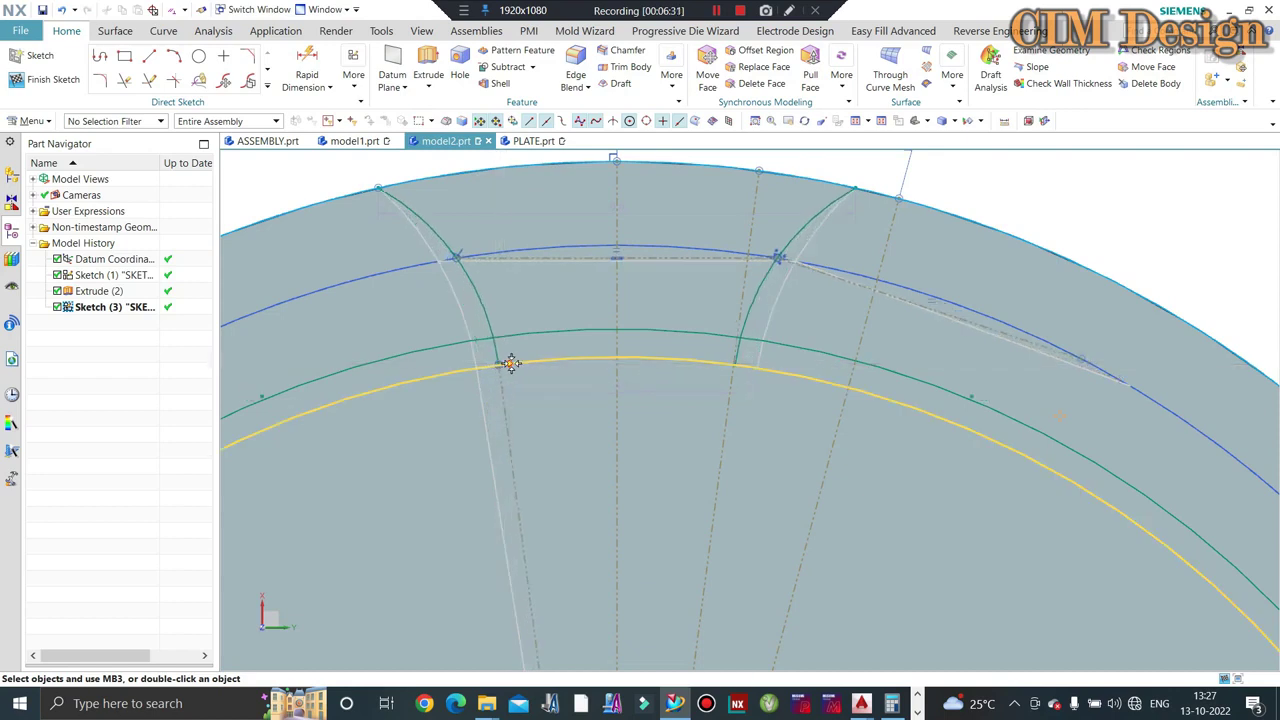
pyautogui.moveTo(511, 363)
pyautogui.mouseDown()
pyautogui.moveTo(539, 360)
pyautogui.moveTo(520, 332)
pyautogui.mouseUp()
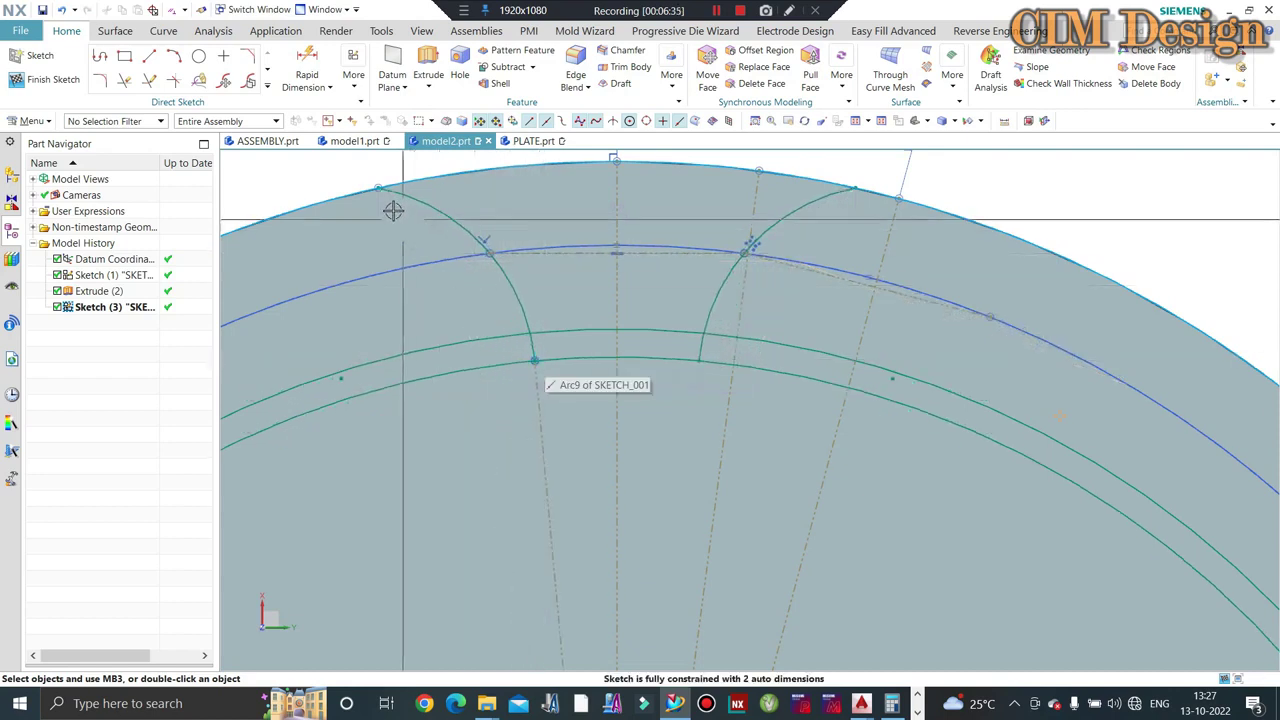
pyautogui.moveTo(394, 185); pyautogui.dragTo(418, 179)
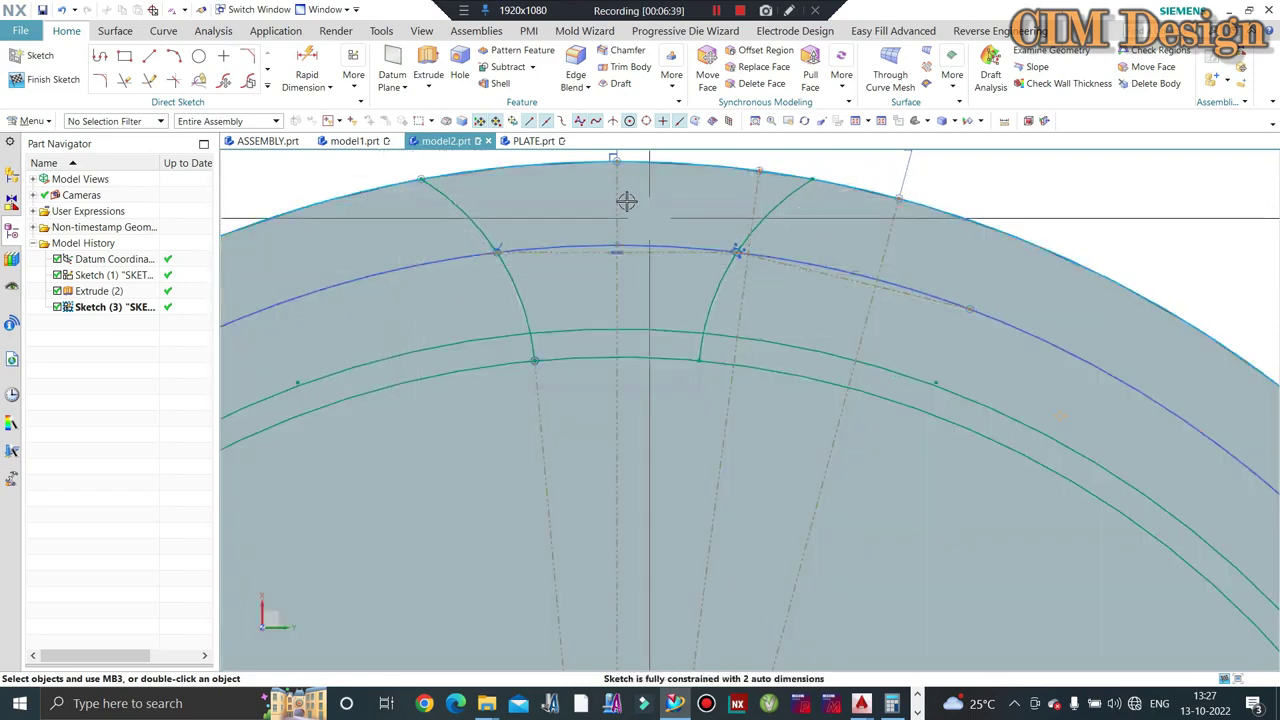
# Step: Constrain the blue arc to the dashed radial line, leaving just one auto dimension
pyautogui.press('c')
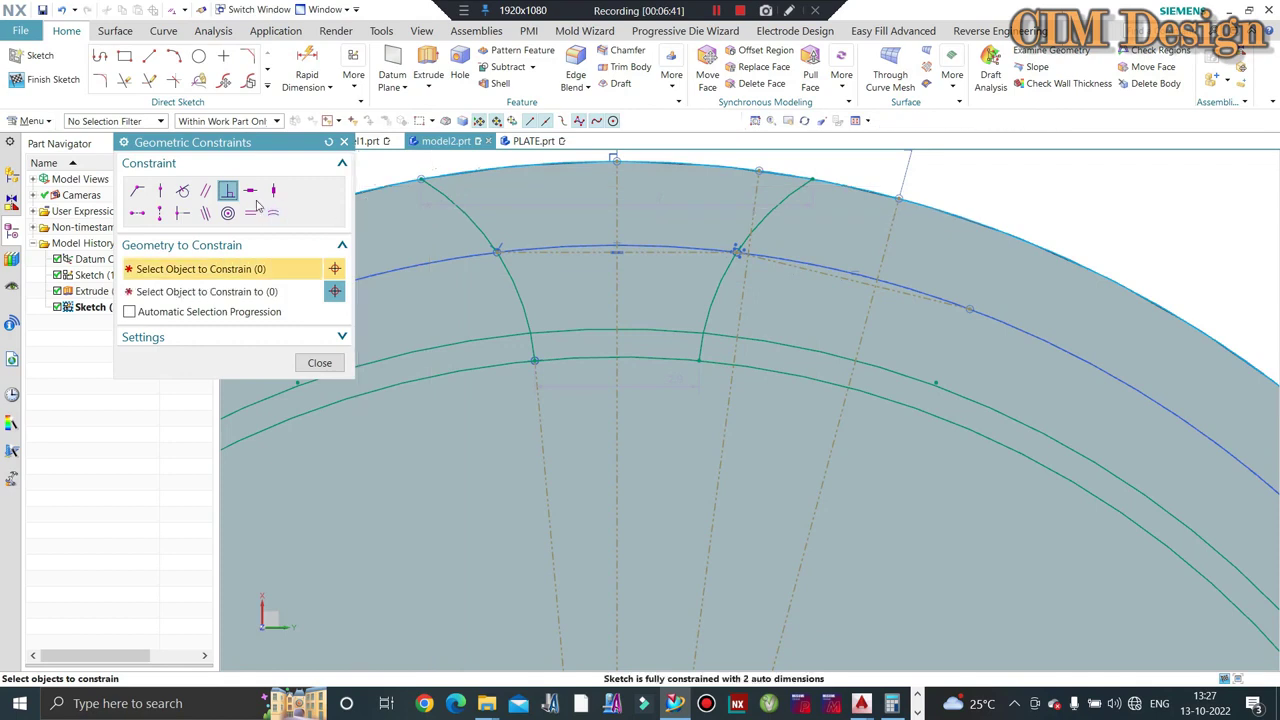
pyautogui.scroll(2, 737, 277)
pyautogui.scroll(2, 788, 253)
pyautogui.click(788, 253)
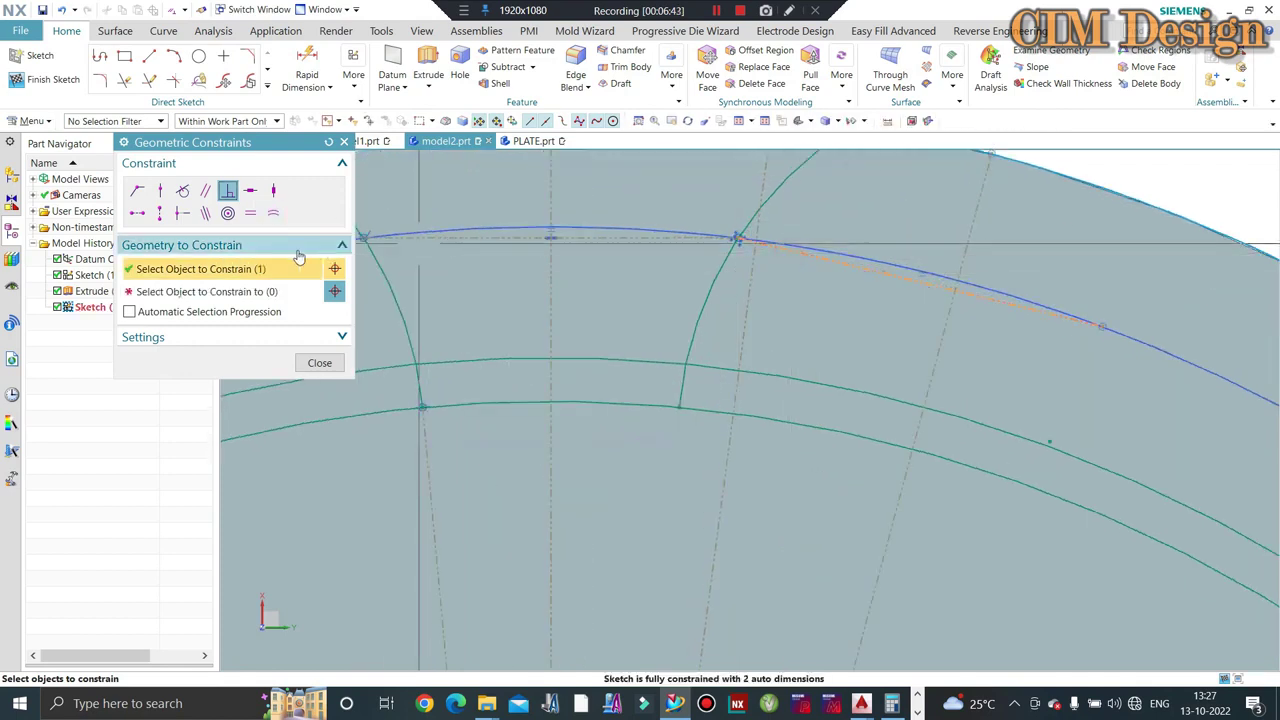
pyautogui.click(748, 280)
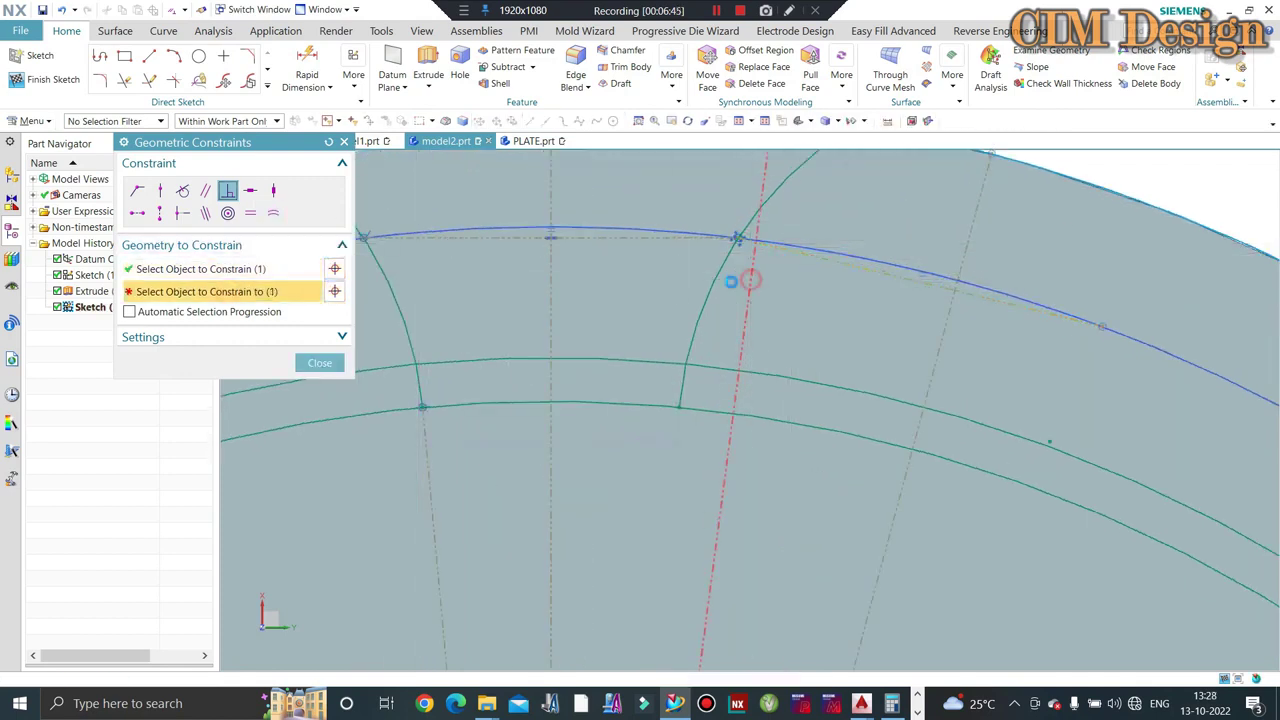
pyautogui.scroll(-2, 660, 285)
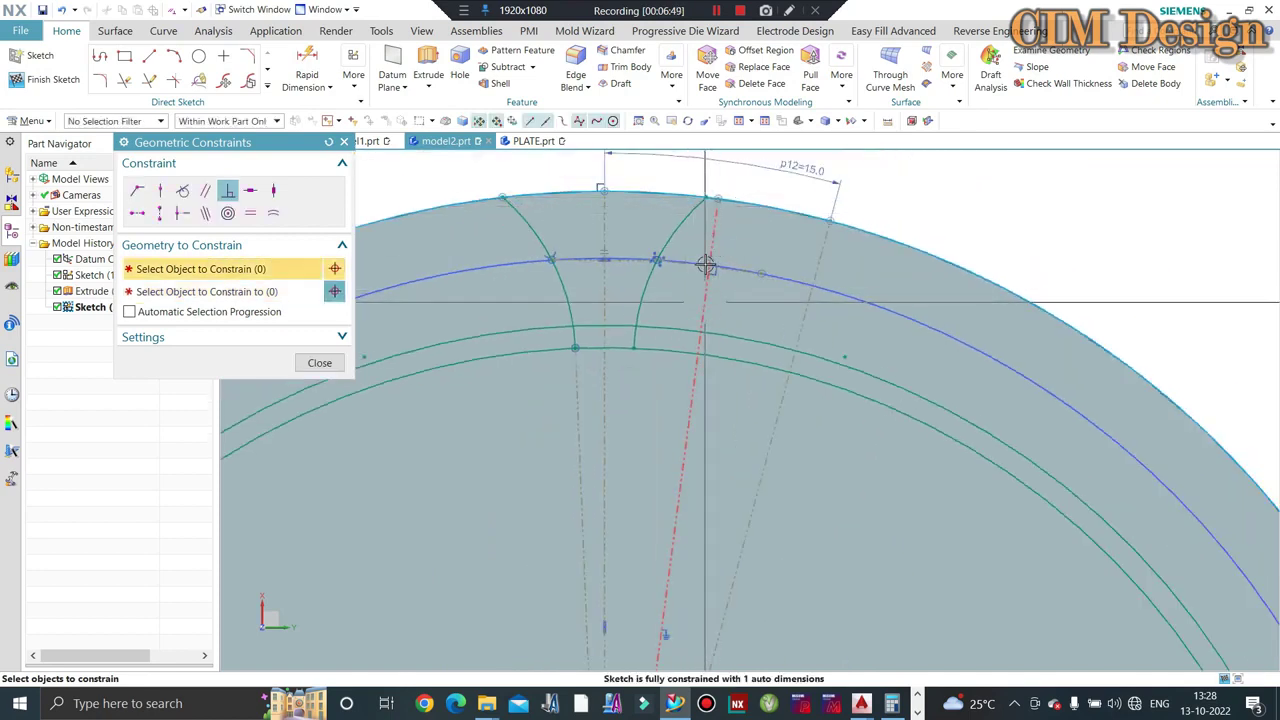
pyautogui.scroll(2, 708, 265)
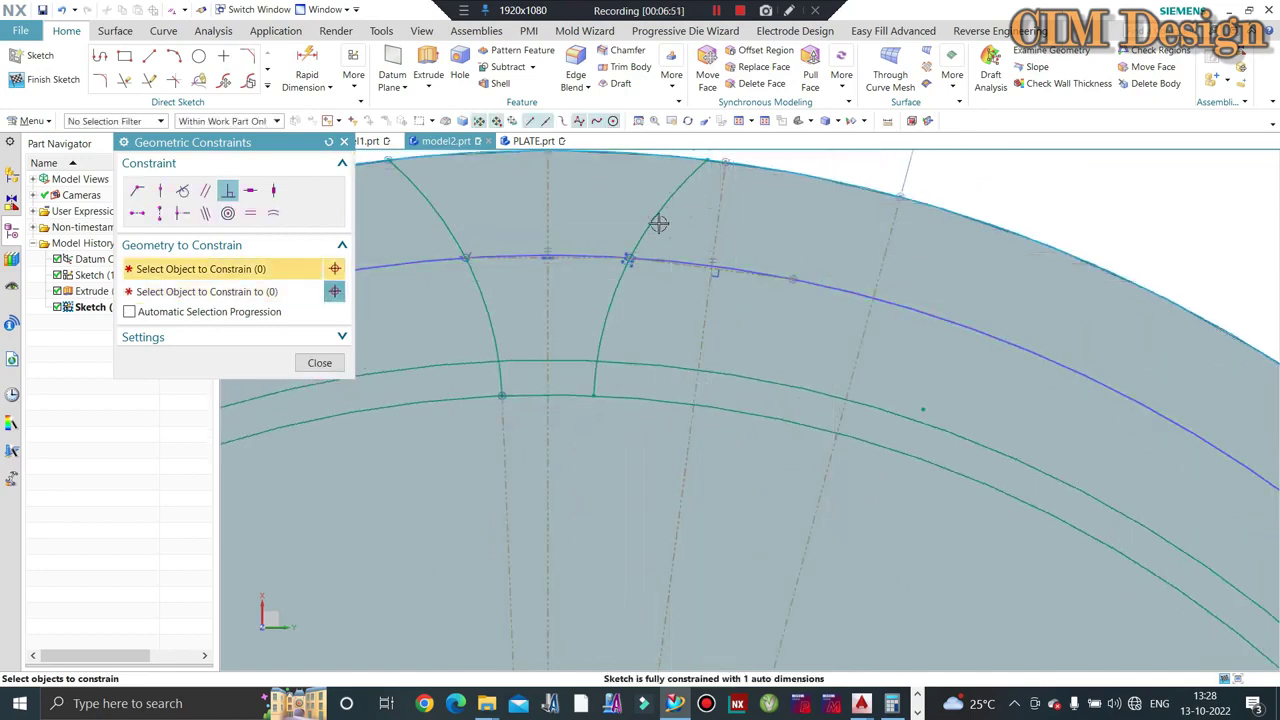
pyautogui.scroll(-1, 680, 240)
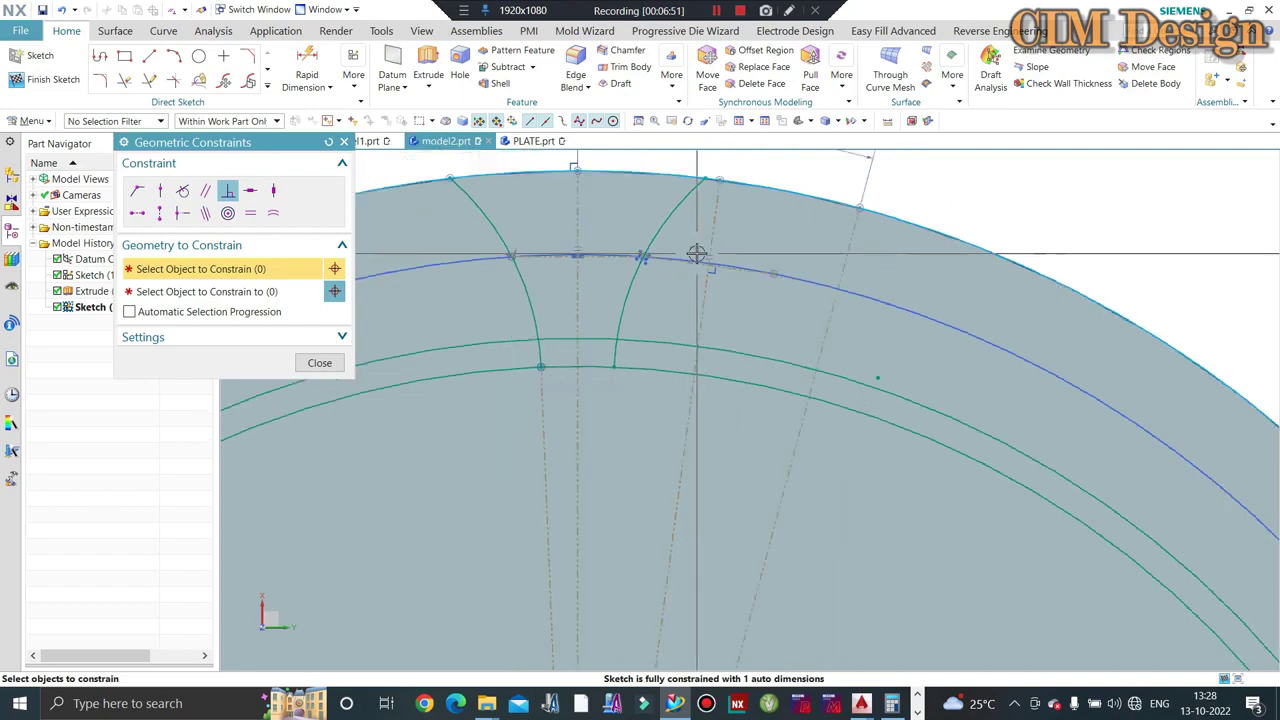
pyautogui.click(320, 363)
pyautogui.scroll(-1, 688, 193)
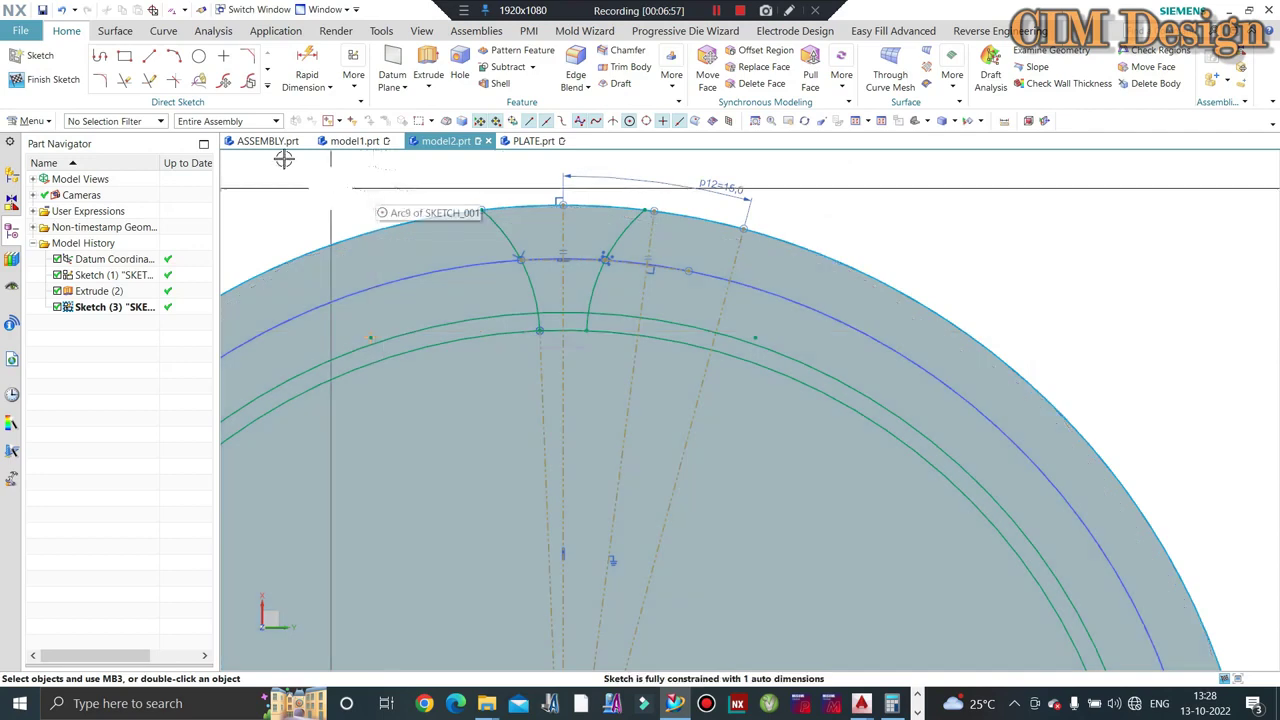
# Step: Draw a line from beyond the outer rim to below the tooth space, tangent to the left flank arc
pyautogui.click(151, 57)
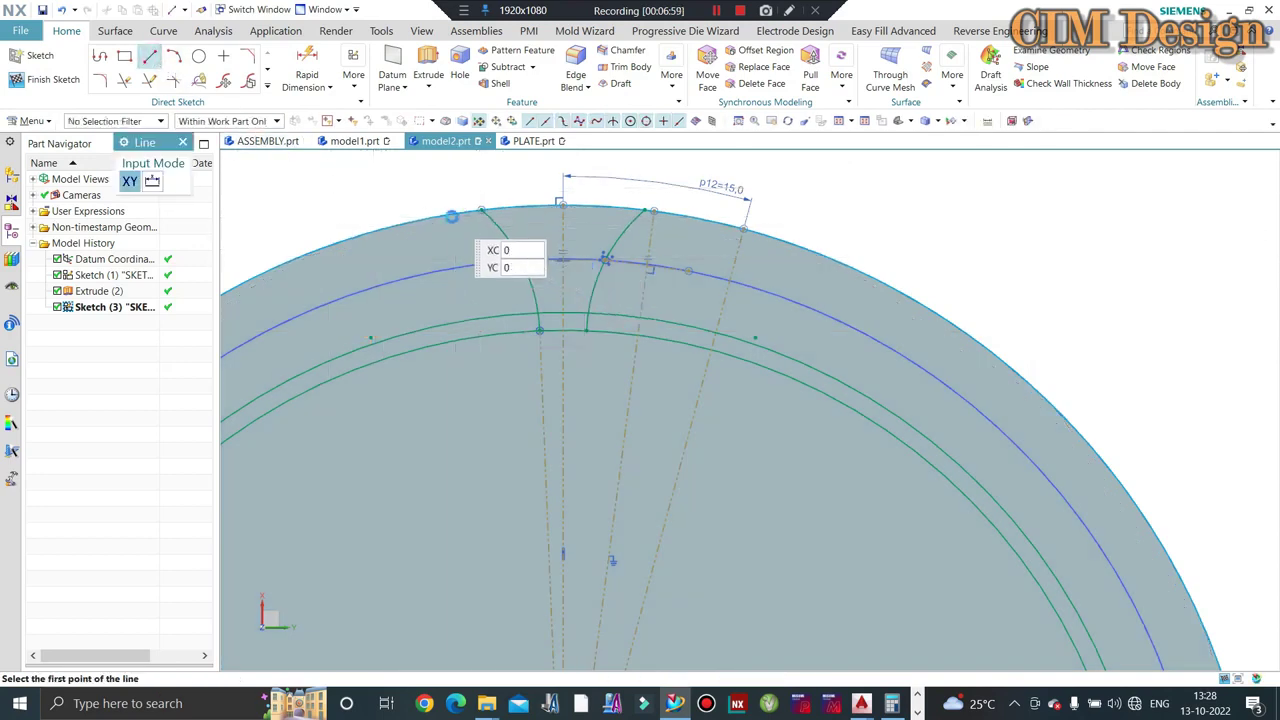
pyautogui.click(451, 212)
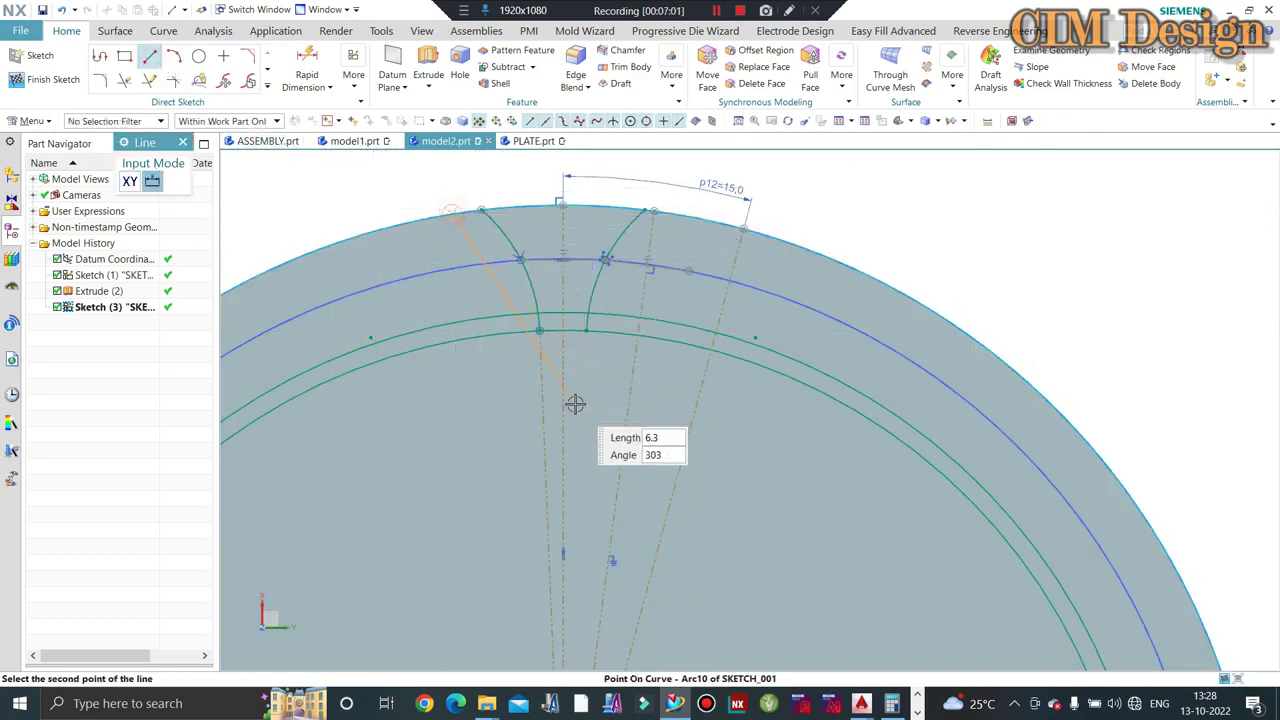
pyautogui.click(564, 405)
pyautogui.press('Escape')
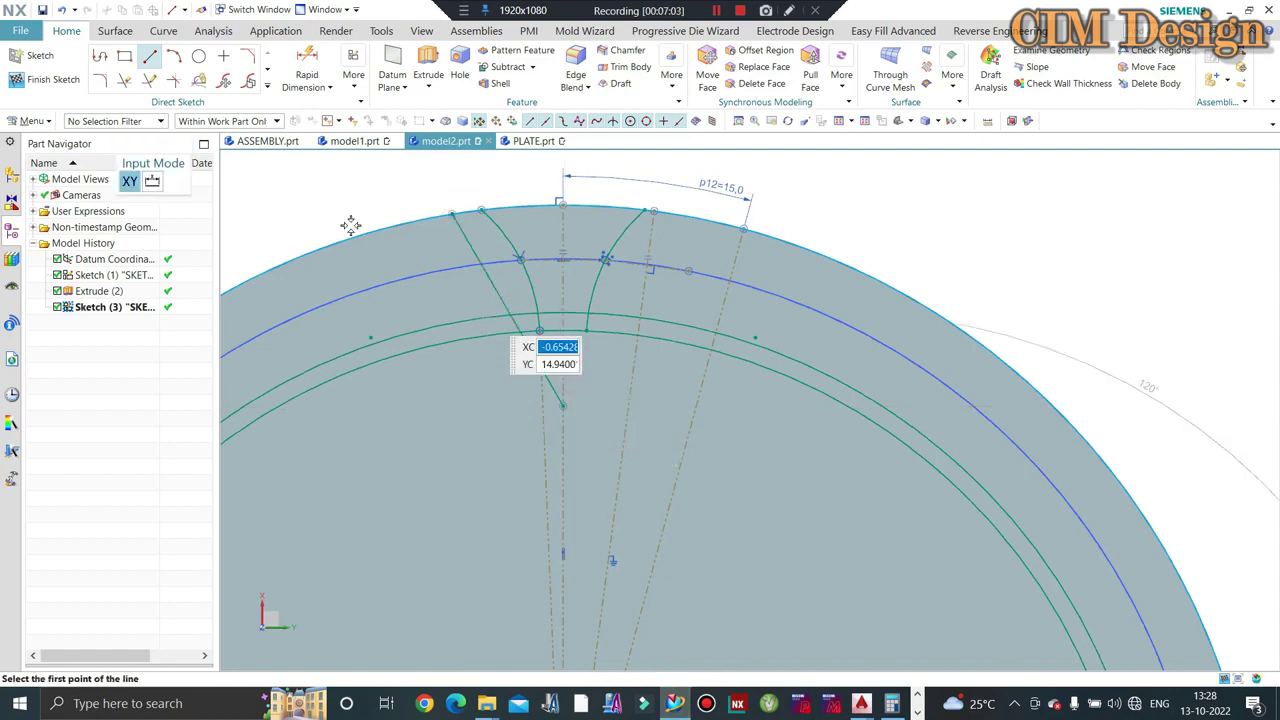
pyautogui.press('c')
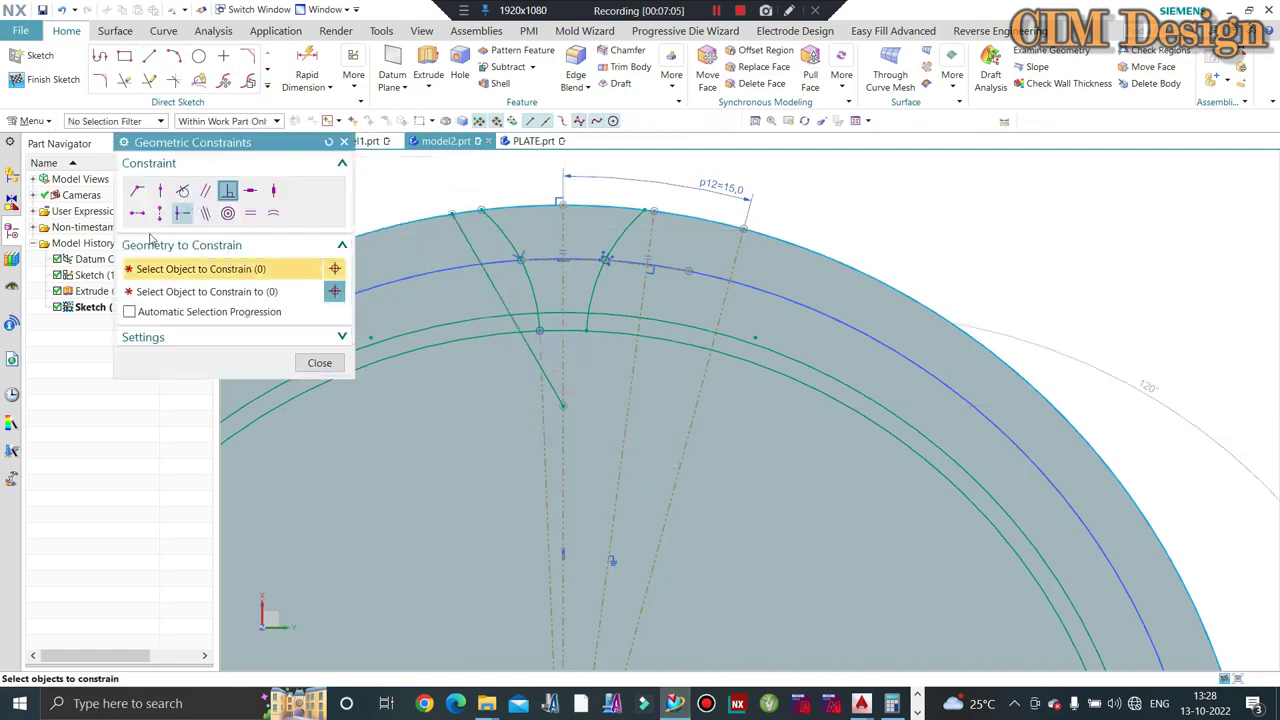
pyautogui.click(181, 191)
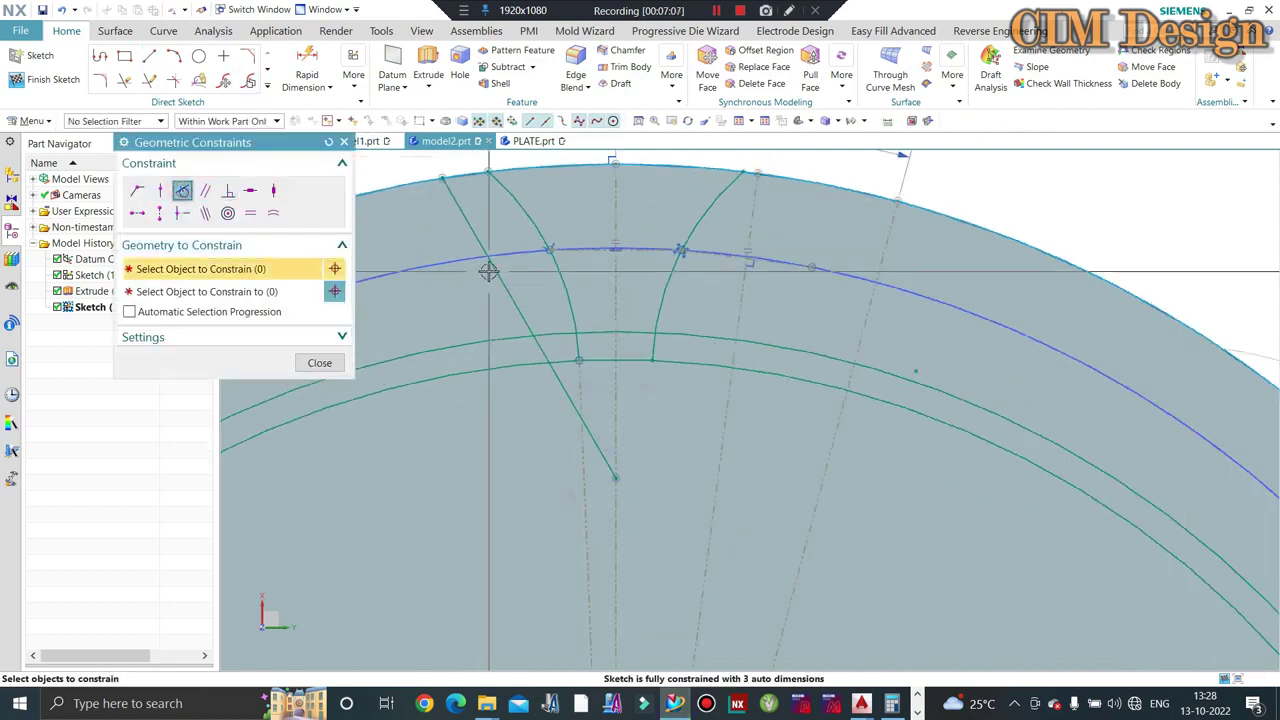
pyautogui.scroll(2, 486, 273)
pyautogui.click(494, 272)
pyautogui.click(245, 300)
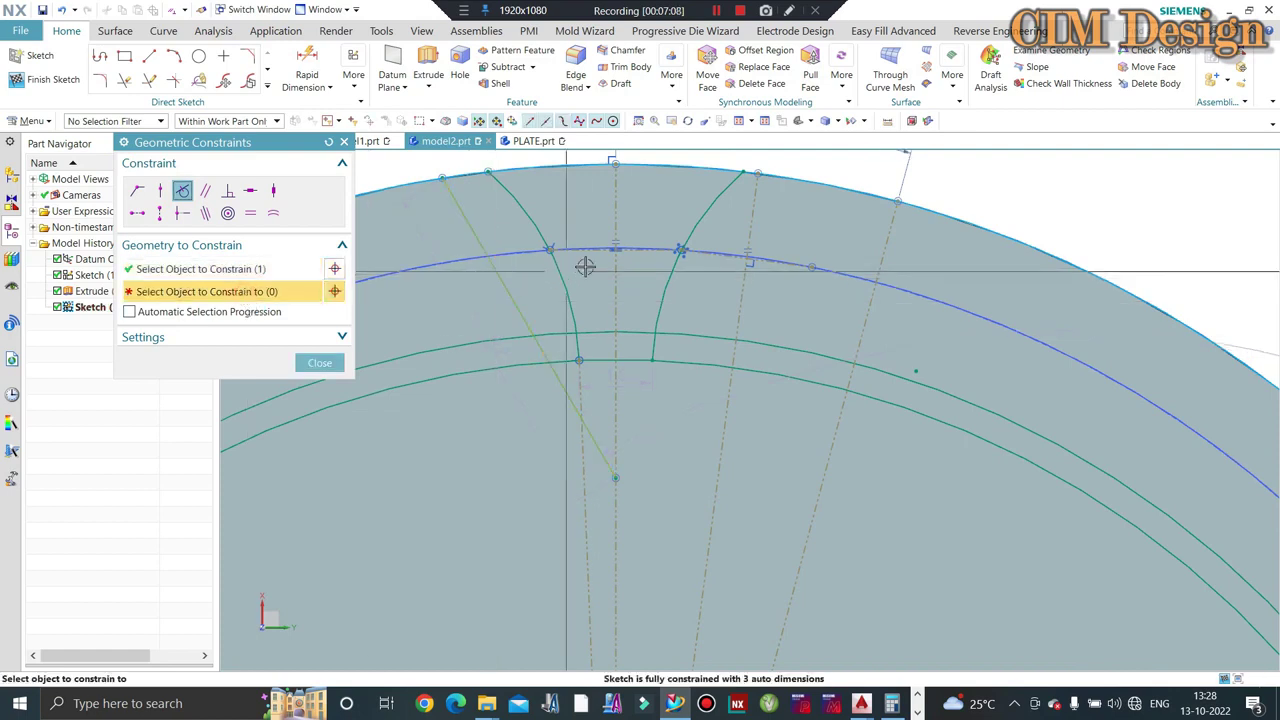
pyautogui.click(528, 220)
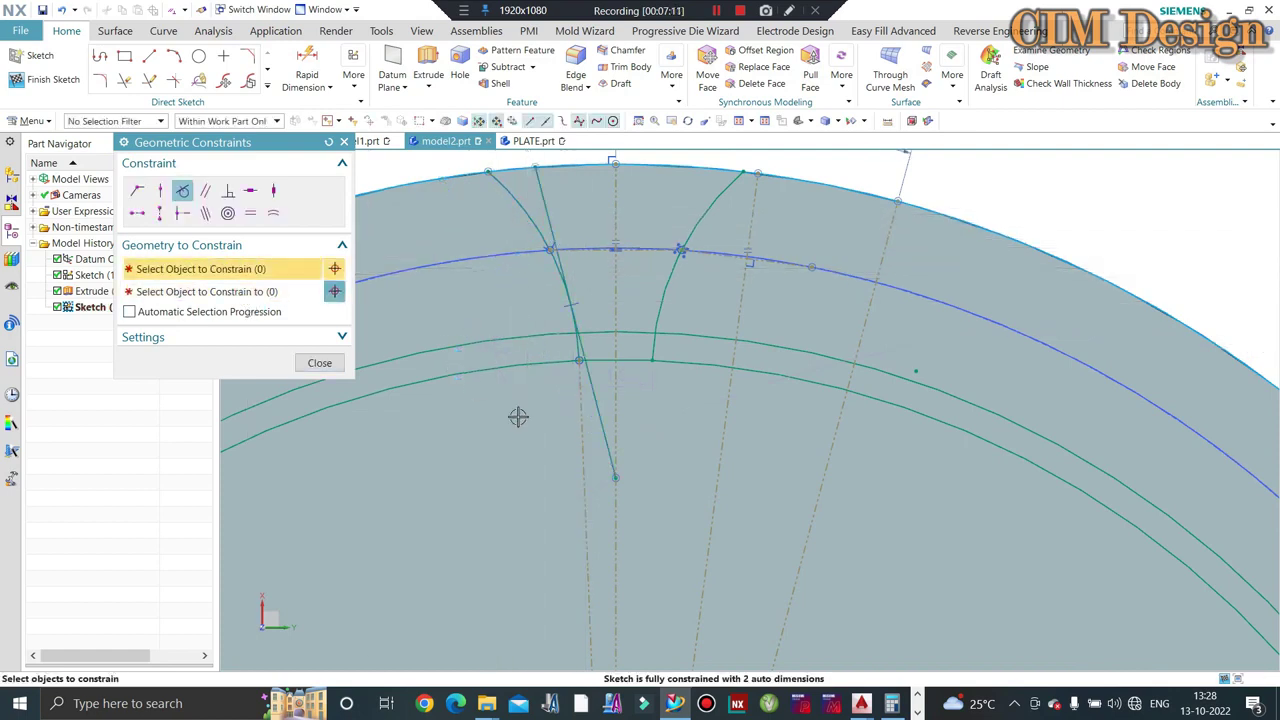
pyautogui.middleClick(637, 453)
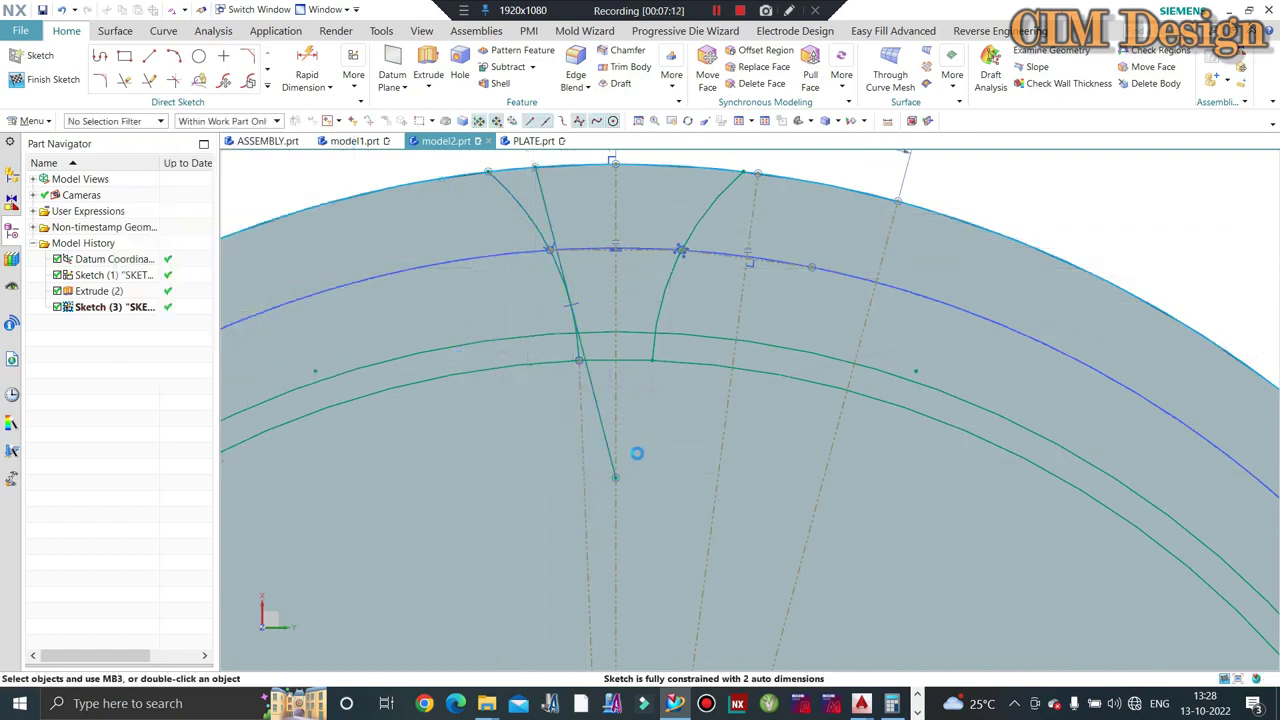
# Step: Convert the line to reference and make it pass through the flank's point on the blue circle
pyautogui.rightClick(599, 419)
pyautogui.click(652, 520)
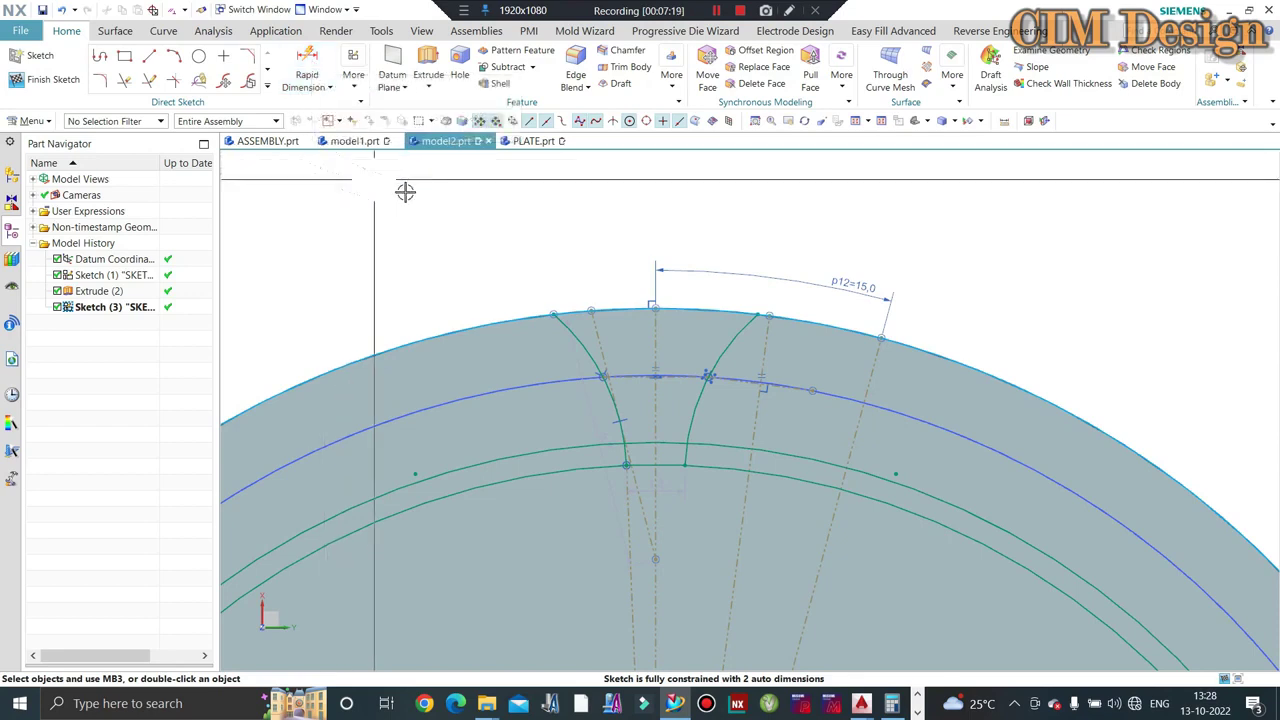
pyautogui.press('c')
pyautogui.scroll(2, 630, 410)
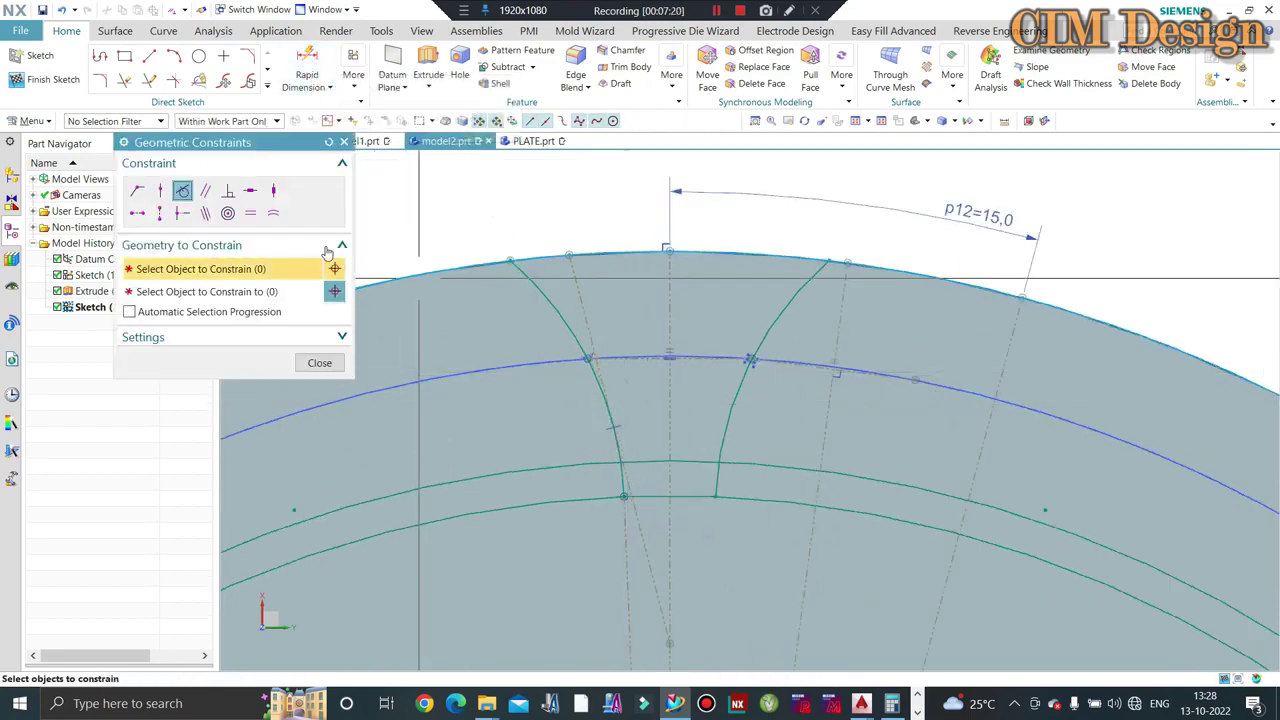
pyautogui.click(162, 192)
pyautogui.scroll(2, 577, 349)
pyautogui.scroll(1, 530, 245)
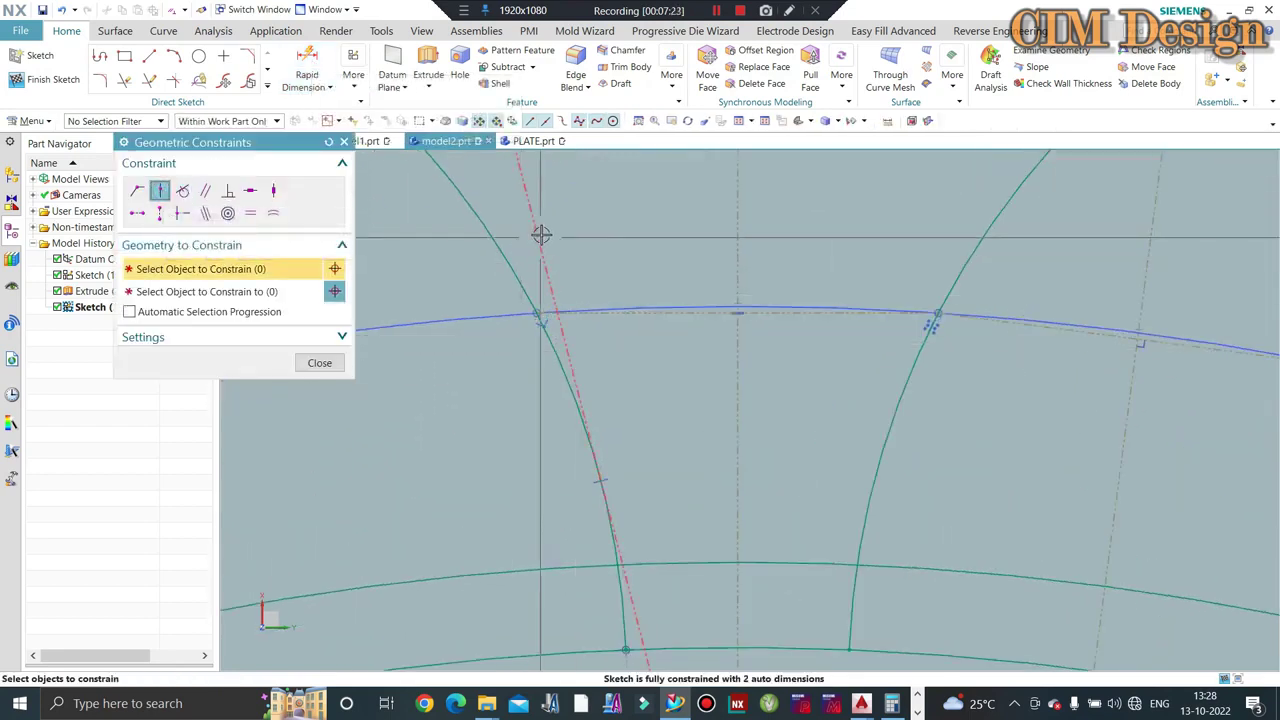
pyautogui.click(540, 236)
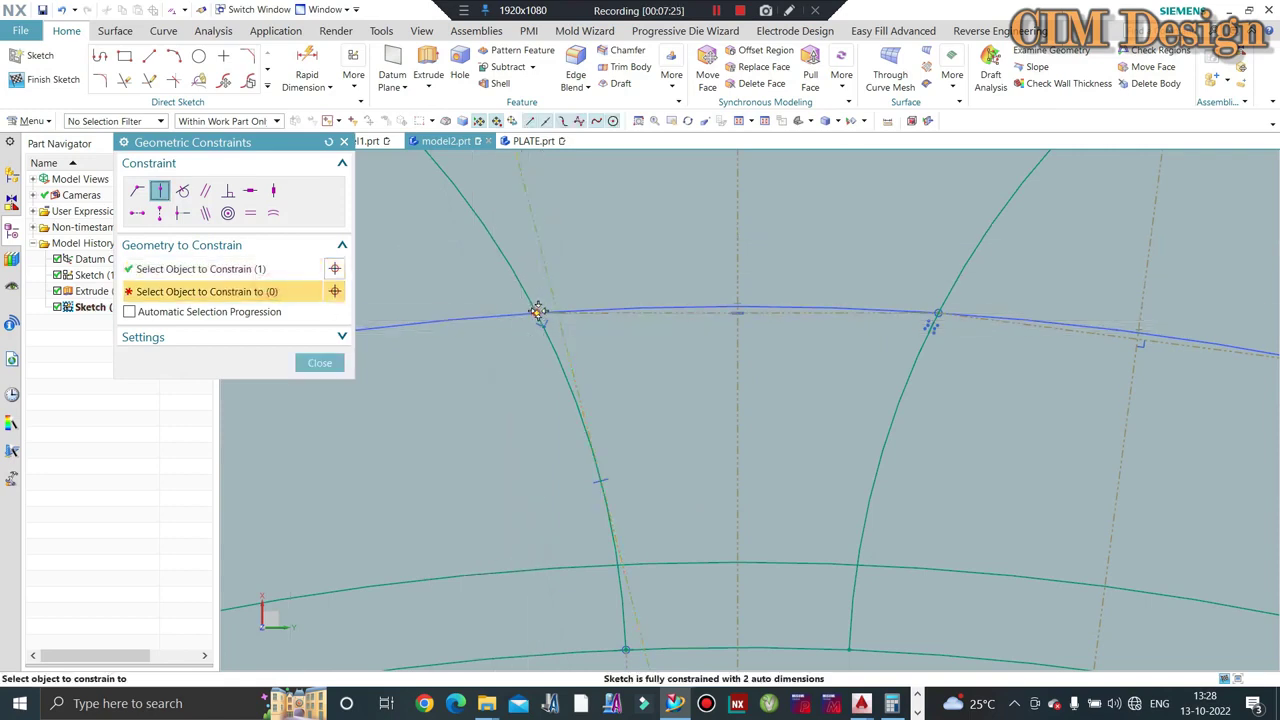
pyautogui.click(537, 312)
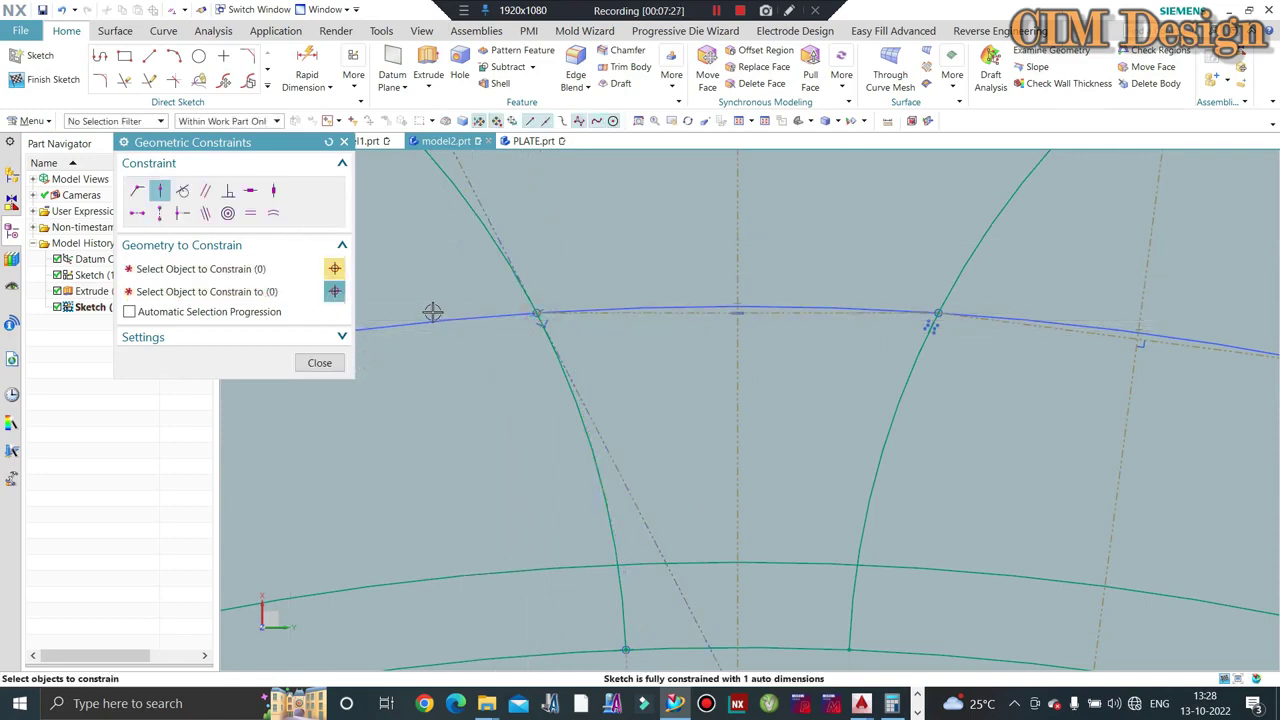
pyautogui.scroll(-2, 586, 348)
pyautogui.scroll(-1, 399, 418)
pyautogui.click(318, 364)
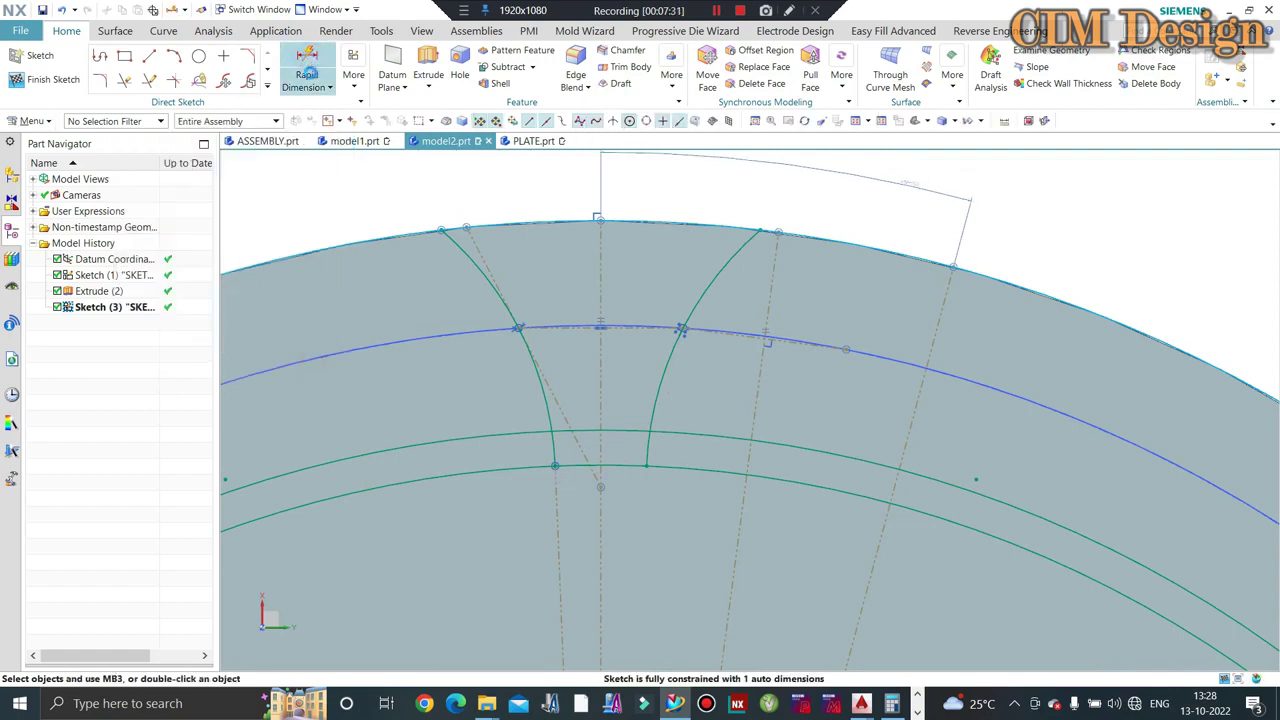
# Step: Add angular dimension p13 between the flank tangent line and the centerline using the PRESSURE_ANGLE expression
pyautogui.click(307, 75)
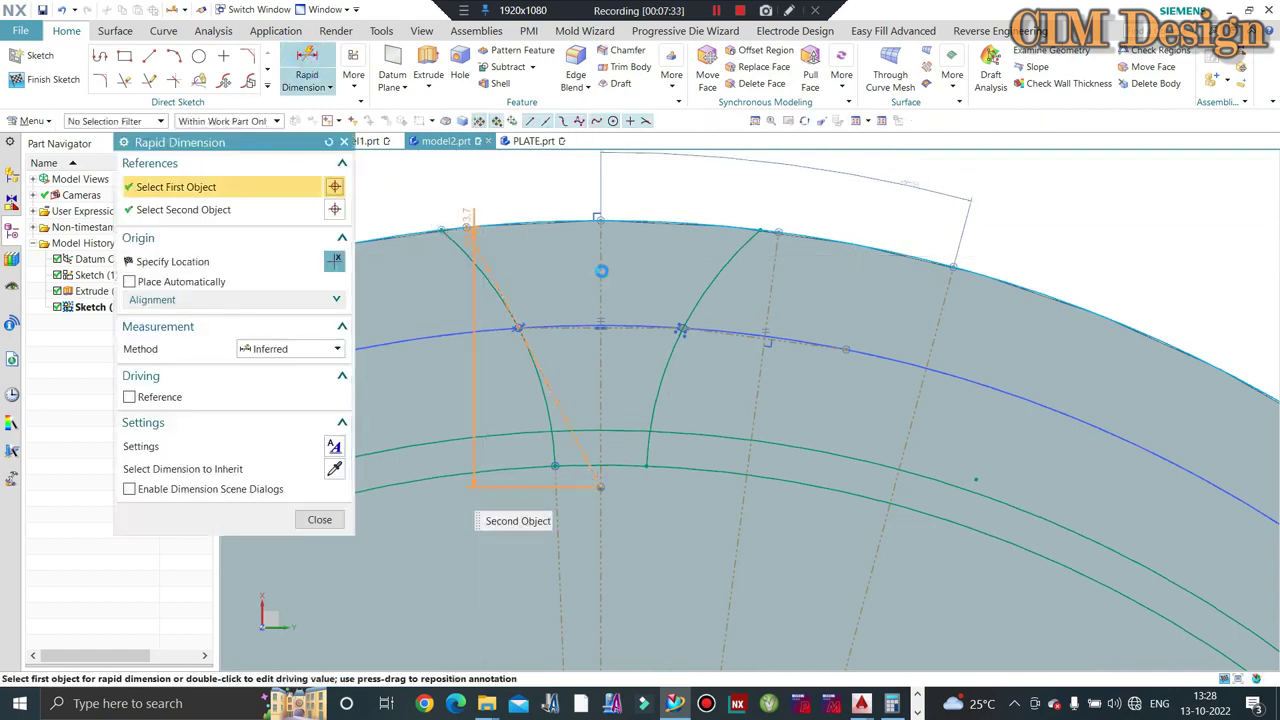
pyautogui.click(600, 271)
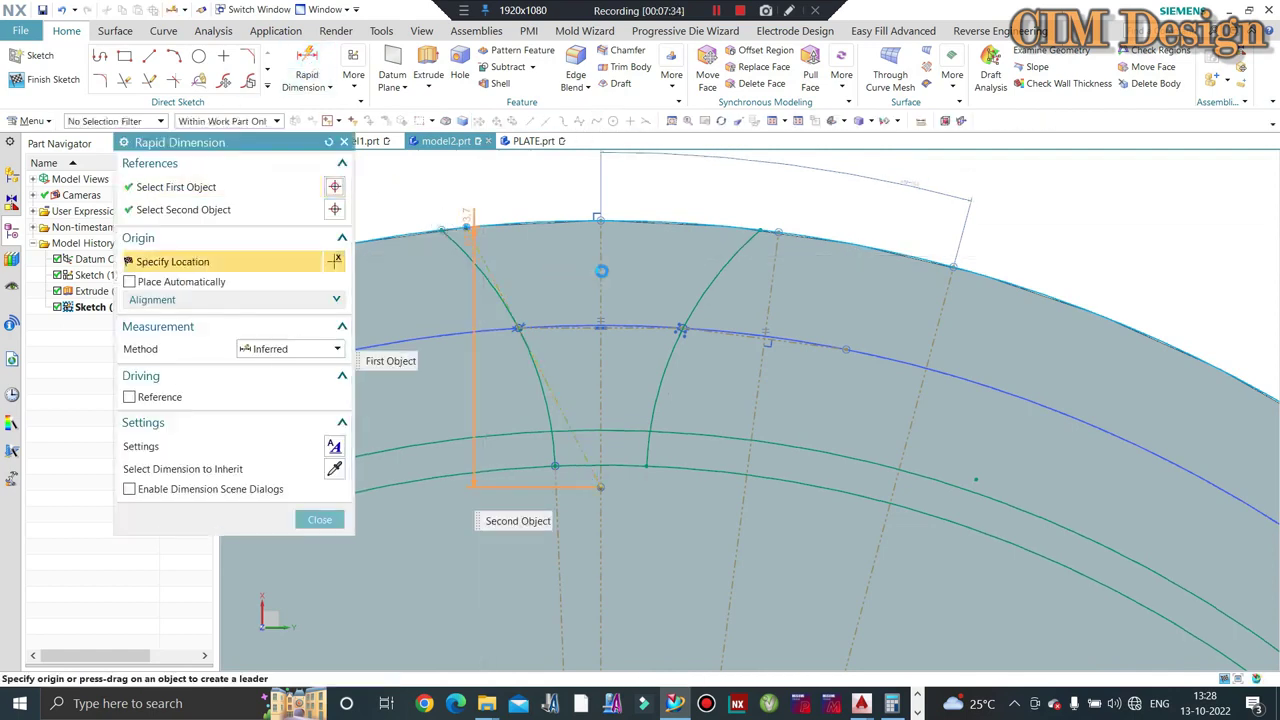
pyautogui.click(521, 190)
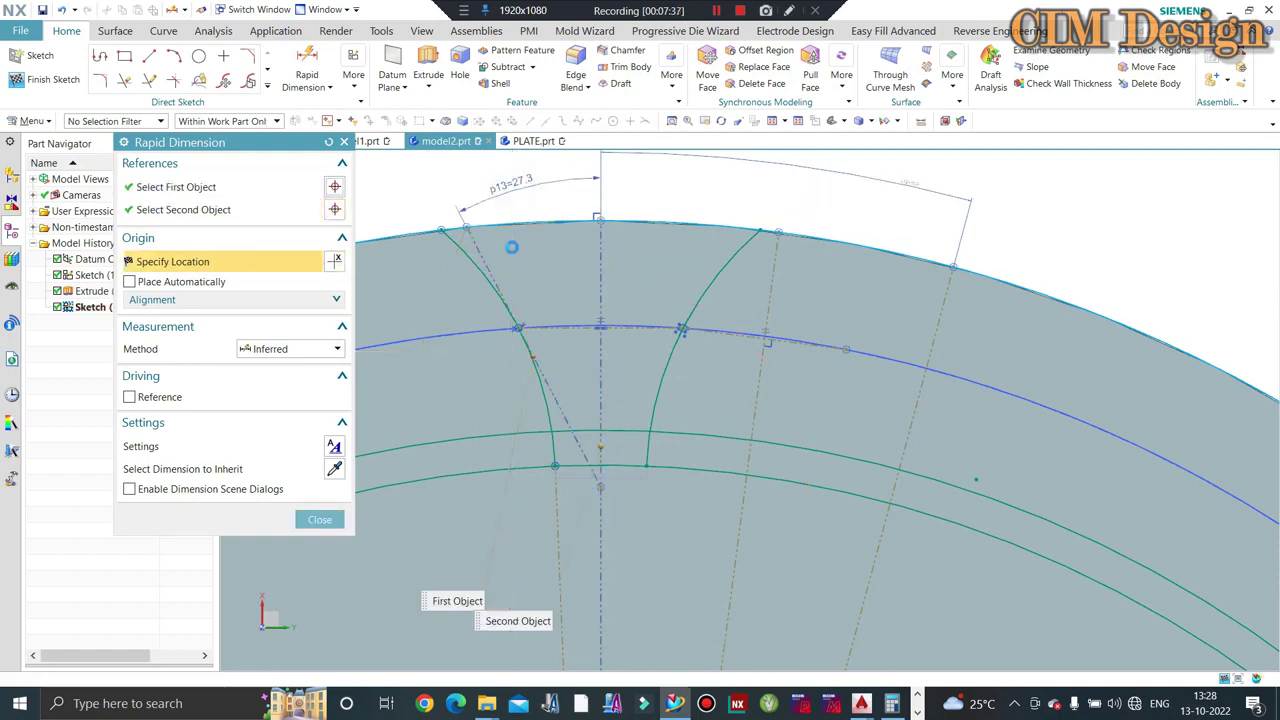
pyautogui.click(392, 266)
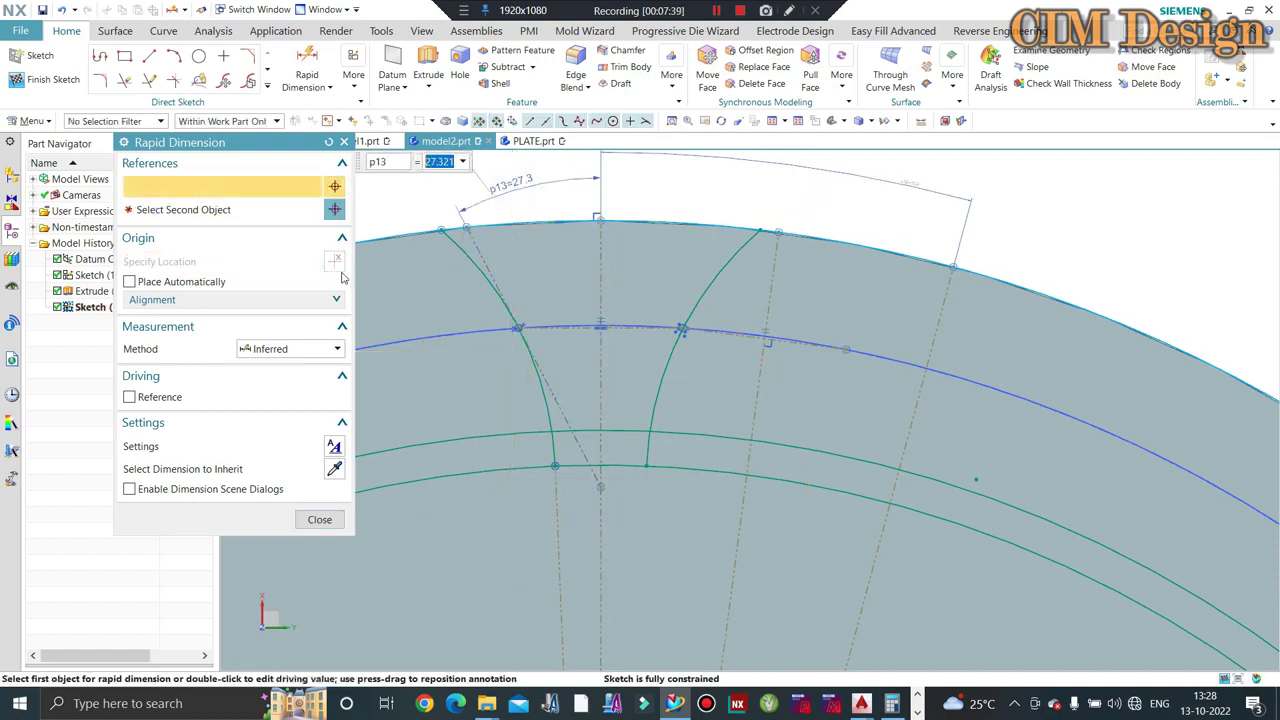
pyautogui.write('PRE')
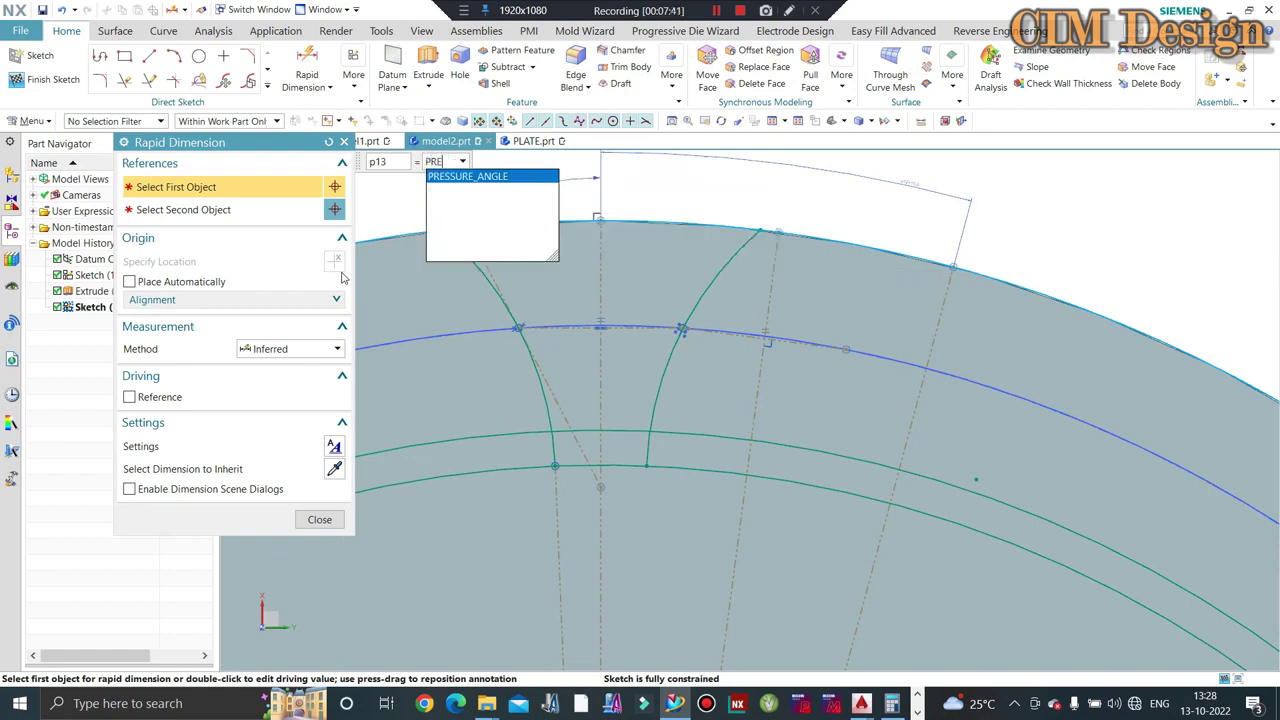
pyautogui.press('Return')
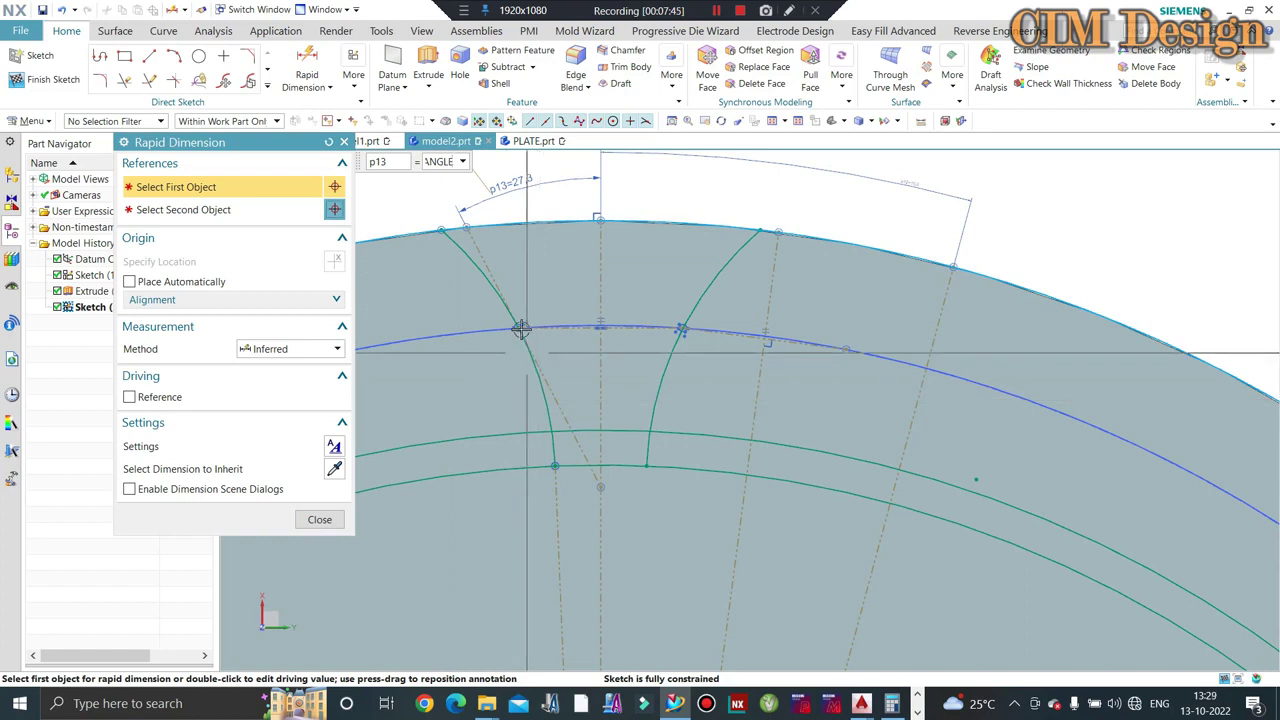
pyautogui.click(523, 294)
pyautogui.press('Escape')
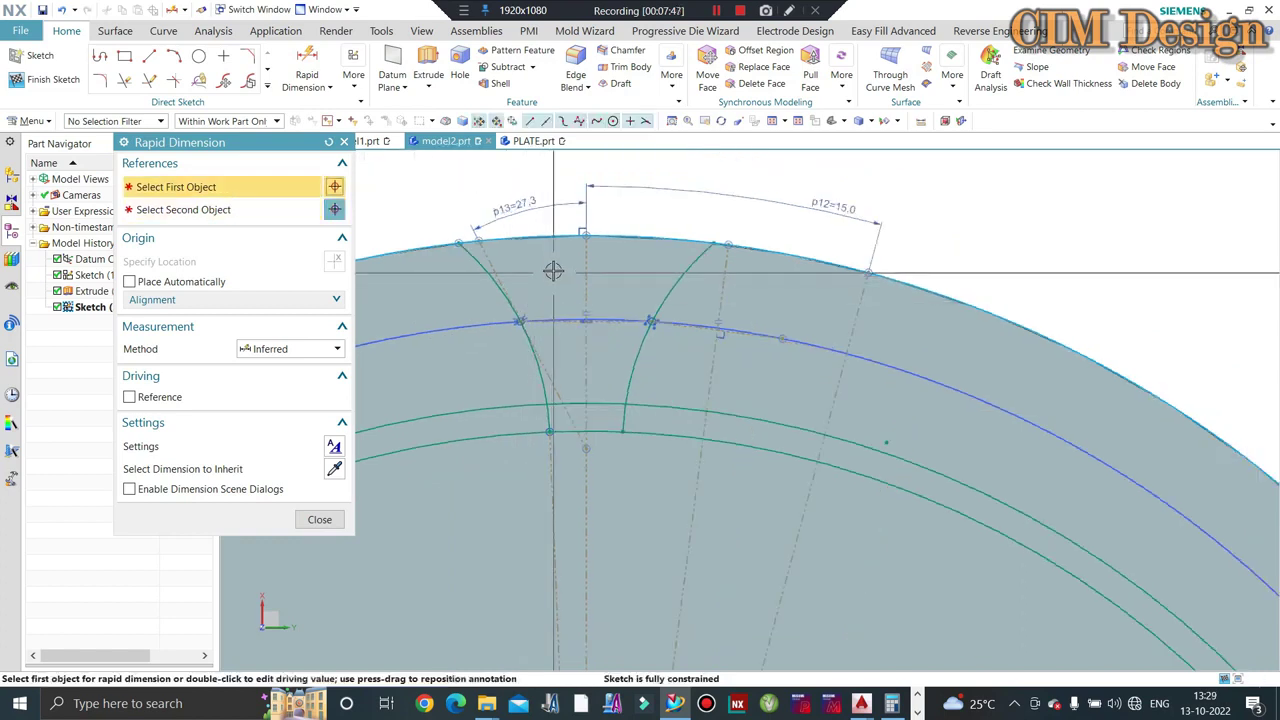
pyautogui.press('Escape')
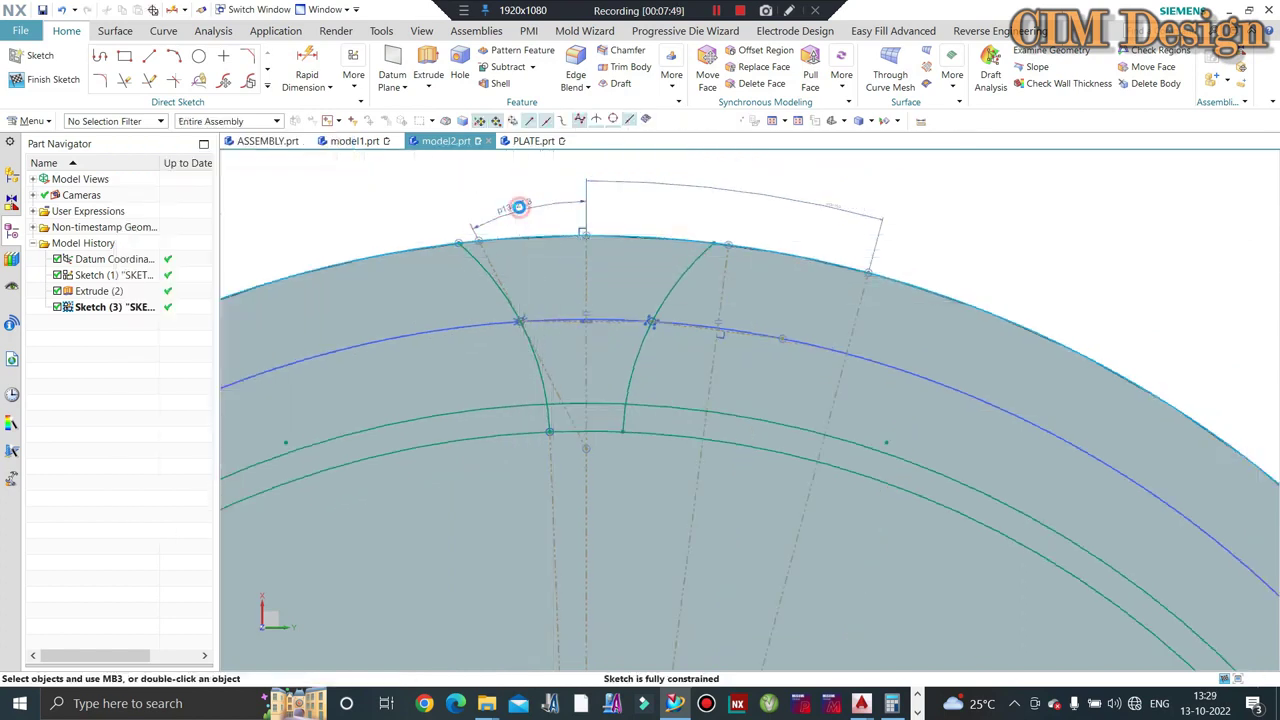
# Step: Edit the p13 angle to 20°
pyautogui.doubleClick(502, 208)
pyautogui.write('27.32104709')
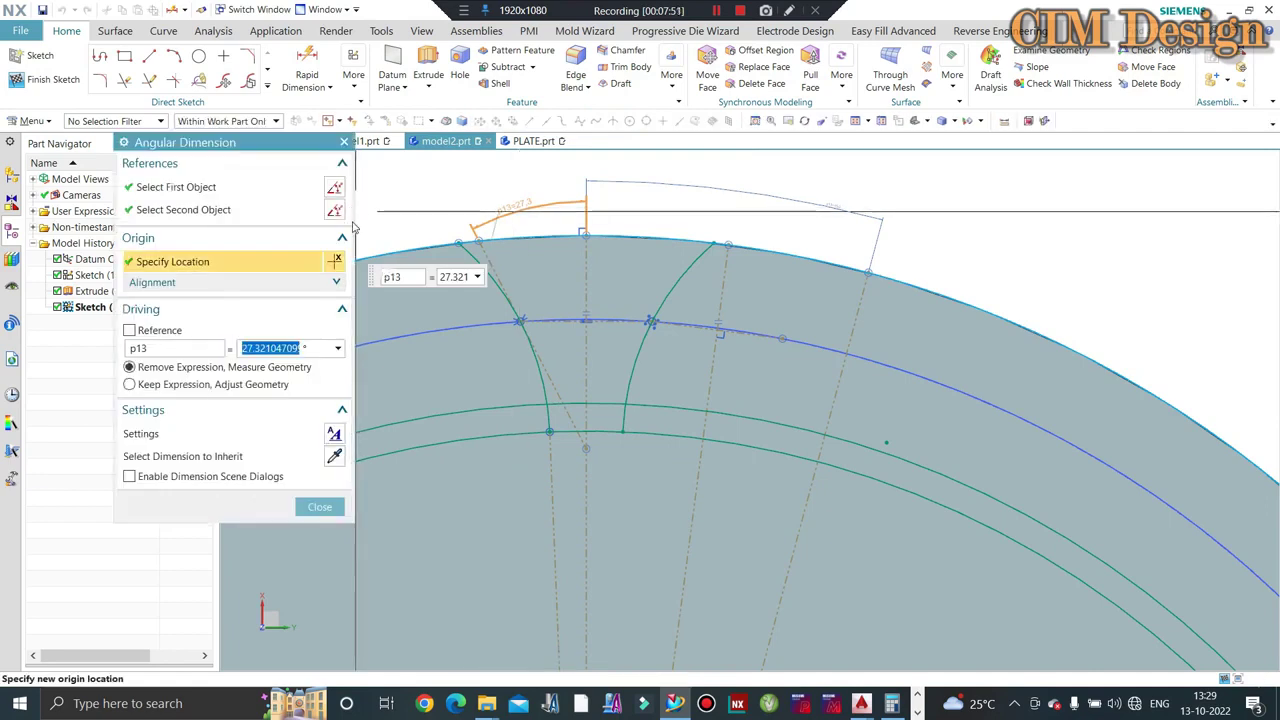
pyautogui.write('0')
pyautogui.press('Return')
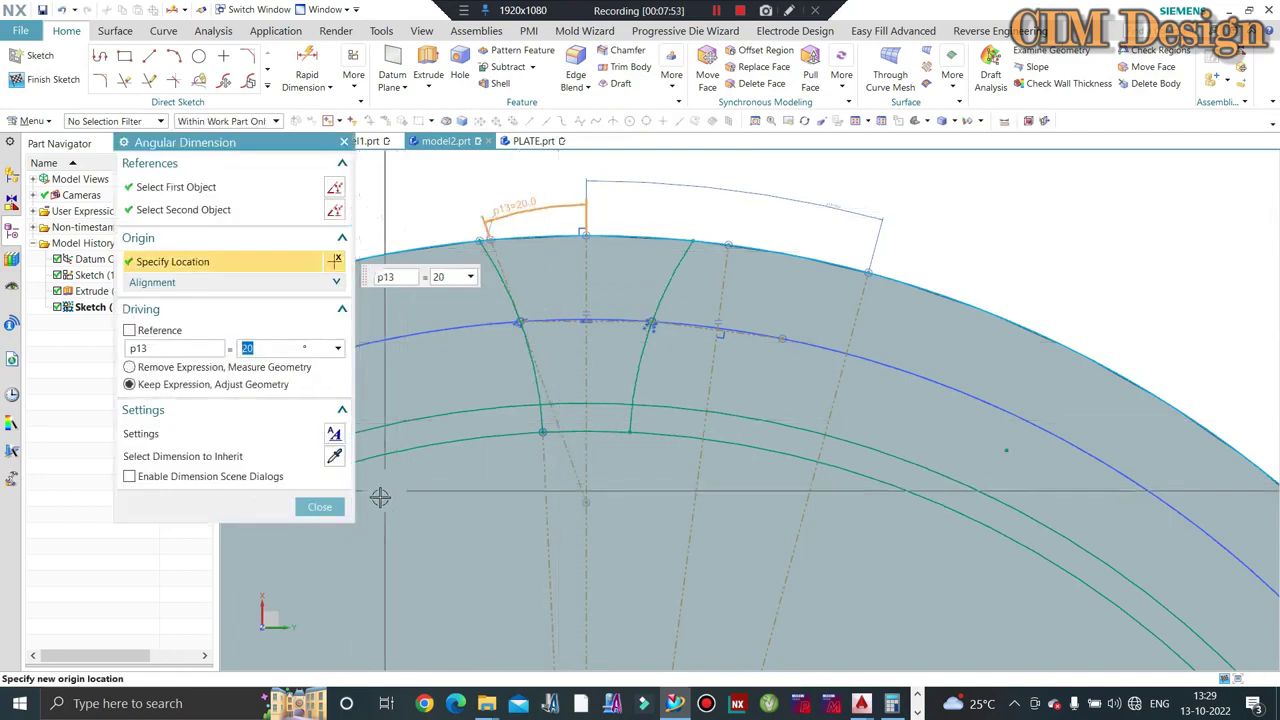
pyautogui.click(319, 507)
# Step: Quick Trim the outer arcs and the extra slanted segment on both sides of the tooth space
pyautogui.scroll(-2, 645, 225)
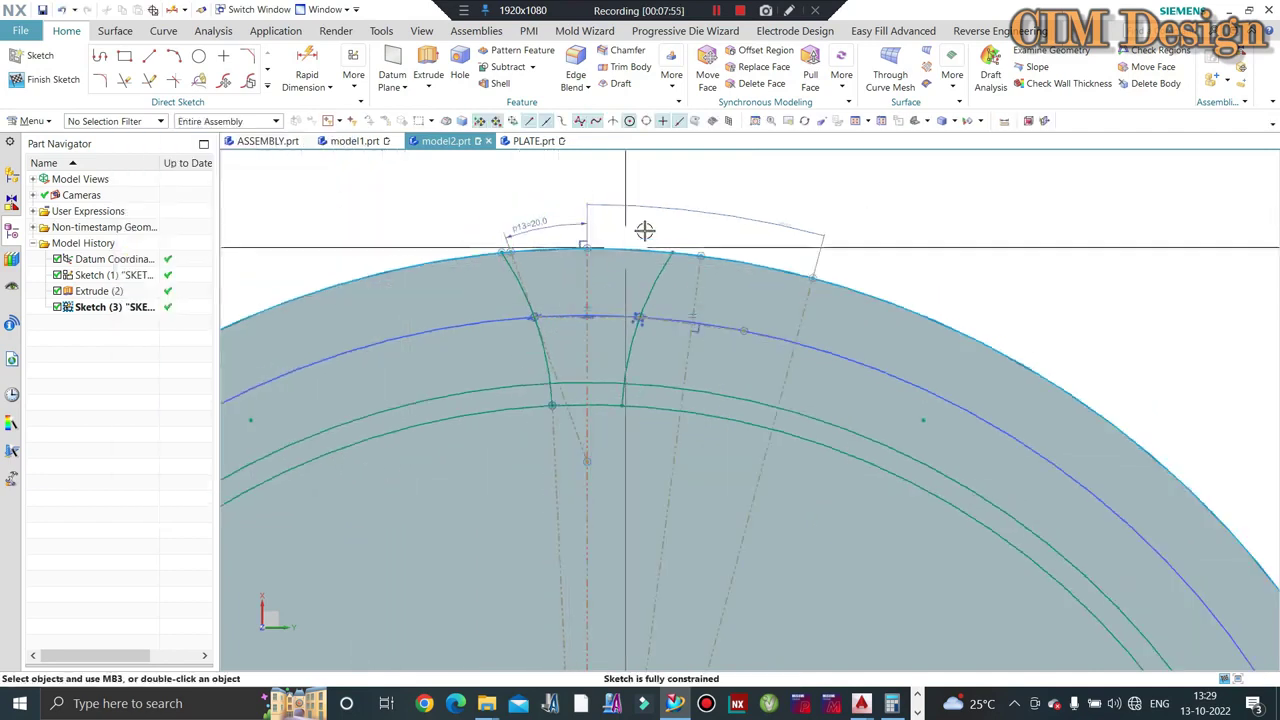
pyautogui.scroll(-3, 657, 209)
pyautogui.scroll(2, 657, 209)
pyautogui.scroll(-2, 700, 205)
pyautogui.scroll(2, 766, 200)
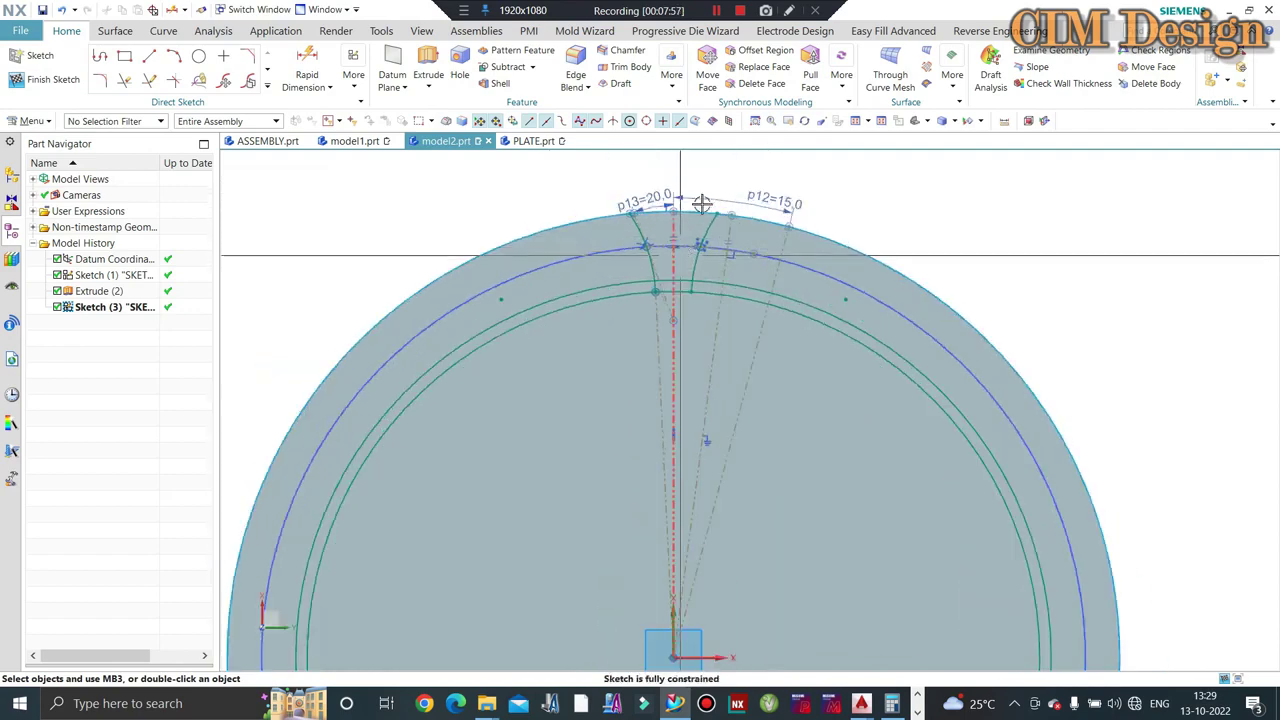
pyautogui.scroll(-2, 686, 314)
pyautogui.scroll(2, 571, 291)
pyautogui.scroll(1, 520, 263)
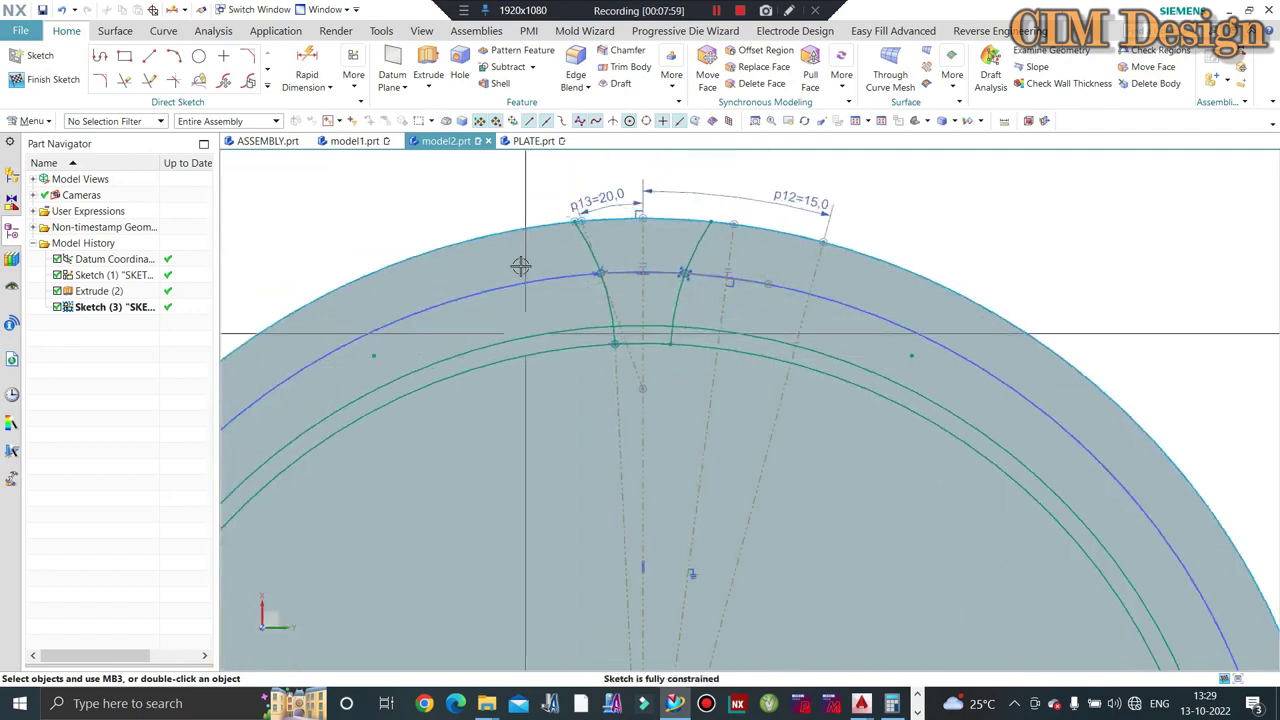
pyautogui.scroll(-1, 521, 240)
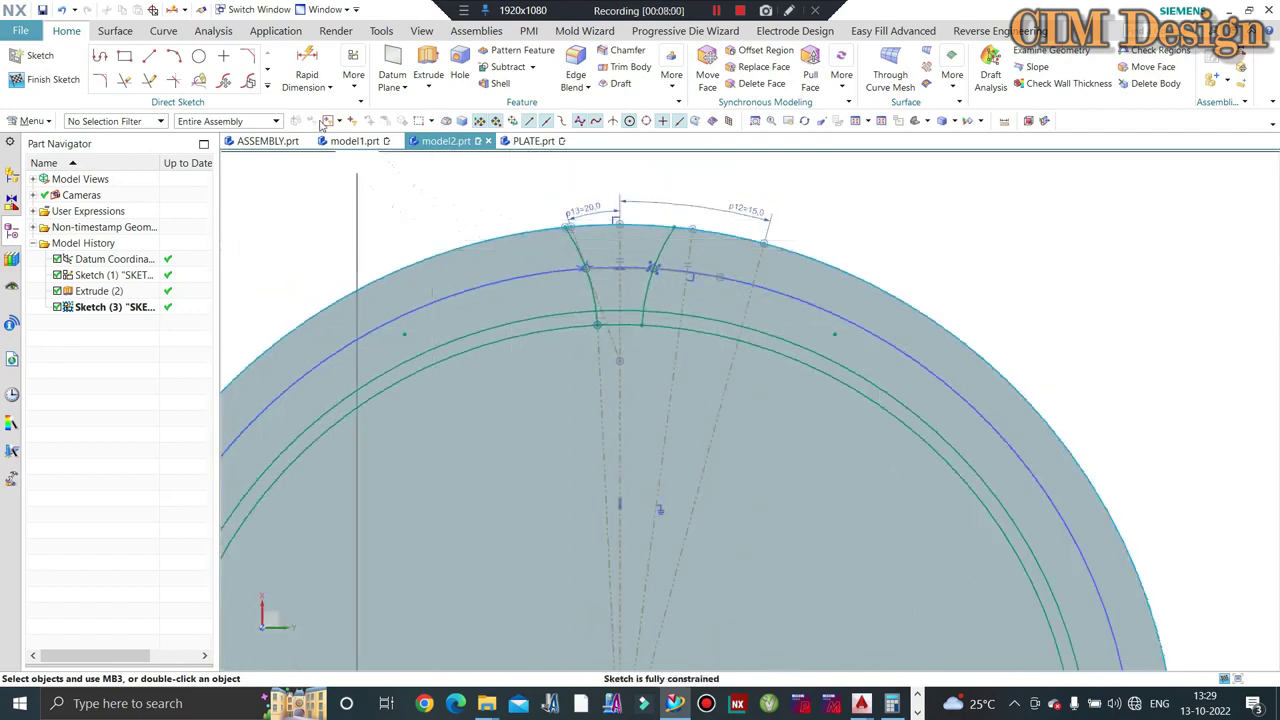
pyautogui.click(122, 82)
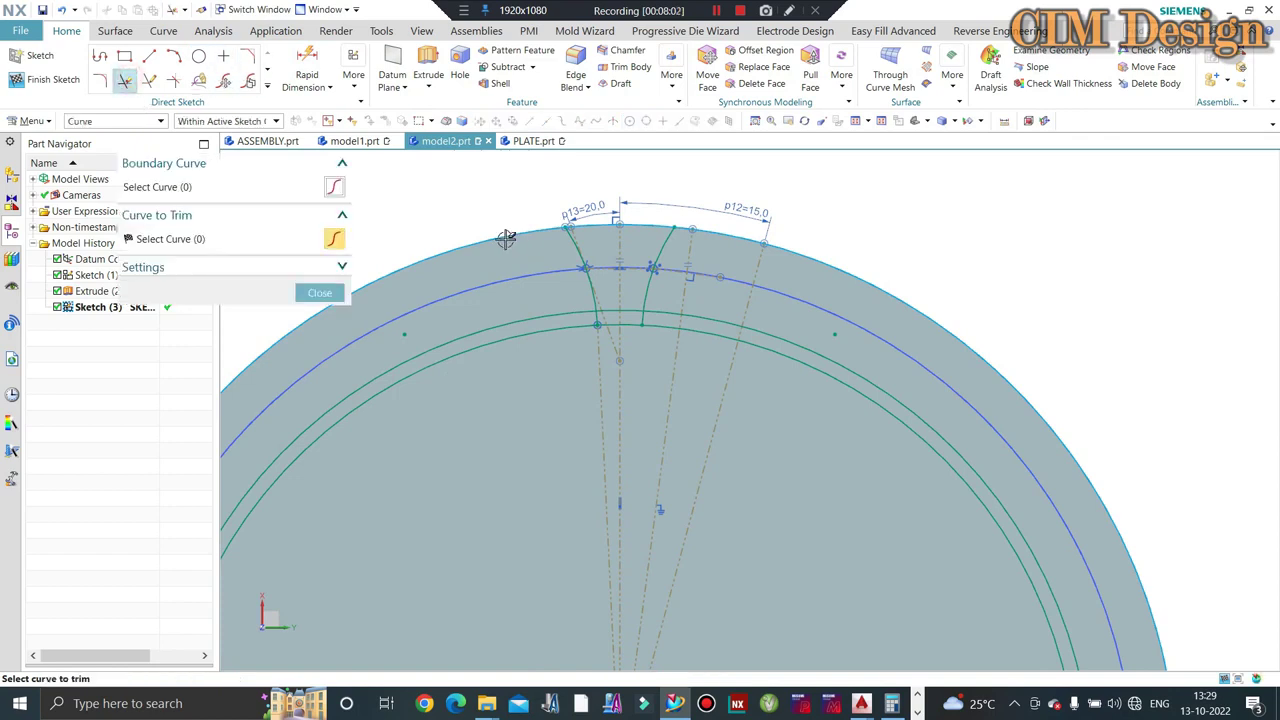
pyautogui.click(520, 321)
pyautogui.click(686, 330)
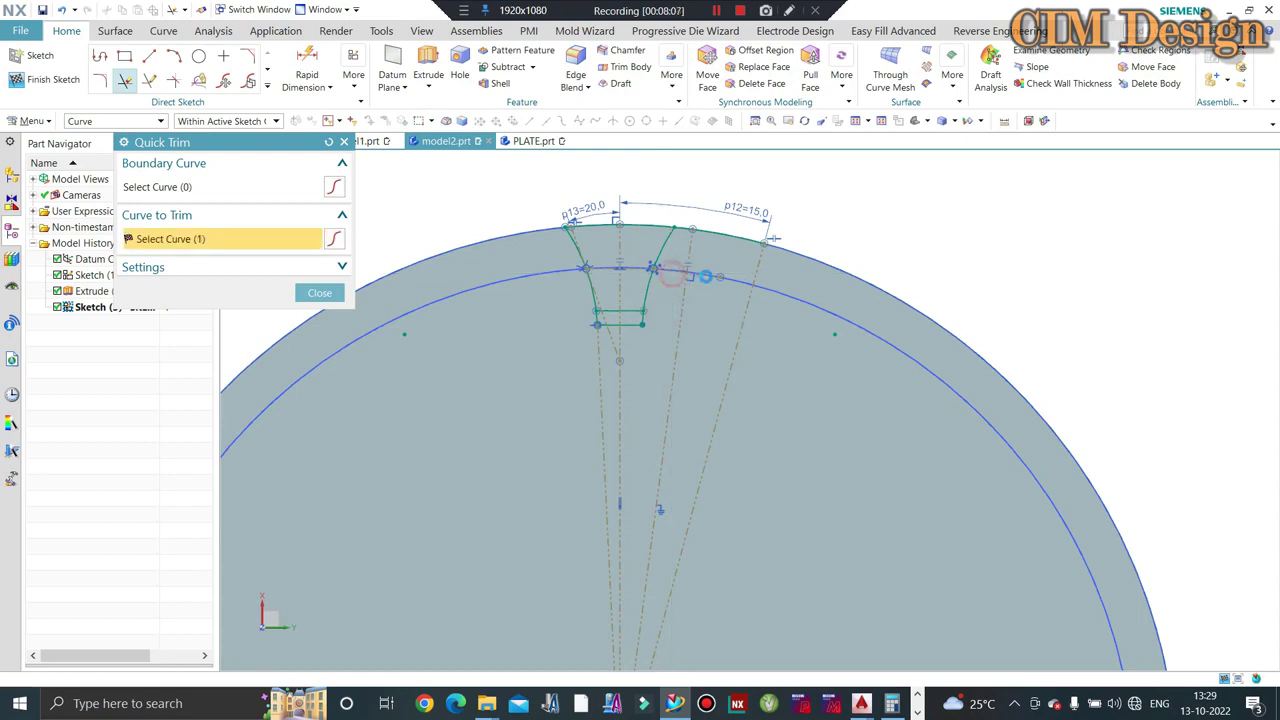
pyautogui.click(688, 227)
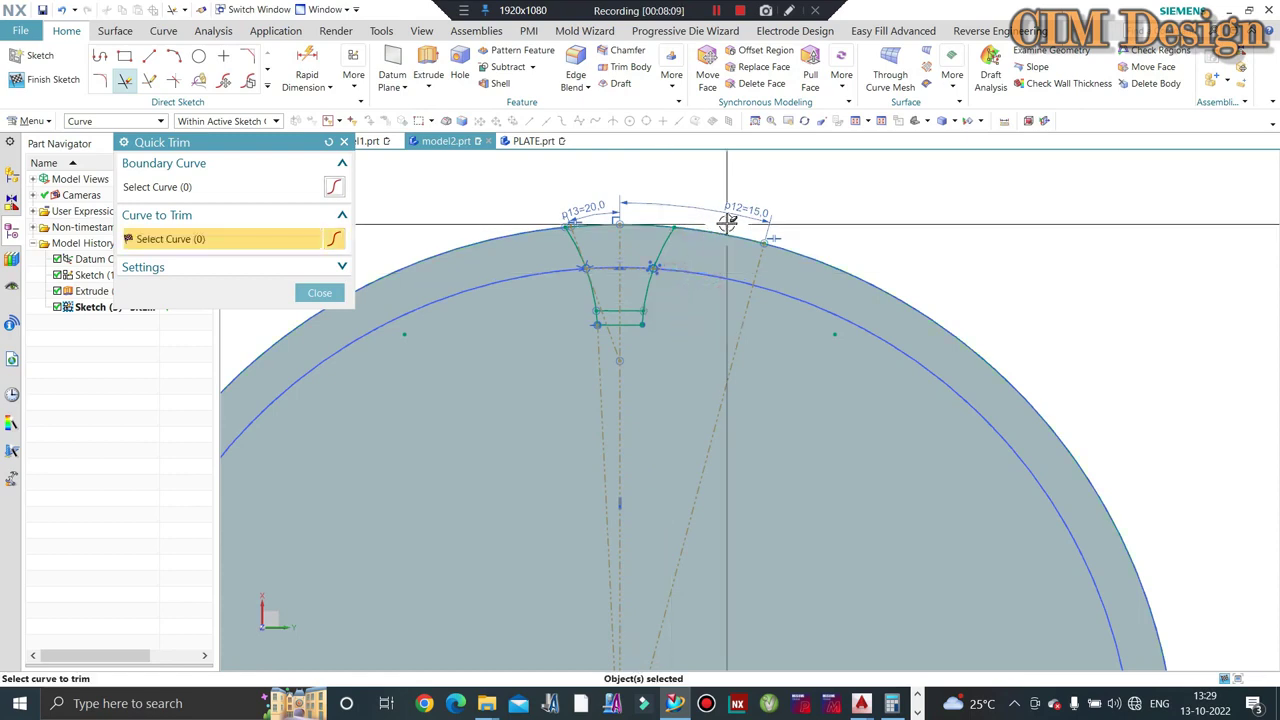
pyautogui.click(721, 229)
# Step: Trim the short lines on either side of the centerline, leaving a closed tooth-space outline
pyautogui.scroll(2, 678, 286)
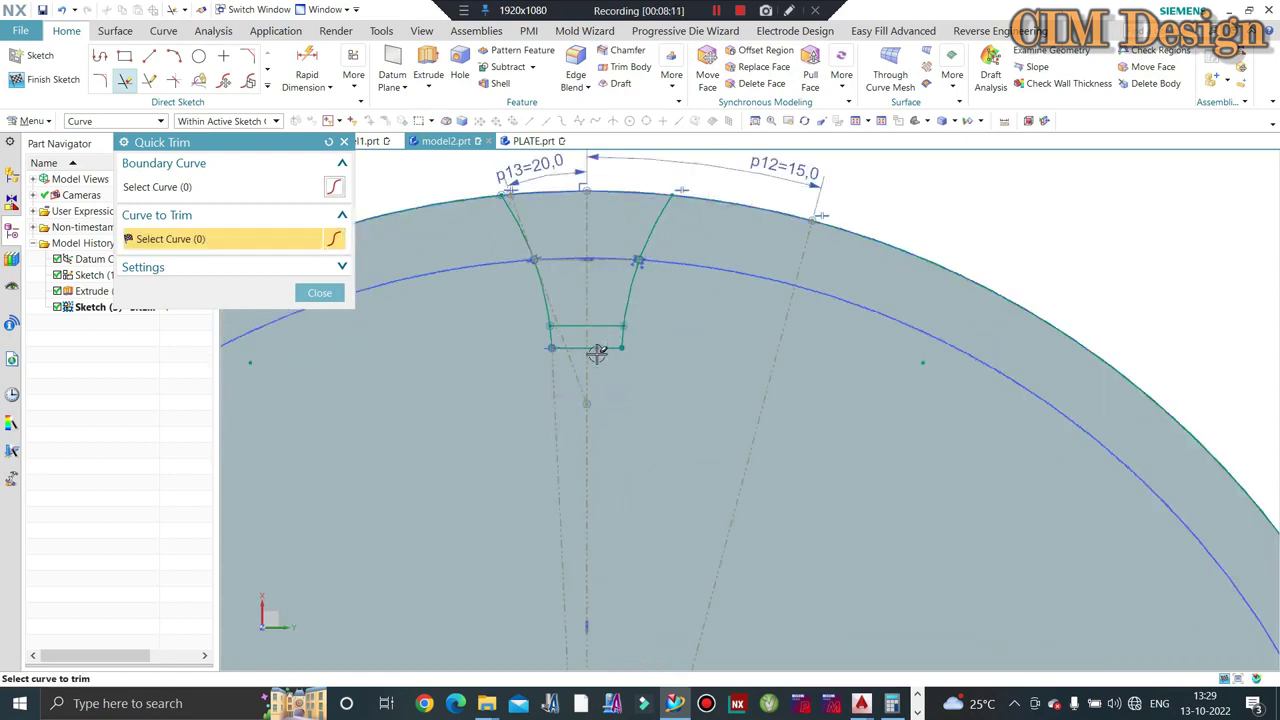
pyautogui.scroll(2, 600, 320)
pyautogui.click(606, 297)
pyautogui.click(512, 295)
pyautogui.scroll(1, 512, 296)
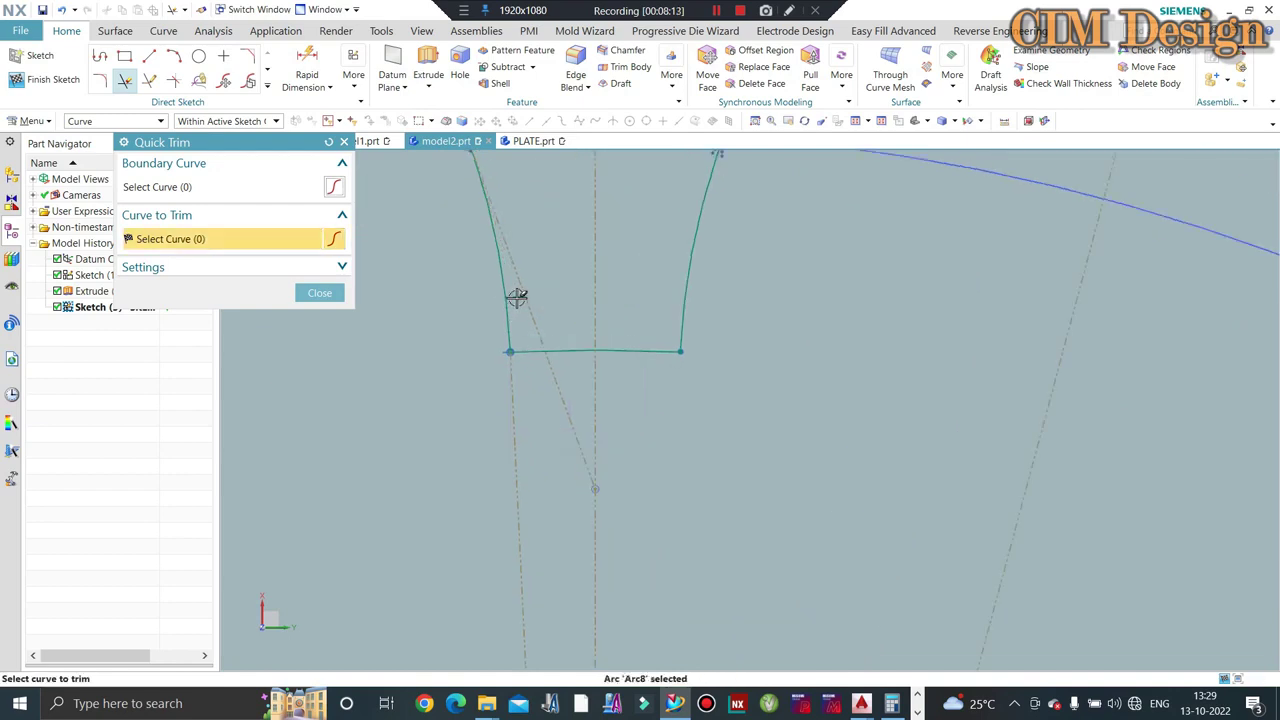
pyautogui.scroll(-2, 640, 350)
pyautogui.scroll(-2, 463, 277)
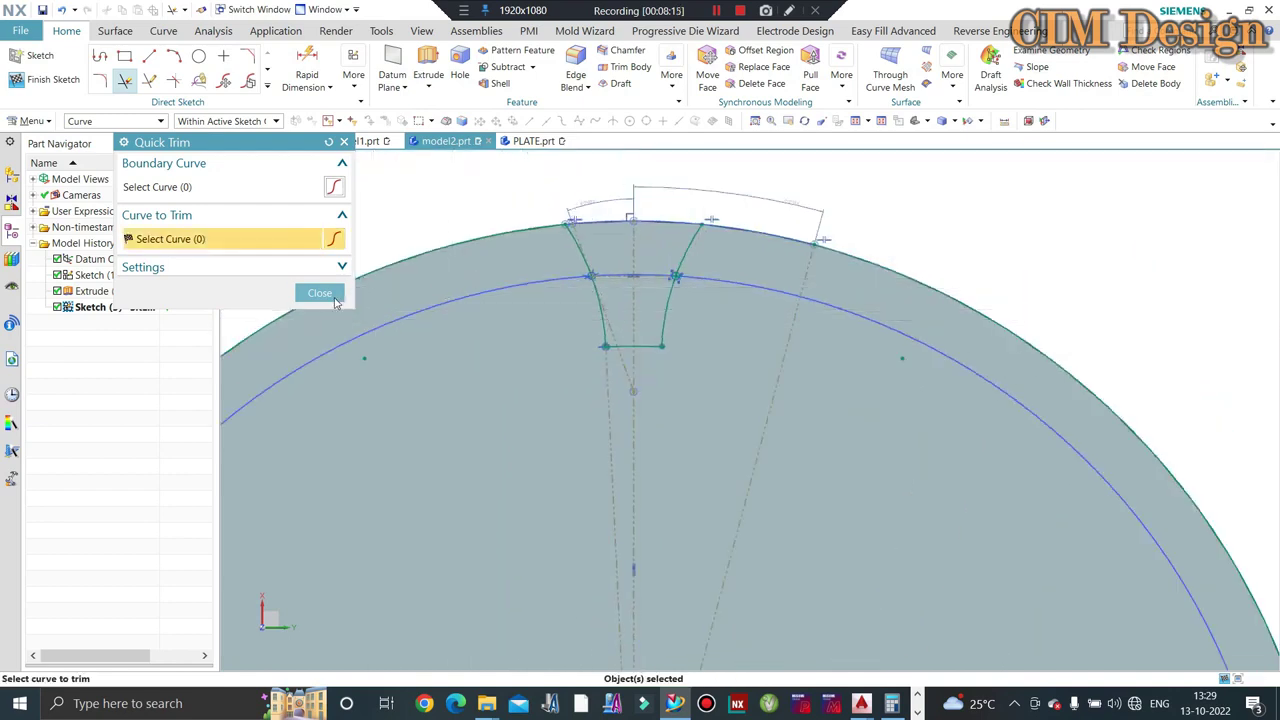
pyautogui.click(320, 293)
# Step: Finish the sketch and start an Extrude using Region Boundary Curves selection
pyautogui.click(32, 79)
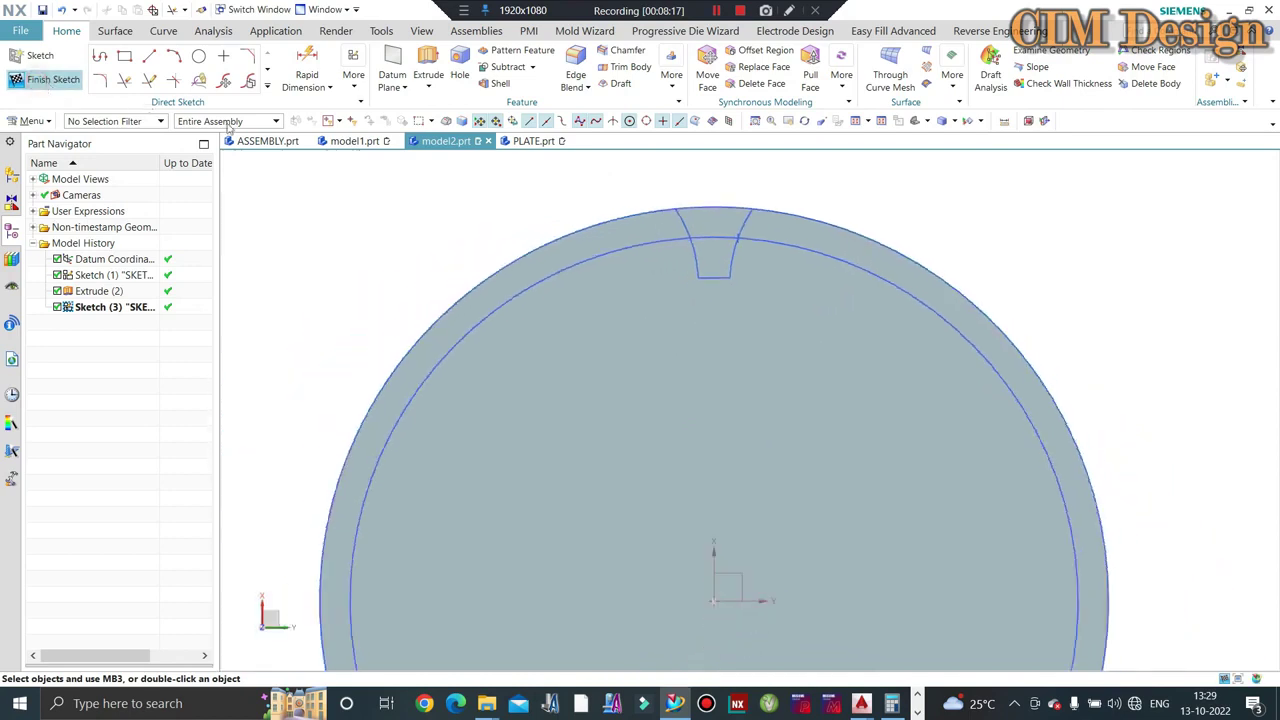
pyautogui.moveTo(697, 281); pyautogui.dragTo(657, 309, button='middle')
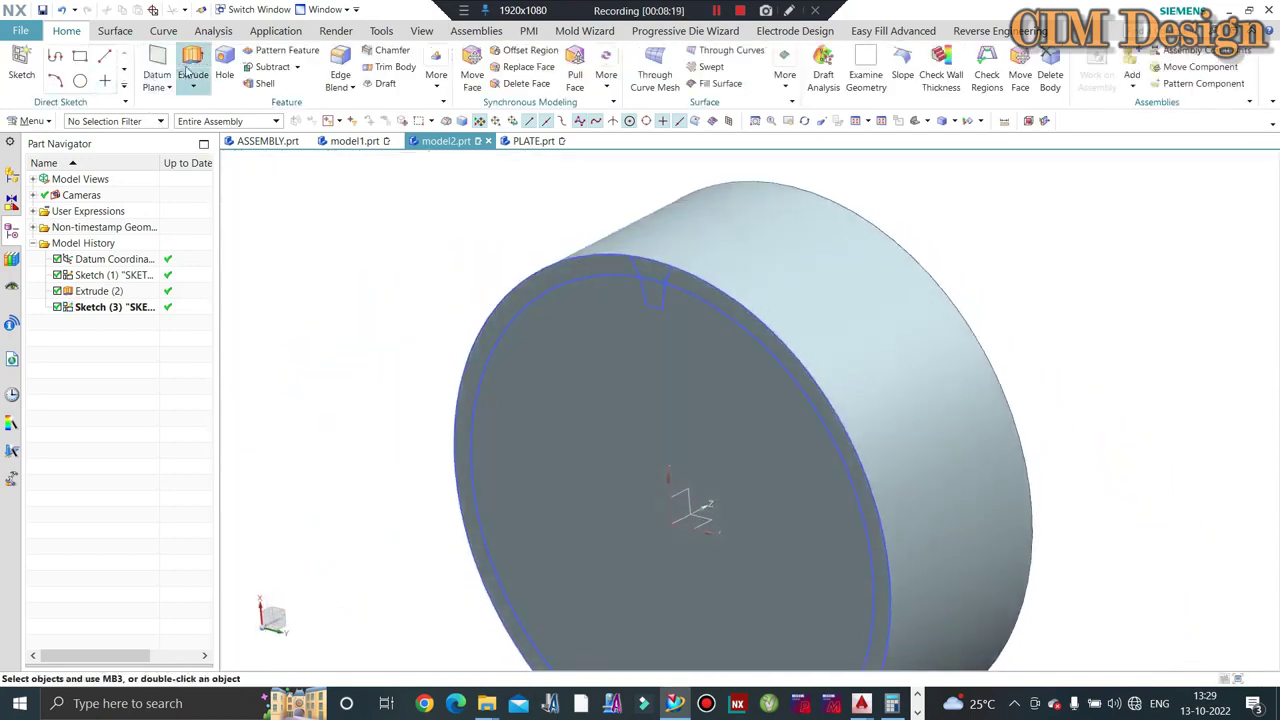
pyautogui.click(193, 75)
pyautogui.click(92, 307)
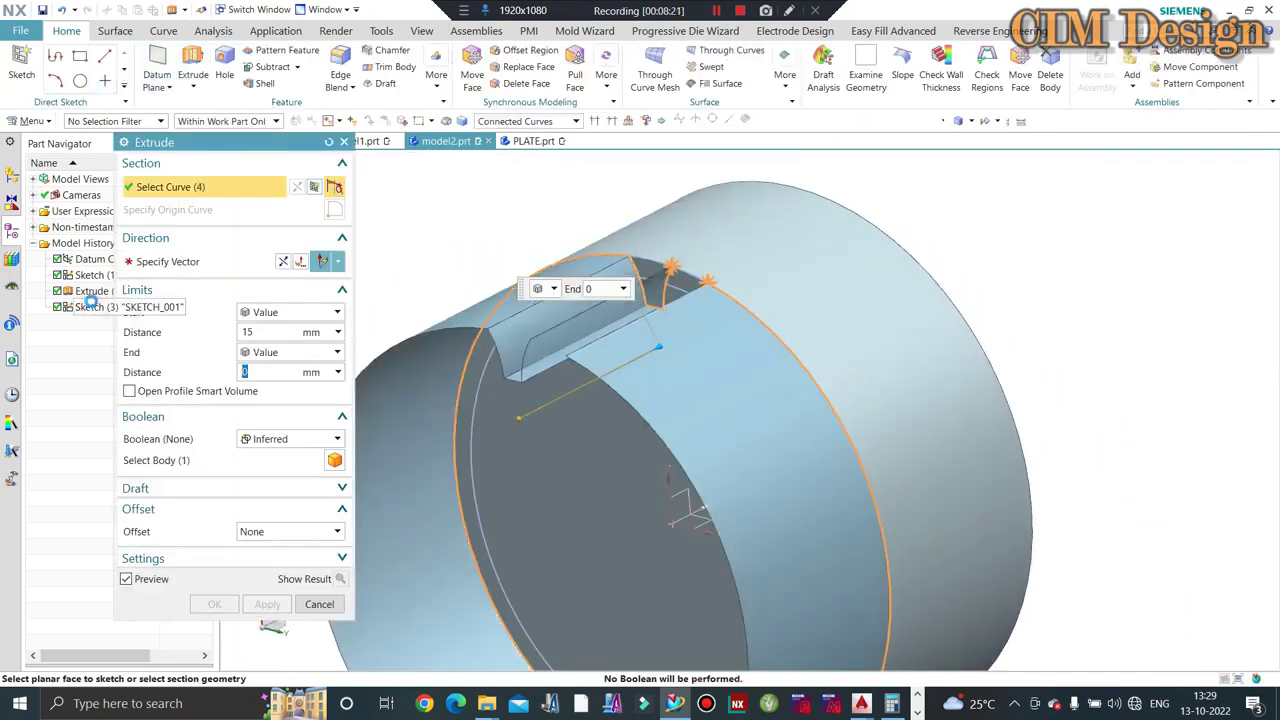
pyautogui.scroll(3, 650, 272)
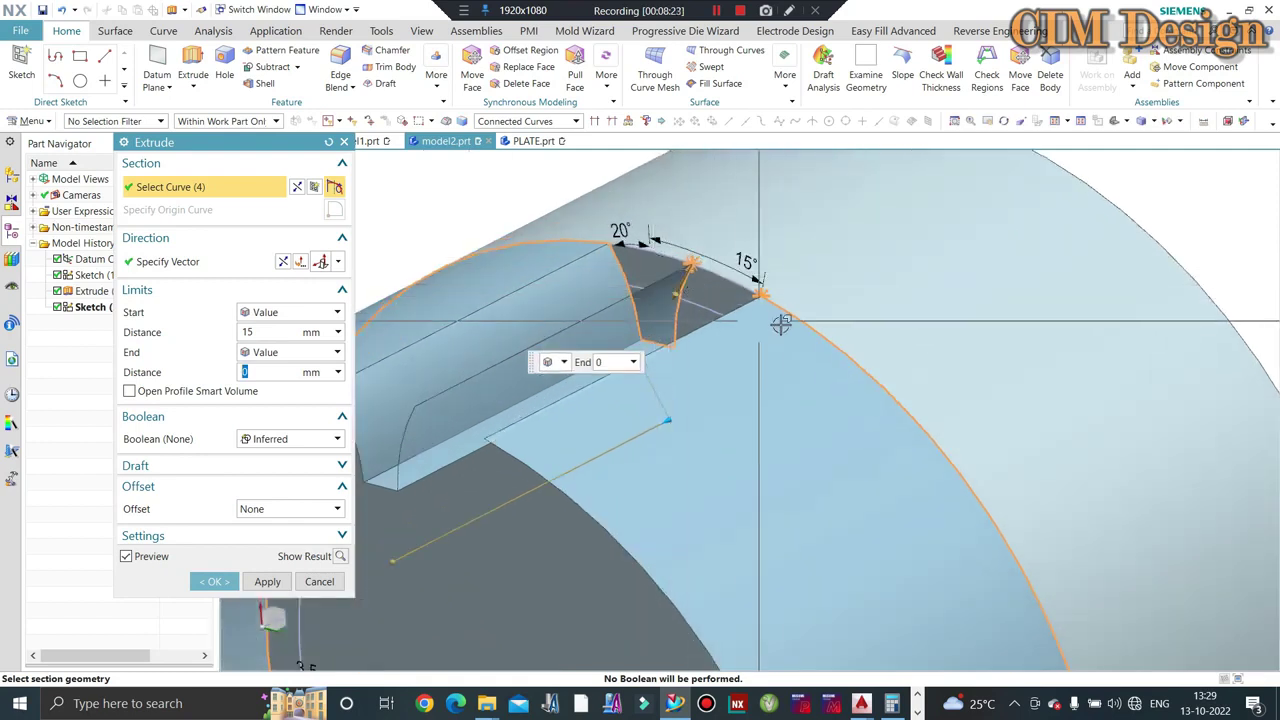
pyautogui.keyDown('shift'); pyautogui.click(720, 289); pyautogui.keyUp('shift')
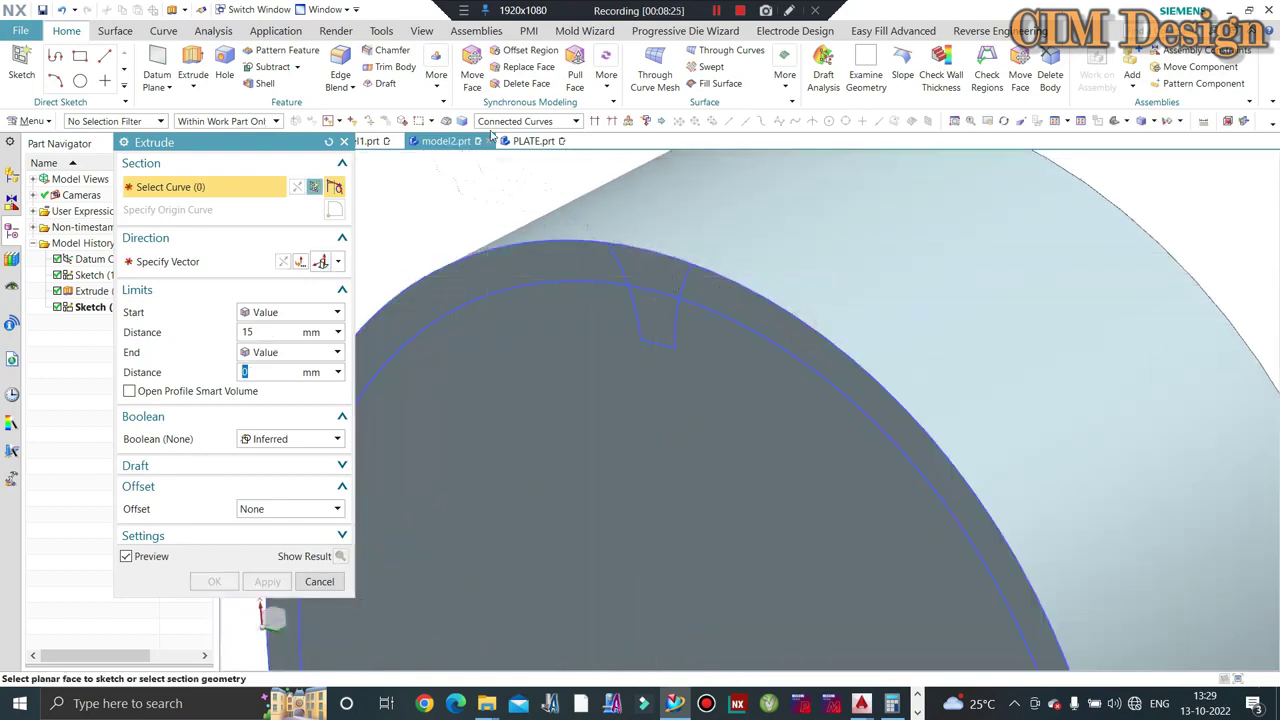
pyautogui.click(516, 121)
pyautogui.click(503, 222)
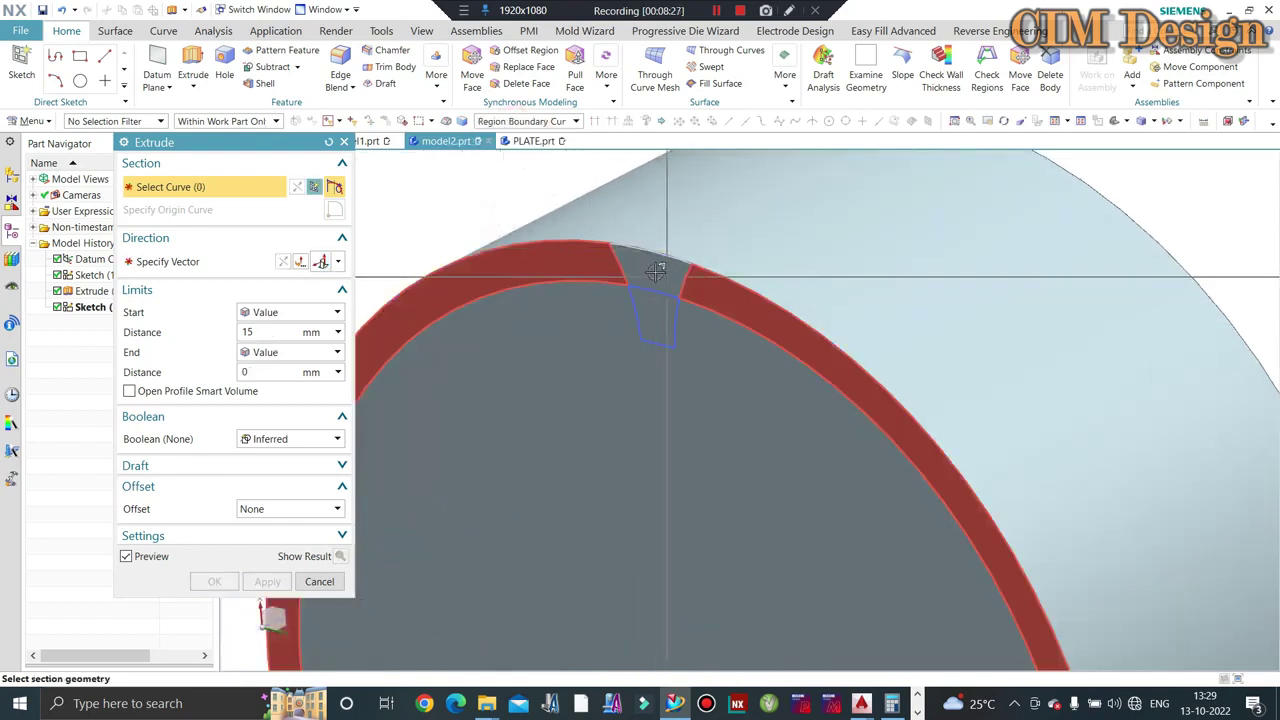
# Step: Extrude the tooth-space region reversed into the disc as a 15 mm subtract cut
pyautogui.click(658, 313)
pyautogui.click(660, 315)
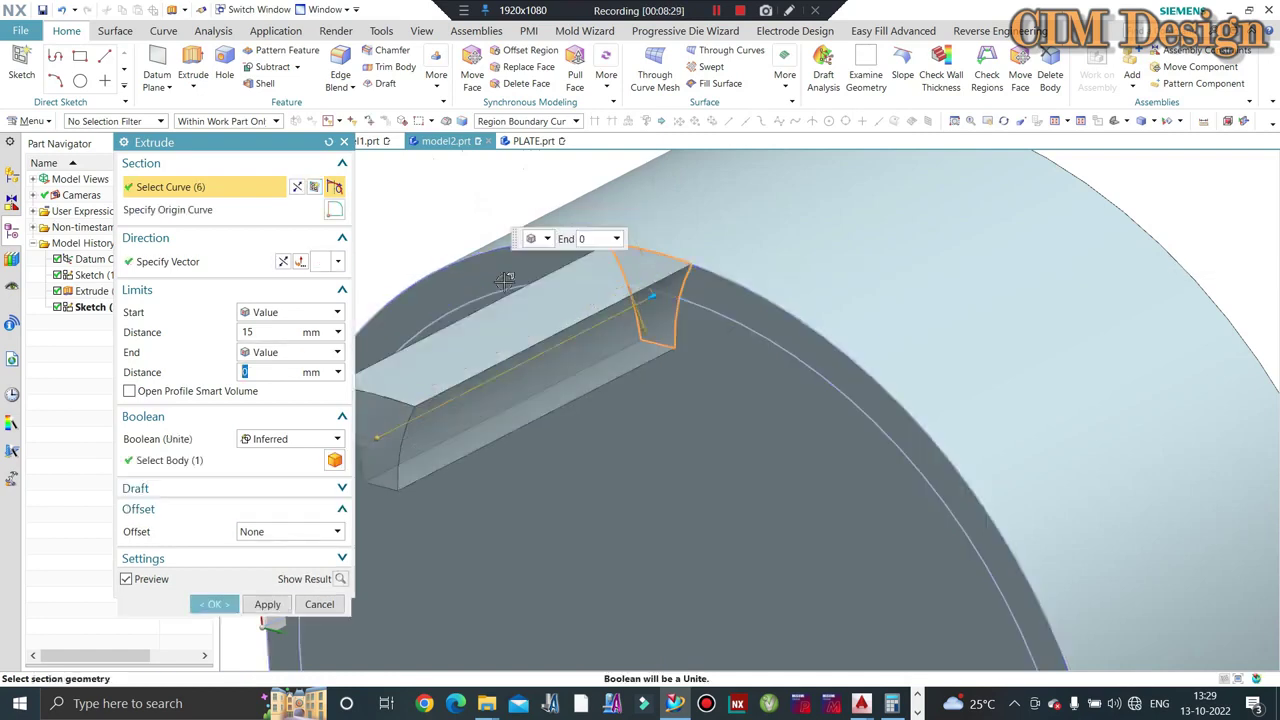
pyautogui.click(284, 262)
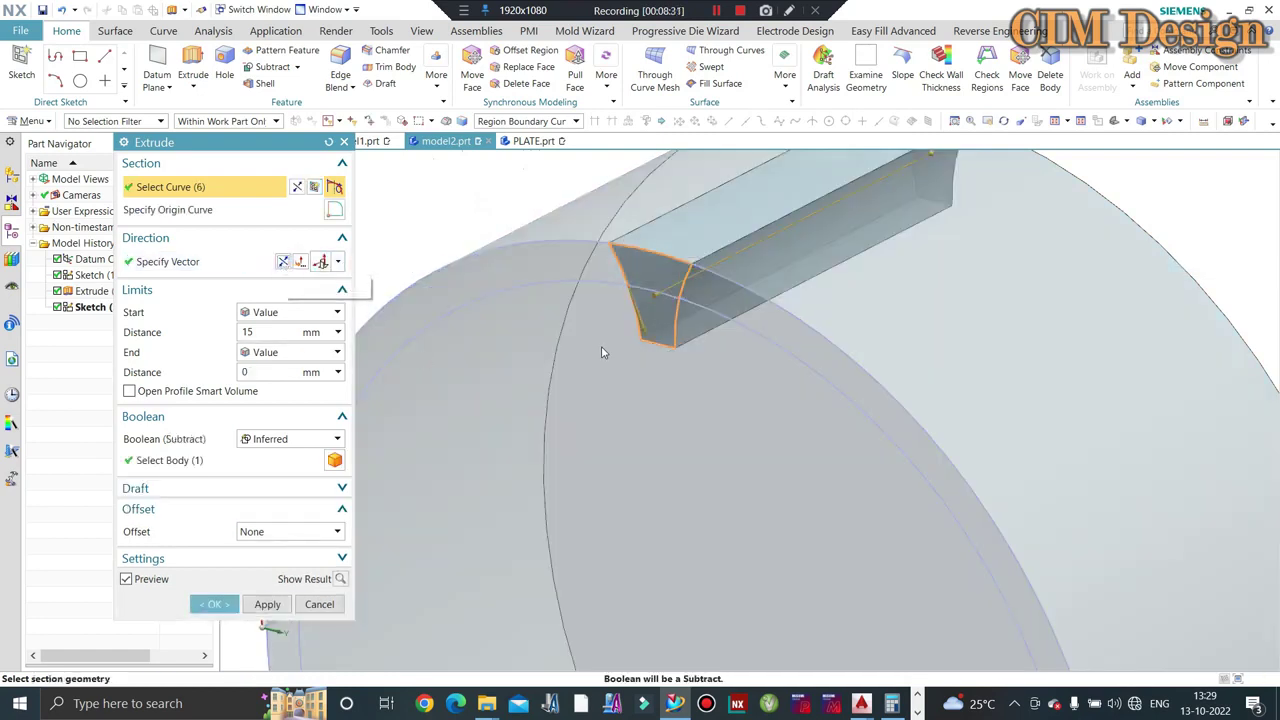
pyautogui.scroll(-5, 603, 352)
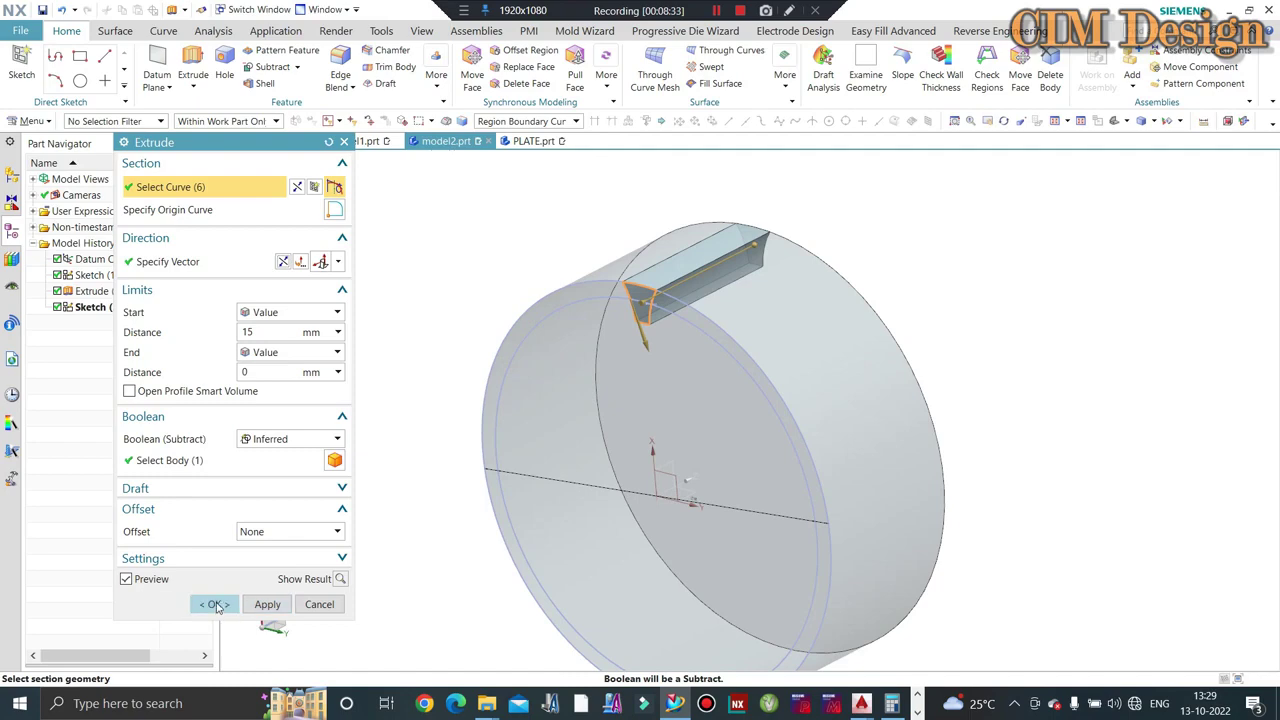
pyautogui.click(216, 607)
pyautogui.moveTo(526, 289)
pyautogui.mouseDown(button='middle')
pyautogui.moveTo(558, 370)
pyautogui.moveTo(524, 323)
pyautogui.moveTo(500, 320)
pyautogui.moveTo(551, 291)
pyautogui.moveTo(571, 337)
pyautogui.mouseUp(button='middle')
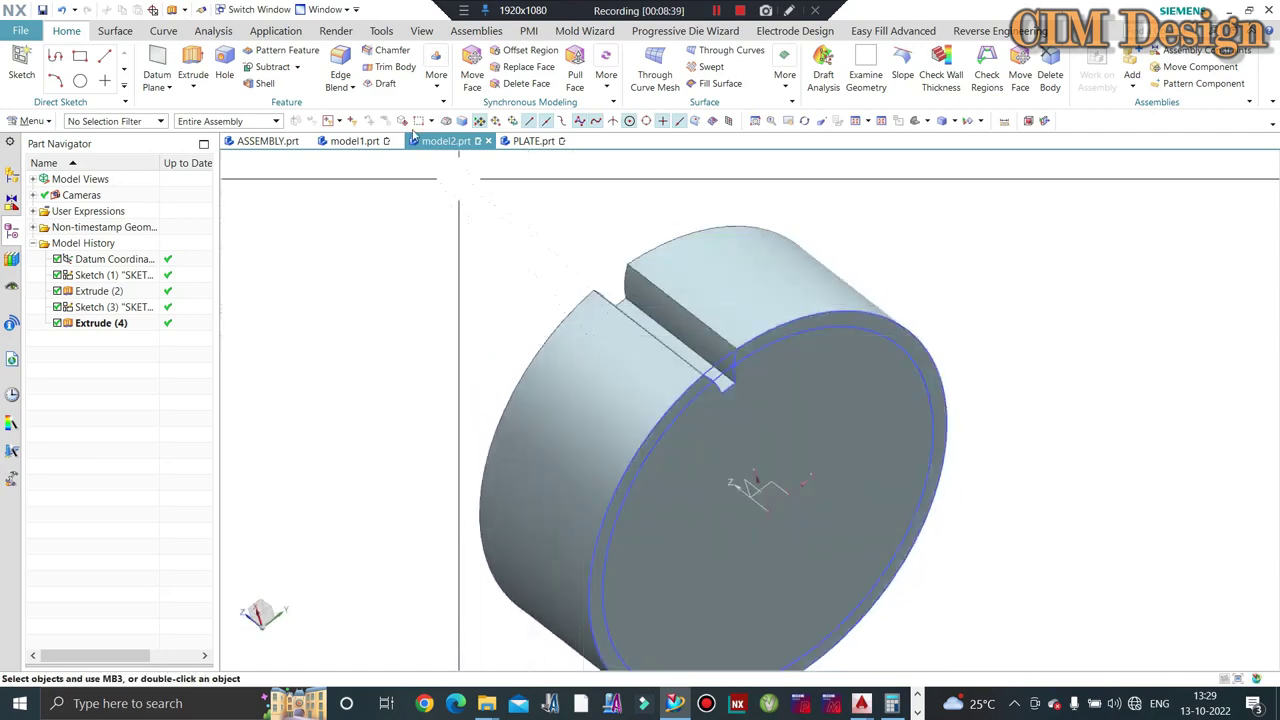
# Step: Fillet the notch's two root edges with a 0.4*1.5 mm radius edge blend
pyautogui.click(665, 335)
pyautogui.moveTo(461, 272); pyautogui.dragTo(620, 350, button='middle')
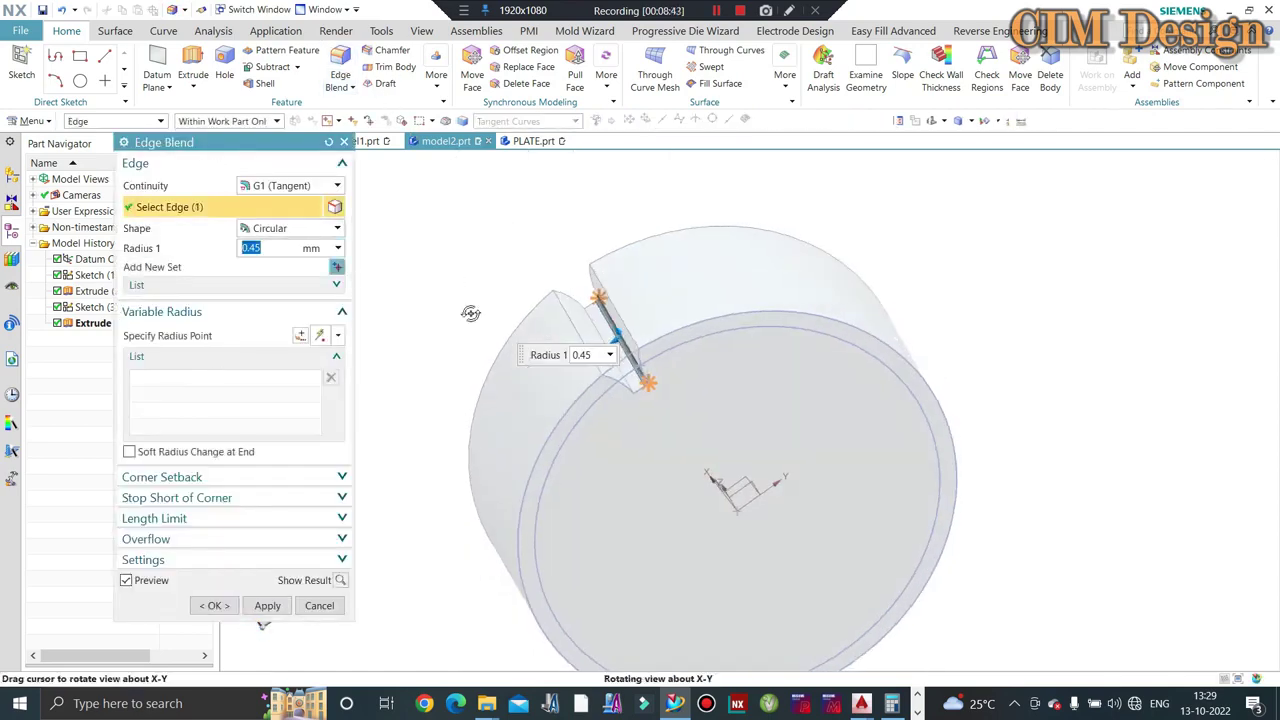
pyautogui.scroll(-3, 648, 367)
pyautogui.click(648, 367)
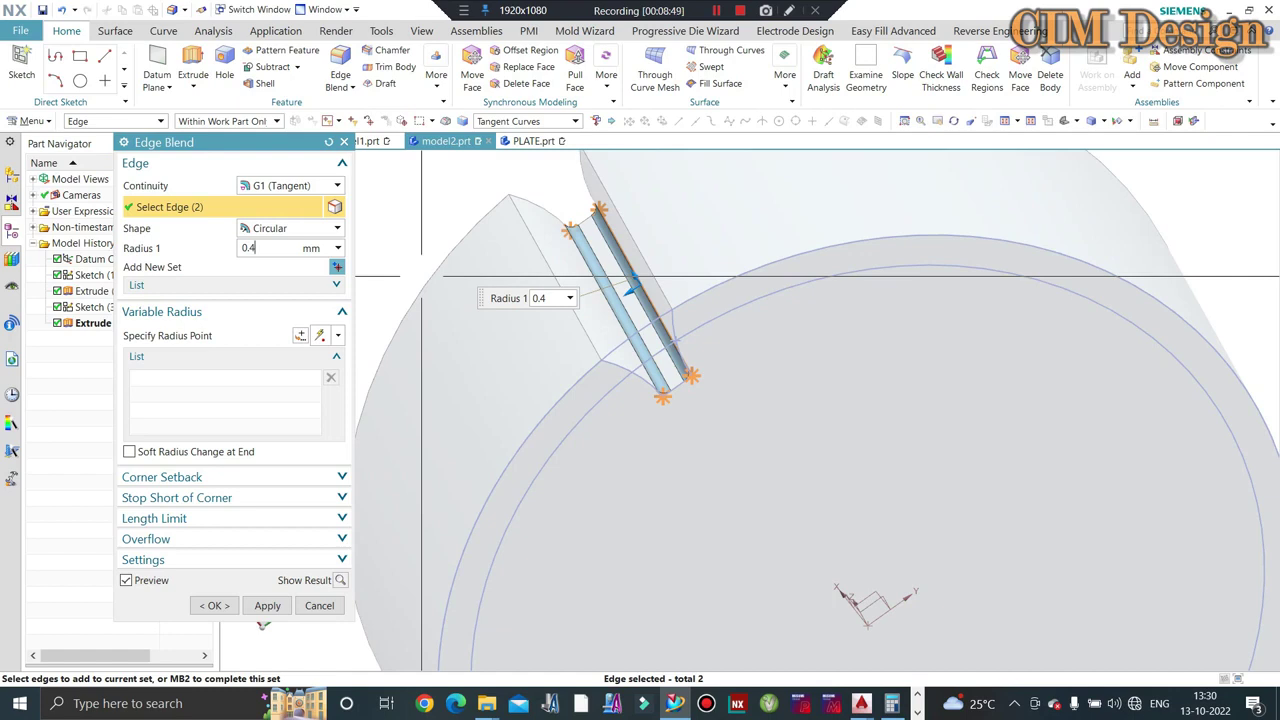
pyautogui.write('*1.5')
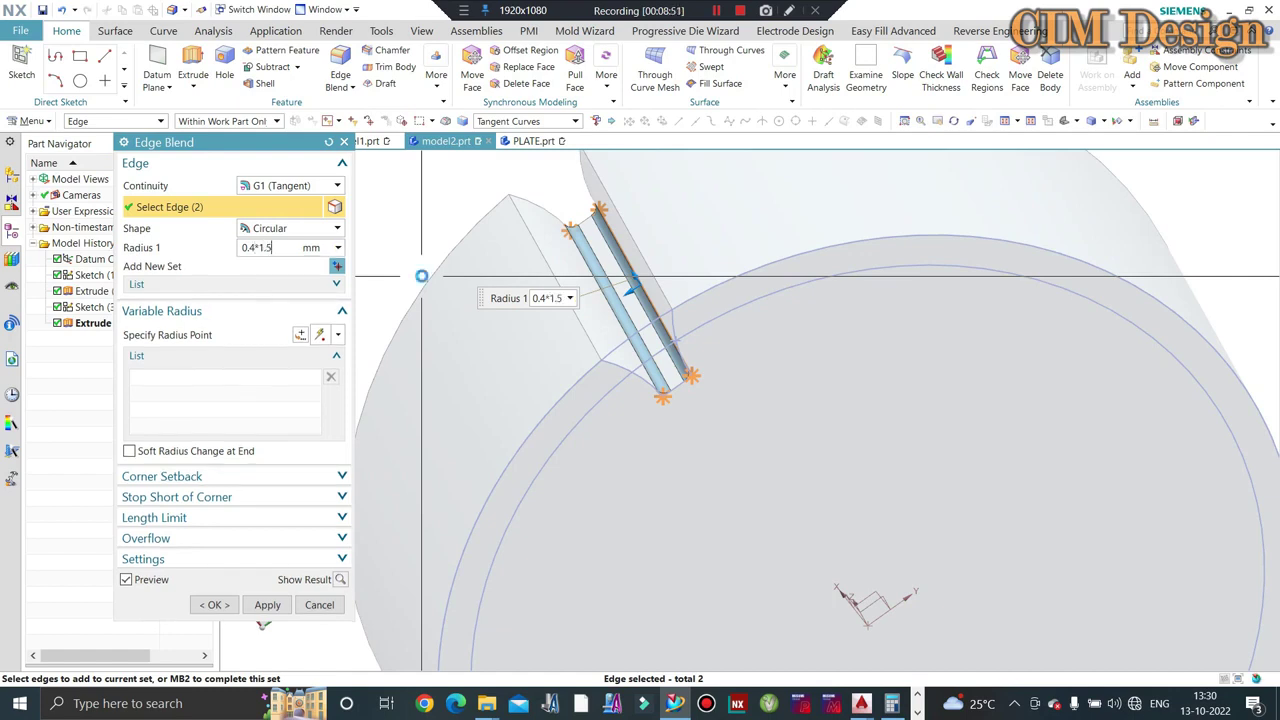
pyautogui.press('Return')
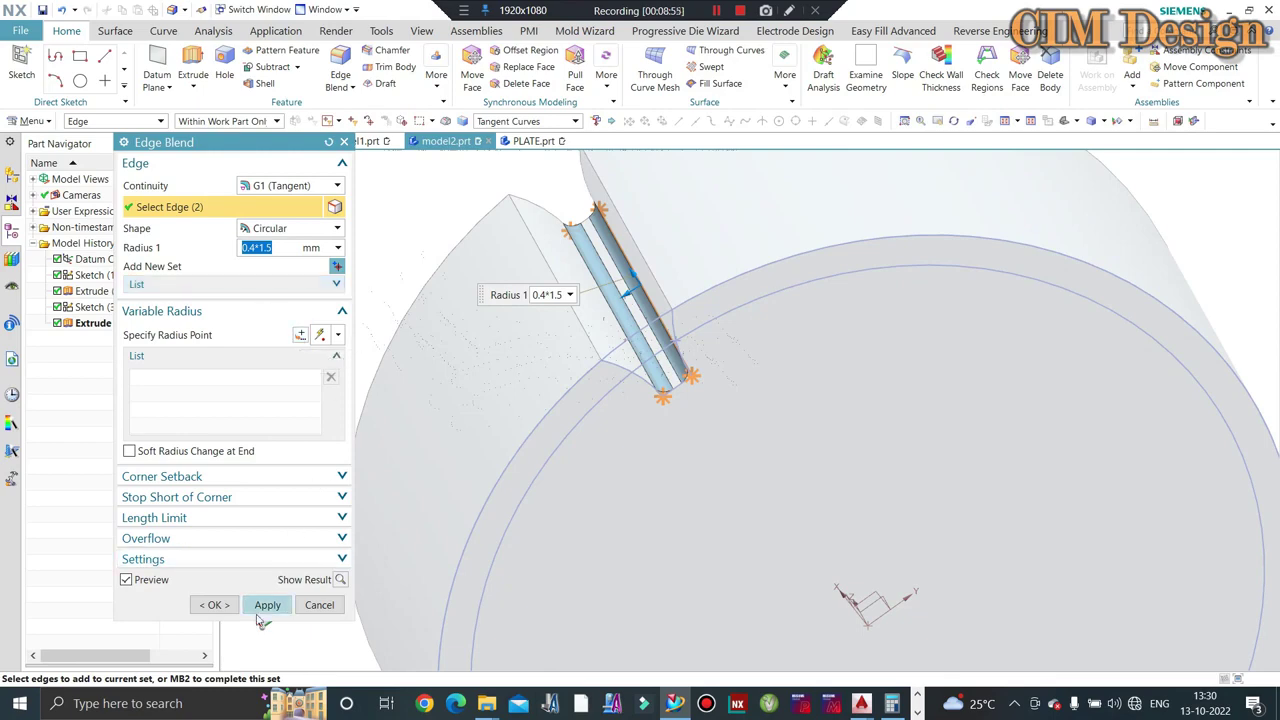
pyautogui.click(217, 608)
pyautogui.scroll(-3, 525, 408)
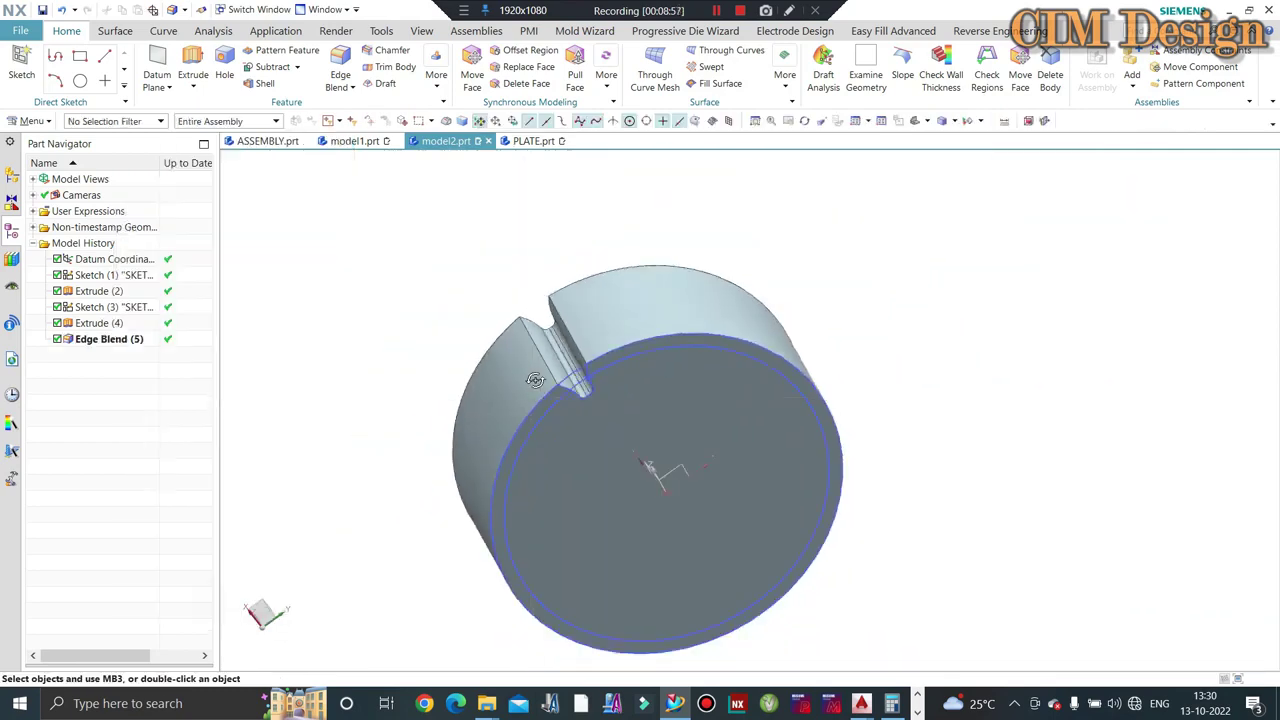
pyautogui.moveTo(525, 408)
pyautogui.mouseDown(button='middle')
pyautogui.moveTo(510, 336)
pyautogui.moveTo(512, 360)
pyautogui.mouseUp(button='middle')
pyautogui.scroll(3, 600, 240)
pyautogui.scroll(2, 600, 240)
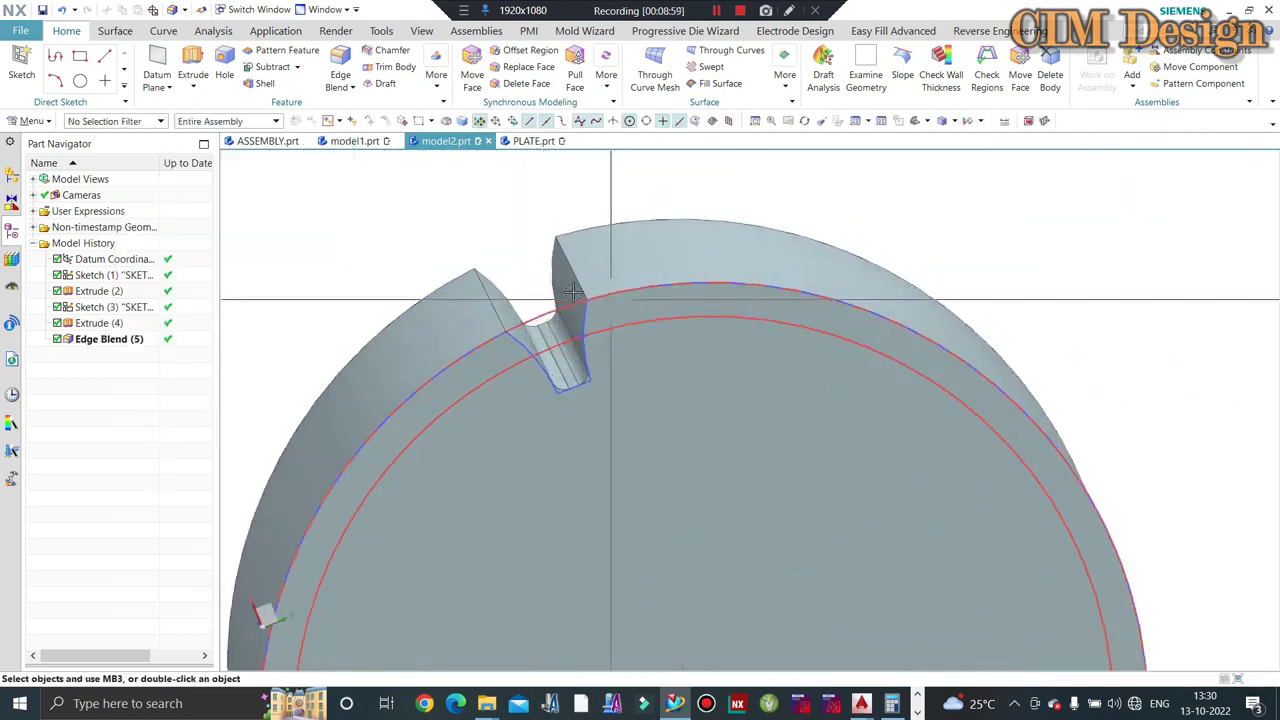
pyautogui.scroll(-1, 537, 269)
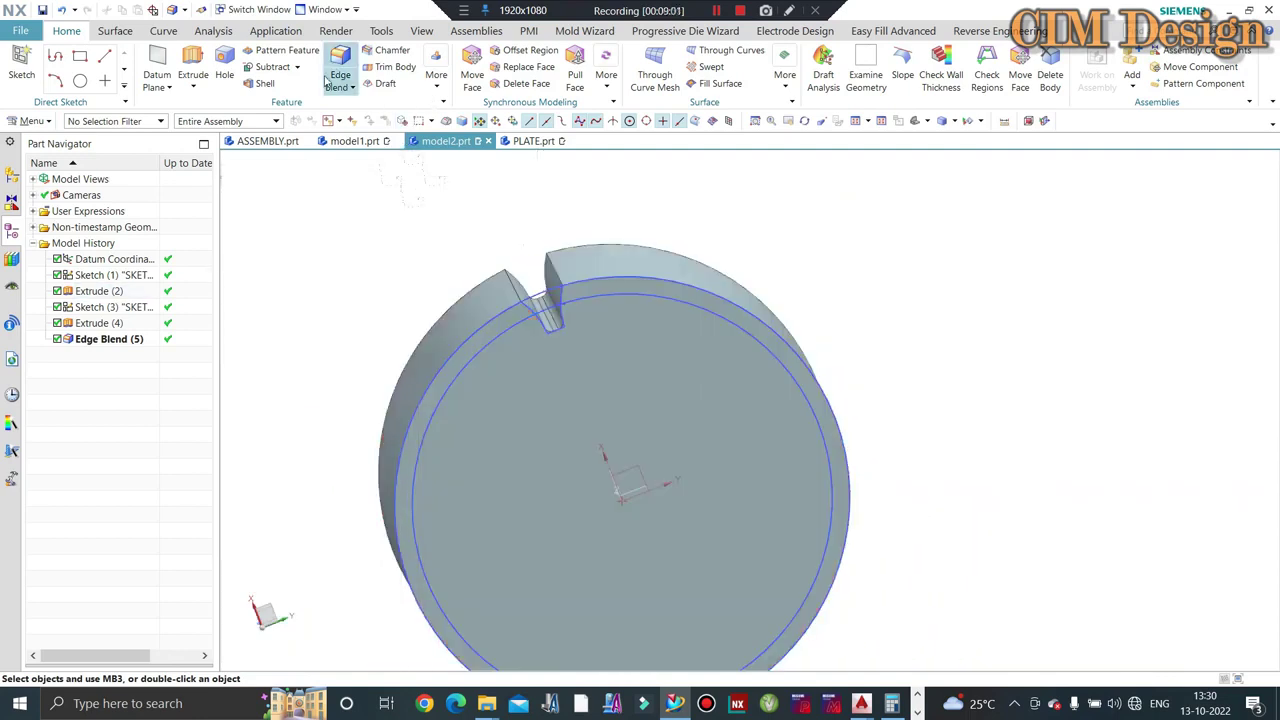
# Step: Bevel the disc's two circular edges with a symmetric 1 mm chamfer
pyautogui.click(392, 50)
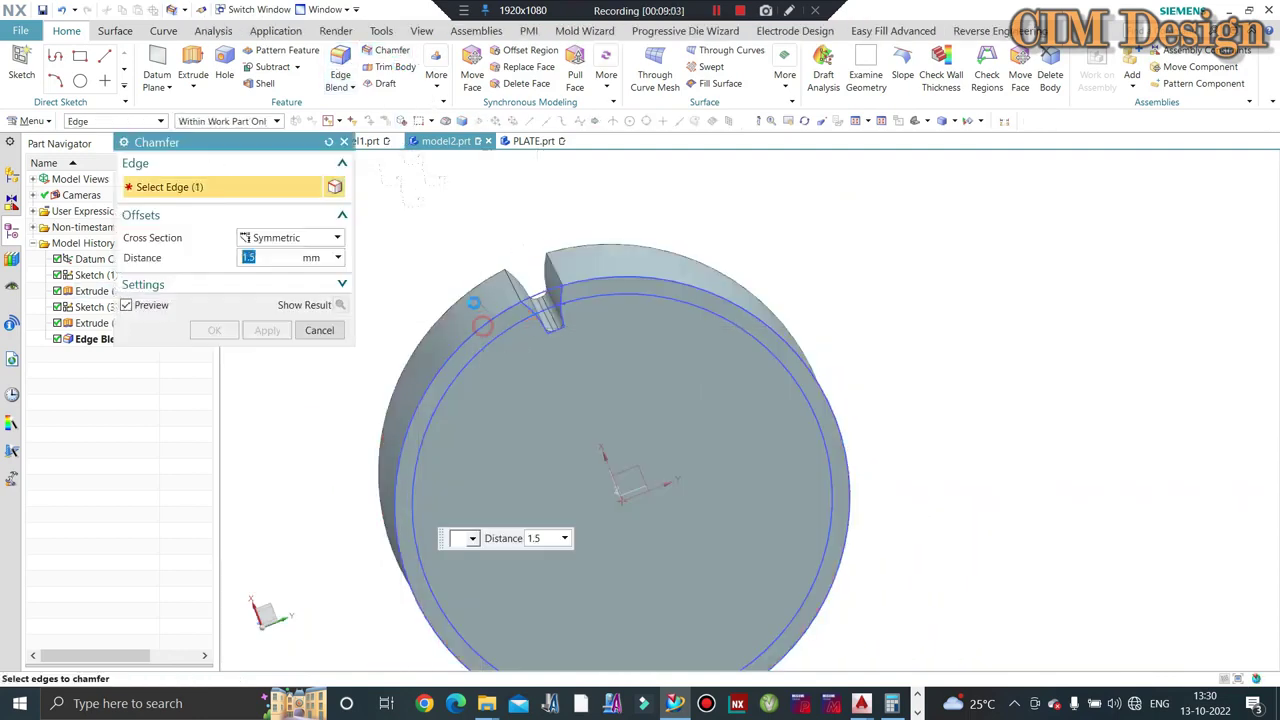
pyautogui.click(471, 300)
pyautogui.click(466, 289)
pyautogui.write('1')
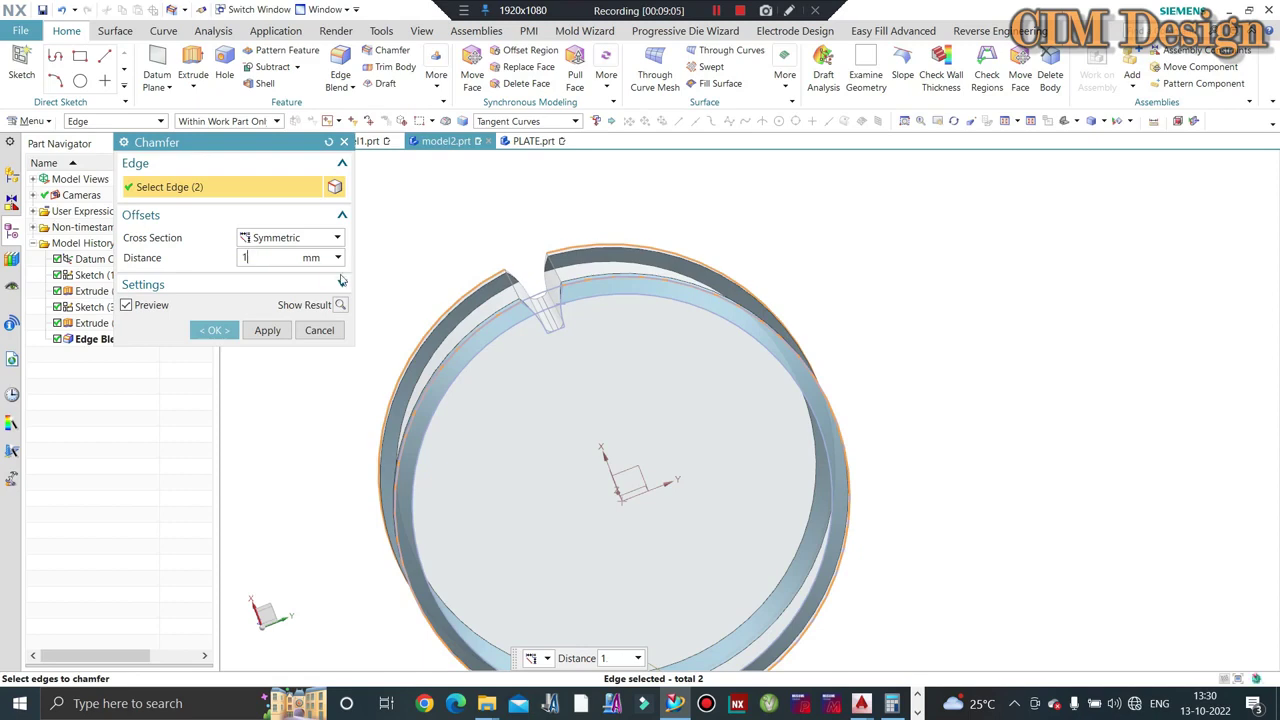
pyautogui.click(214, 330)
pyautogui.scroll(3, 480, 223)
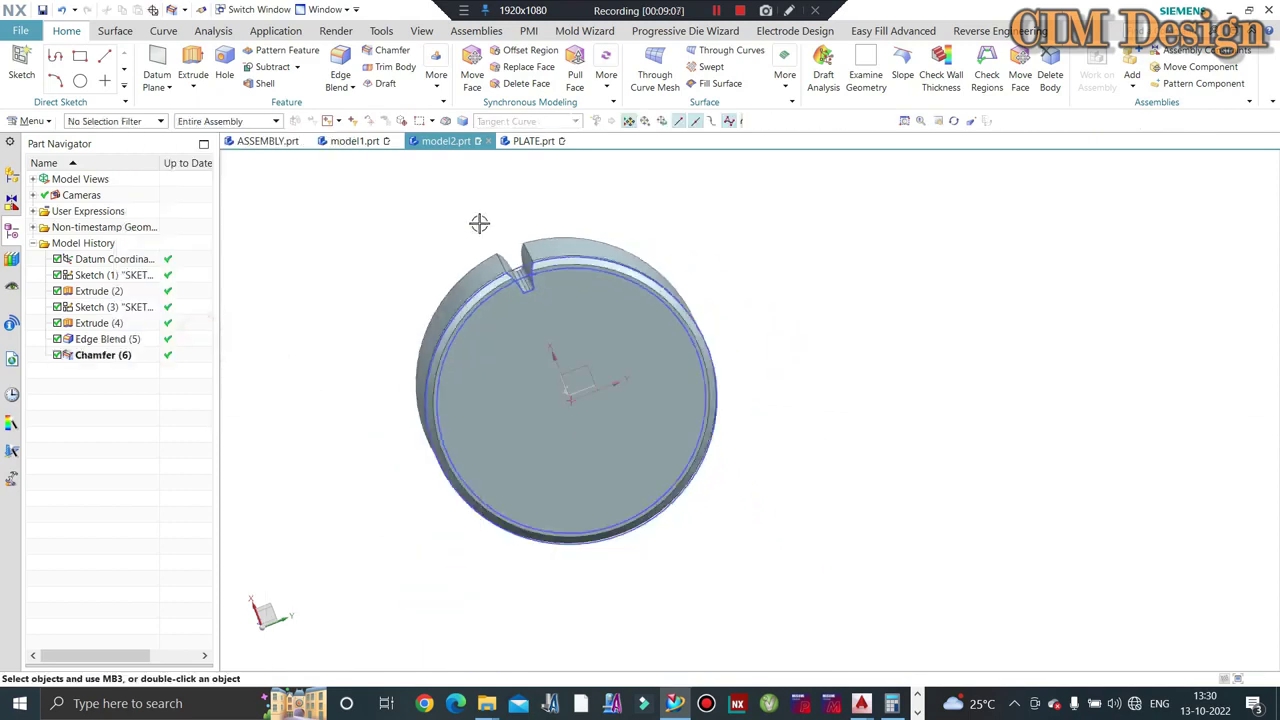
pyautogui.moveTo(480, 223); pyautogui.dragTo(480, 229, button='middle')
pyautogui.scroll(-2, 432, 192)
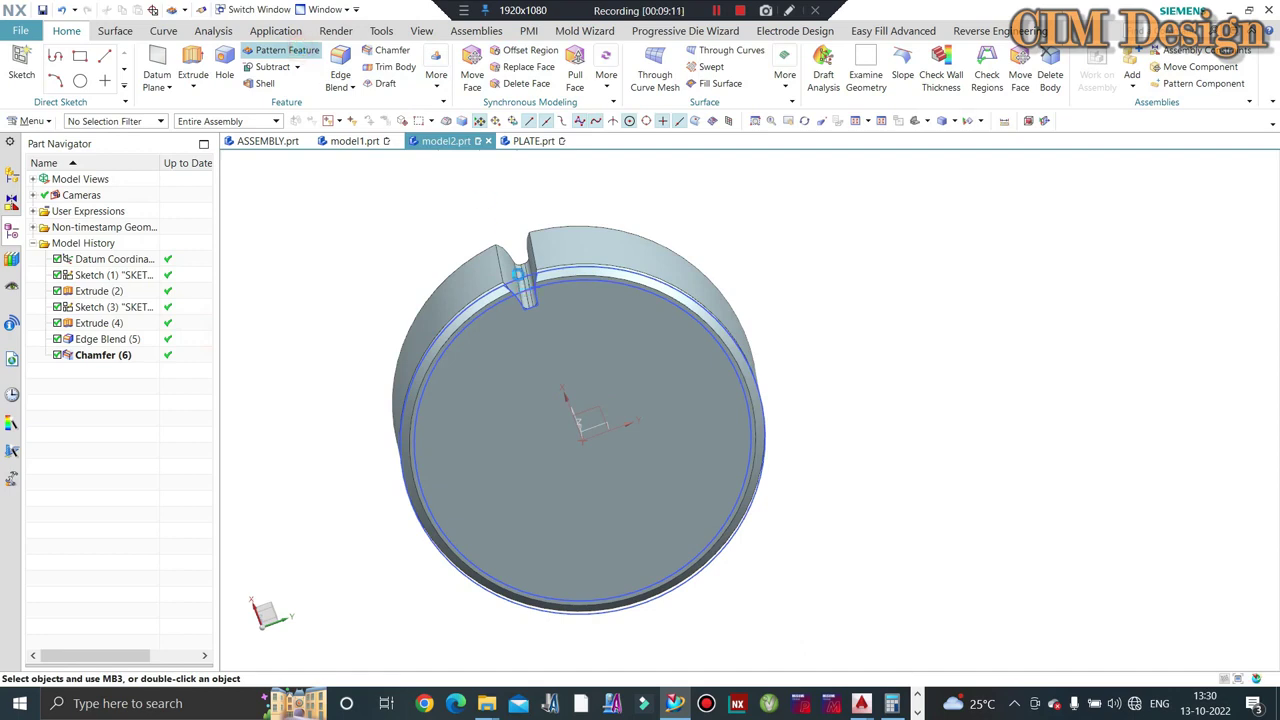
# Step: Select the notch Extrude and Edge Blend features to pattern
pyautogui.scroll(-2, 520, 275)
pyautogui.click(519, 274)
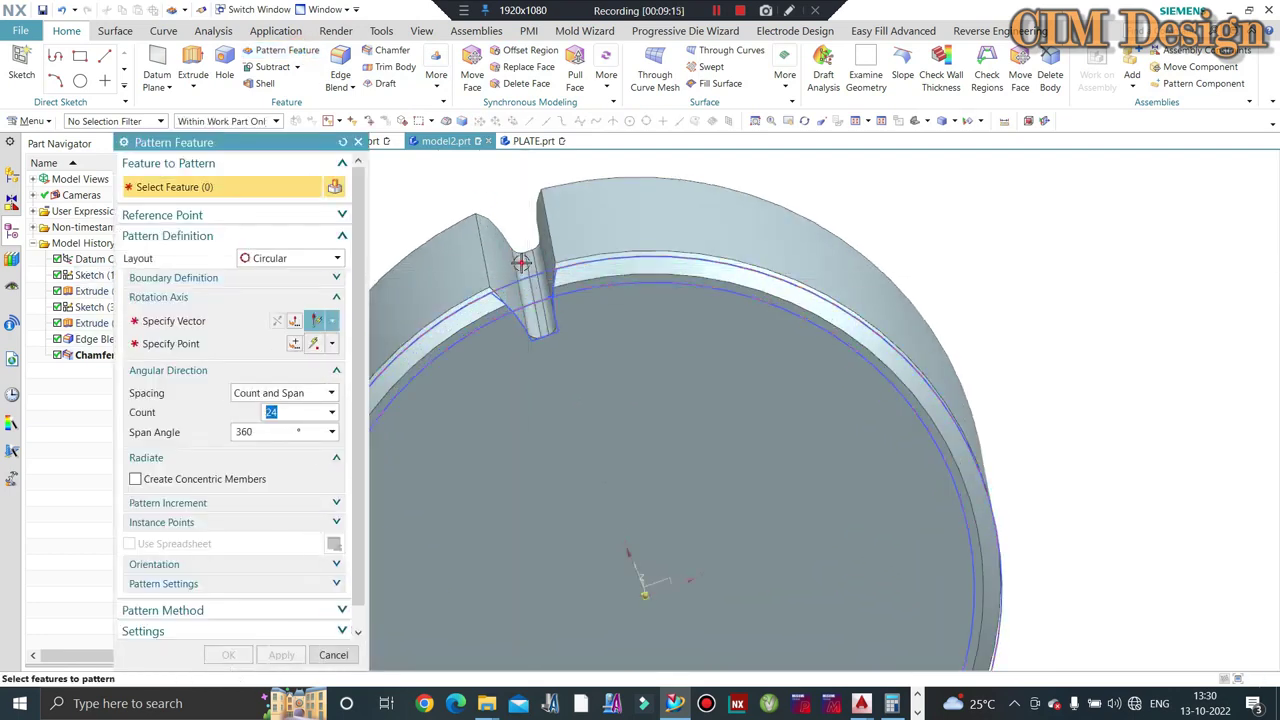
pyautogui.click(524, 281)
pyautogui.click(213, 321)
pyautogui.click(213, 321)
pyautogui.scroll(2, 663, 360)
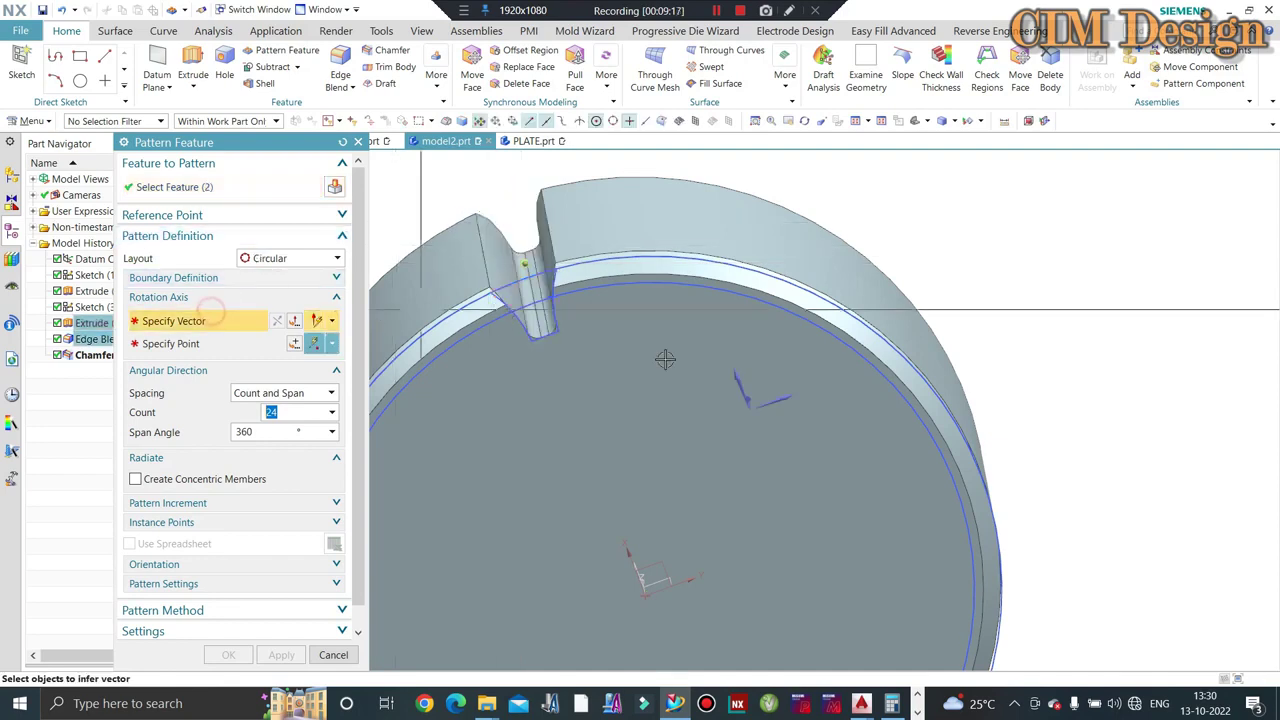
pyautogui.scroll(2, 750, 375)
# Step: Pattern them circularly about the disc's axis and centre point, 24 copies over 360°
pyautogui.moveTo(692, 428); pyautogui.dragTo(738, 392, button='middle')
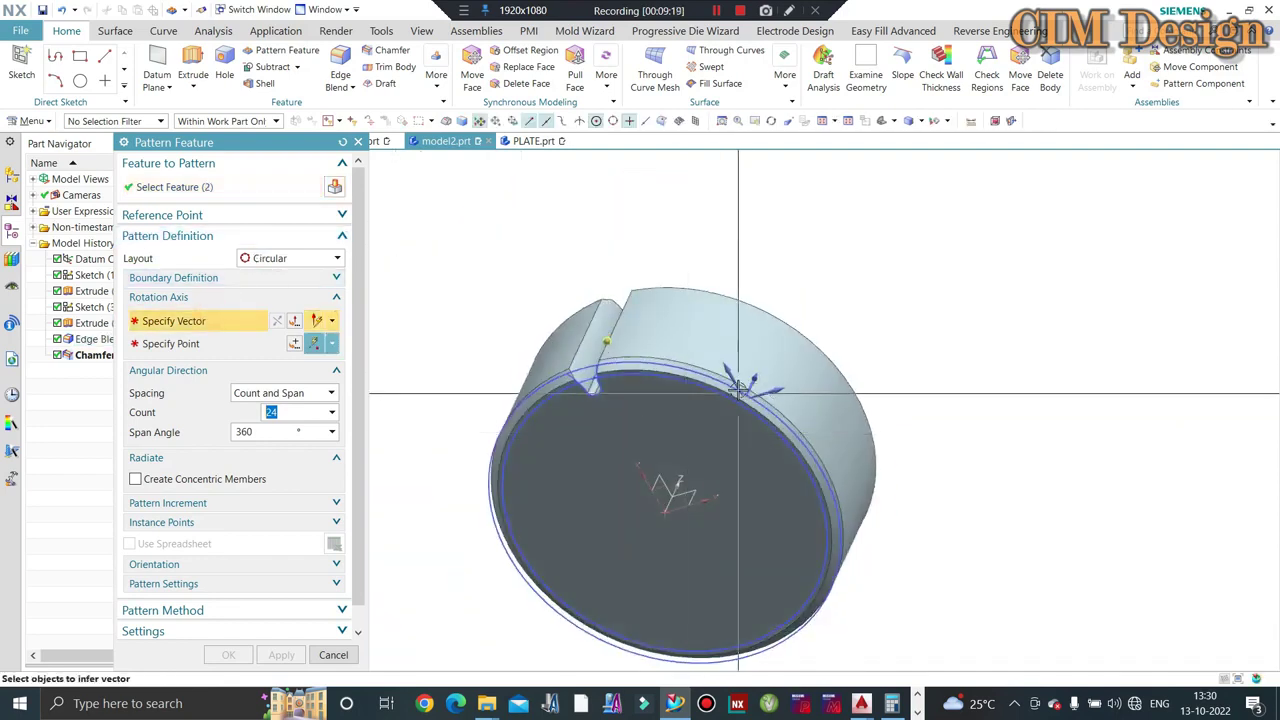
pyautogui.click(753, 378)
pyautogui.click(332, 344)
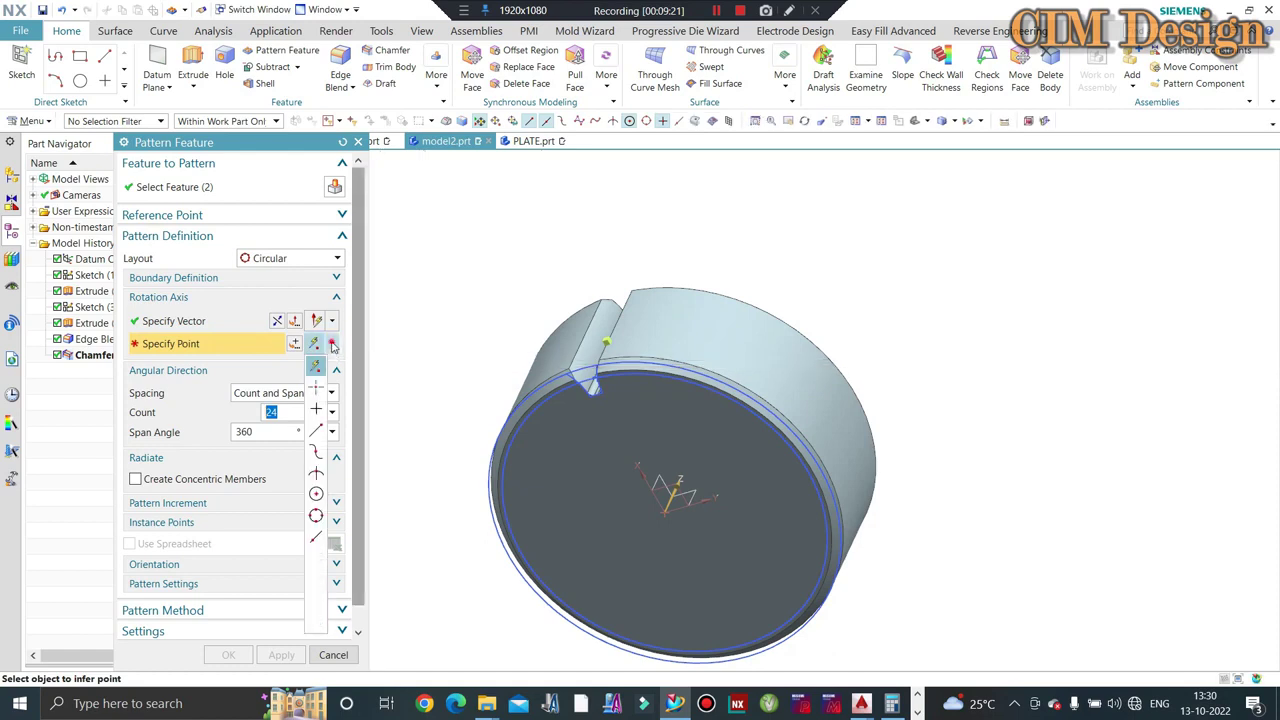
pyautogui.click(313, 370)
pyautogui.click(566, 370)
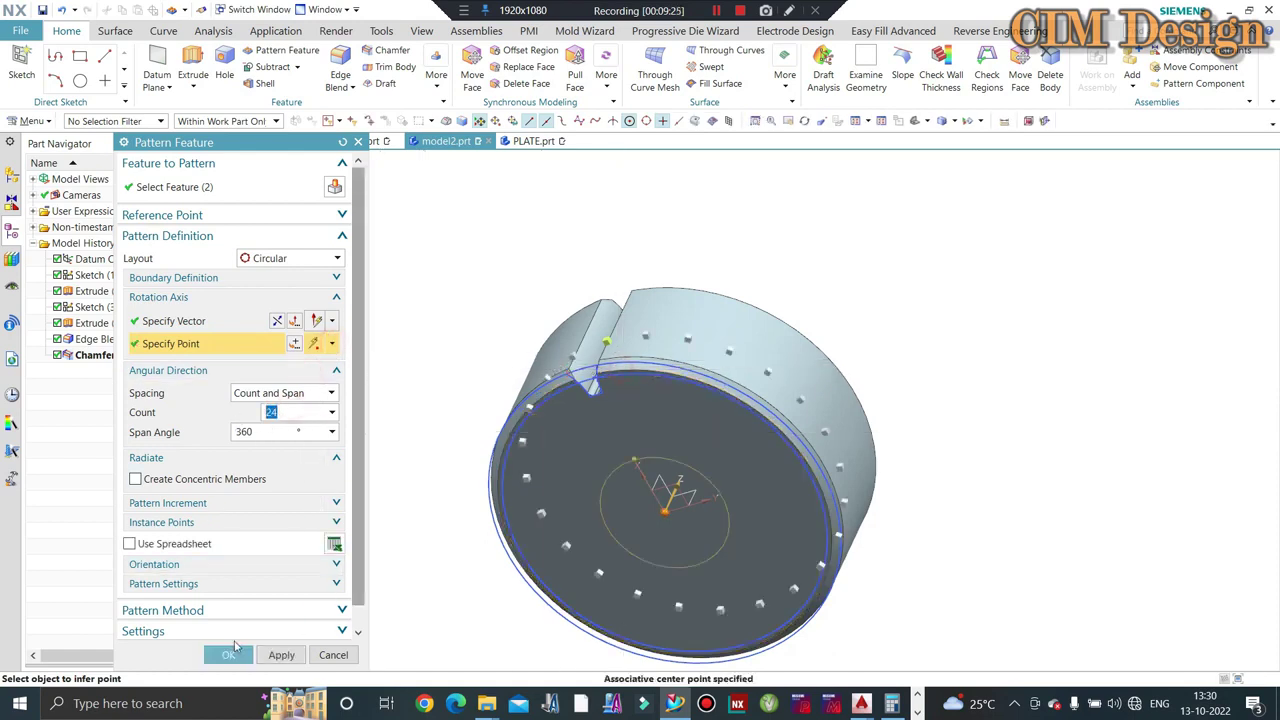
pyautogui.click(228, 655)
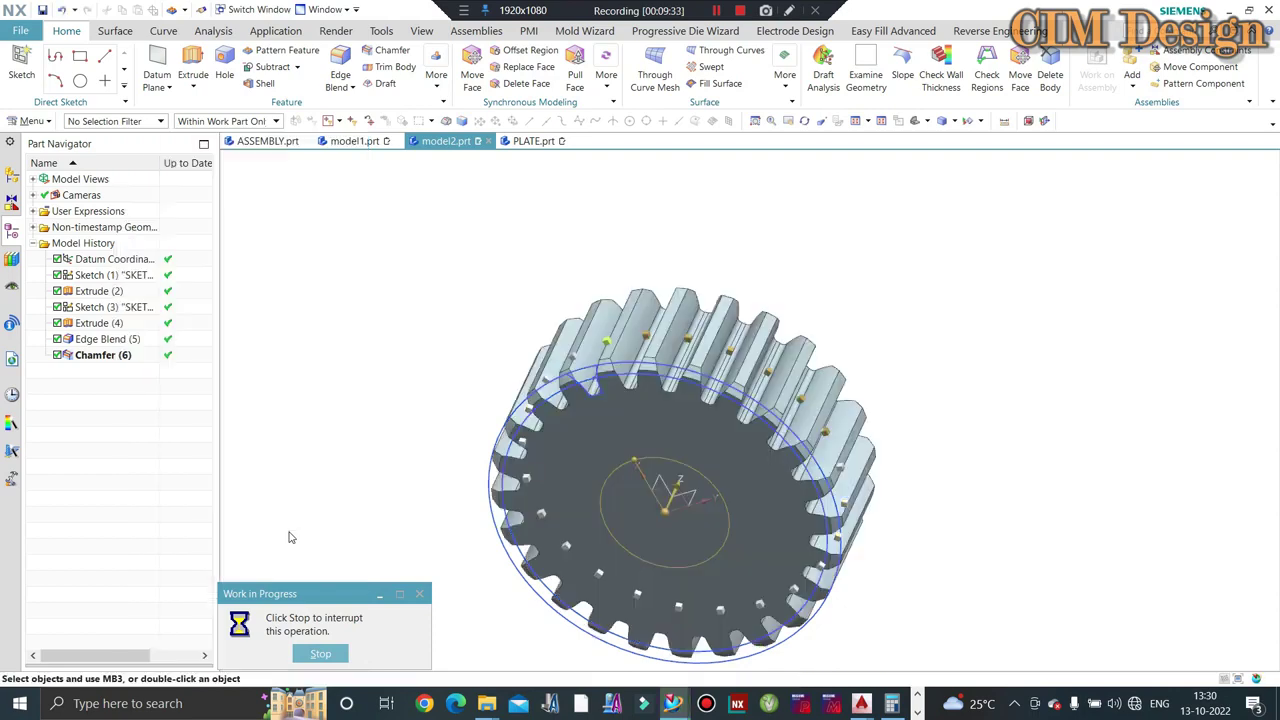
pyautogui.moveTo(451, 474); pyautogui.dragTo(520, 260, button='middle')
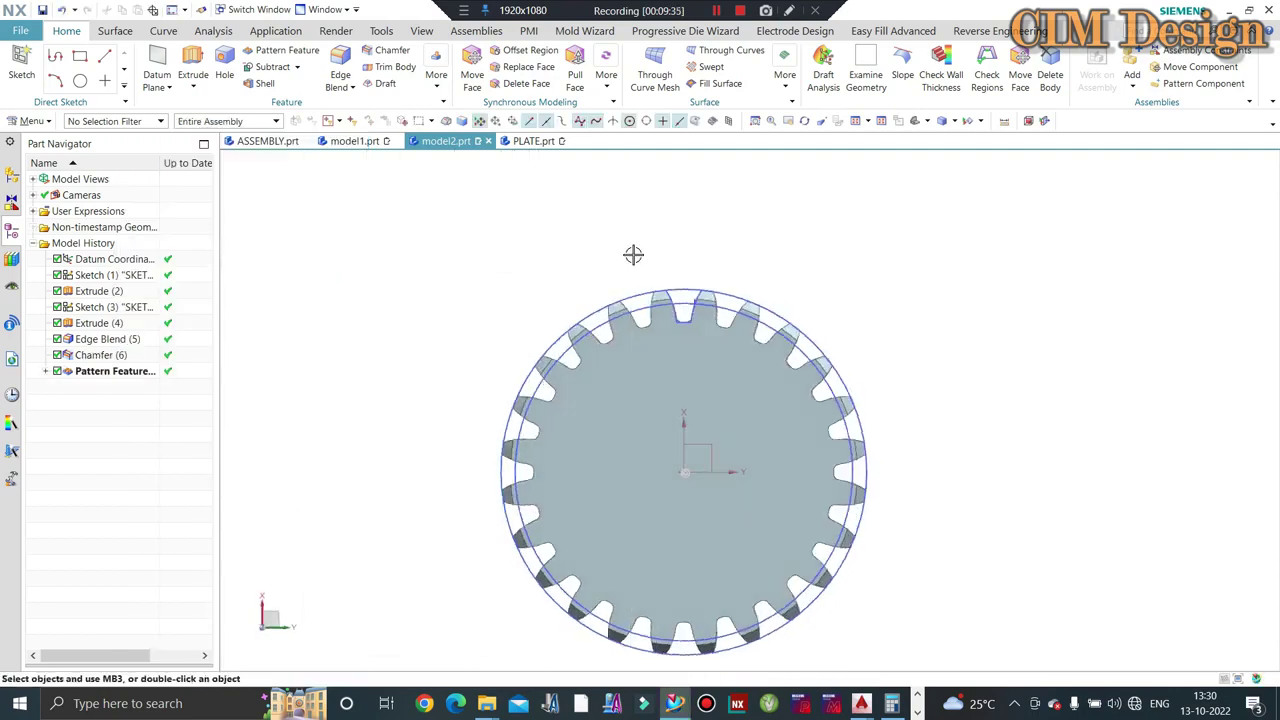
pyautogui.scroll(-5, 633, 254)
pyautogui.moveTo(633, 254)
pyautogui.mouseDown(button='middle')
pyautogui.moveTo(565, 286)
pyautogui.moveTo(500, 191)
pyautogui.mouseUp(button='middle')
pyautogui.scroll(5, 600, 280)
pyautogui.scroll(-2, 500, 191)
pyautogui.scroll(3, 620, 240)
pyautogui.scroll(-3, 726, 277)
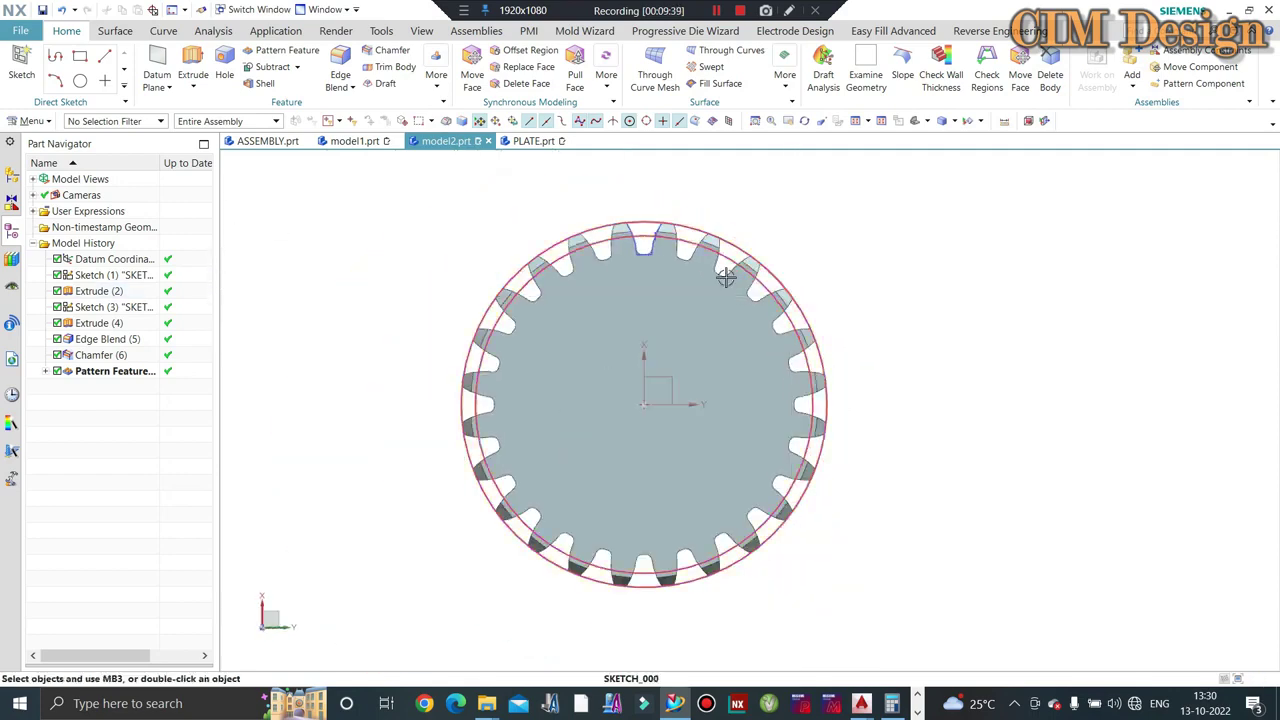
pyautogui.scroll(4, 726, 277)
pyautogui.scroll(-1, 651, 240)
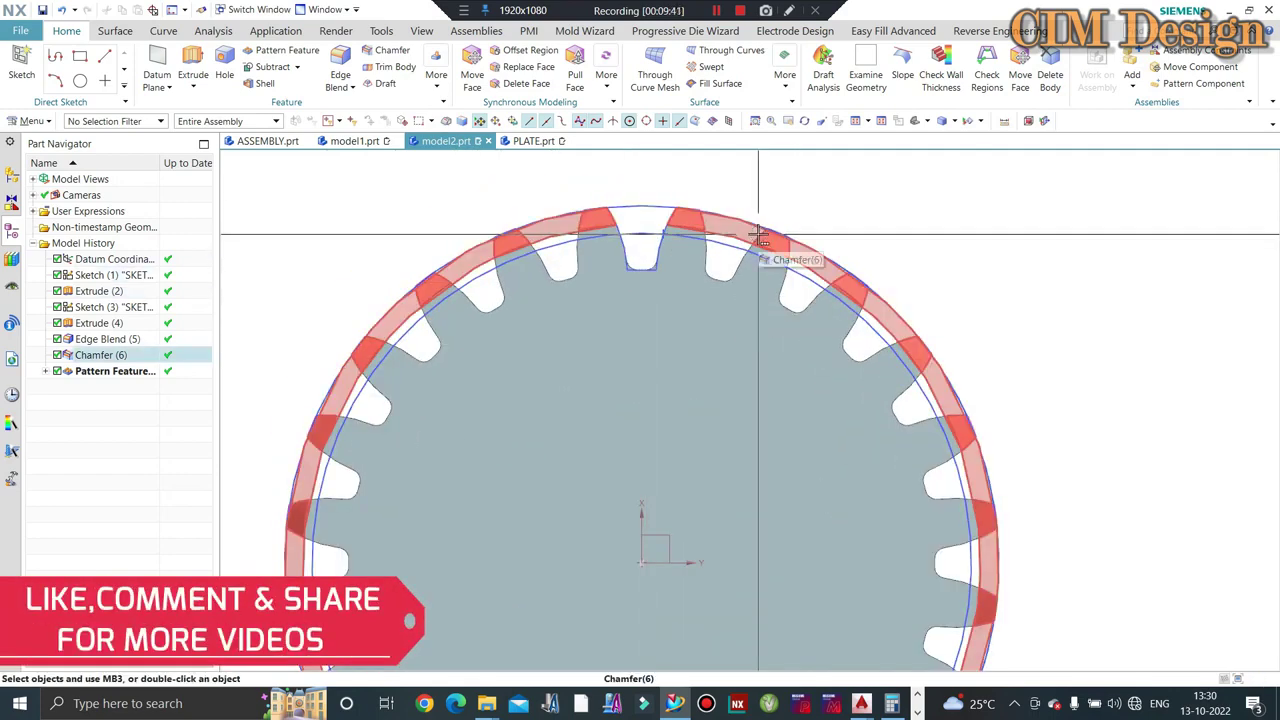
pyautogui.scroll(-2, 762, 236)
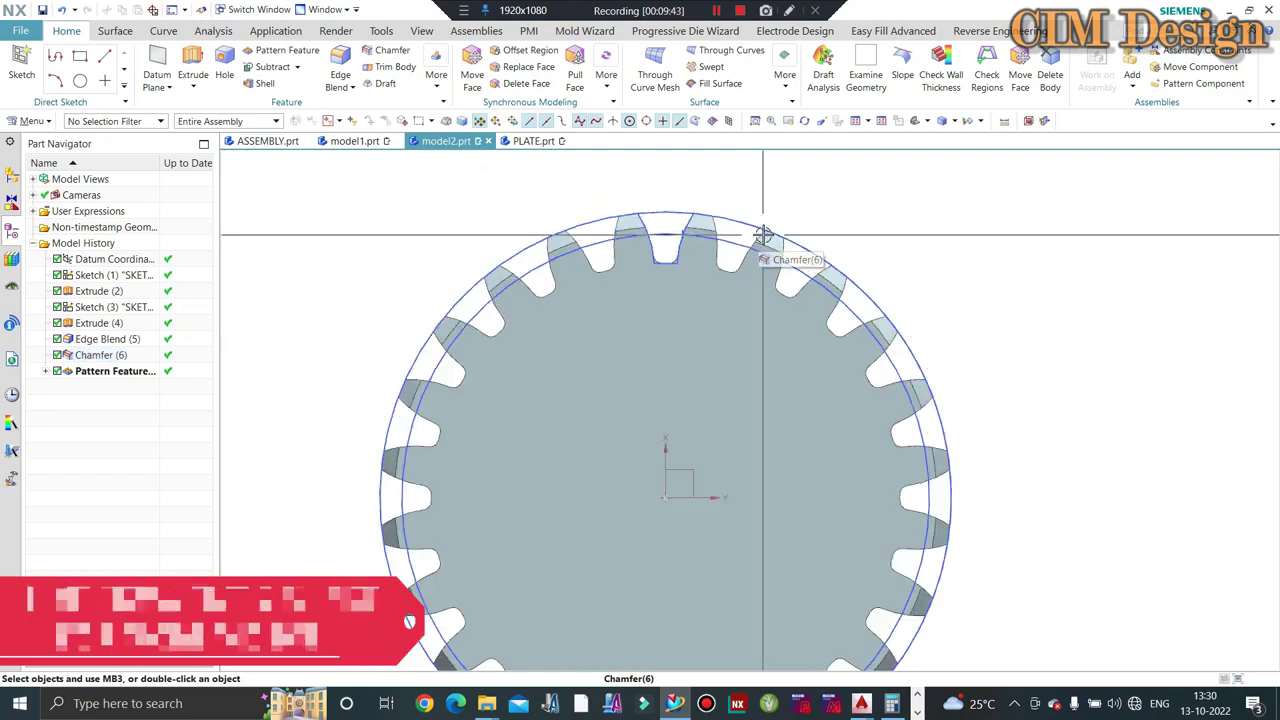
pyautogui.scroll(-1, 800, 290)
pyautogui.scroll(2, 898, 365)
pyautogui.scroll(-2, 898, 364)
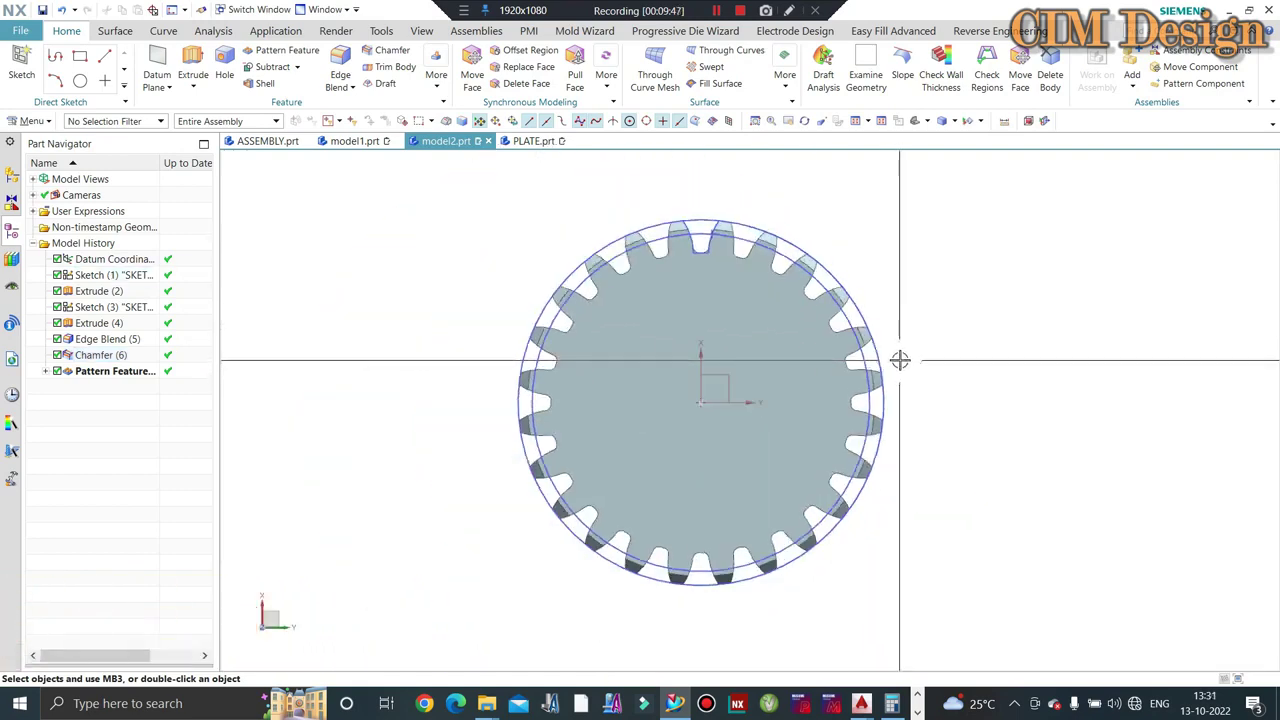
pyautogui.scroll(1, 914, 306)
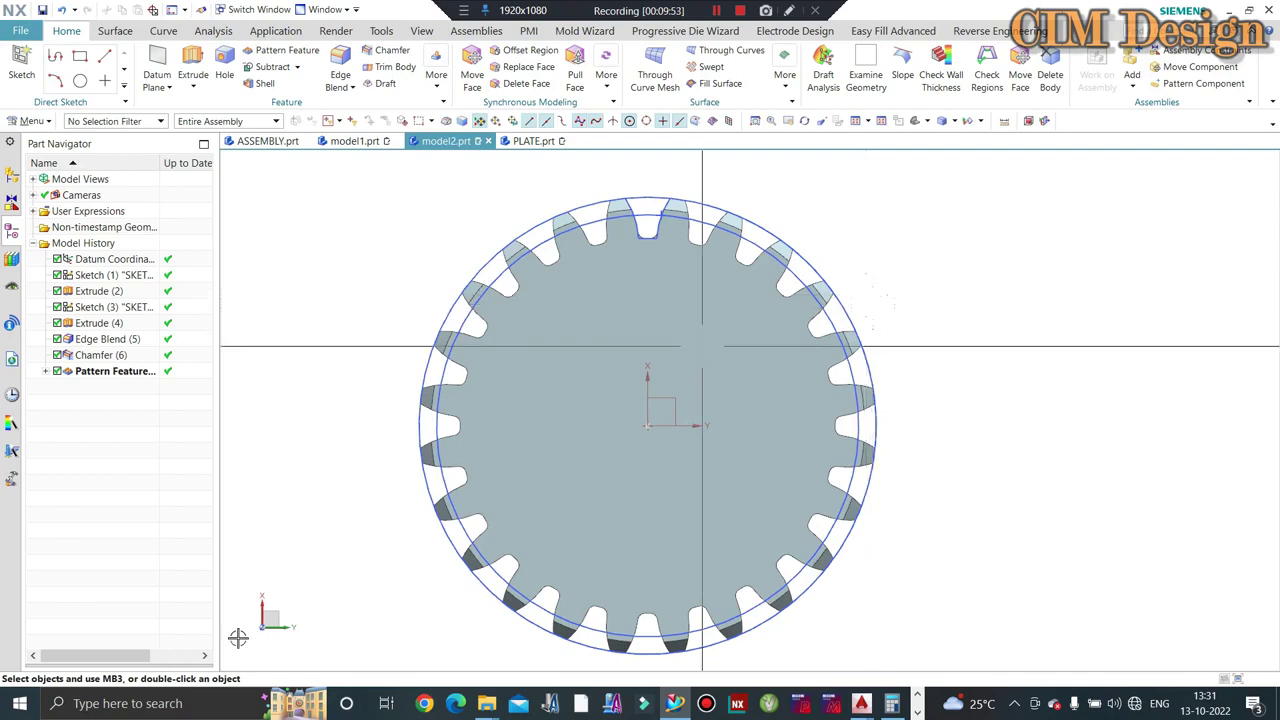
pyautogui.moveTo(651, 384)
pyautogui.mouseDown(button='middle')
pyautogui.moveTo(703, 452)
pyautogui.moveTo(686, 387)
pyautogui.moveTo(377, 277)
pyautogui.moveTo(333, 236)
pyautogui.mouseUp(button='middle')
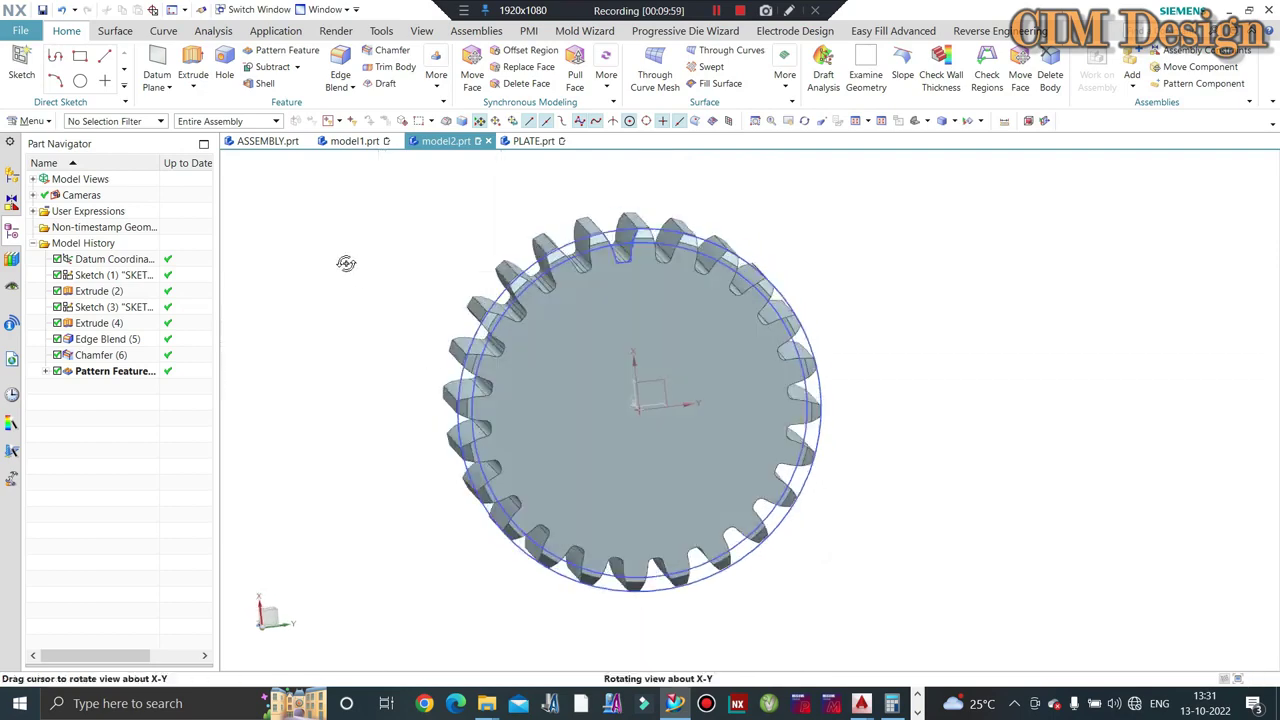
pyautogui.moveTo(617, 297)
pyautogui.mouseDown(button='middle')
pyautogui.moveTo(676, 306)
pyautogui.moveTo(771, 260)
pyautogui.moveTo(645, 232)
pyautogui.moveTo(864, 249)
pyautogui.moveTo(871, 220)
pyautogui.moveTo(862, 262)
pyautogui.mouseUp(button='middle')
pyautogui.scroll(3, 864, 249)
pyautogui.scroll(-3, 864, 249)
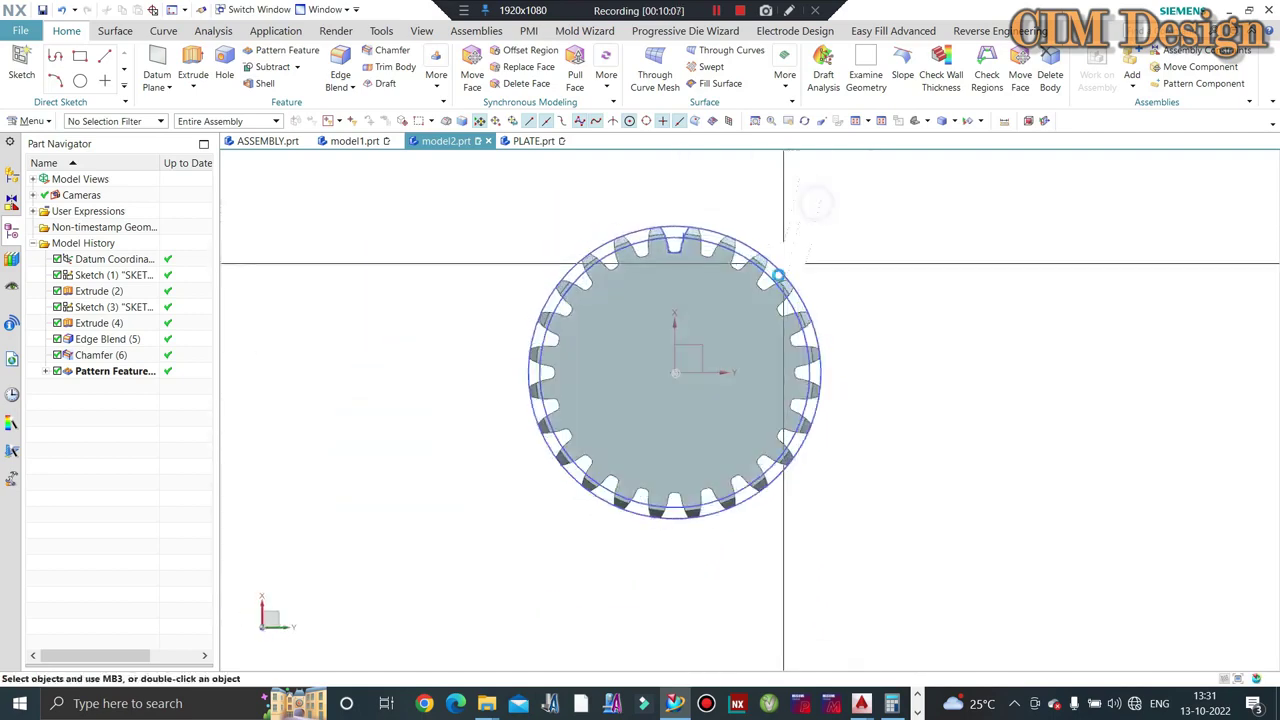
pyautogui.scroll(2, 682, 307)
pyautogui.moveTo(682, 307); pyautogui.dragTo(657, 361, button='middle')
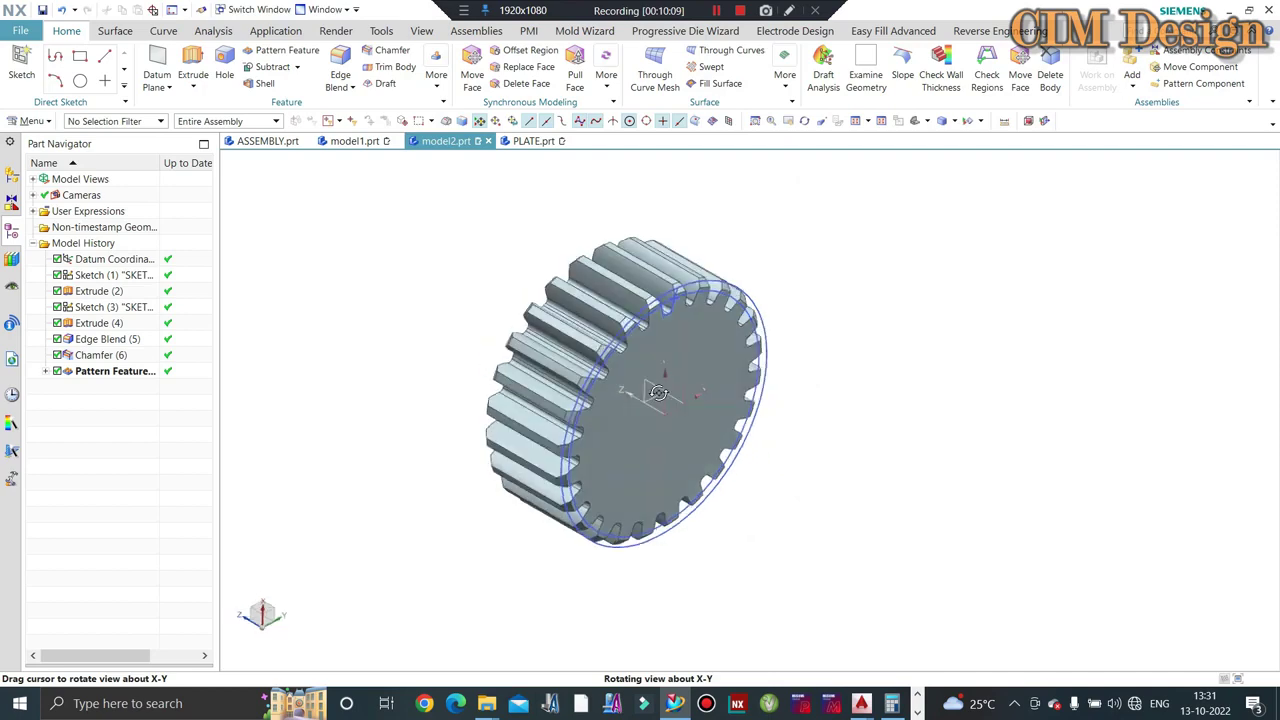
pyautogui.moveTo(648, 378)
pyautogui.mouseDown(button='middle')
pyautogui.moveTo(657, 349)
pyautogui.moveTo(594, 312)
pyautogui.mouseUp(button='middle')
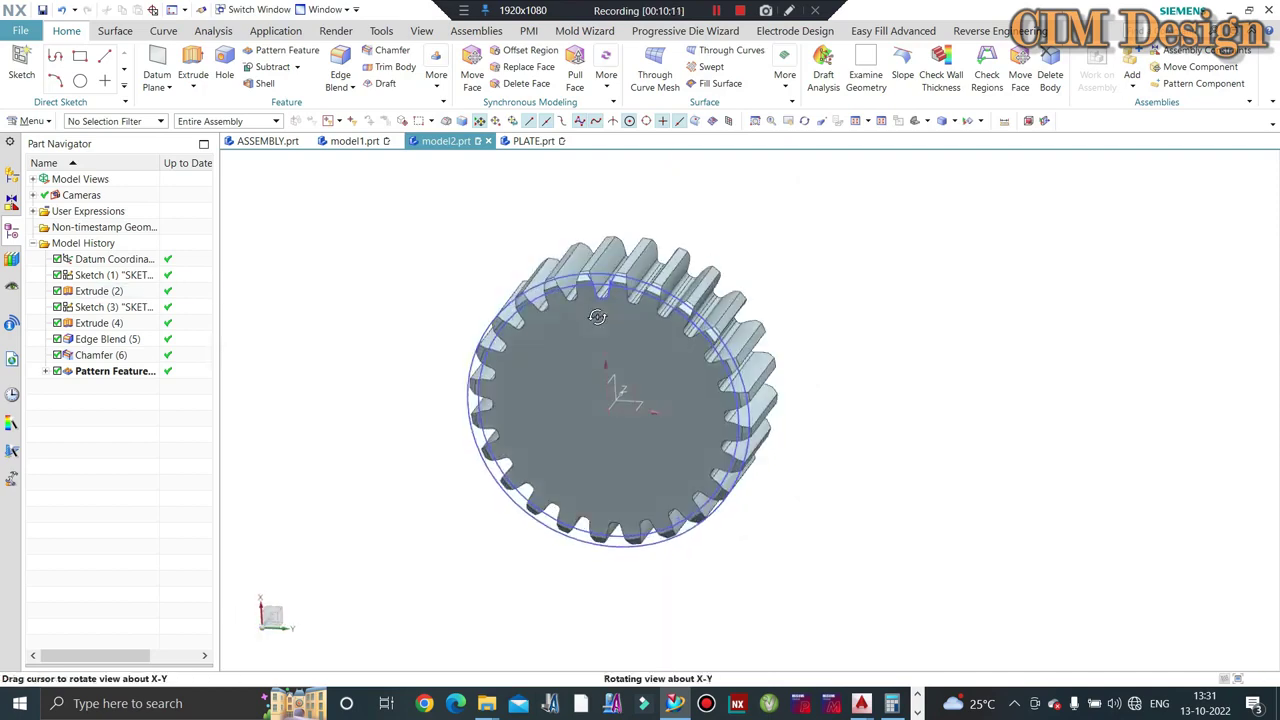
pyautogui.scroll(2, 620, 312)
pyautogui.scroll(-2, 634, 310)
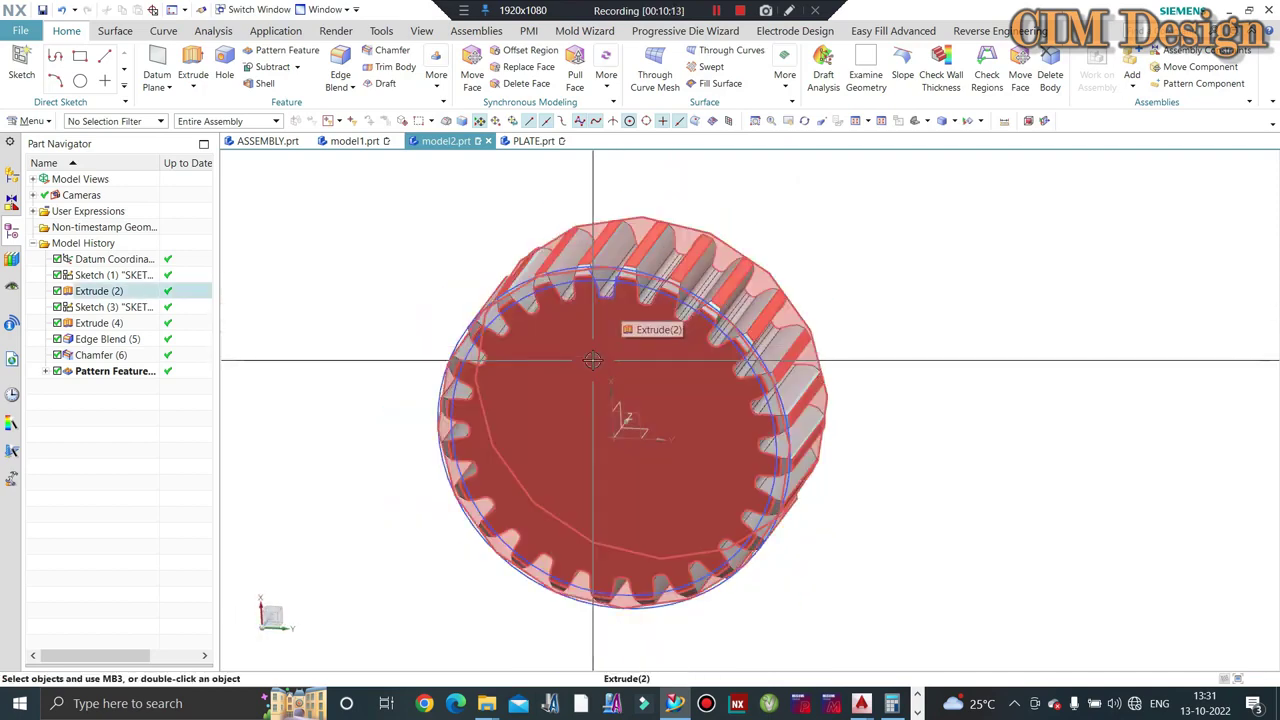
pyautogui.moveTo(383, 383)
pyautogui.mouseDown(button='middle')
pyautogui.moveTo(756, 388)
pyautogui.moveTo(800, 414)
pyautogui.mouseUp(button='middle')
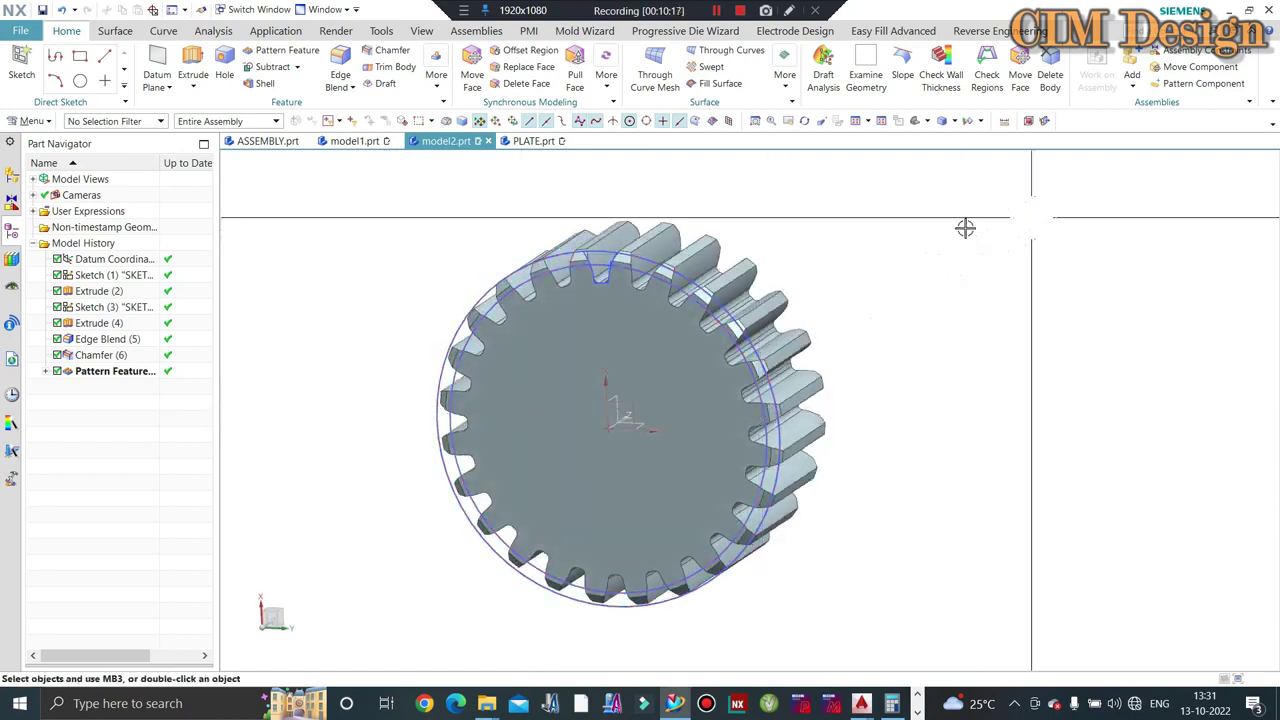
pyautogui.moveTo(966, 223); pyautogui.dragTo(861, 257, button='middle')
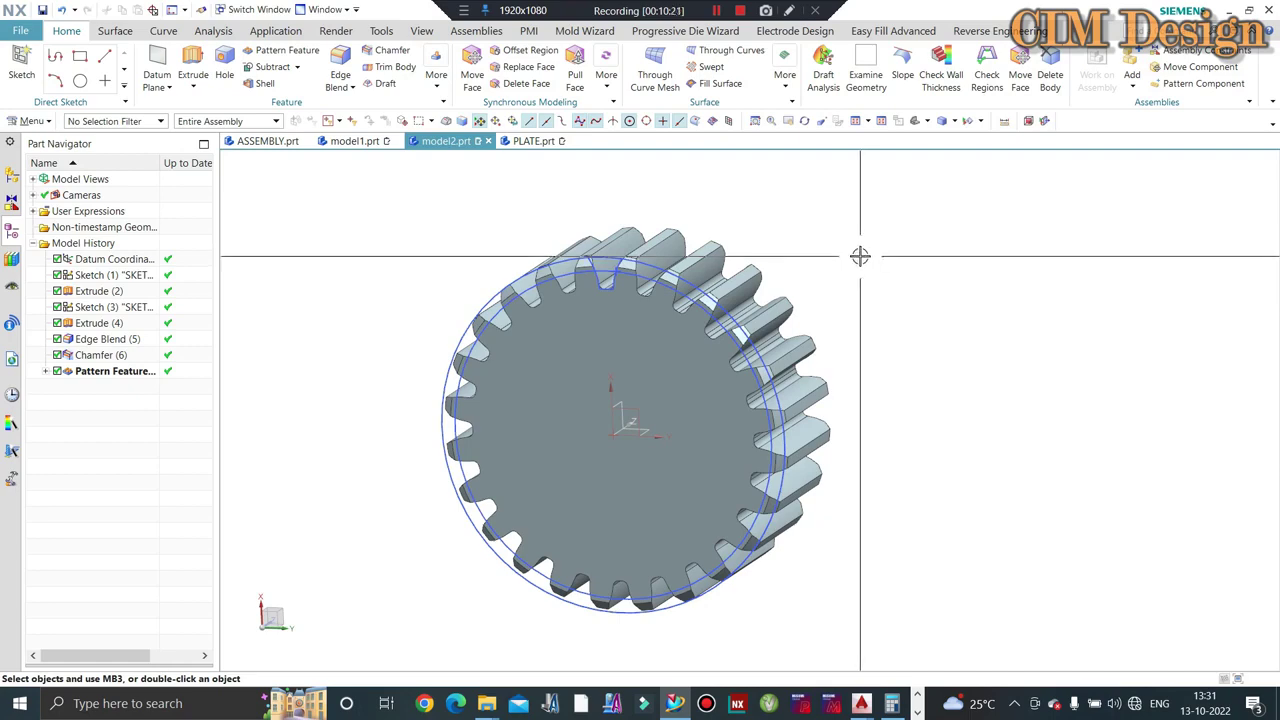
pyautogui.moveTo(860, 256)
pyautogui.mouseDown(button='middle')
pyautogui.moveTo(708, 263)
pyautogui.moveTo(897, 194)
pyautogui.mouseUp(button='middle')
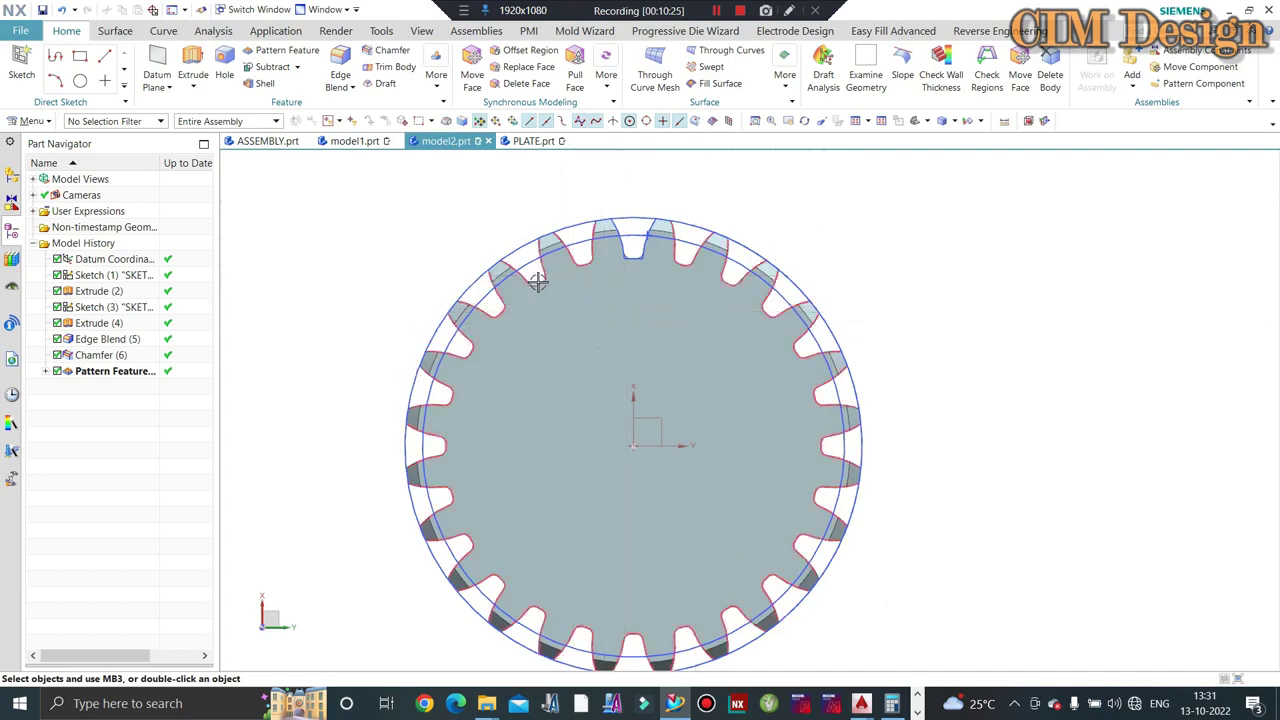
pyautogui.moveTo(834, 253); pyautogui.dragTo(954, 350, button='middle')
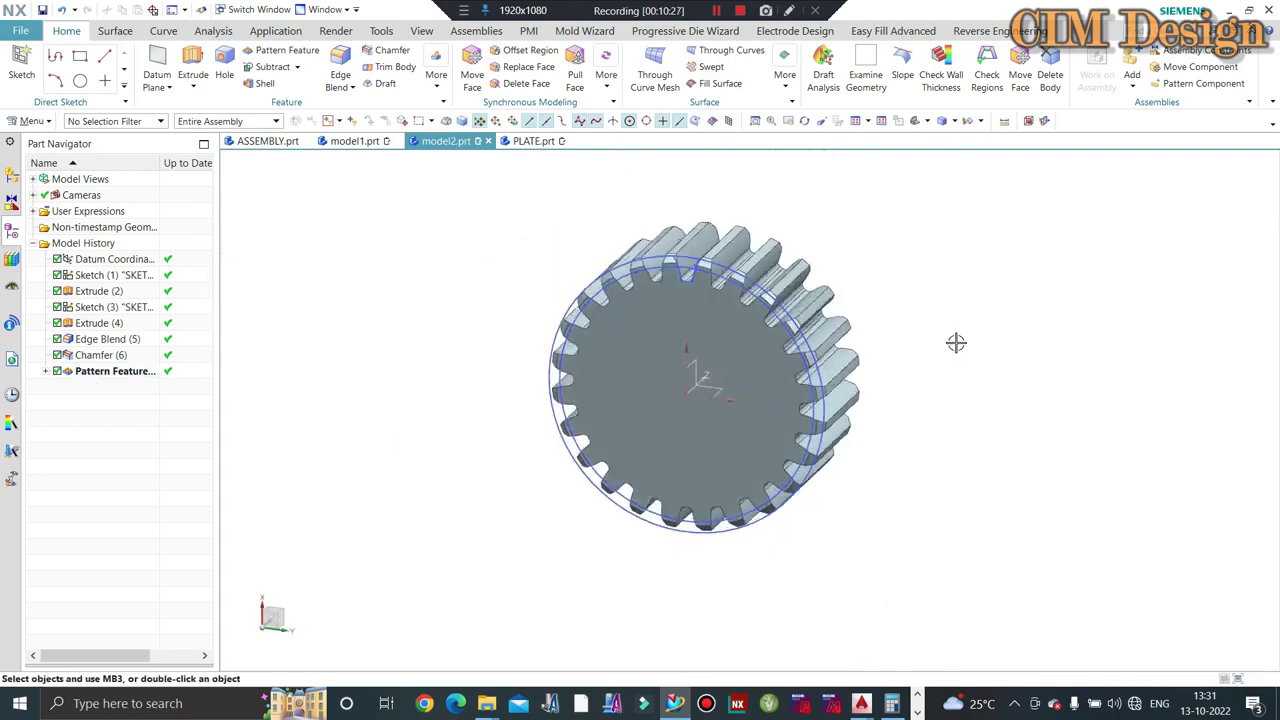